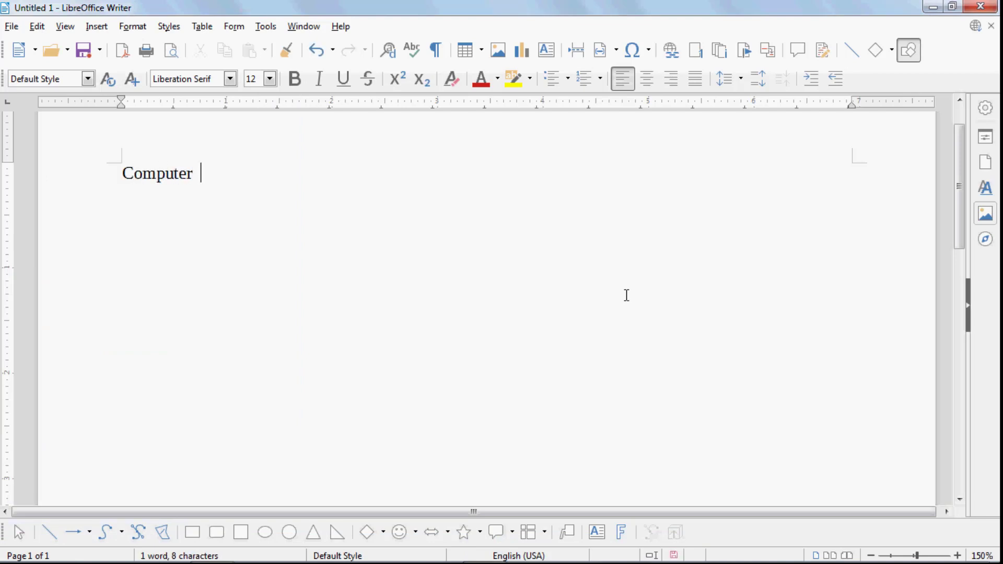
Complete the opening line so that it reads "Computer is an electronic Device."
type("is an elec")
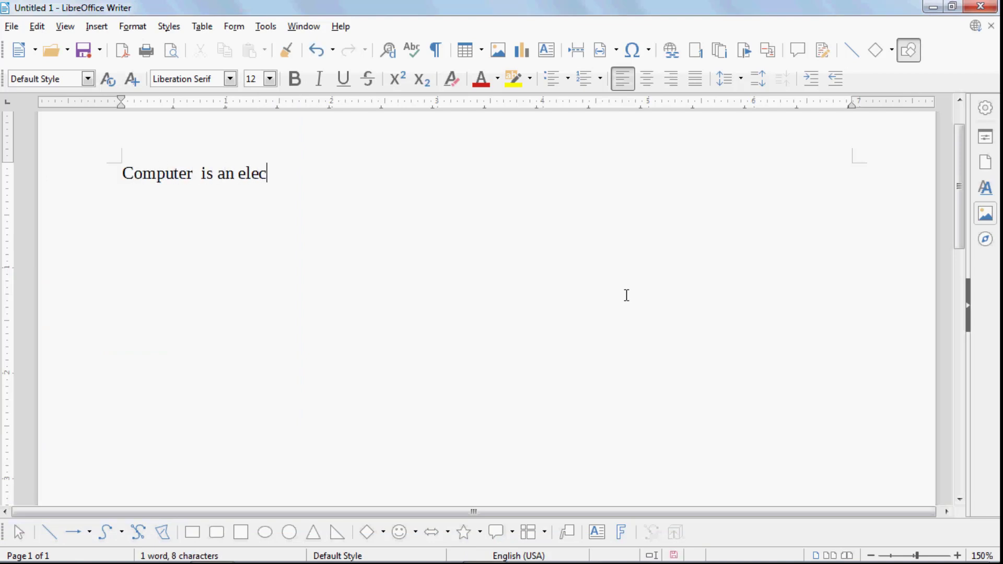
type("tronic Device")
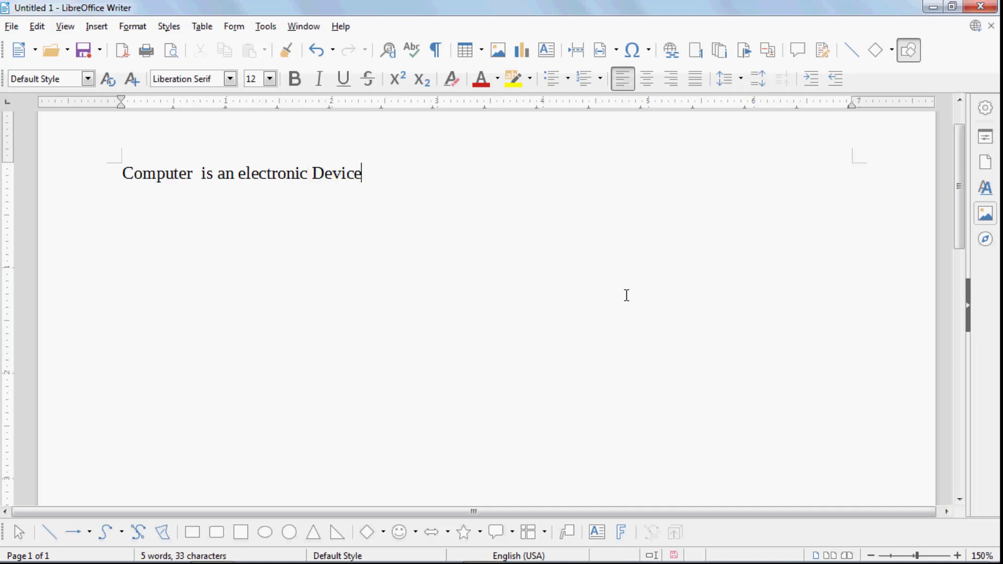
type(".")
Open the character formatting of the whole sentence and preview fonts including &_NearSighted, .VnArial Narrow and DevLys 260 Thin
triple_click(110, 173)
left_click(133, 27)
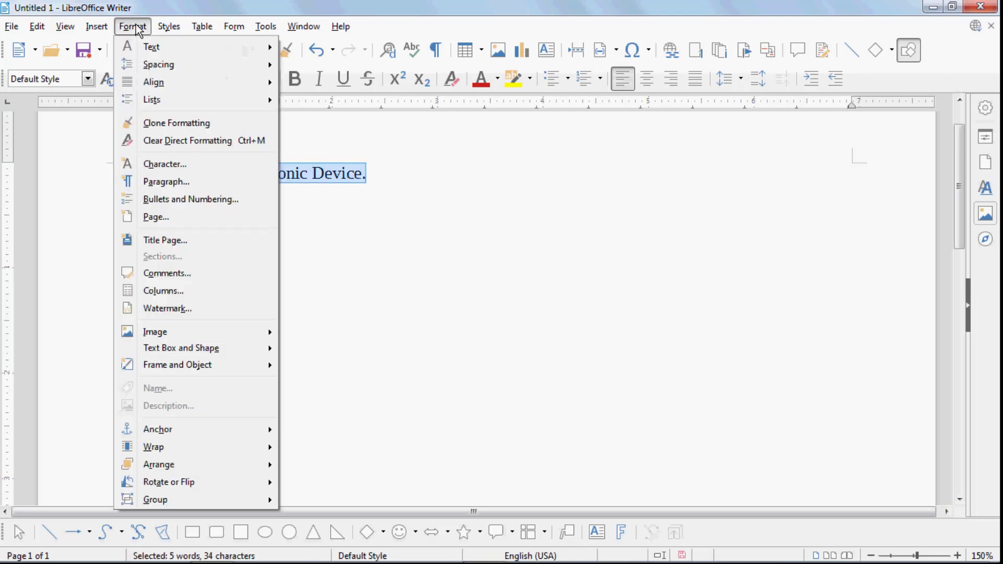
left_click(164, 165)
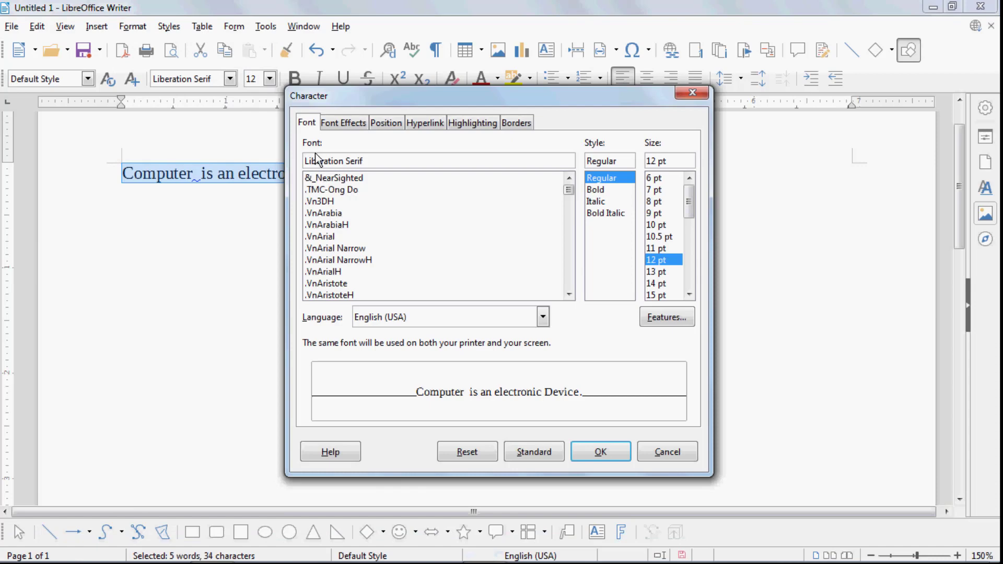
left_click(321, 180)
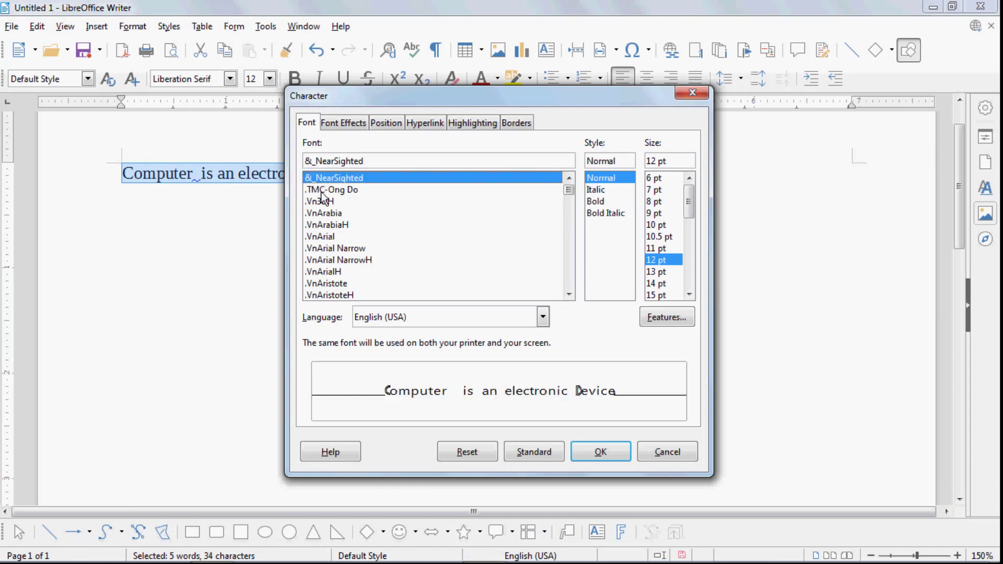
left_click(323, 201)
left_click(323, 248)
scroll(326, 285, "down", 5)
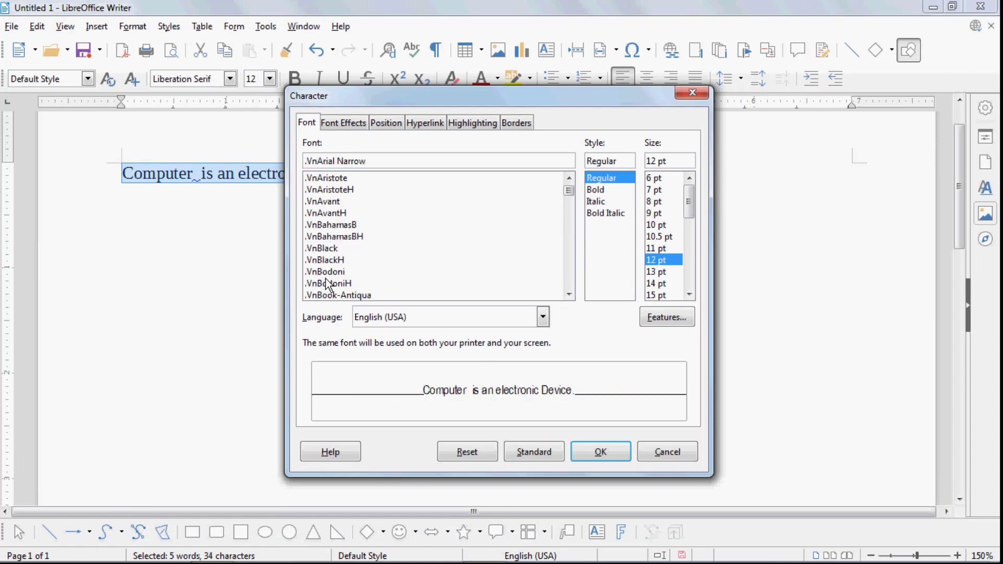
left_click_drag(568, 197, 569, 217)
left_click(348, 225)
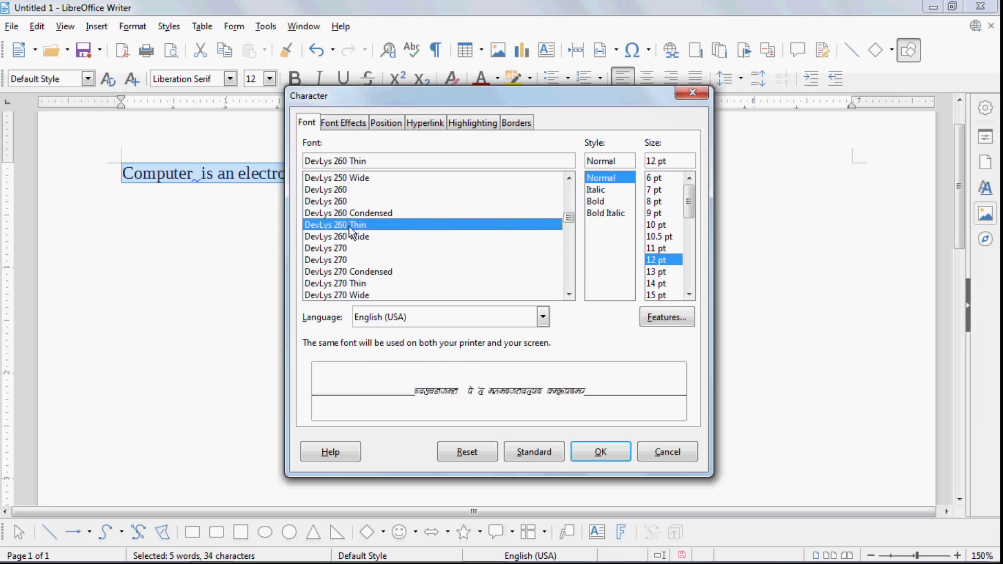
Preview the fonts starting with J on the sentence, including JellyBelly, Jester and Jobbernole
scroll(356, 263, "down", 10)
left_click_drag(571, 220, 572, 246)
left_click(333, 202)
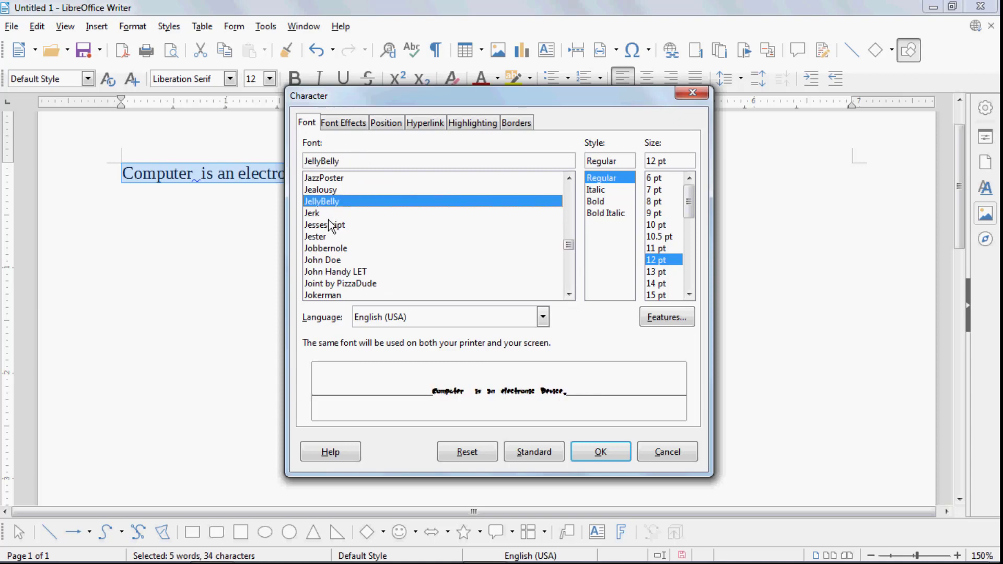
left_click(329, 222)
left_click(327, 246)
left_click(328, 260)
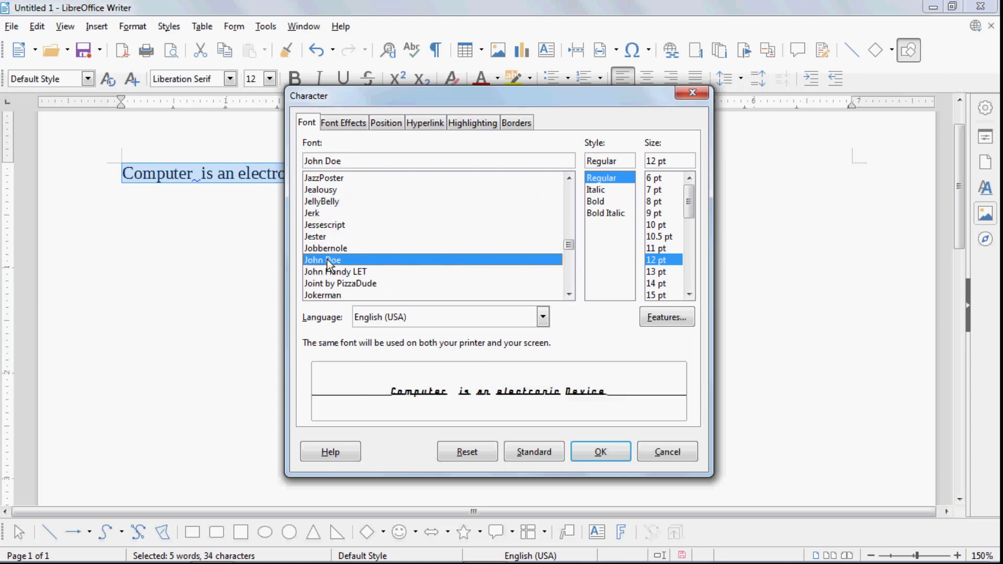
left_click(326, 245)
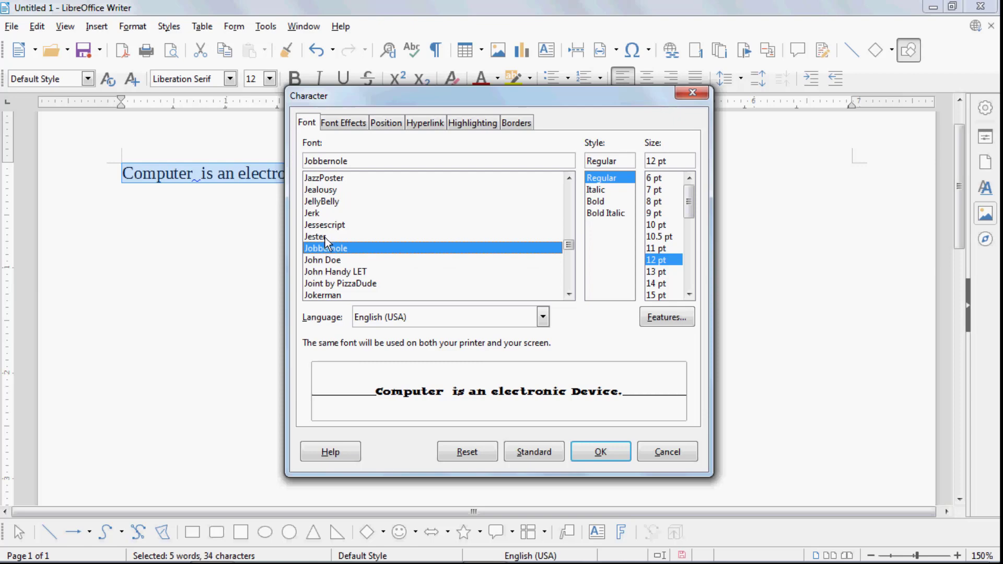
left_click(324, 229)
left_click(324, 236)
left_click(325, 249)
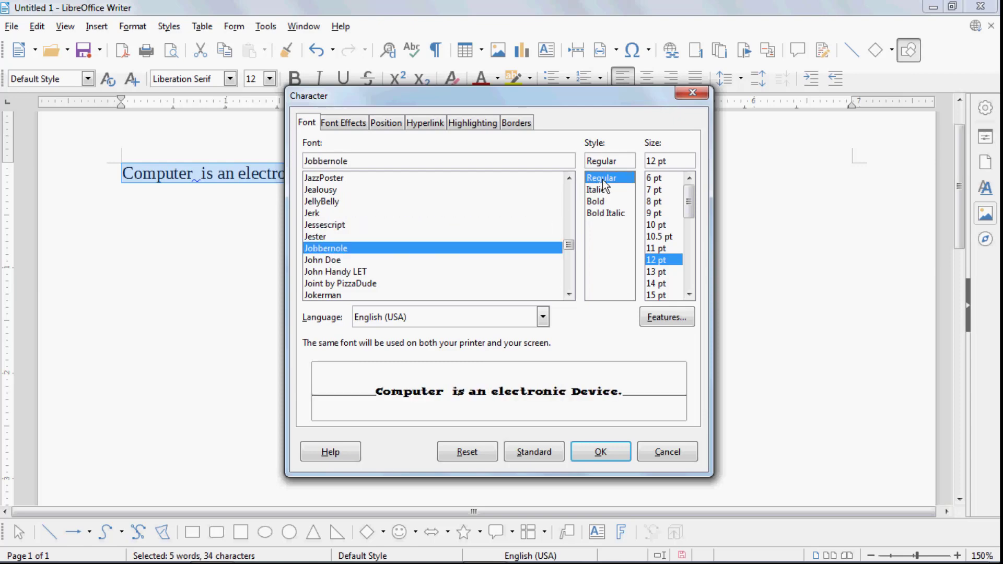
Try the remaining fonts below Jobbernole and choose Jokerman for the sentence
left_click(324, 260)
left_click(328, 273)
left_click(327, 281)
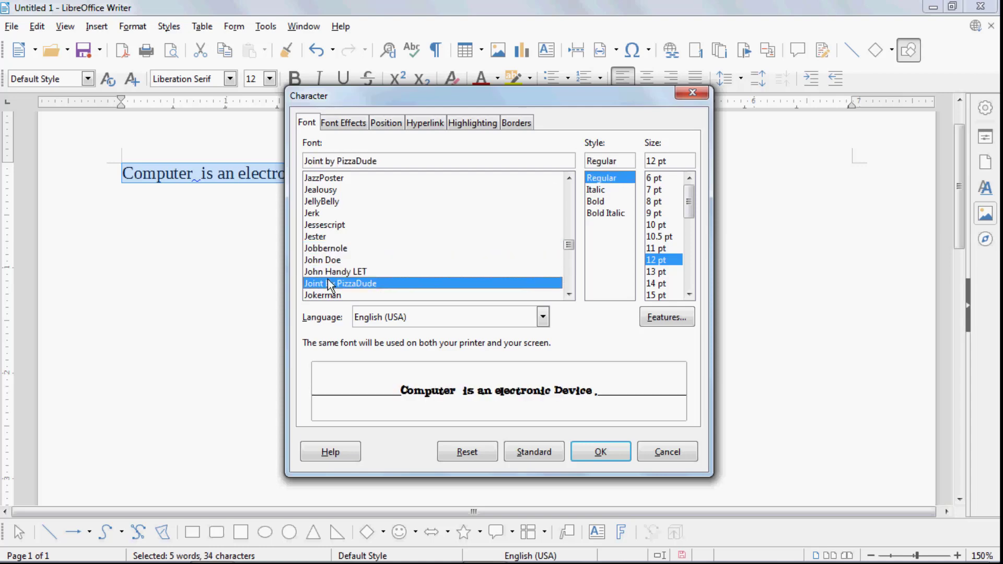
left_click(331, 295)
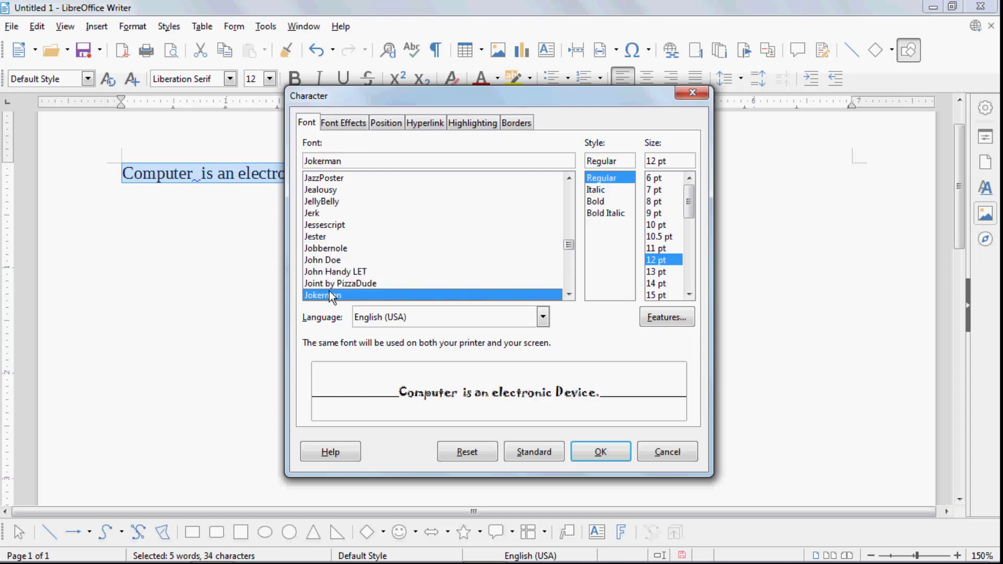
Compare the Italic and Bold styles and set the sentence's font style to Bold Italic
left_click(592, 192)
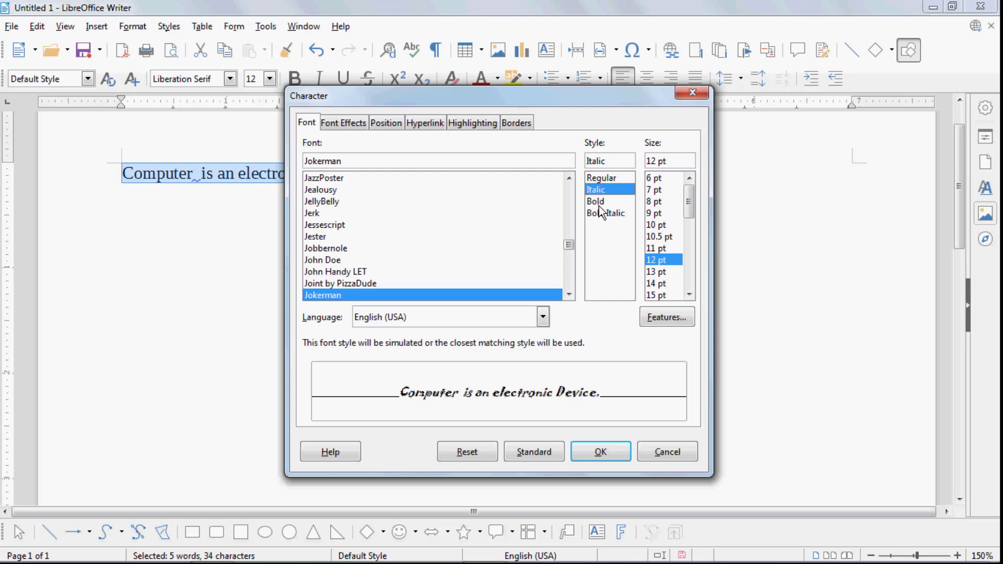
left_click(601, 212)
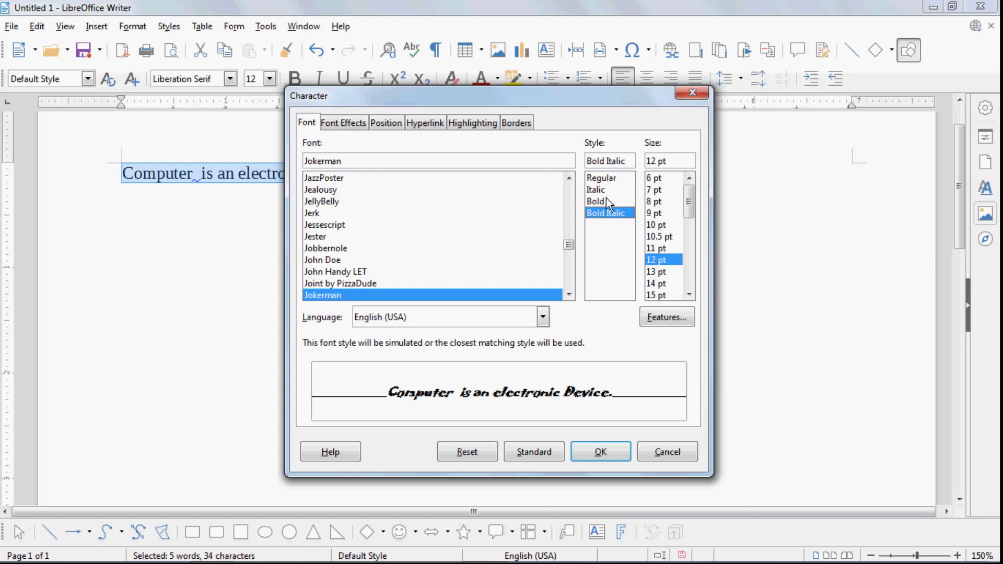
left_click(606, 200)
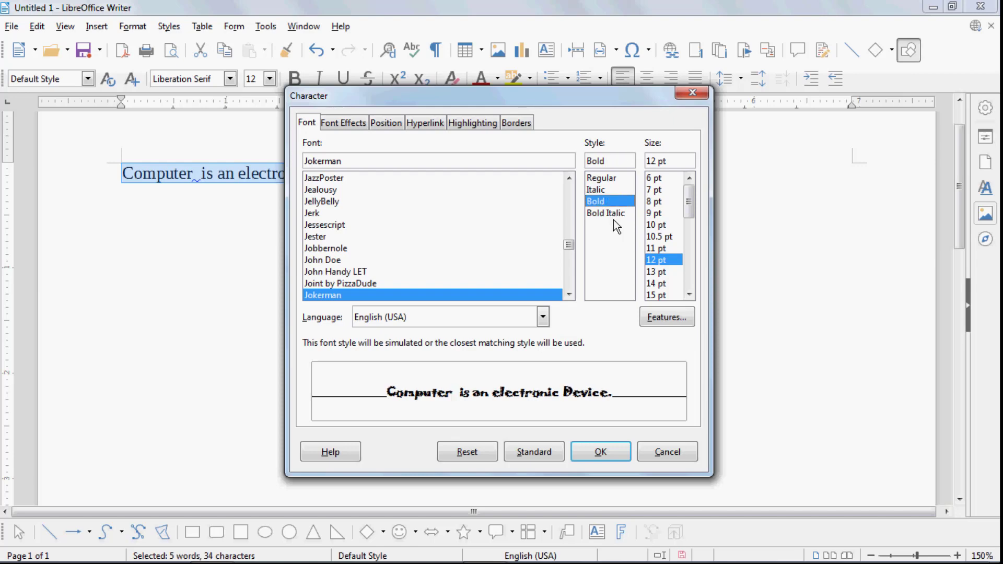
left_click(616, 214)
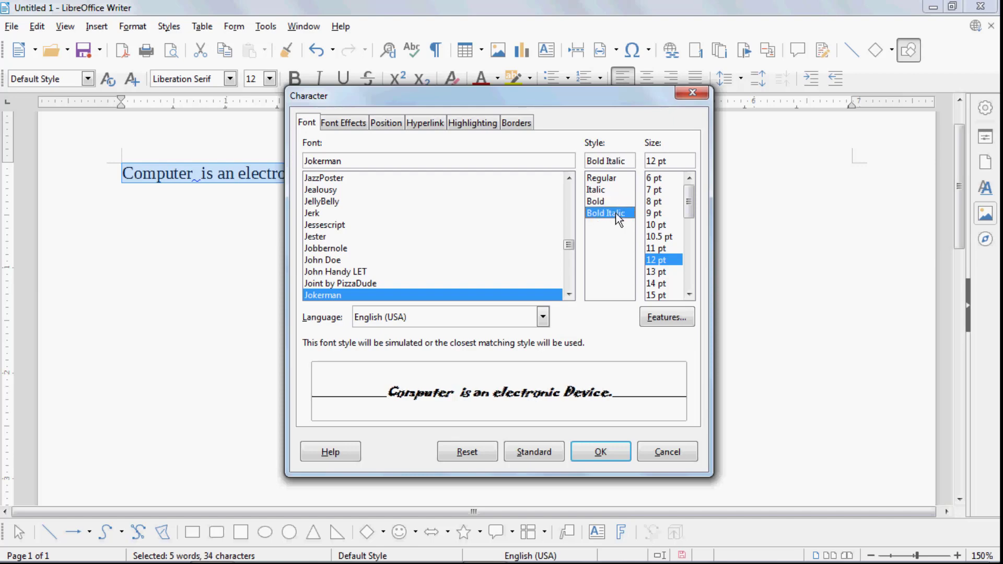
Set the sentence's font size to 15 pt and apply the character formatting
left_click(689, 295)
left_click(689, 296)
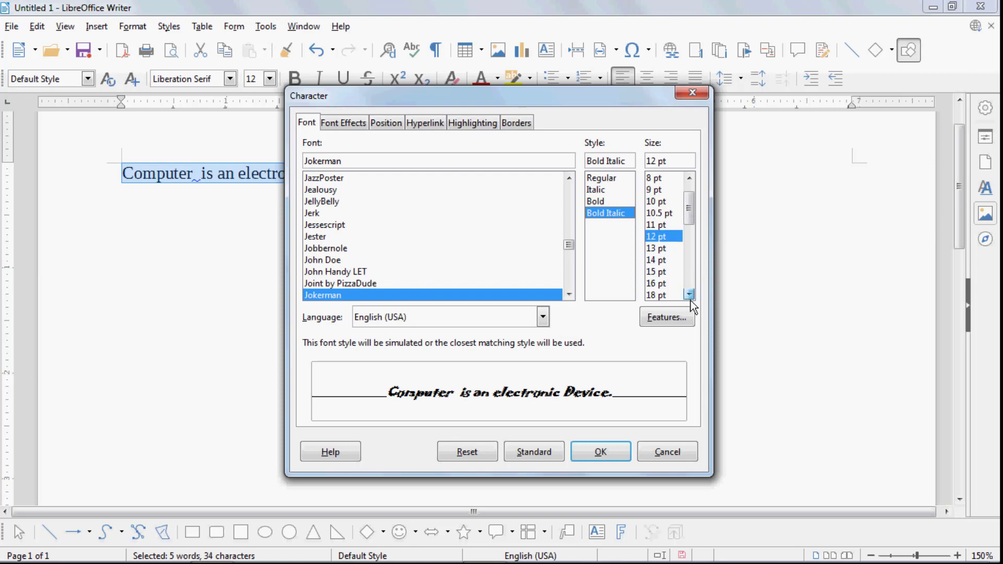
left_click(689, 295)
left_click(690, 296)
left_click(689, 295)
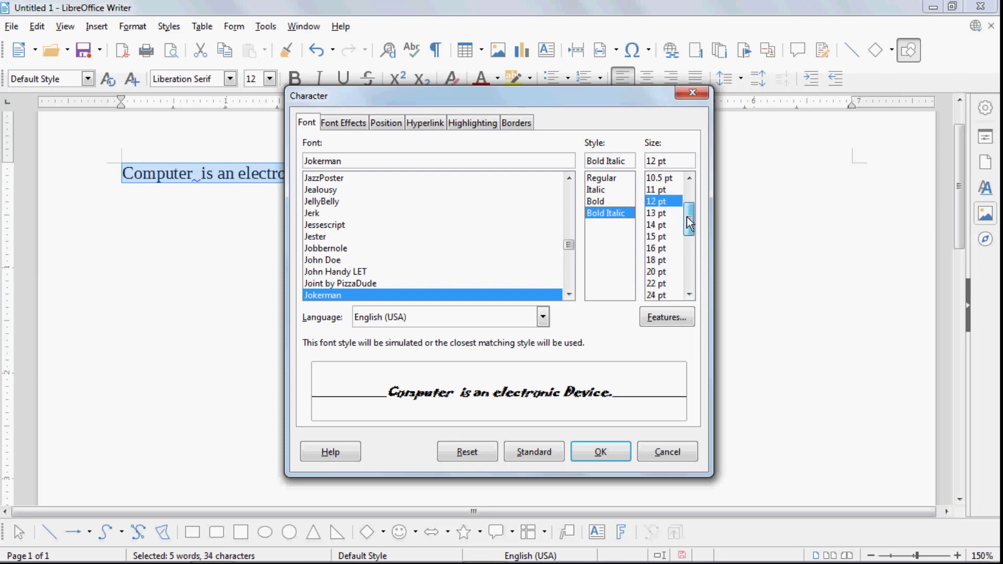
left_click_drag(692, 219, 690, 215)
left_click(662, 236)
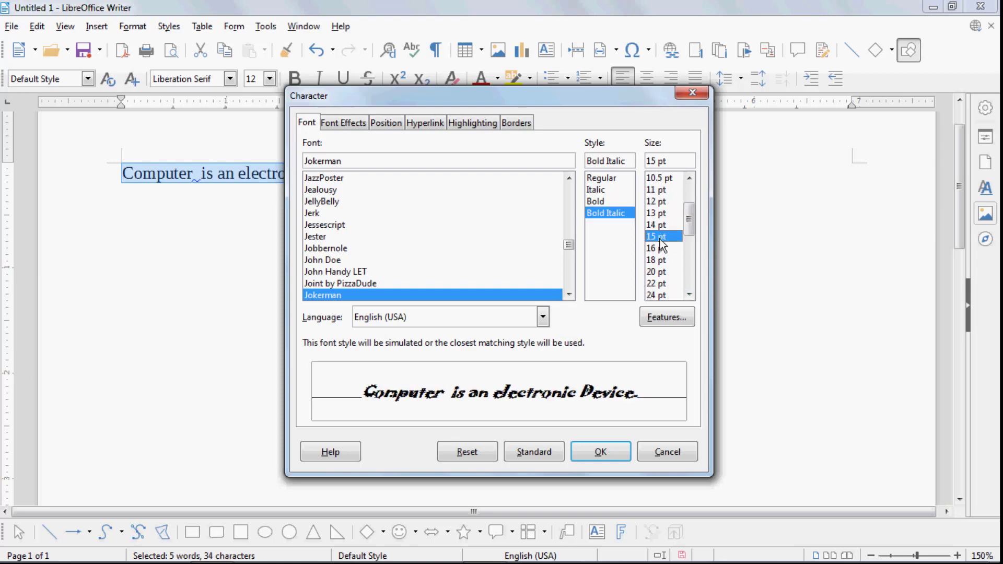
left_click(600, 450)
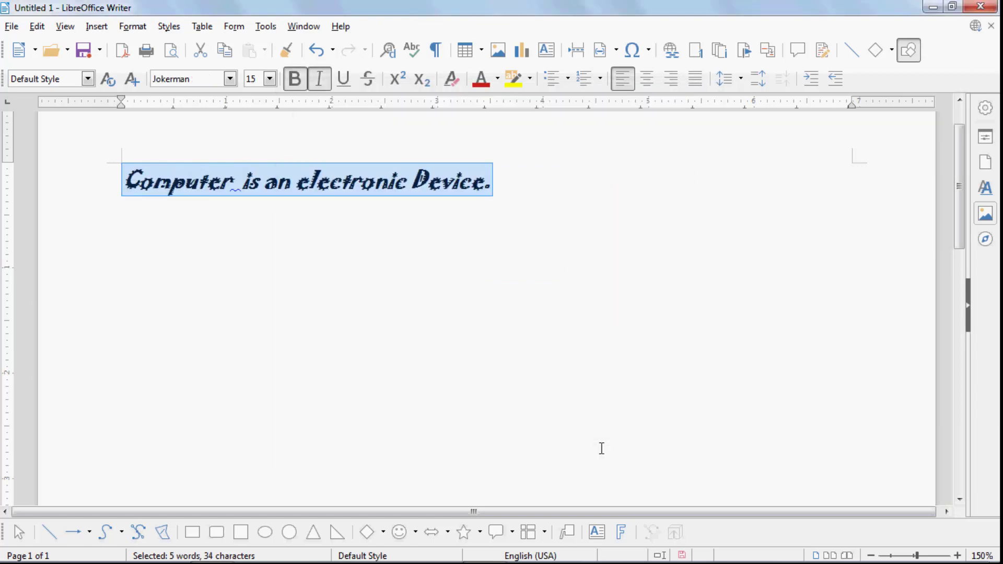
left_click(513, 195)
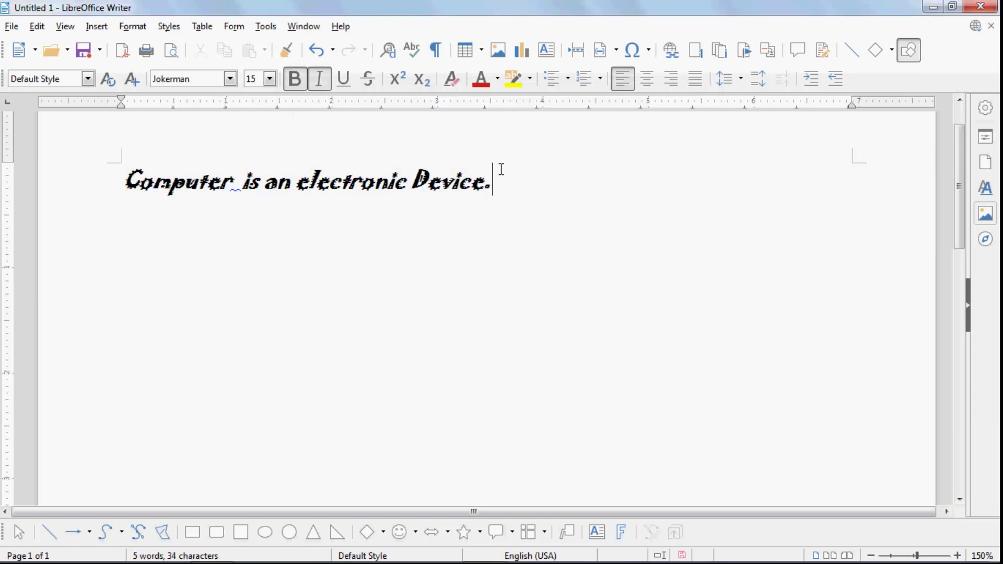
Reopen the character formatting for the whole sentence and replace its font with Arial
left_click_drag(494, 194, 120, 181)
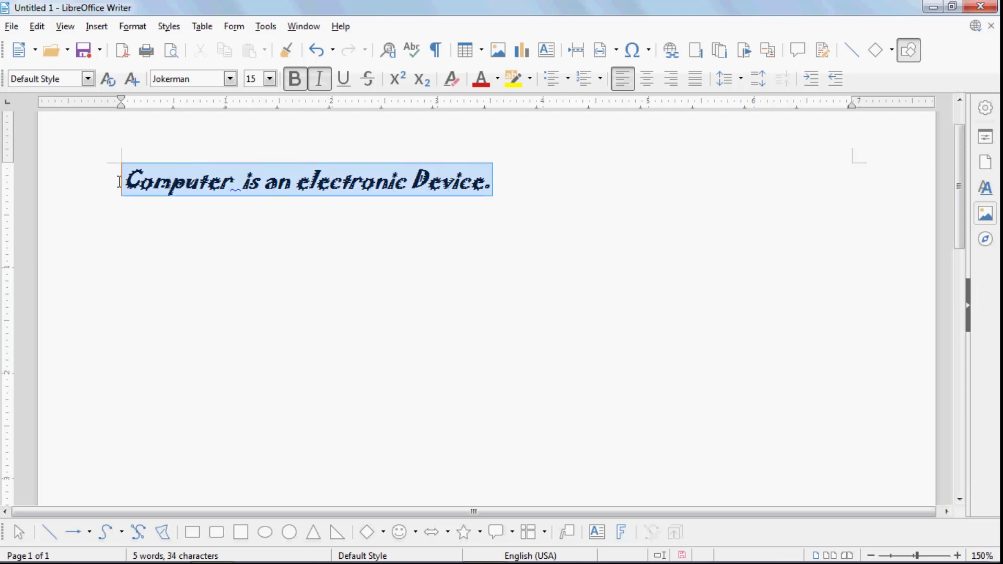
left_click(134, 27)
left_click(160, 160)
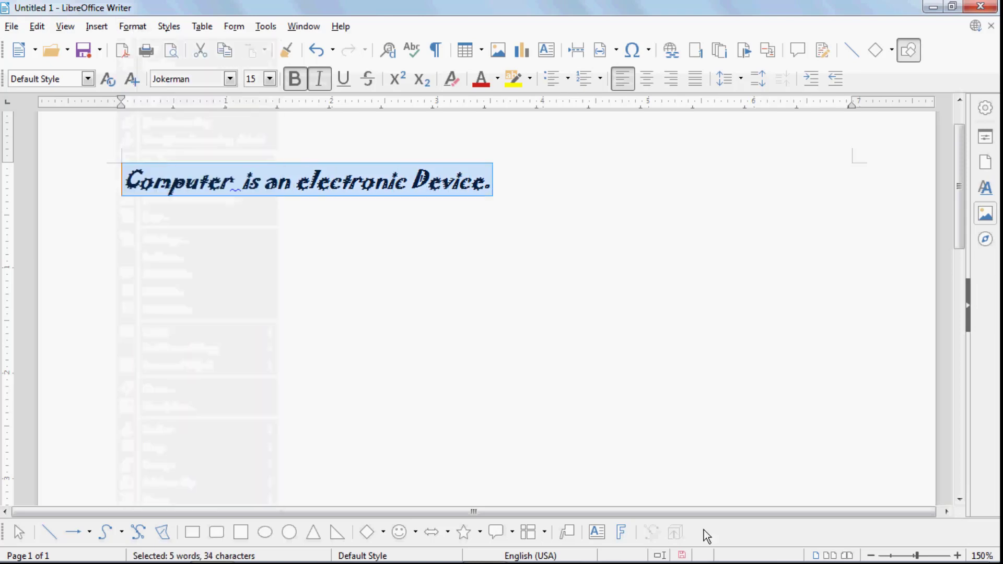
left_click(352, 165)
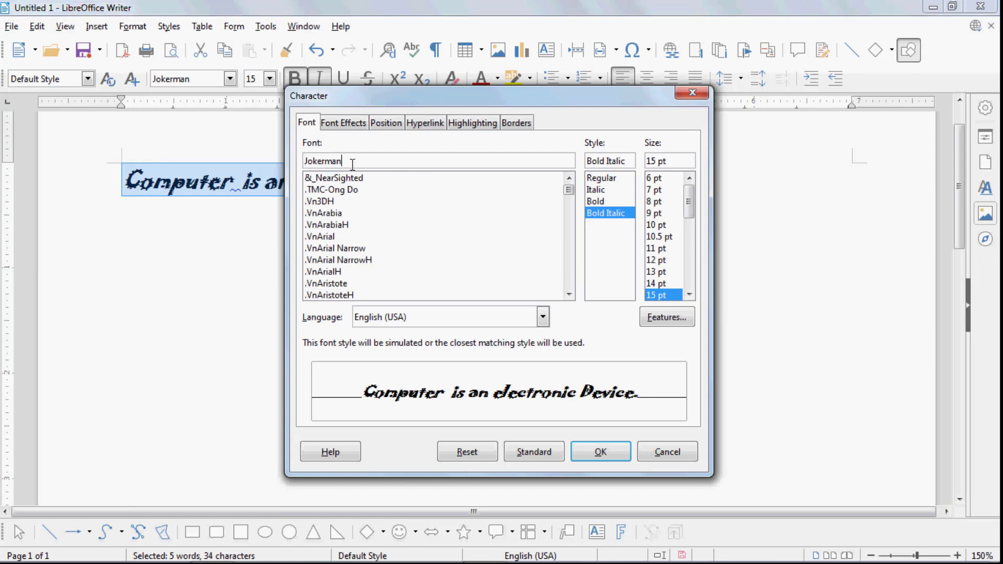
key("BackSpace")
key("BackSpace")
key("BackSpace")
key("BackSpace")
key("BackSpace")
key("BackSpace")
key("BackSpace")
key("BackSpace")
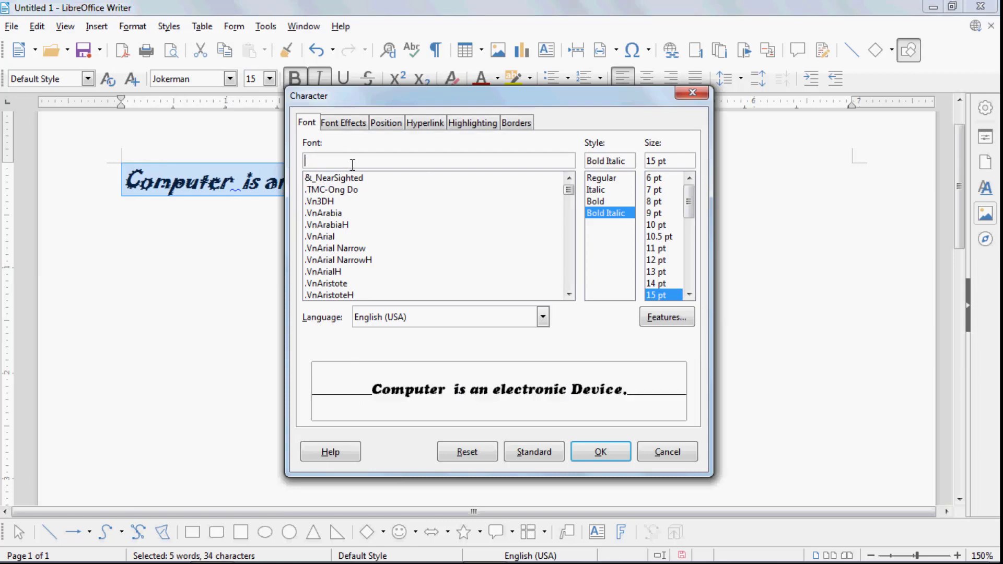
type("arial")
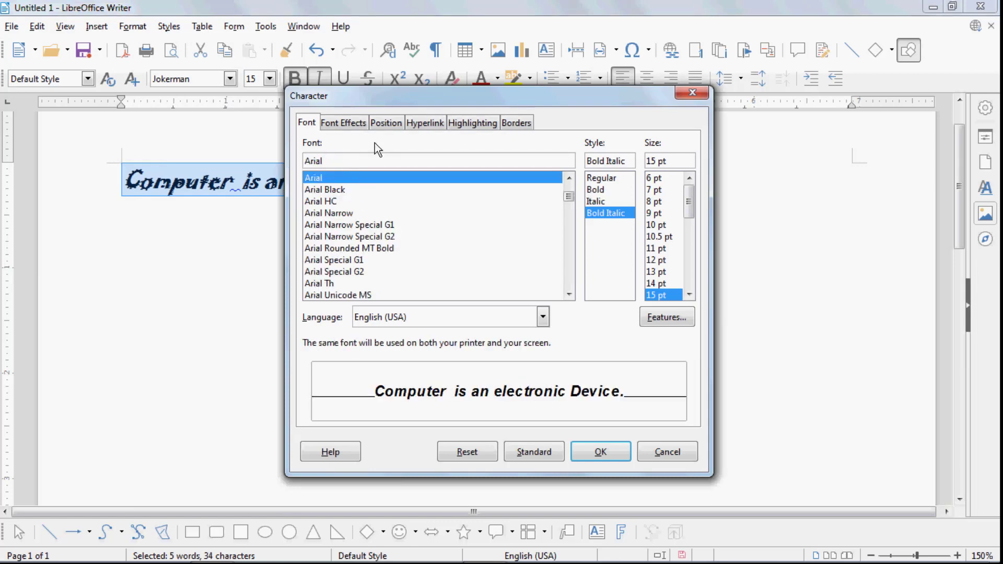
Set the sentence's style to Regular and its size to 12 pt, and apply the formatting
left_click(601, 178)
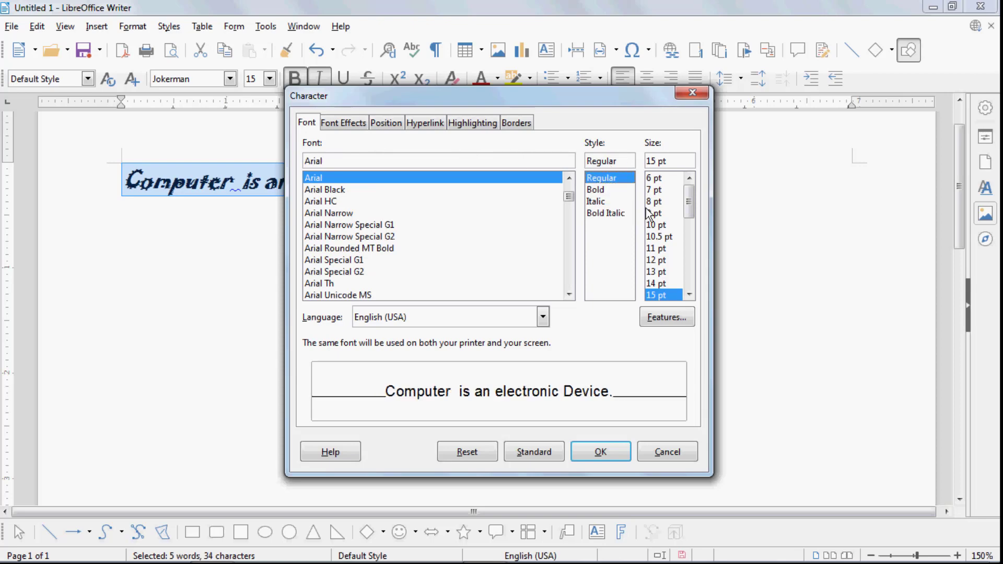
left_click(665, 260)
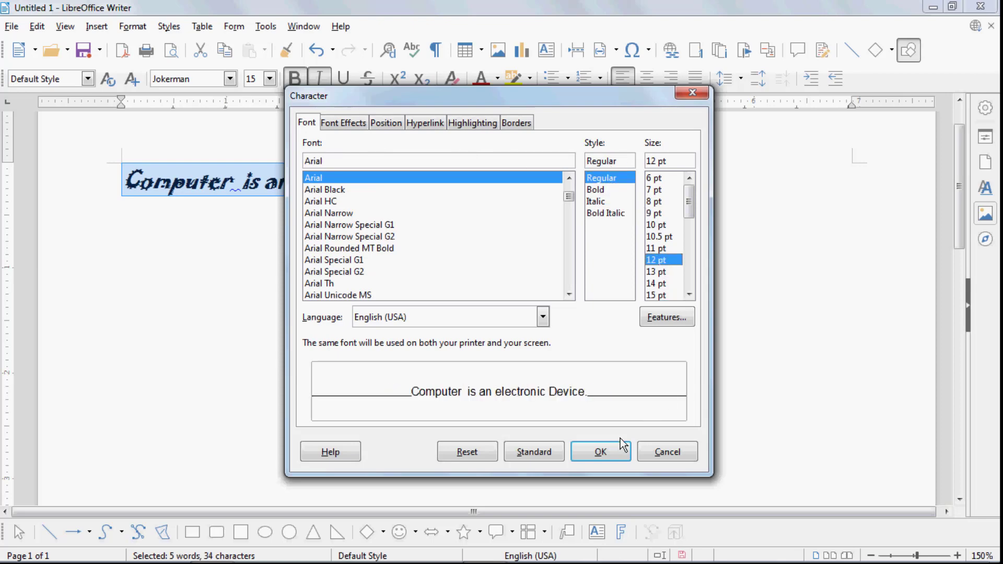
left_click(600, 452)
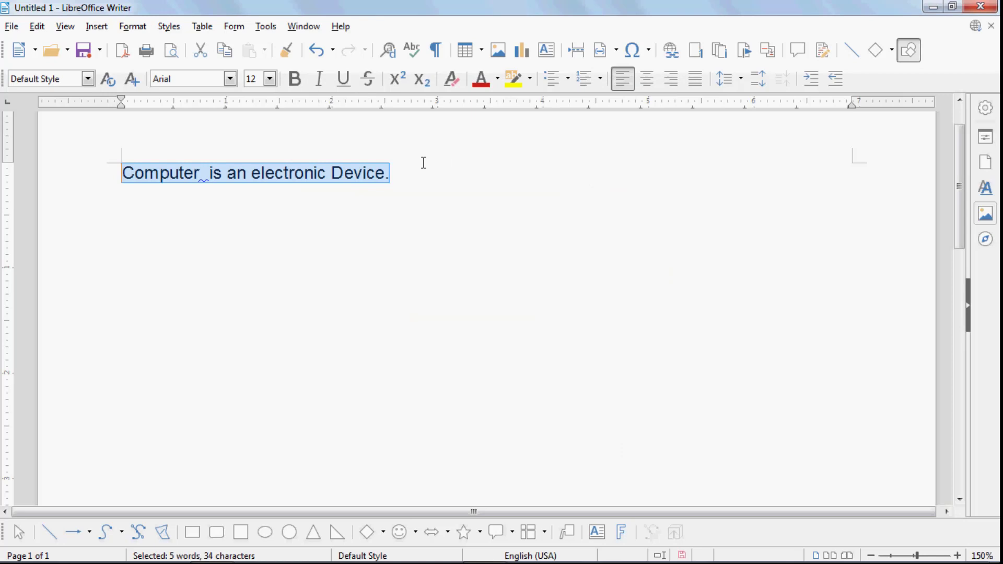
Open the font effects for the selected sentence and set its font color to Magenta
left_click(133, 27)
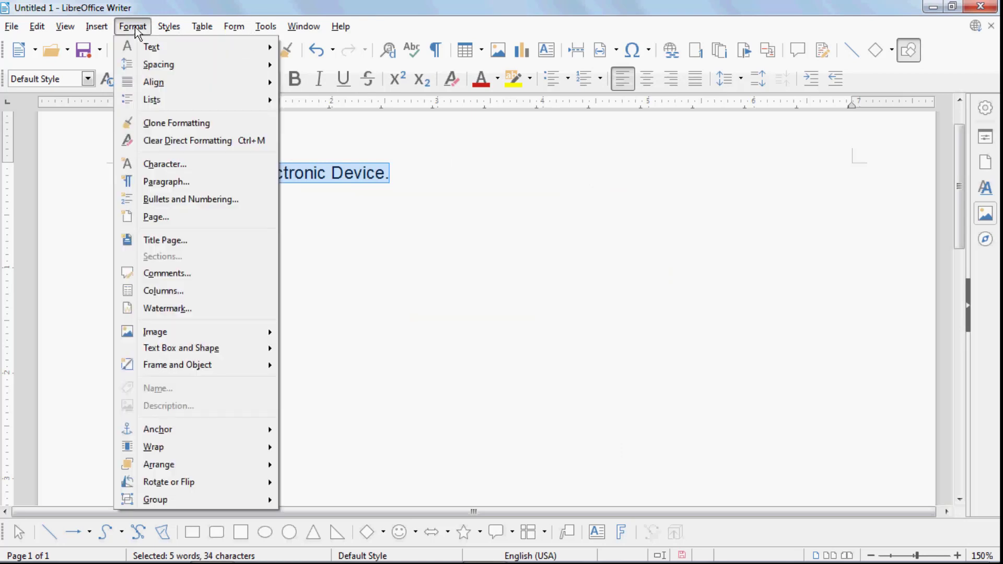
left_click(155, 164)
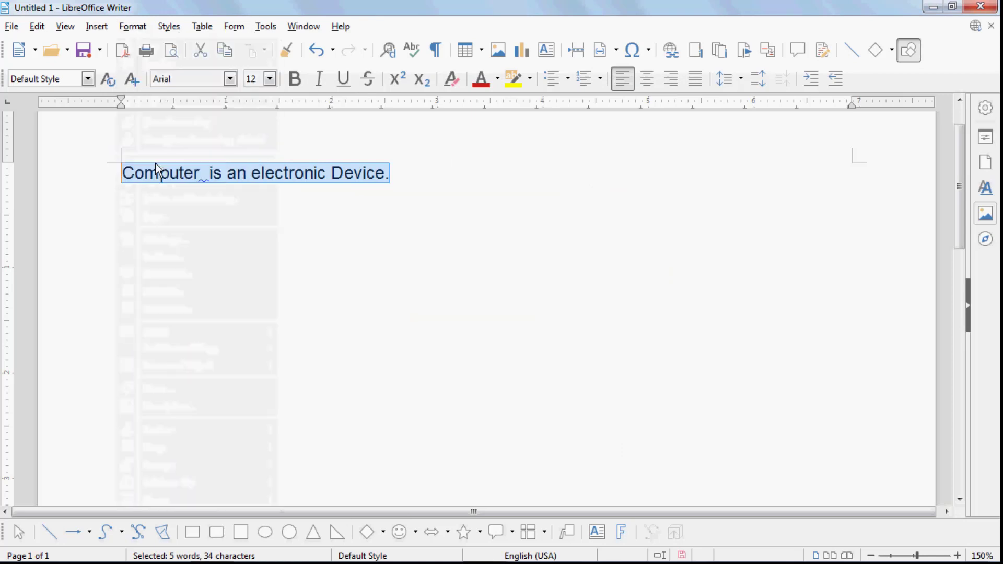
left_click(352, 123)
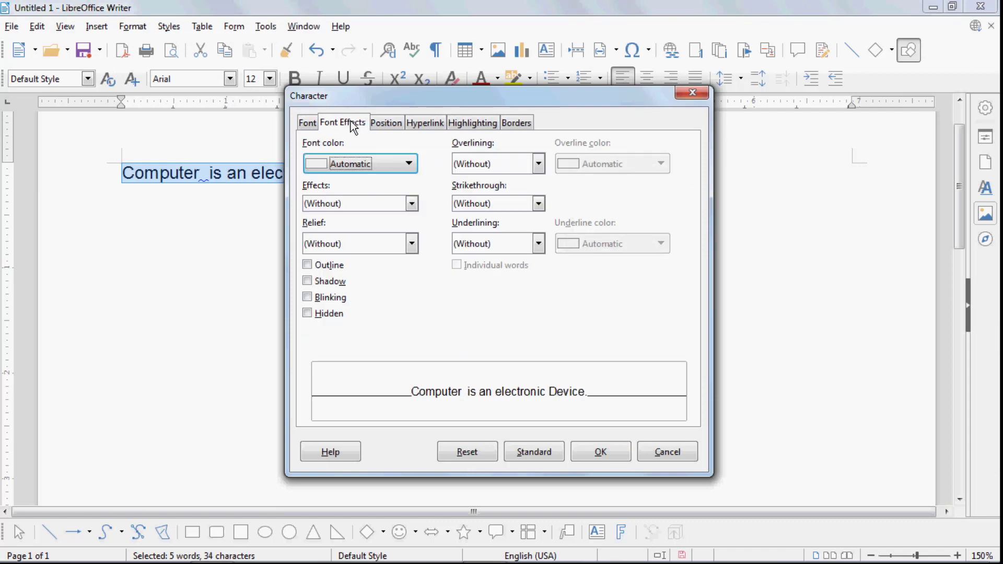
left_click(393, 164)
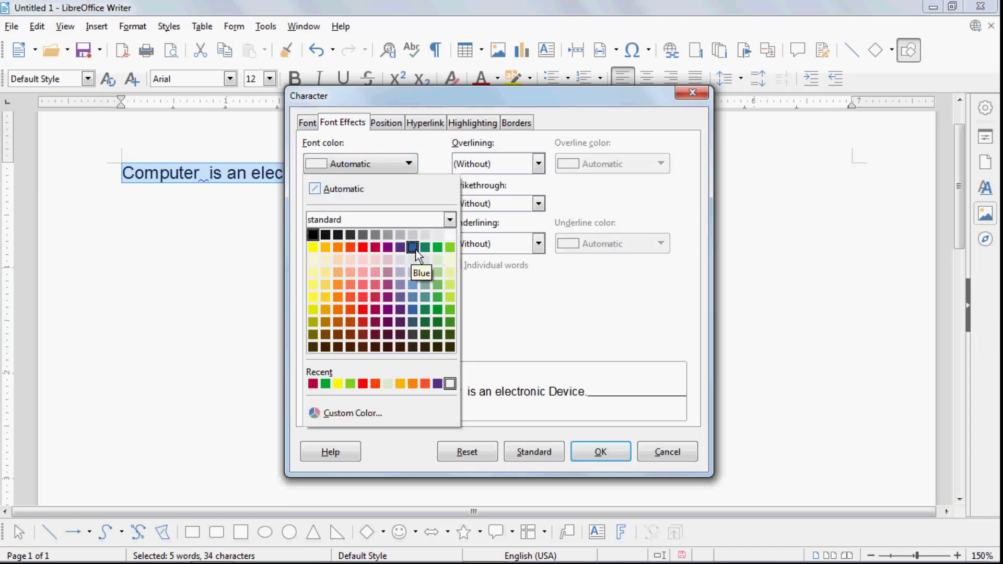
left_click(374, 248)
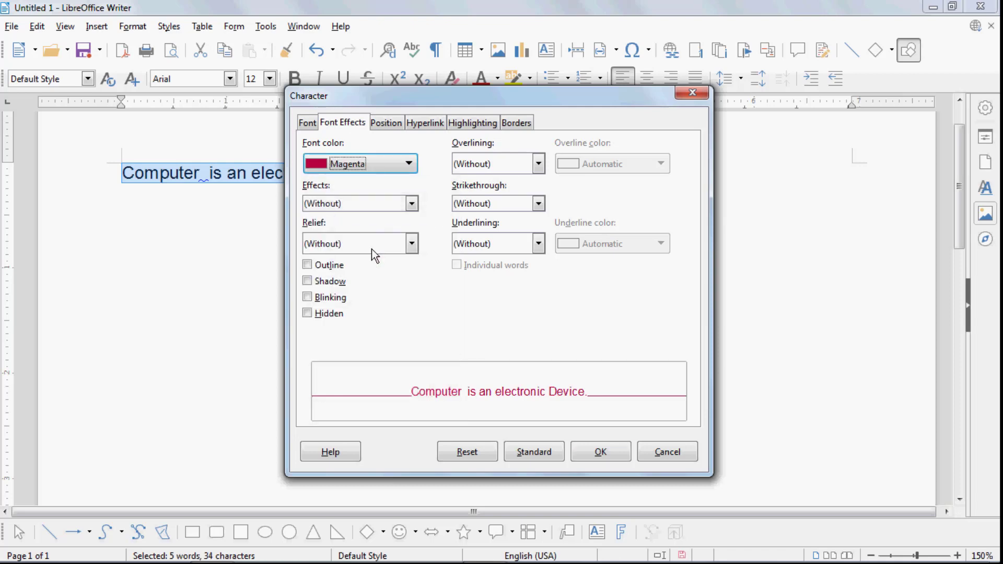
Set the sentence's text effect to Capitals and apply the character formatting
left_click(412, 204)
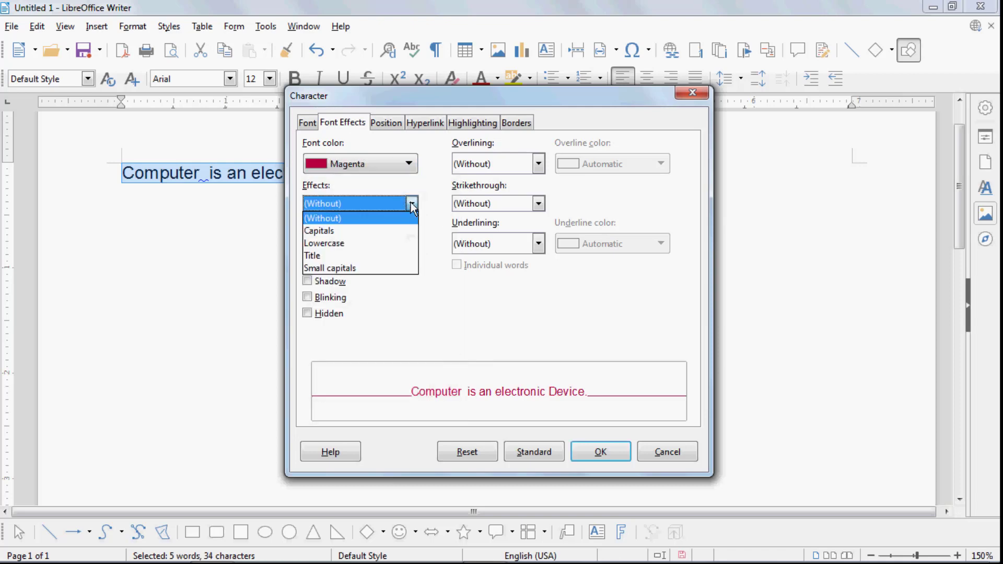
left_click(326, 231)
left_click(599, 451)
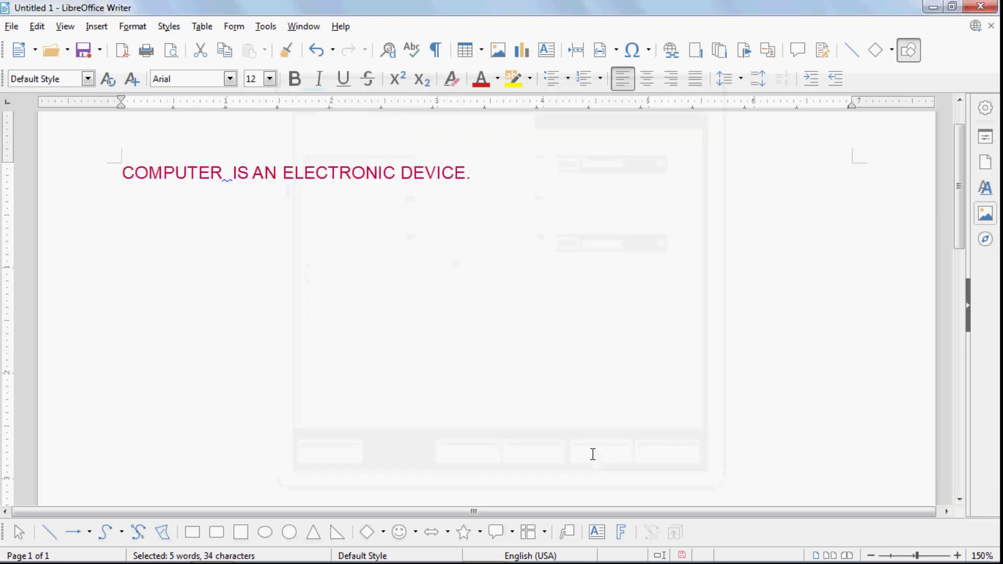
Reopen the character formatting for the selected sentence and apply the Lowercase effect
left_click(133, 26)
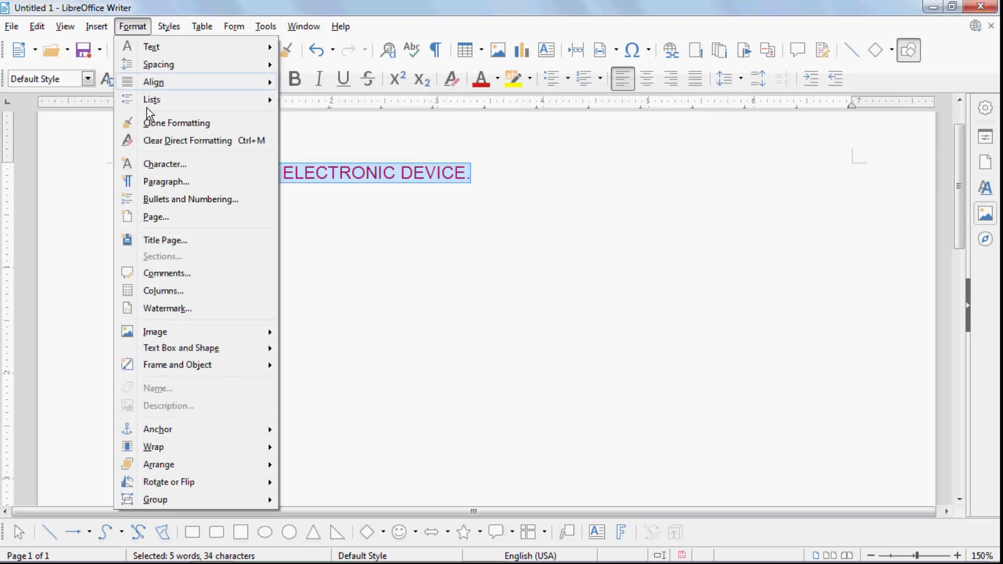
left_click(170, 168)
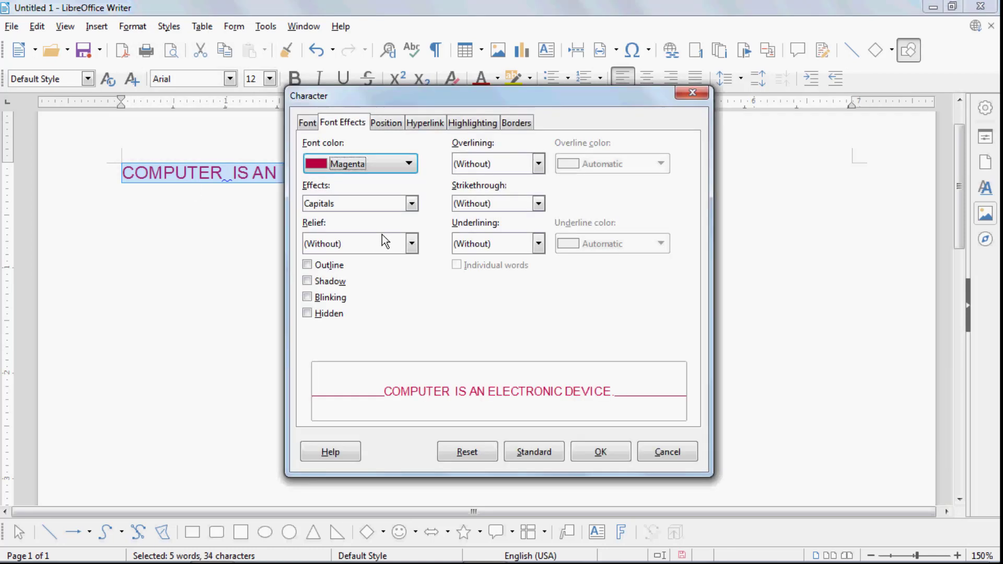
left_click(367, 201)
left_click(343, 239)
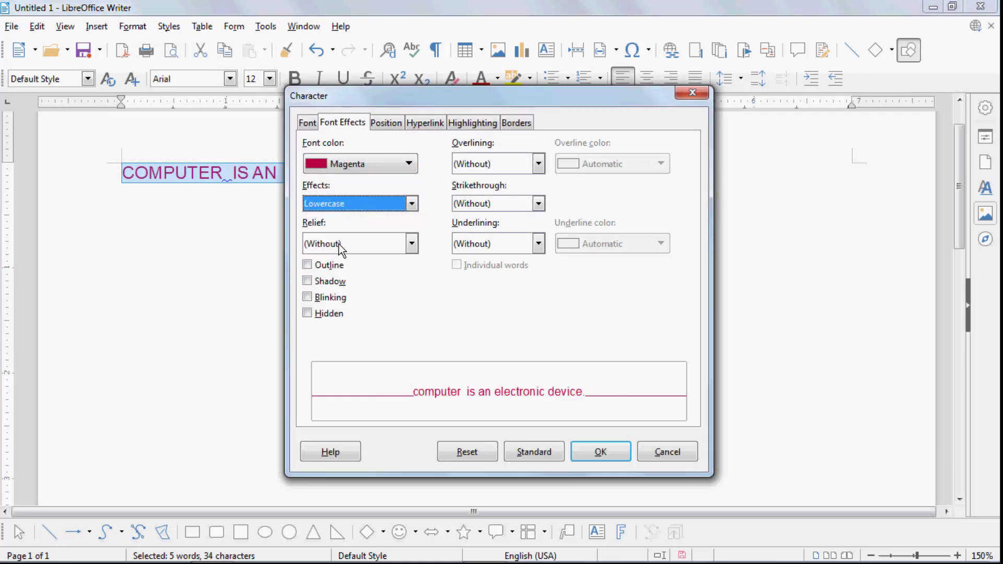
left_click(584, 452)
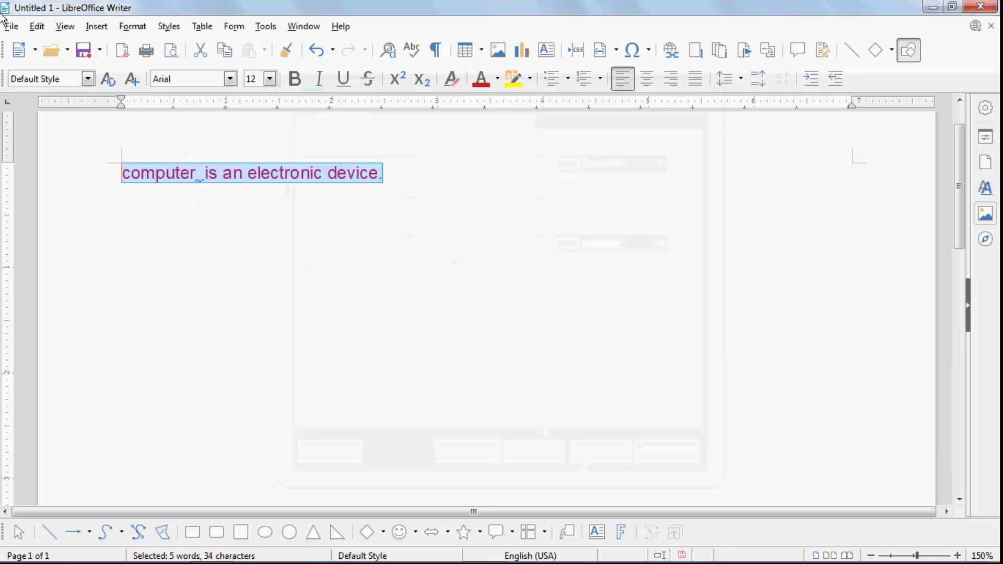
Change the sentence's text effect to Title in the character formatting and apply it
left_click(133, 27)
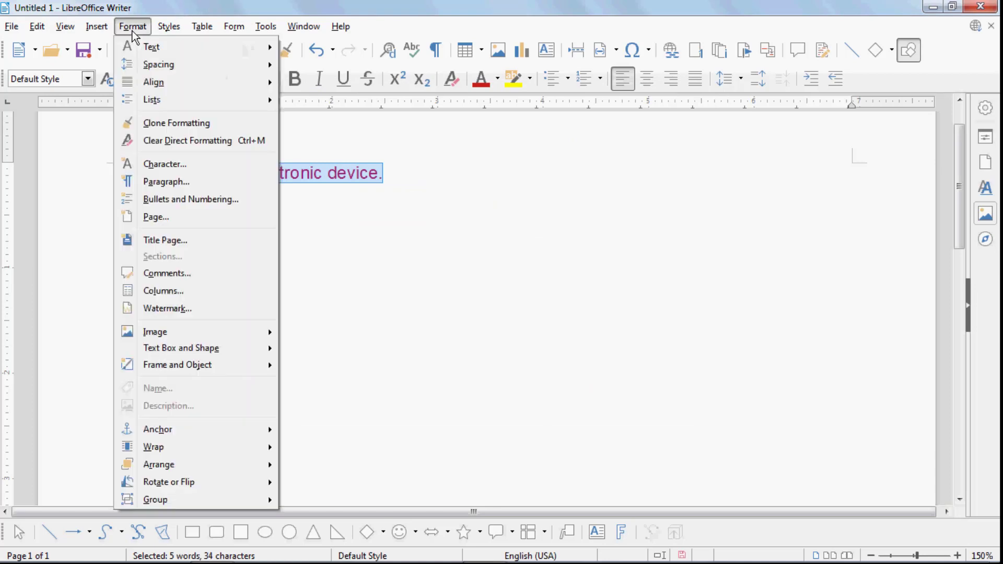
left_click(180, 165)
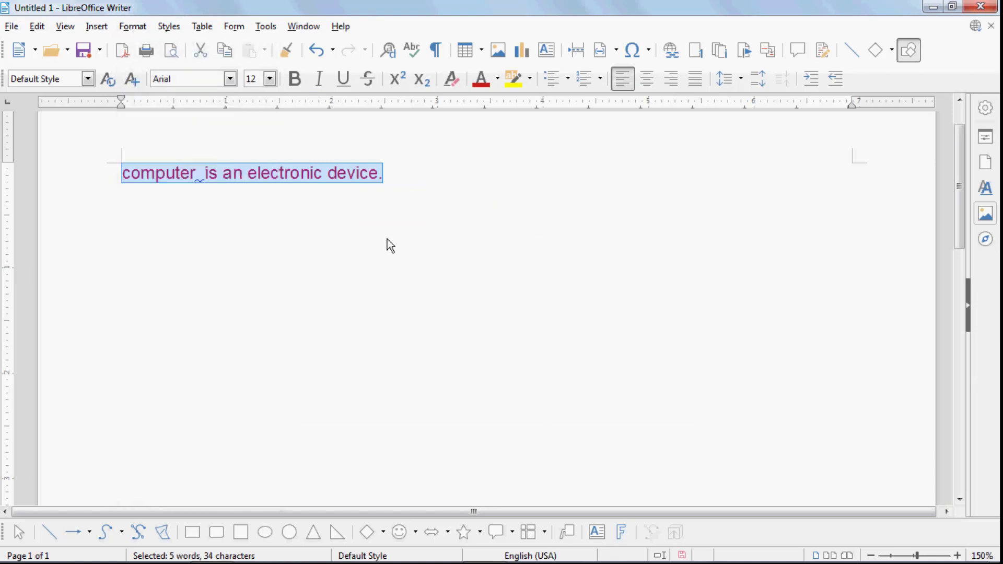
left_click(373, 202)
left_click(327, 256)
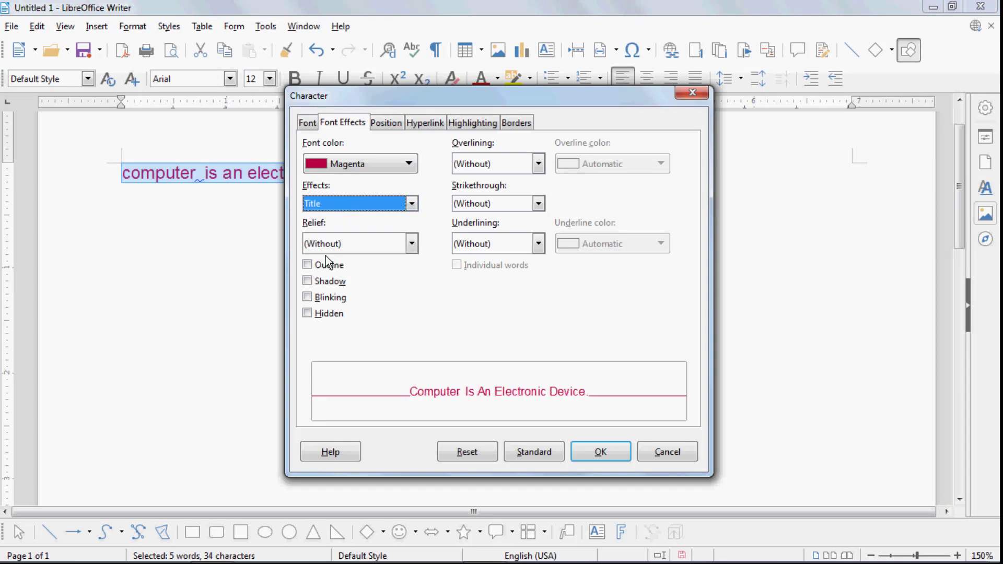
left_click(600, 452)
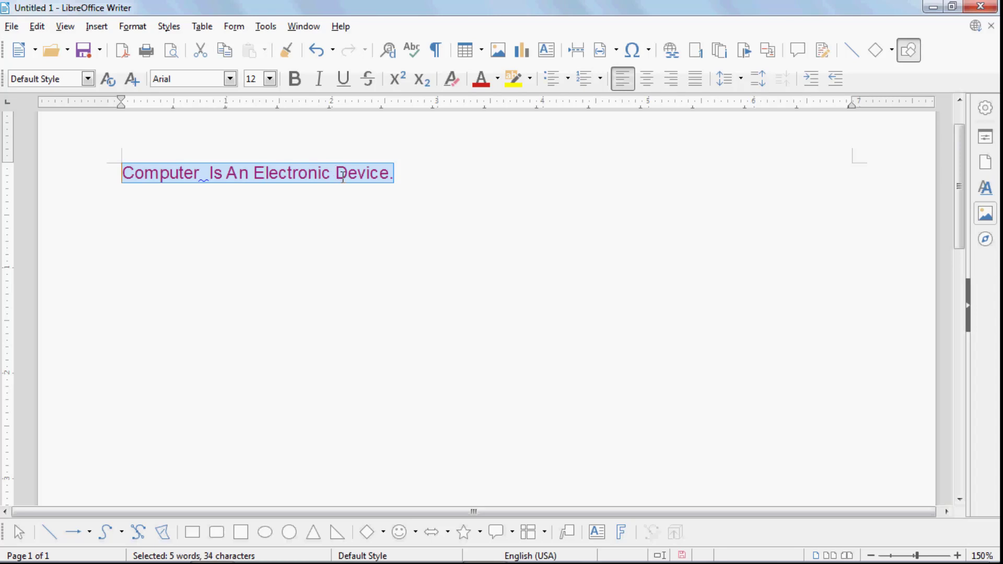
Switch the sentence's text effect to Small capitals in the character formatting and apply it
left_click(131, 27)
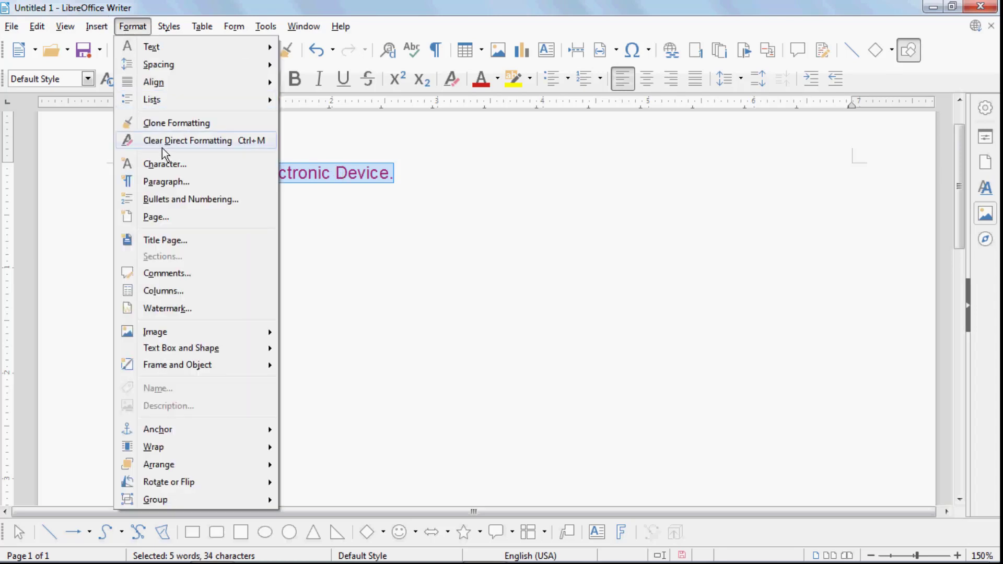
left_click(165, 163)
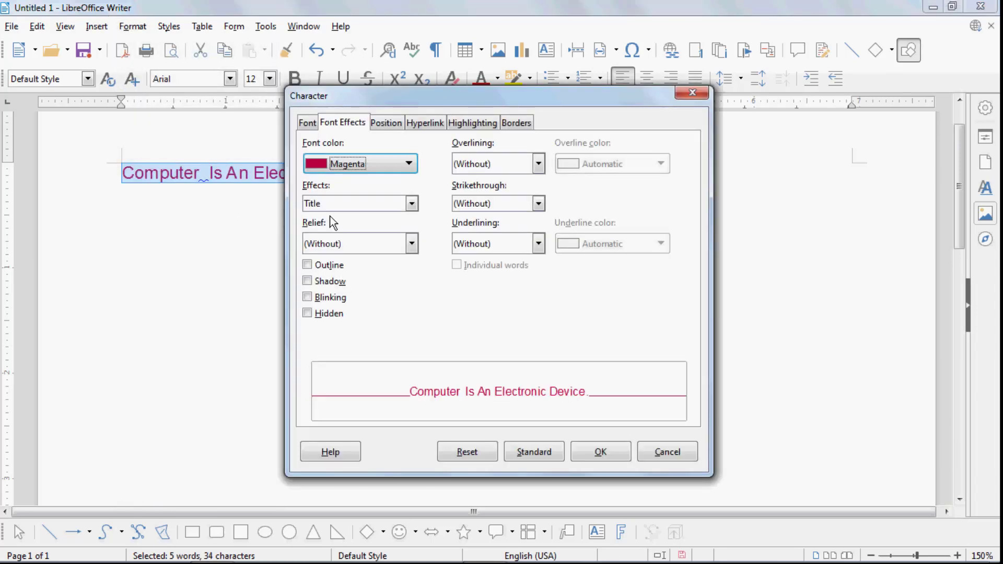
left_click(343, 208)
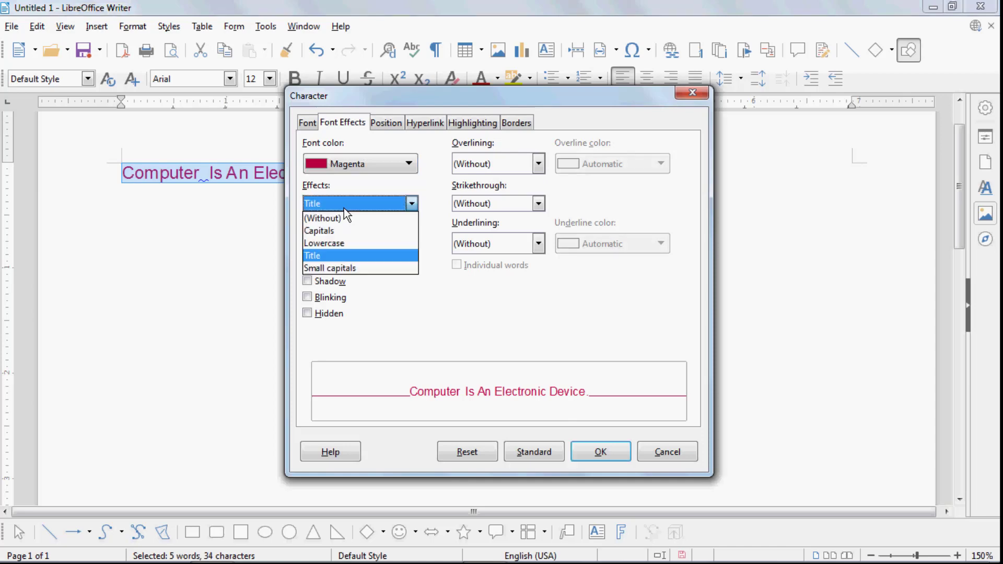
left_click(354, 267)
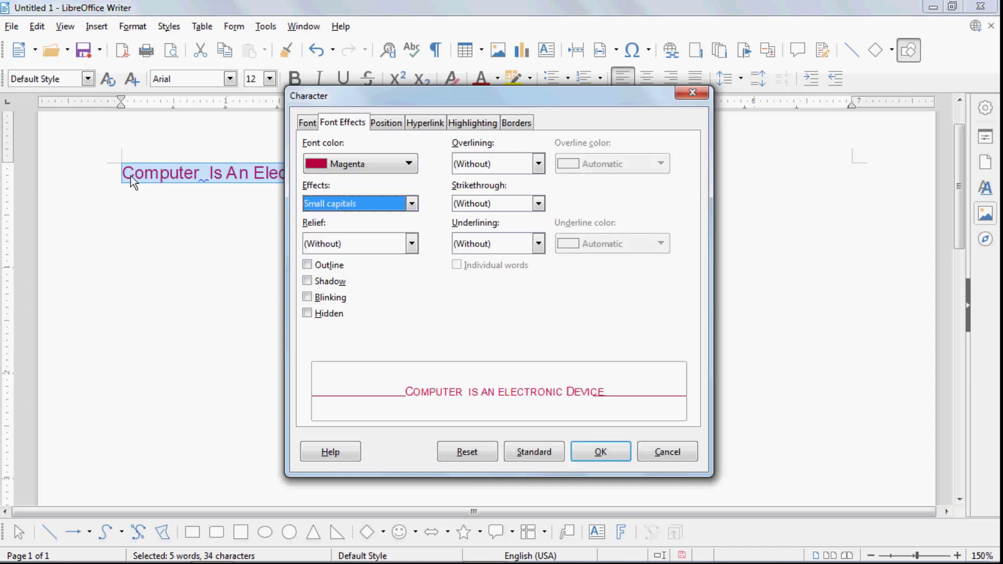
left_click(590, 452)
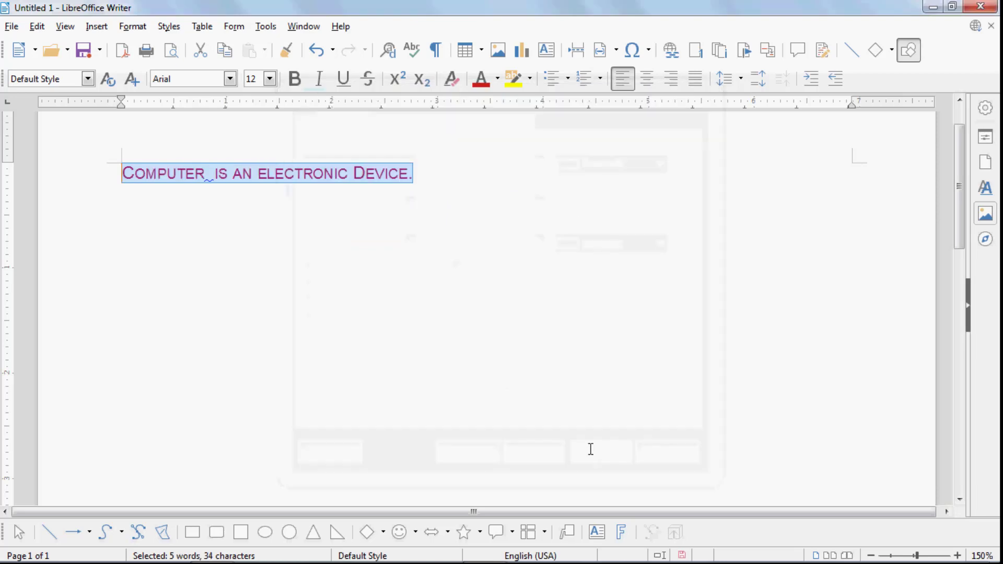
Remove the sentence's text effect by setting Effects to (Without), and apply the character formatting
left_click(131, 28)
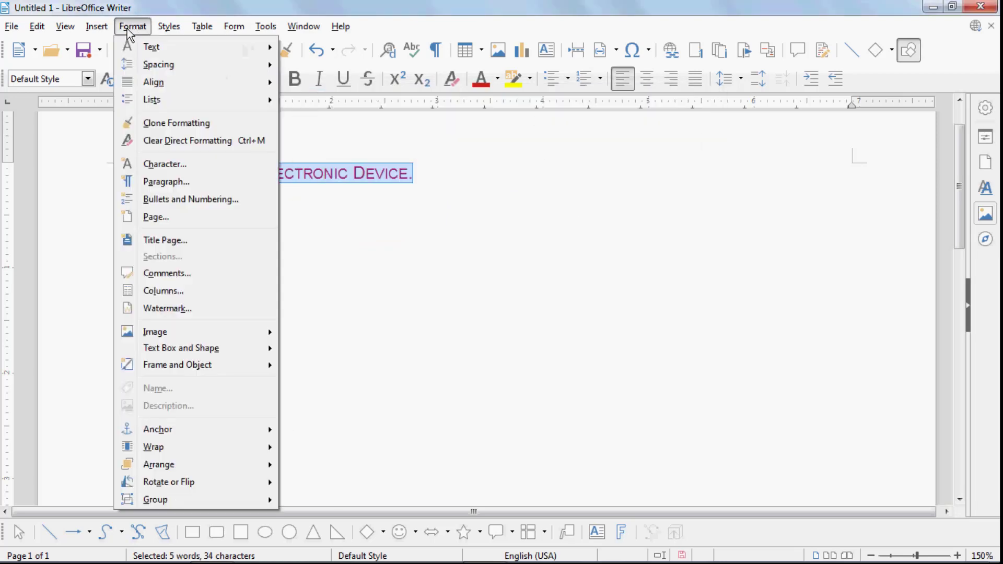
left_click(158, 164)
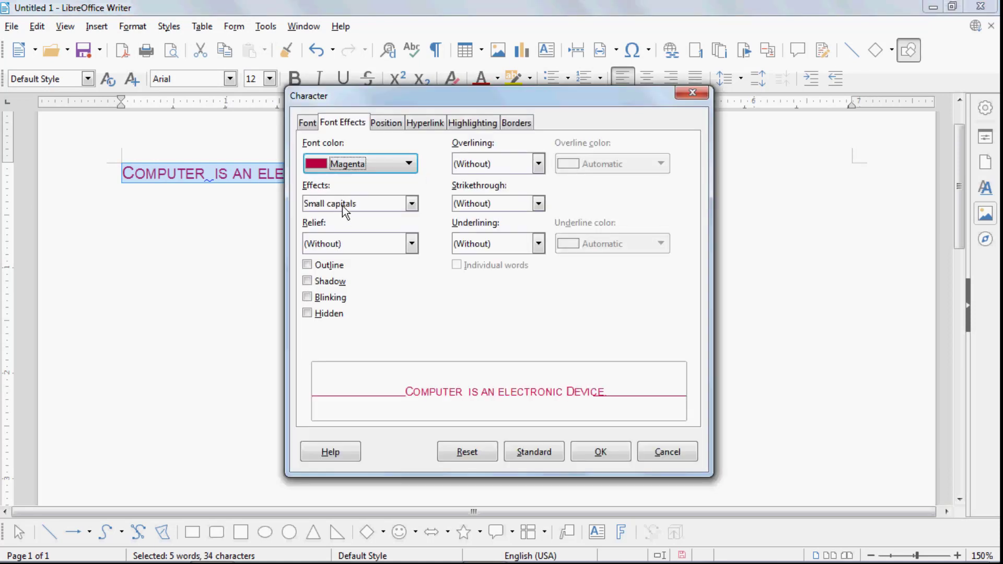
left_click(342, 204)
left_click(337, 221)
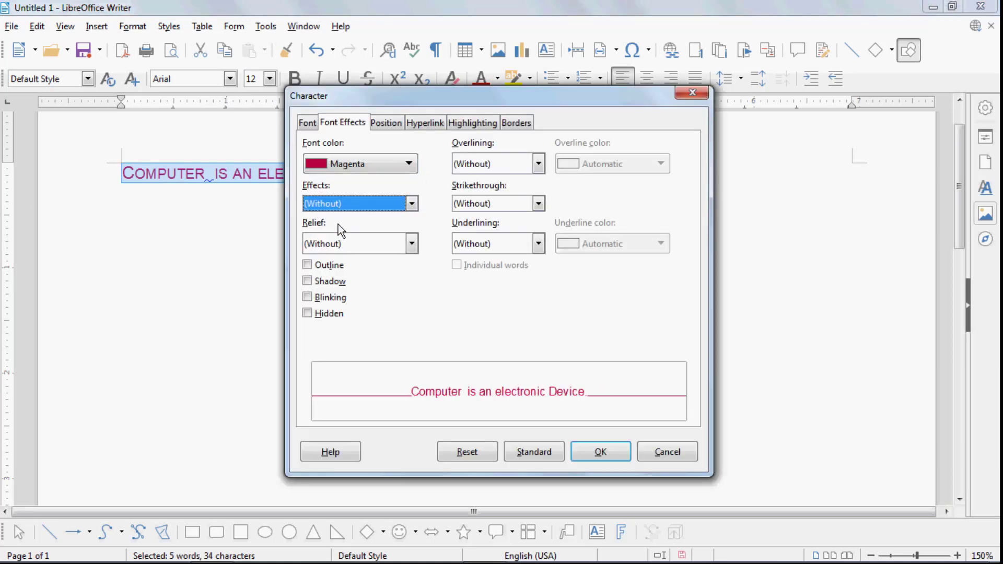
left_click(609, 450)
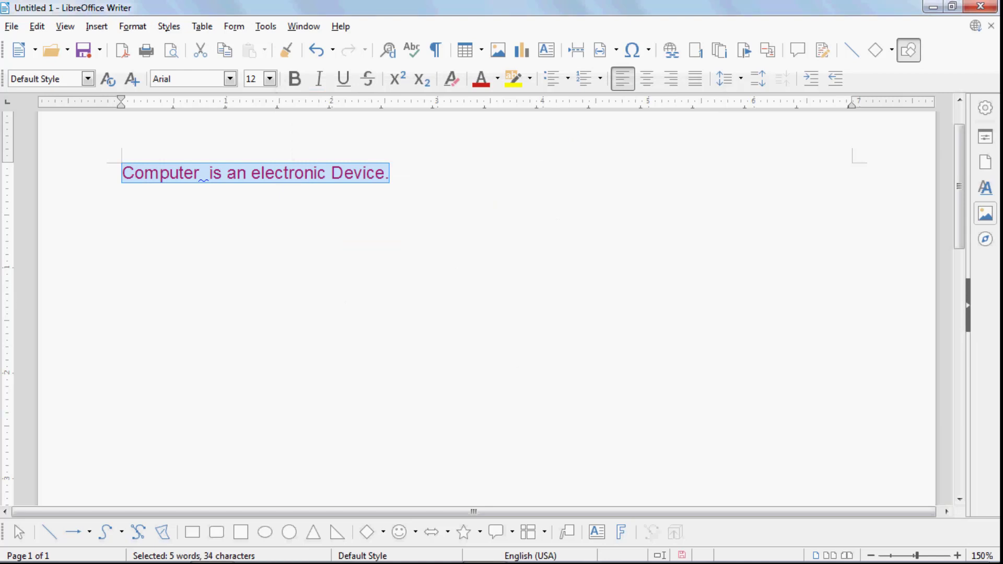
Apply the Embossed relief to the sentence through the character formatting and set its font size to 15 pt
left_click(144, 29)
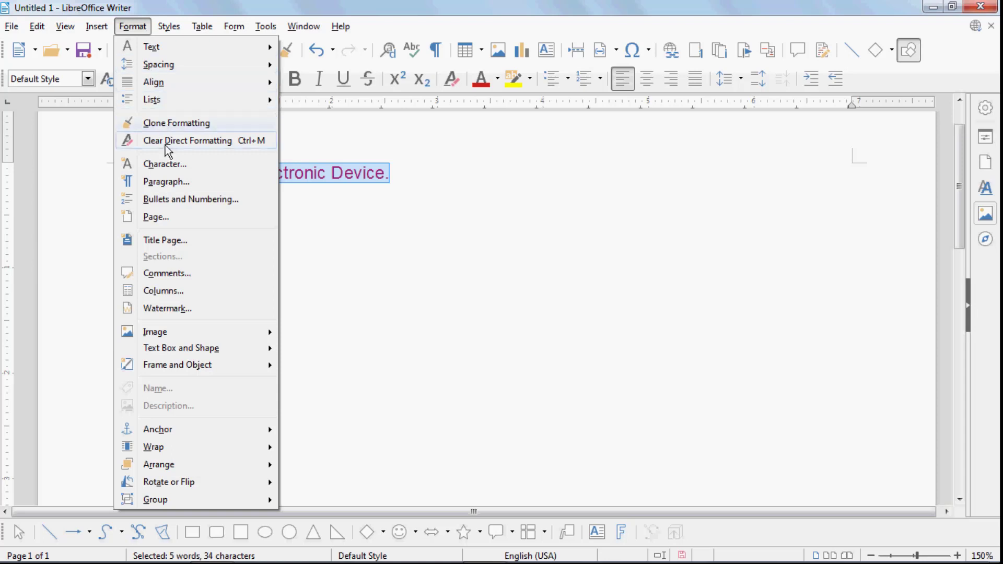
left_click(167, 165)
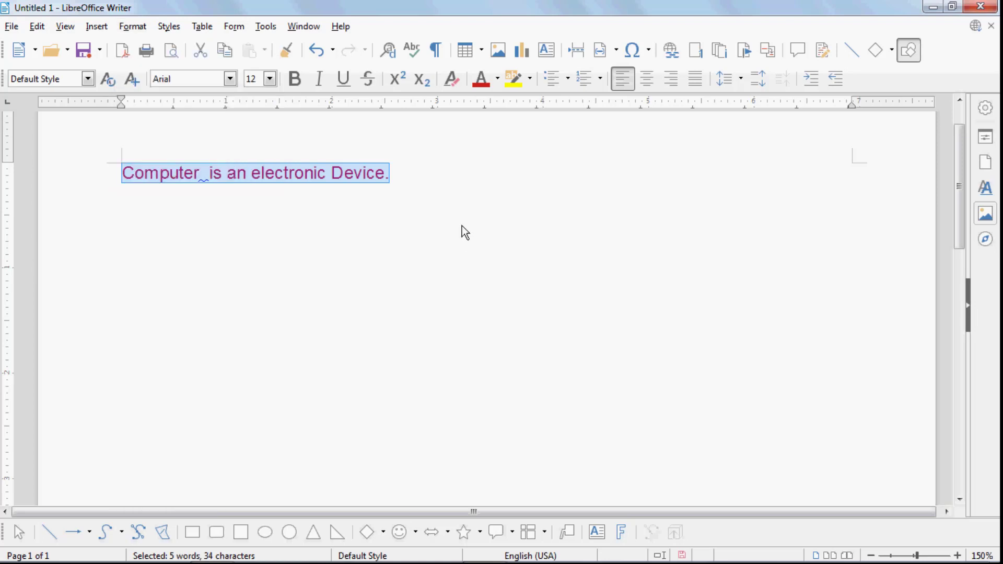
left_click(337, 243)
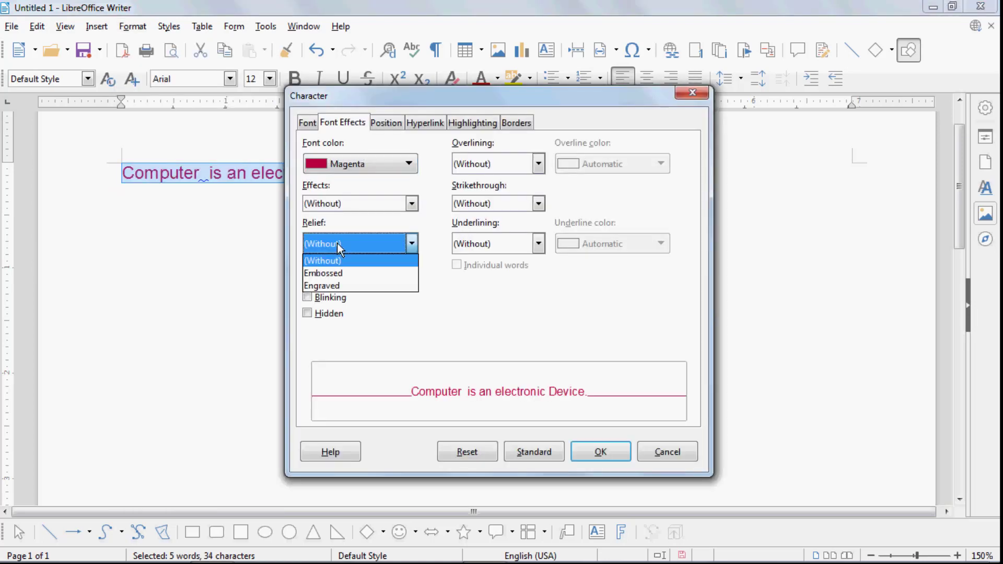
left_click(336, 273)
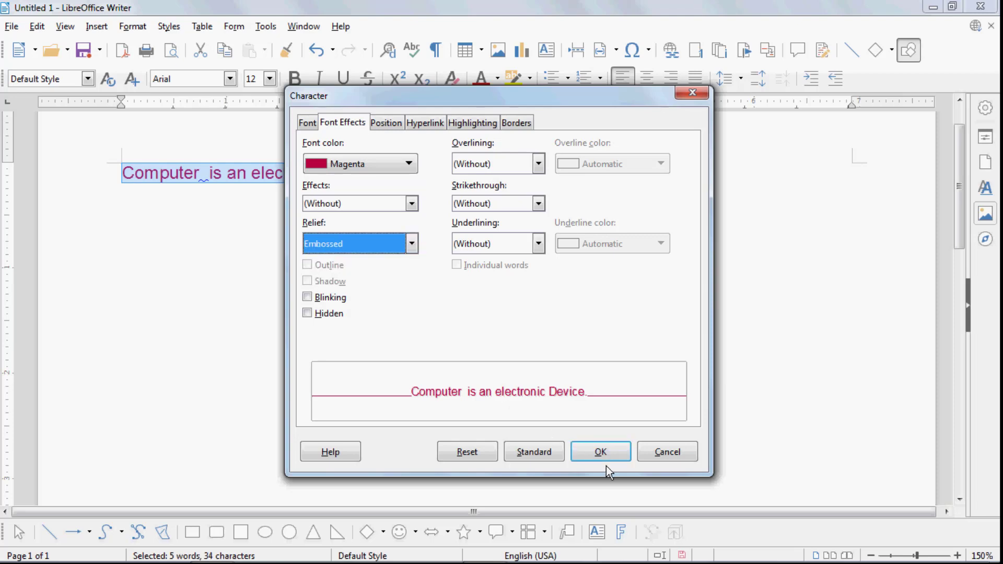
left_click(601, 452)
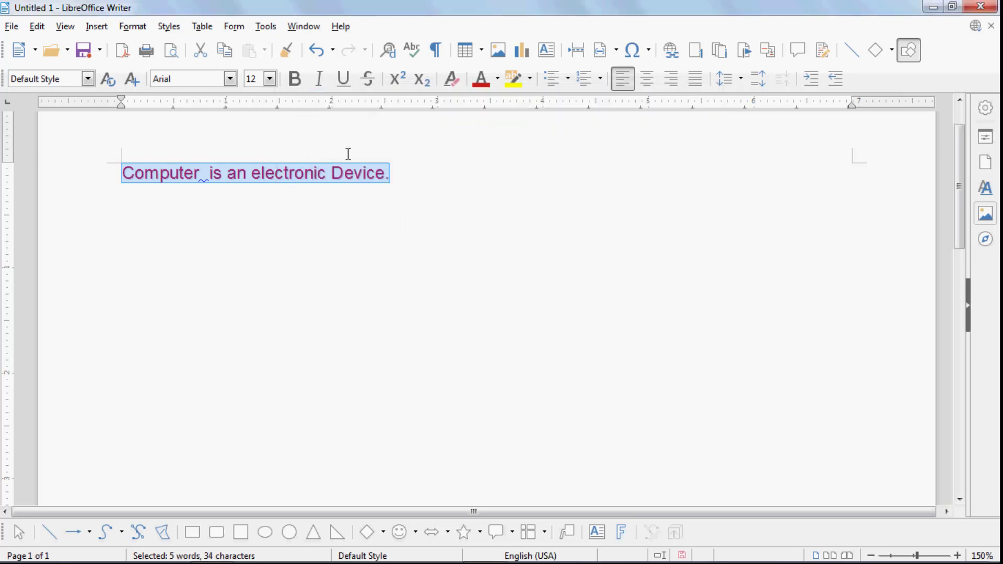
left_click(269, 79)
left_click(253, 192)
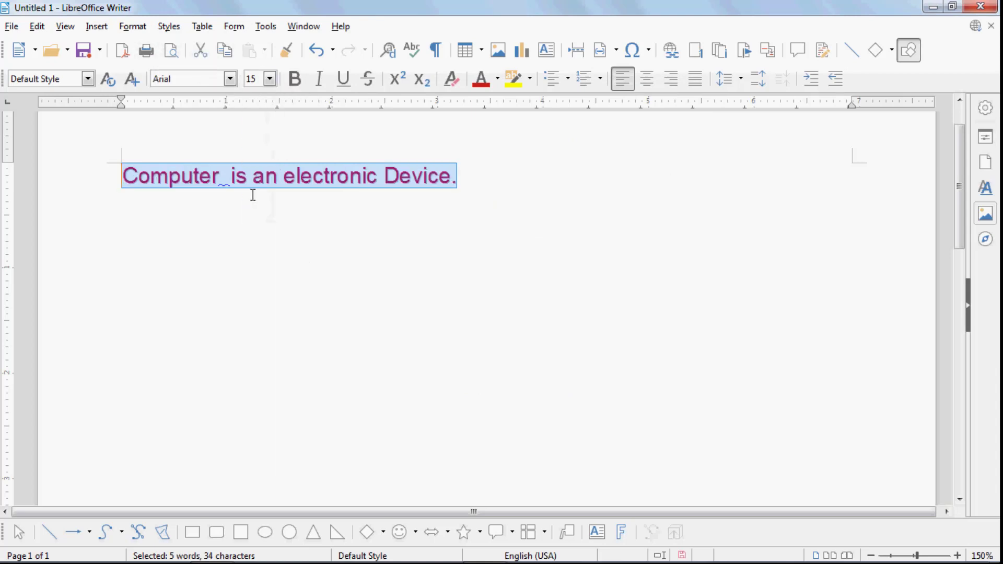
Reselect the whole sentence and set its relief back to (Without) in the character formatting
left_click(357, 170)
left_click_drag(479, 179, 120, 175)
left_click(133, 26)
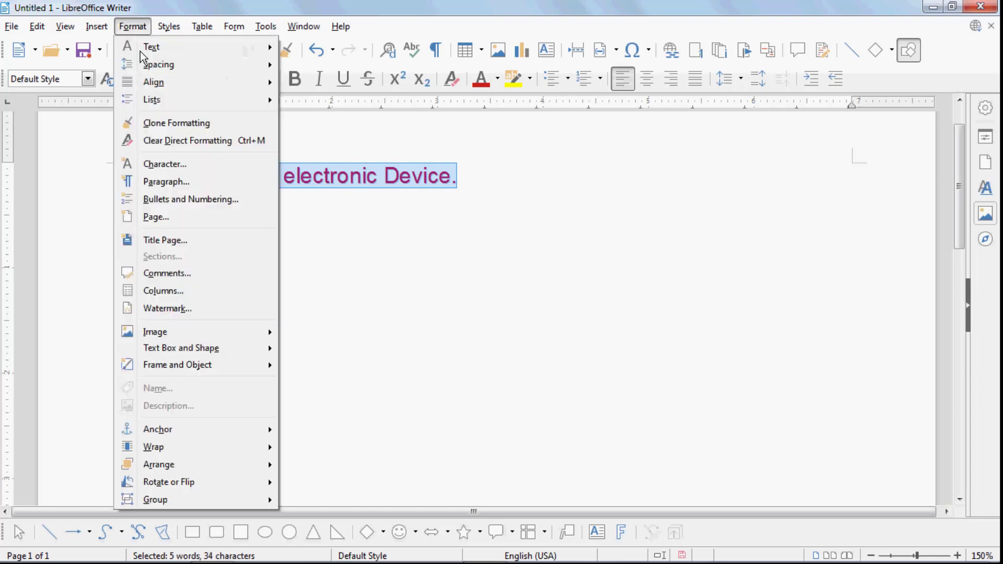
left_click(174, 164)
left_click(413, 244)
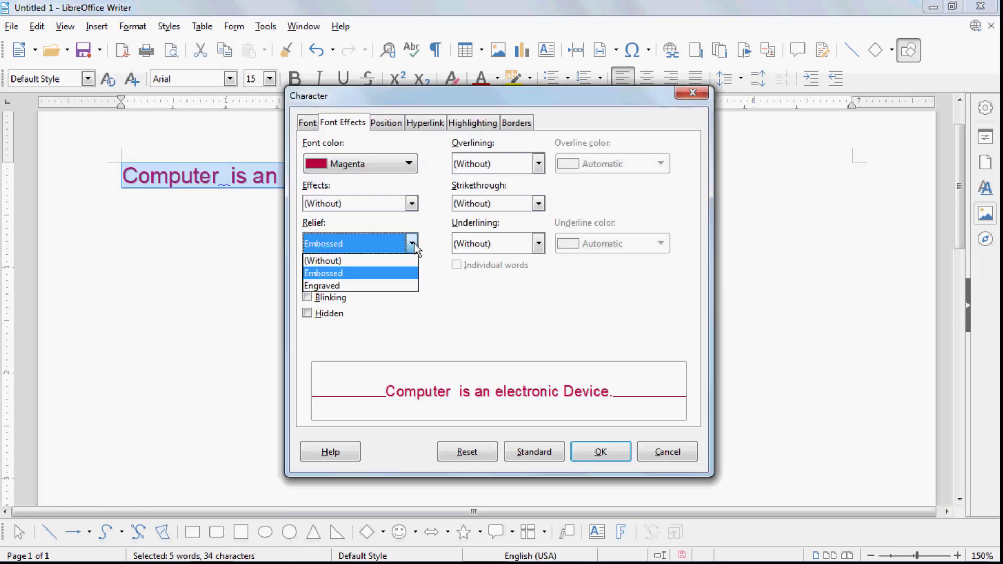
left_click(350, 260)
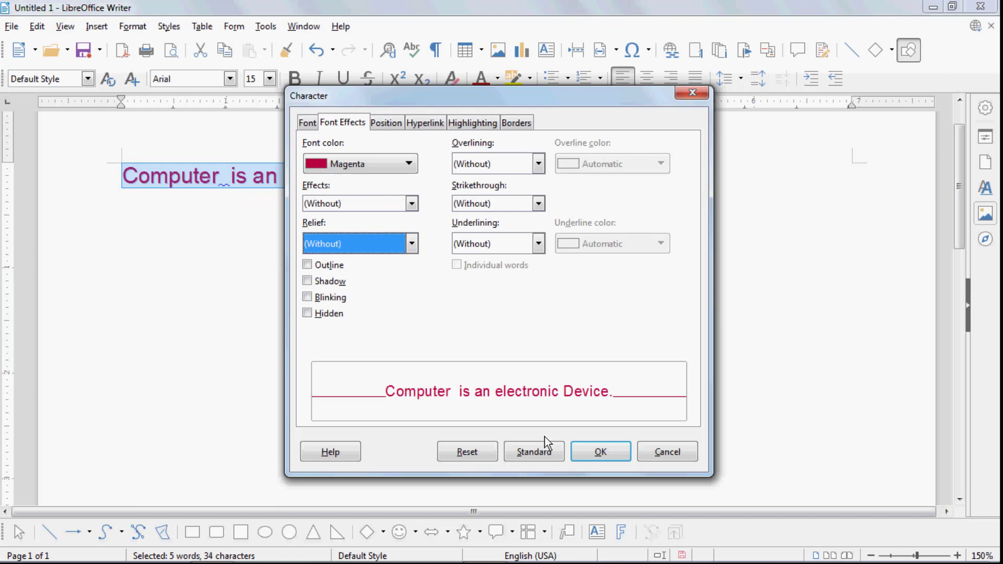
left_click(600, 452)
Set the sentence's relief to Engraved in the character formatting and apply it
left_click(146, 27)
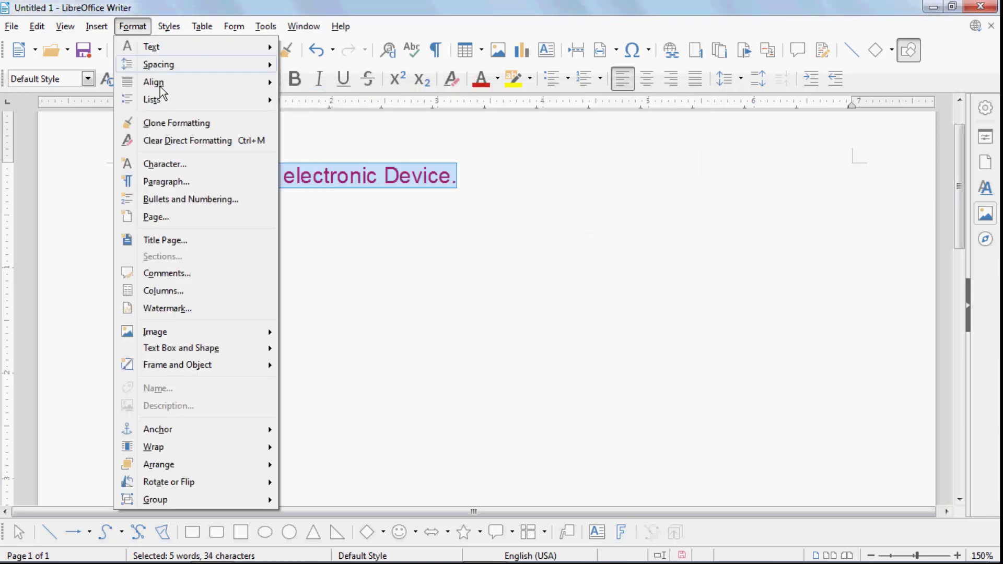
left_click(169, 162)
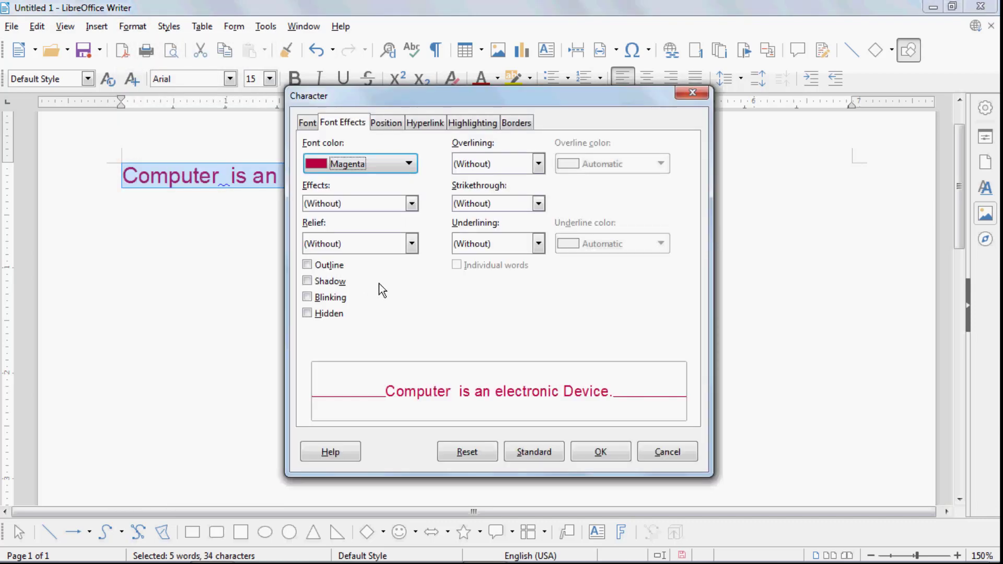
left_click(410, 243)
left_click(355, 284)
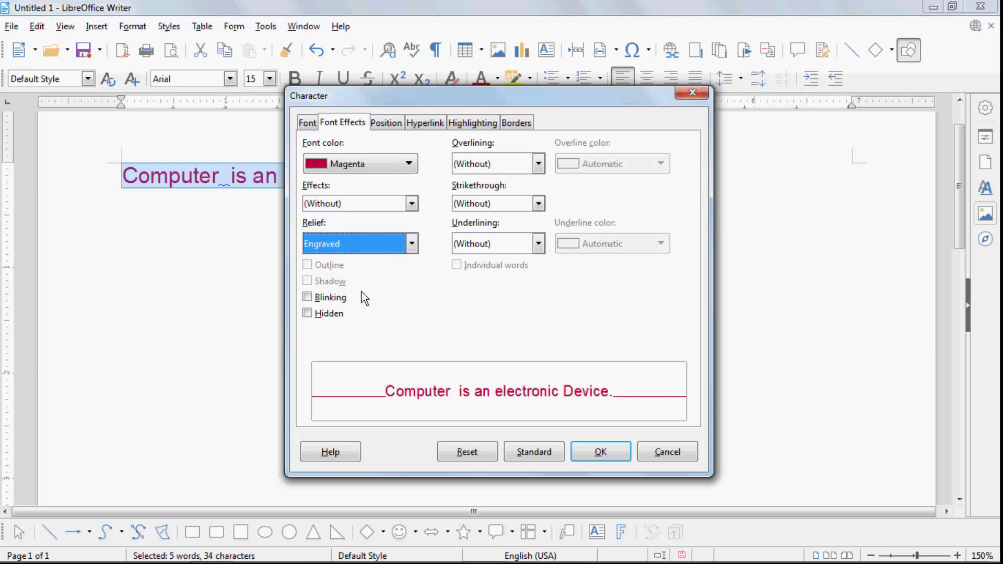
left_click(601, 452)
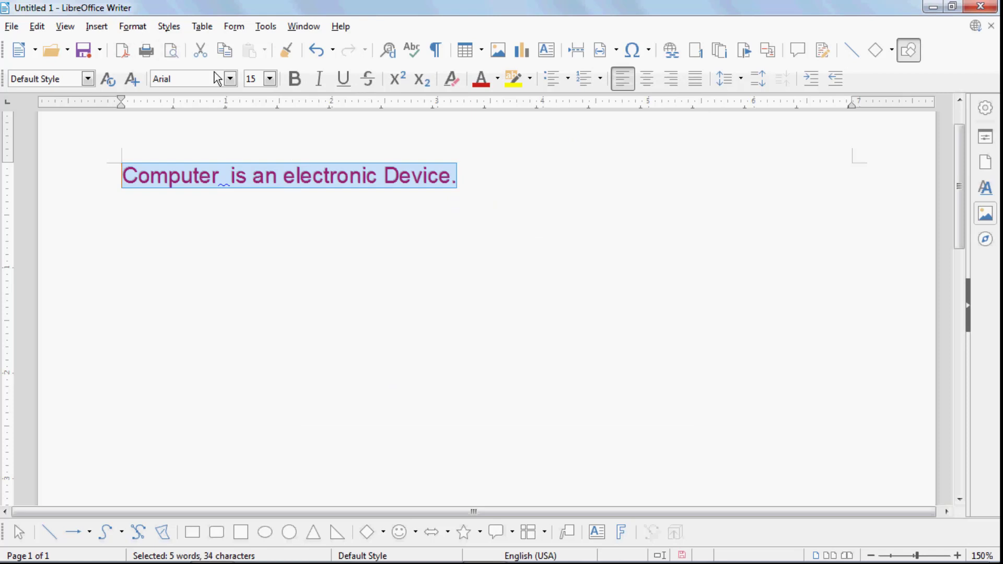
Enlarge the selected sentence's font size to 88 pt, and reduce it to 60 pt
left_click(269, 78)
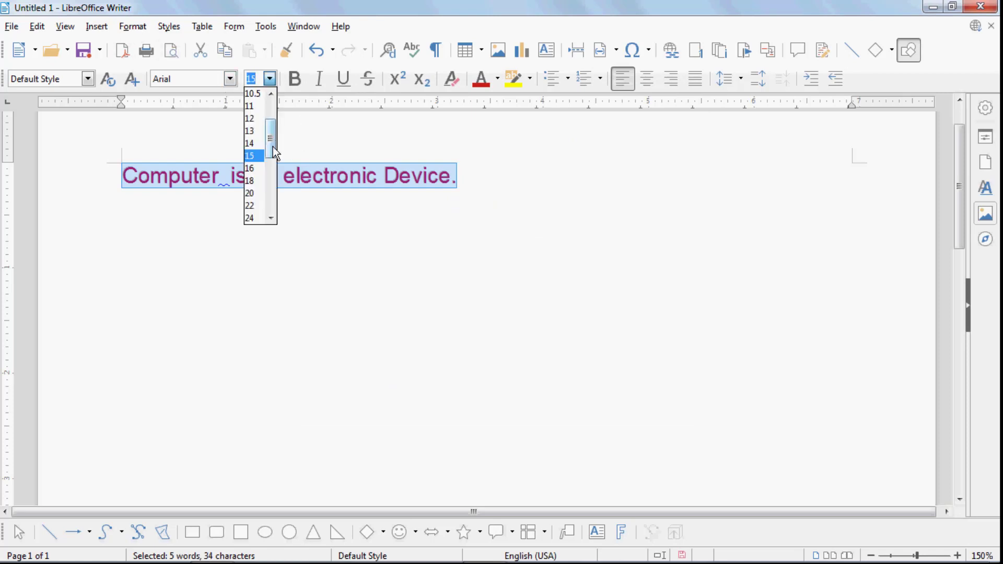
left_click_drag(272, 151, 271, 209)
left_click(251, 205)
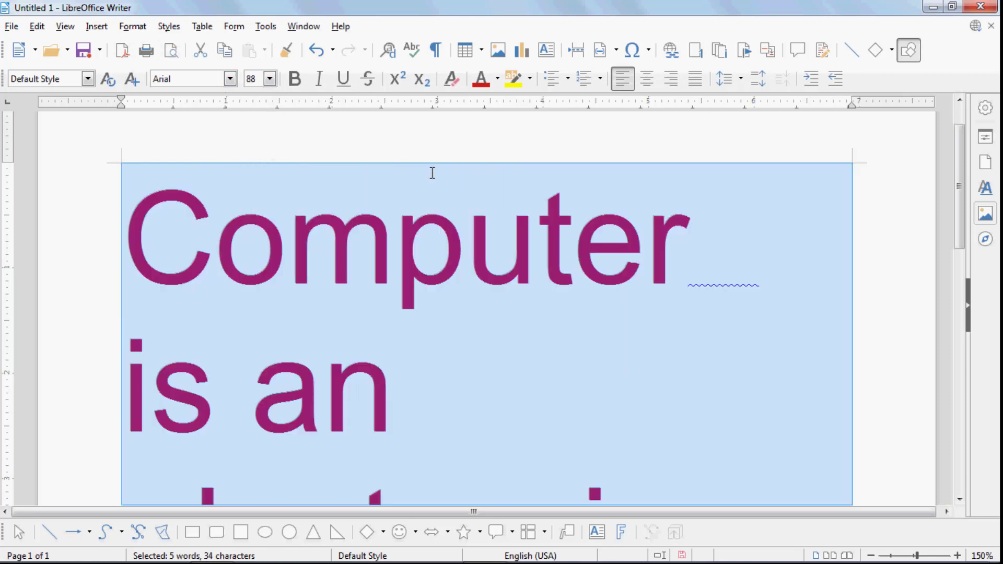
left_click(270, 79)
left_click(254, 164)
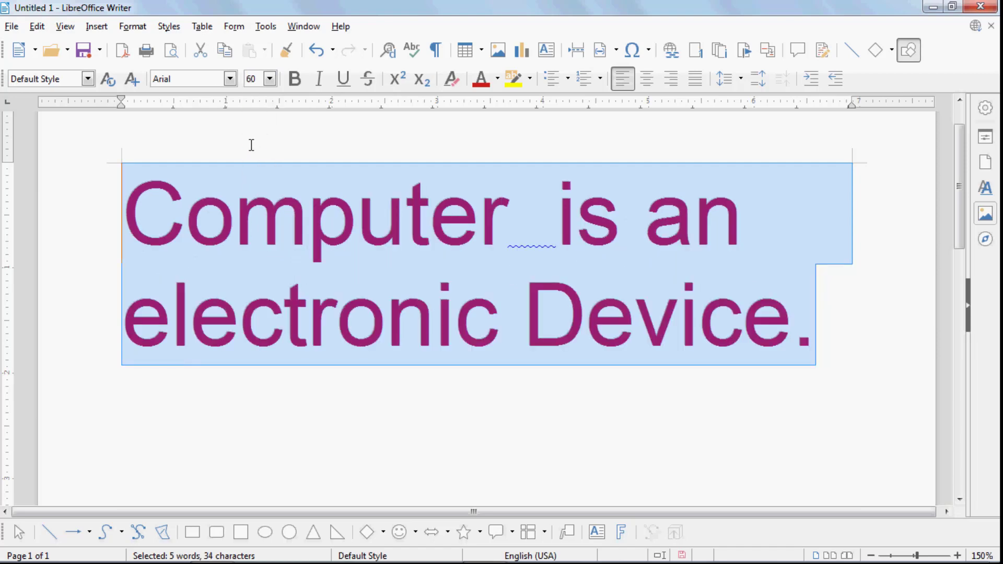
Set the selected sentence's relief back to (Without) in the character font effects and apply it
left_click(140, 27)
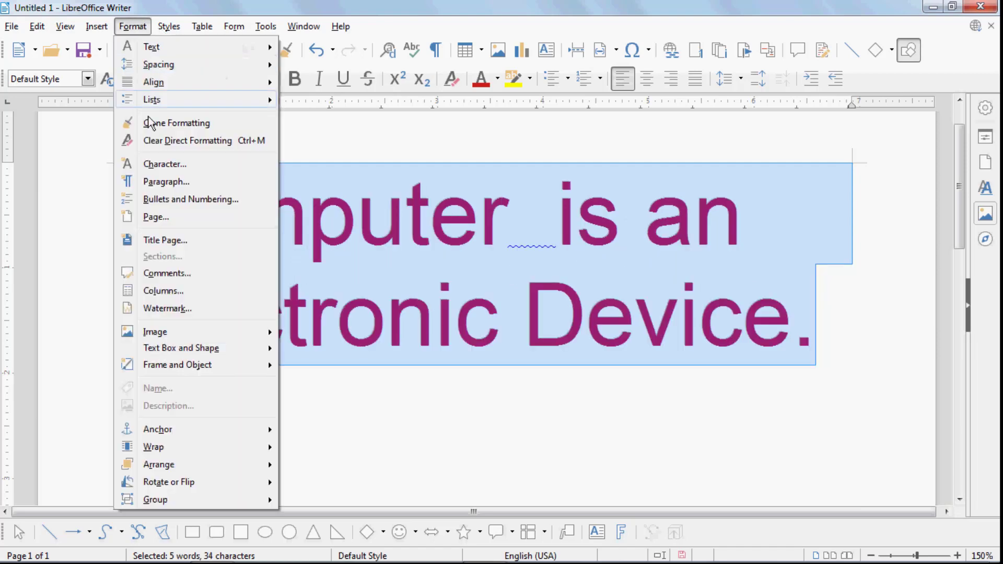
left_click(161, 168)
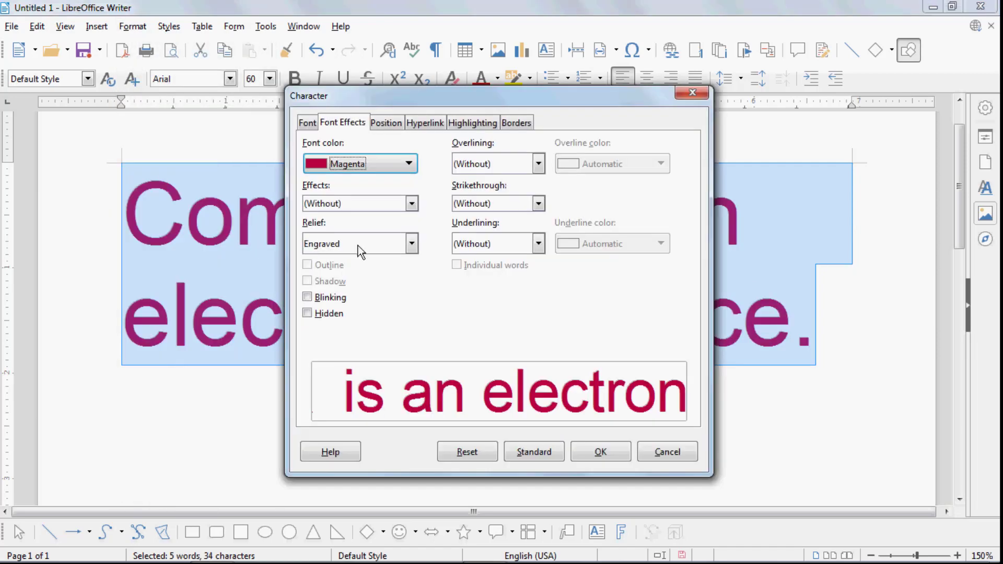
left_click(411, 244)
left_click(328, 260)
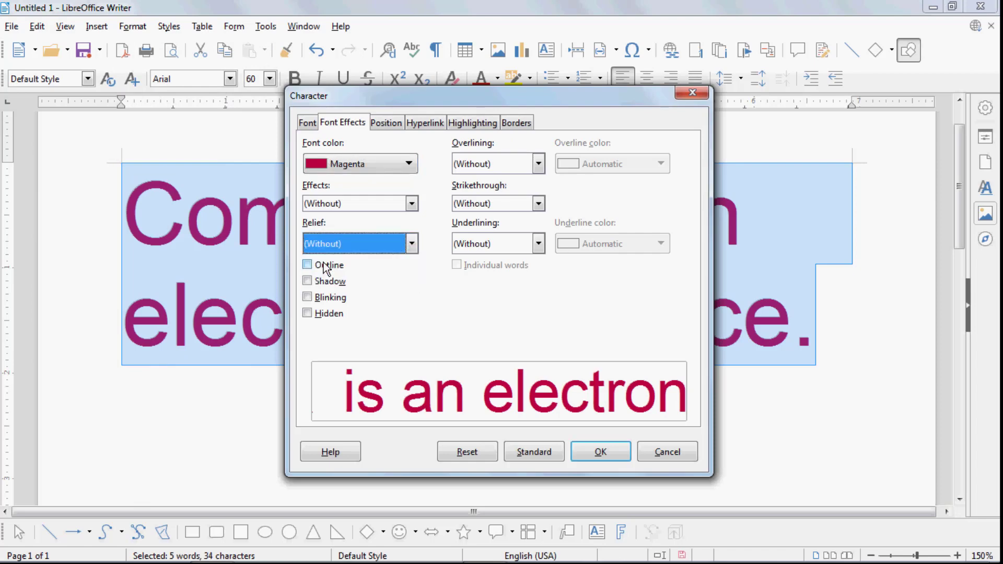
left_click(600, 451)
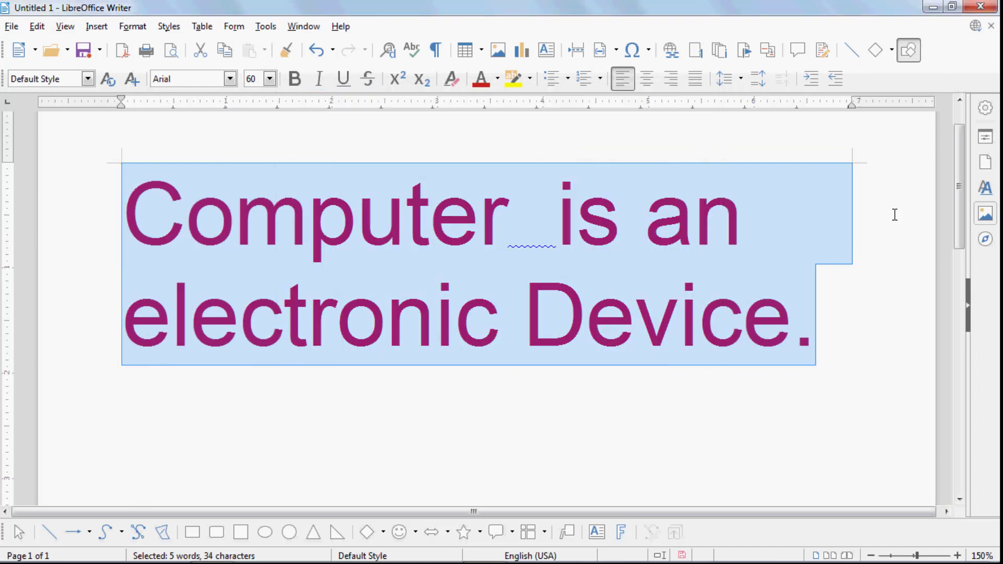
Apply Single overlining to the selected sentence through the character font effects
left_click(137, 26)
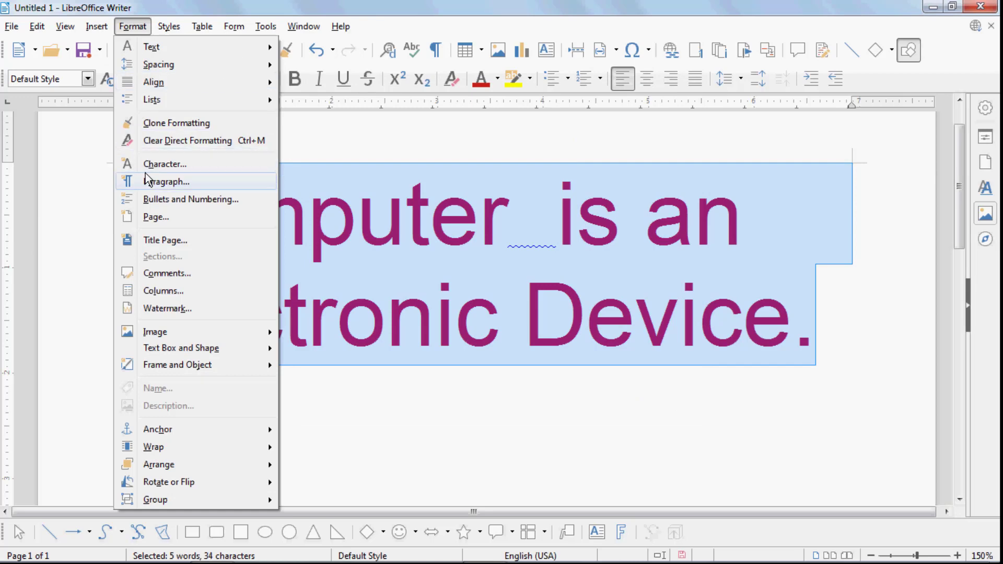
left_click(157, 165)
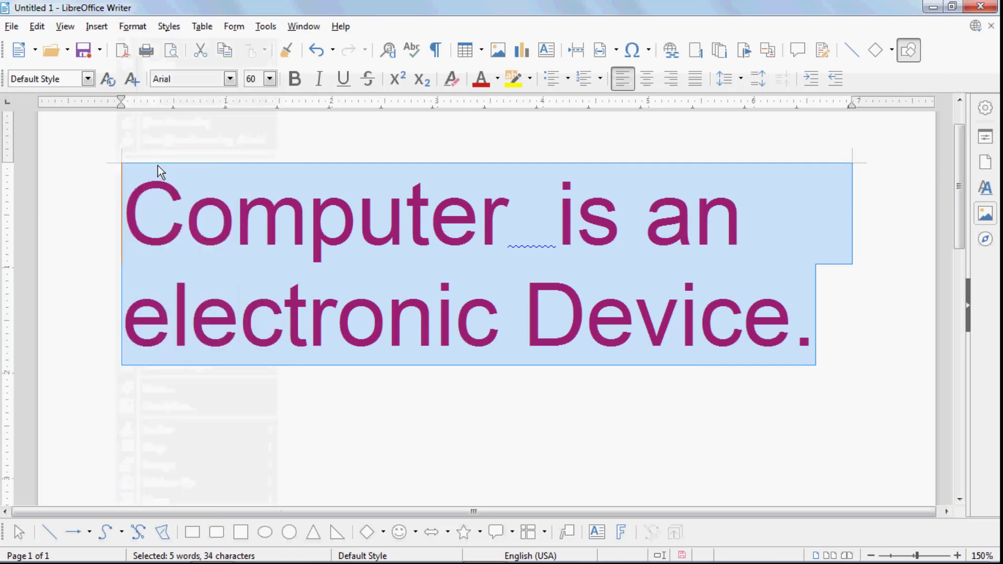
left_click(494, 163)
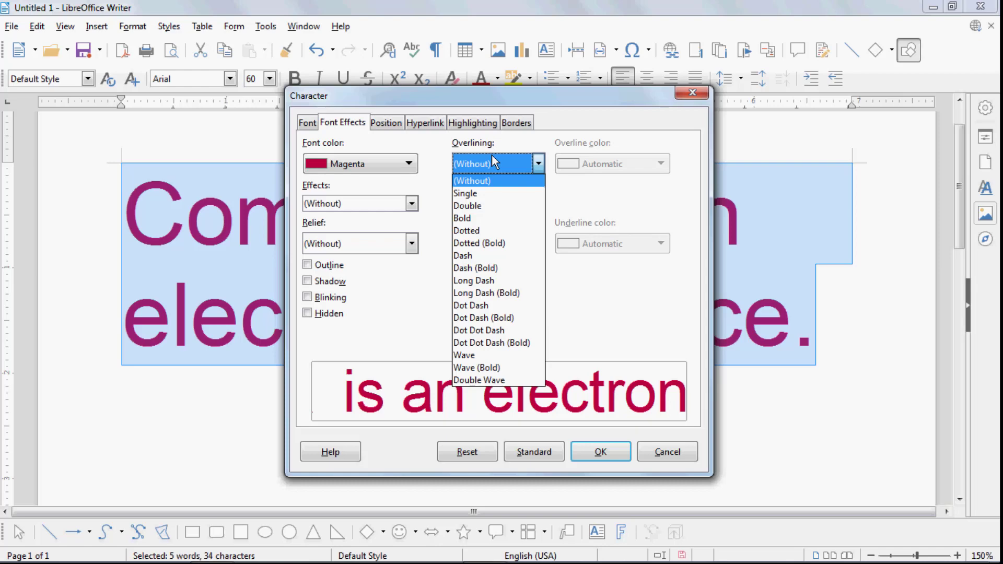
left_click(476, 199)
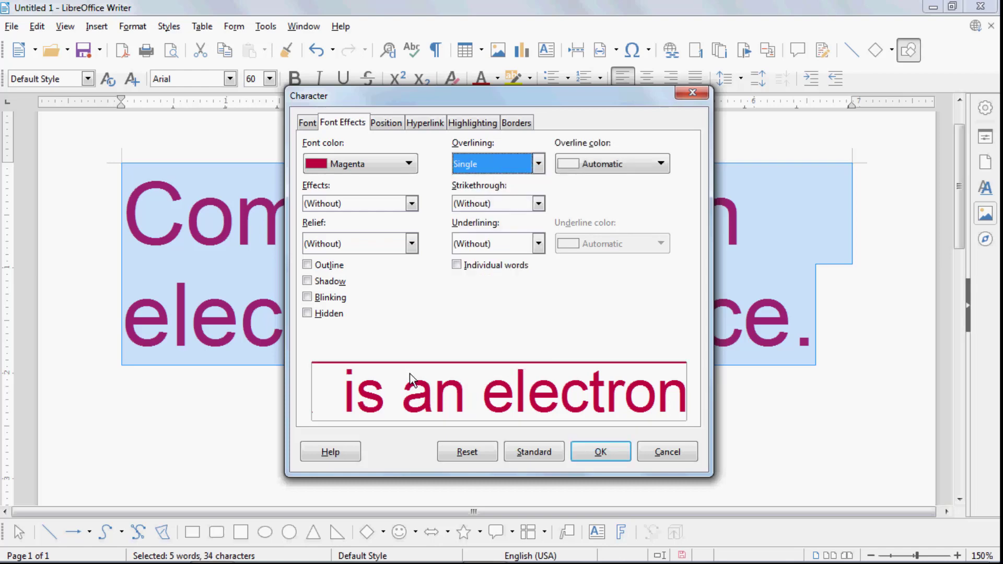
left_click(595, 452)
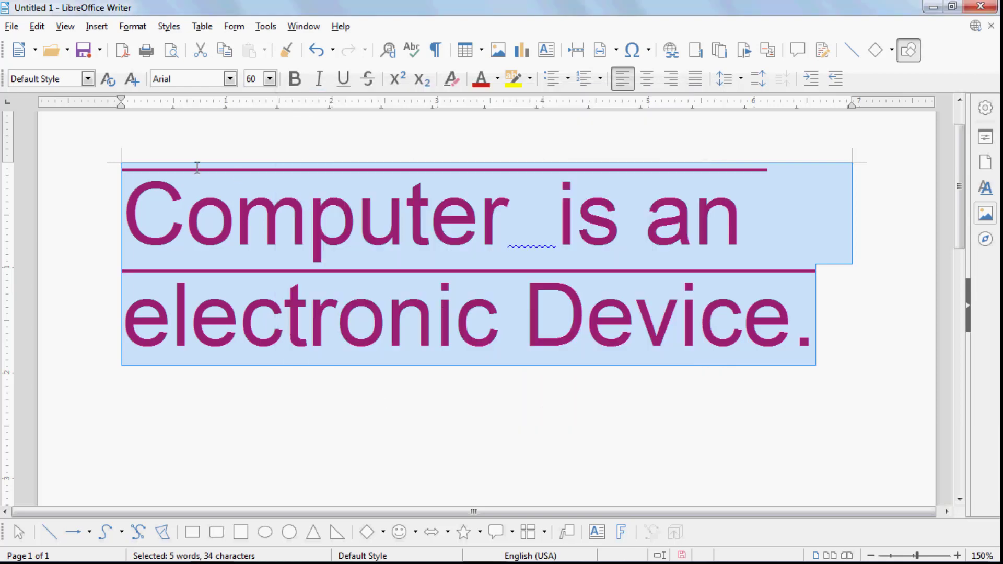
Set the sentence's overline color to Teal in the character font effects and apply it
left_click(133, 26)
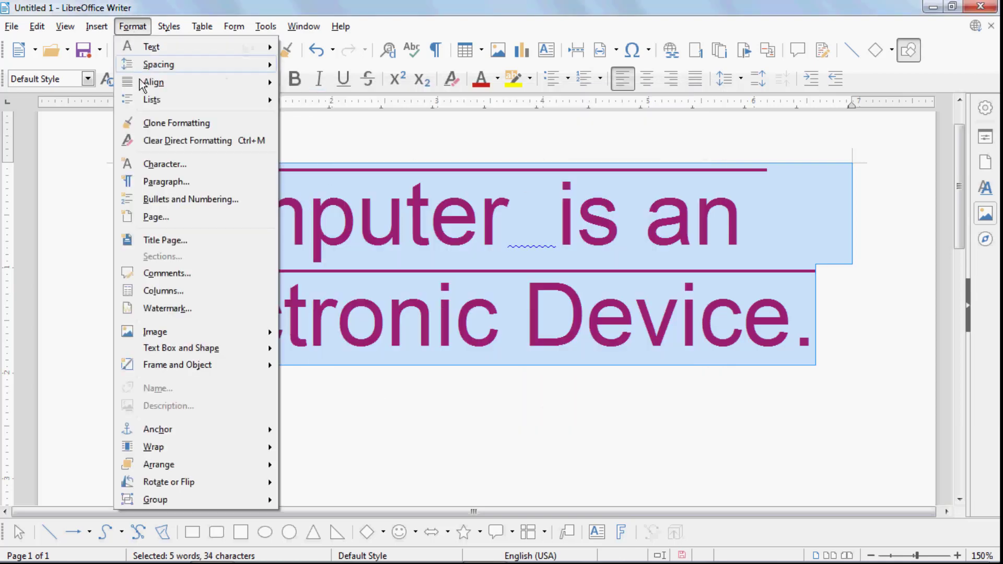
left_click(161, 163)
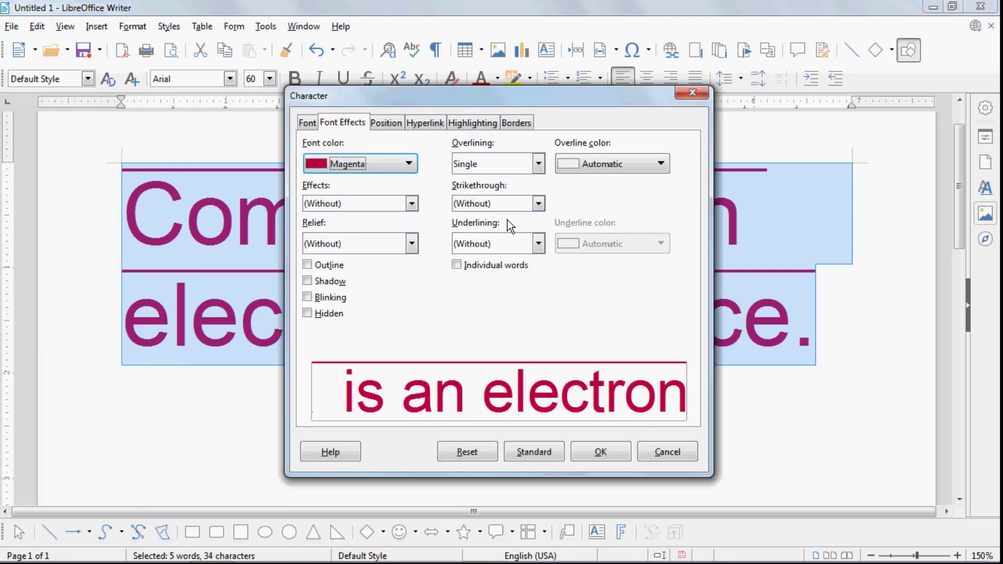
left_click(494, 163)
left_click(494, 163)
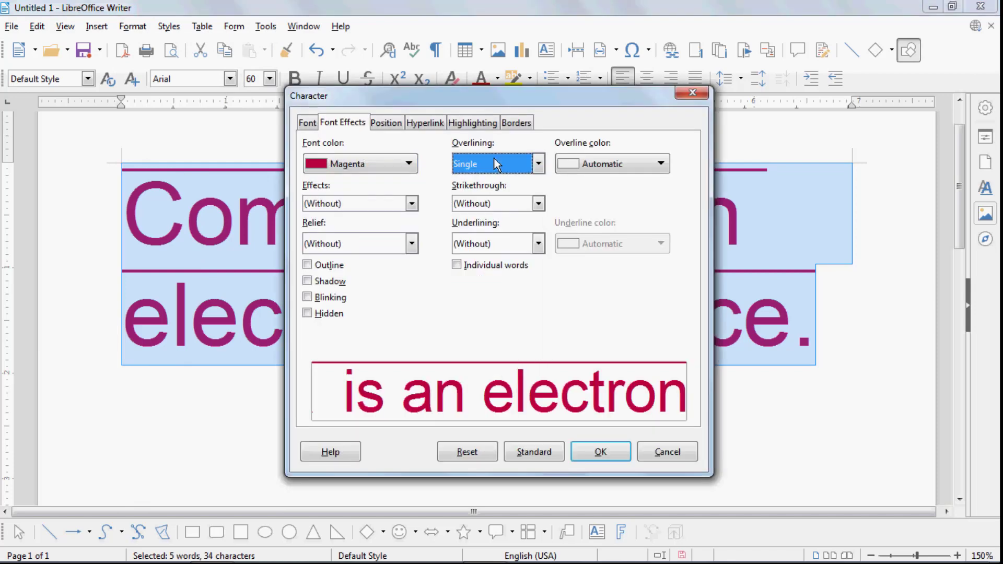
left_click(582, 164)
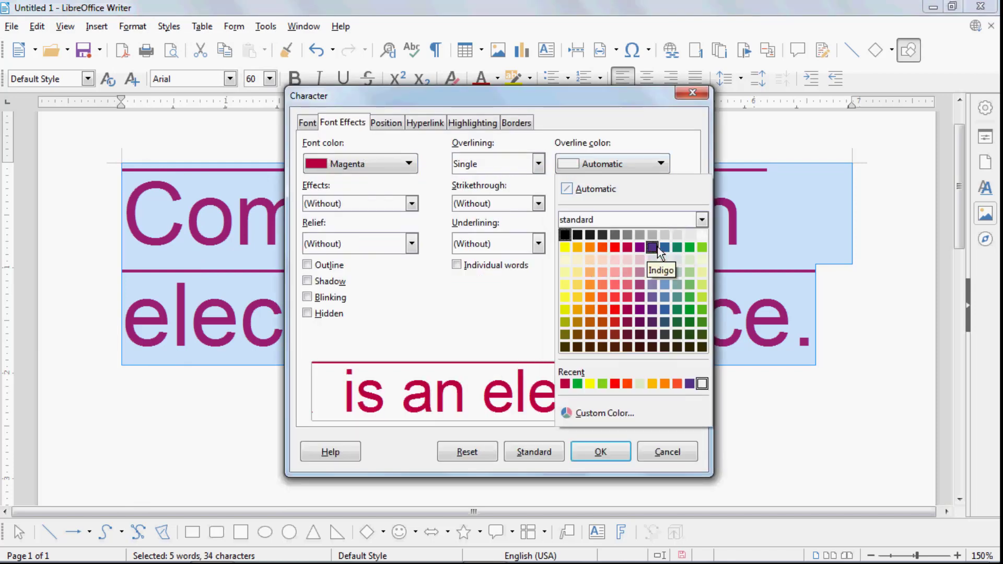
left_click(678, 247)
left_click(600, 452)
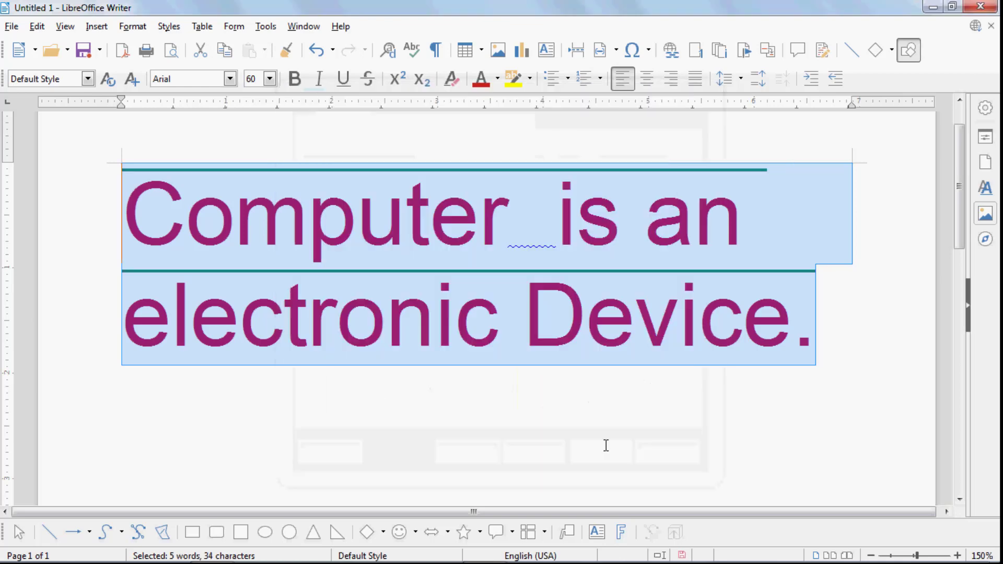
Try Double overlining in the character font effects, and apply Bold overlining to the sentence instead
left_click(138, 30)
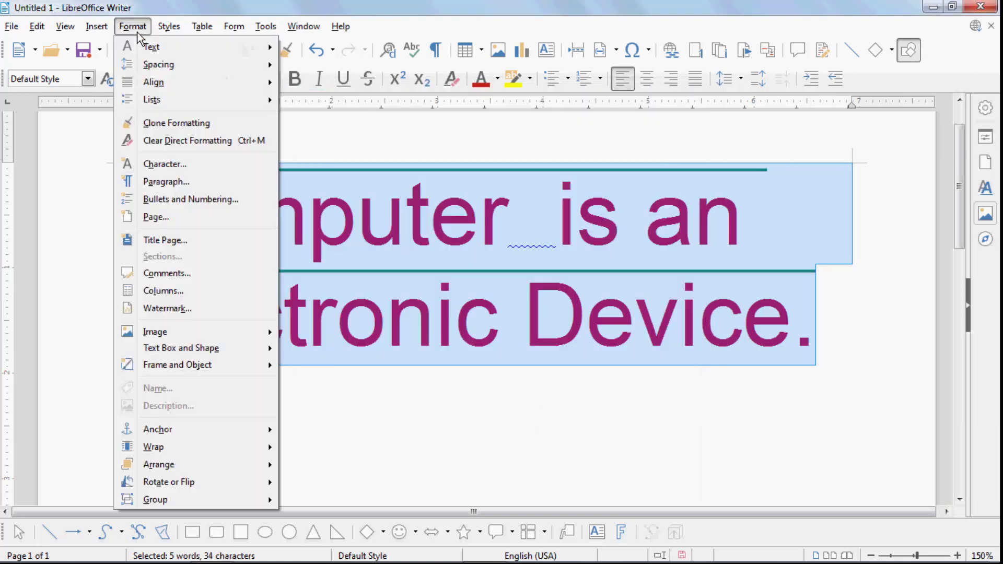
left_click(172, 164)
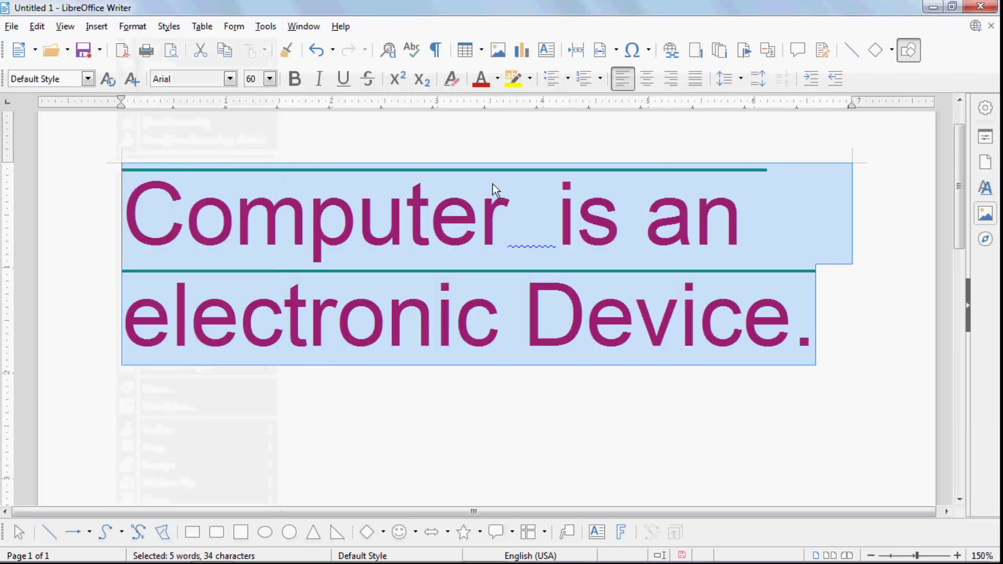
left_click(538, 163)
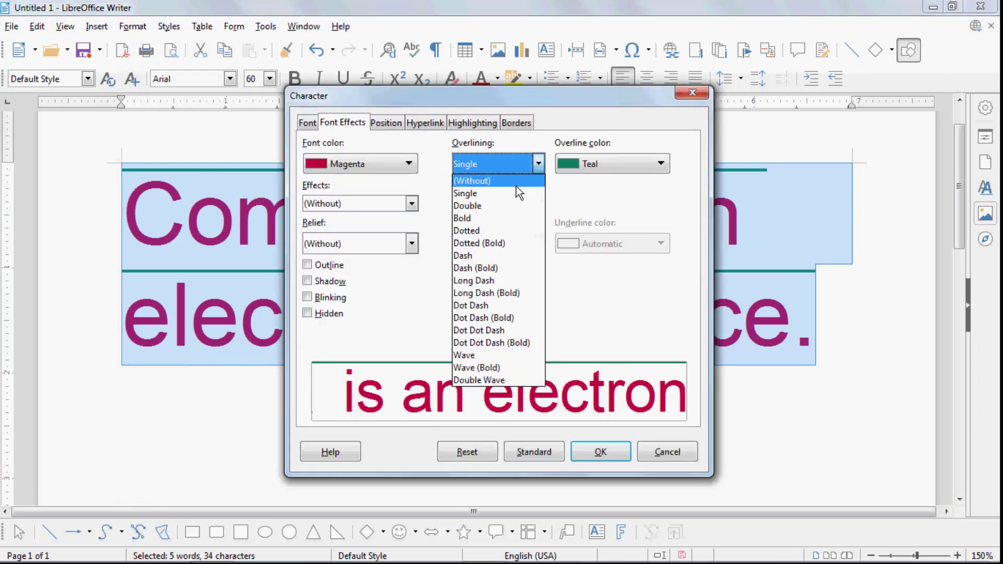
left_click(475, 206)
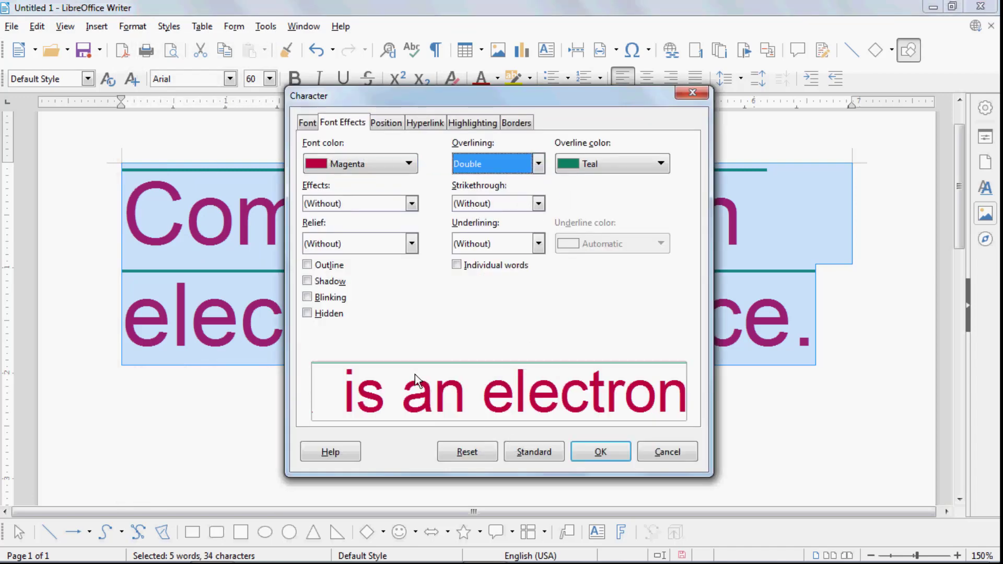
left_click(510, 163)
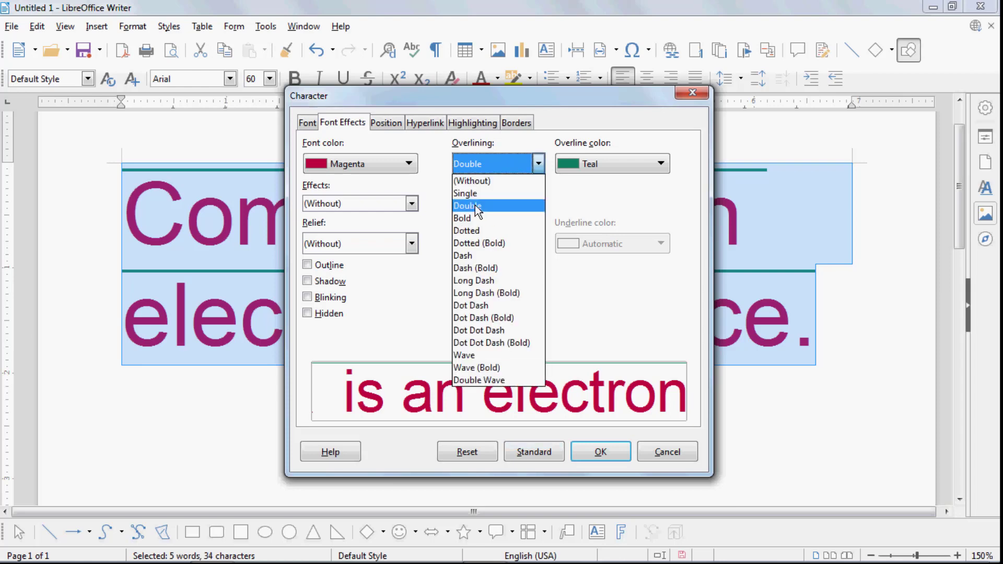
left_click(474, 217)
left_click(577, 452)
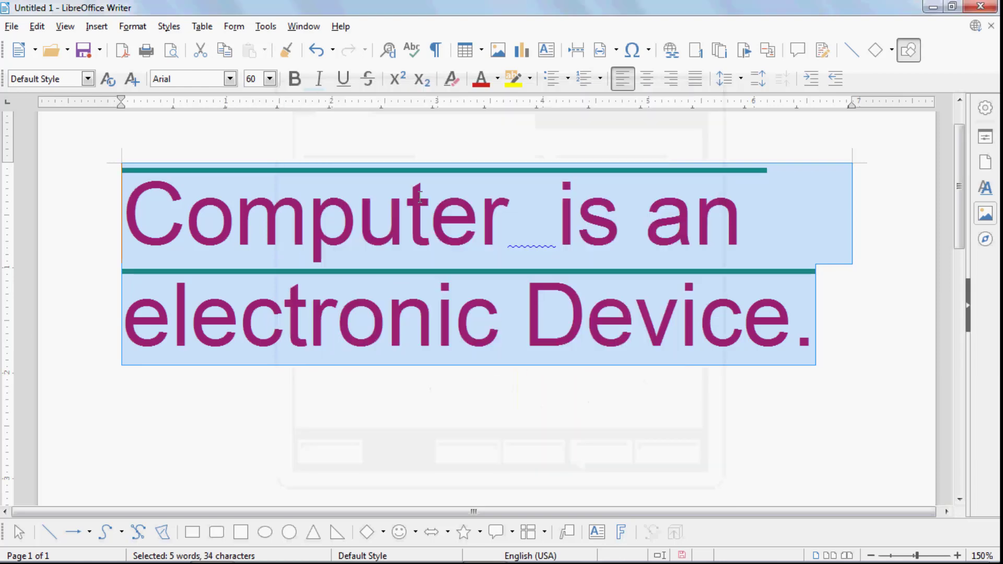
Reduce the selected sentence's font size to 26 pt
left_click(270, 78)
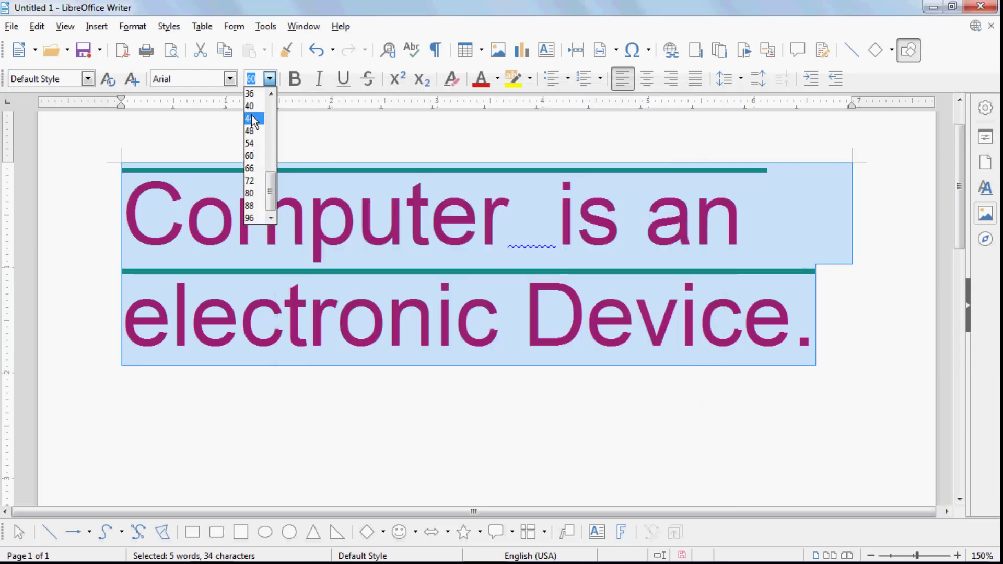
left_click(251, 118)
left_click(269, 78)
left_click(250, 106)
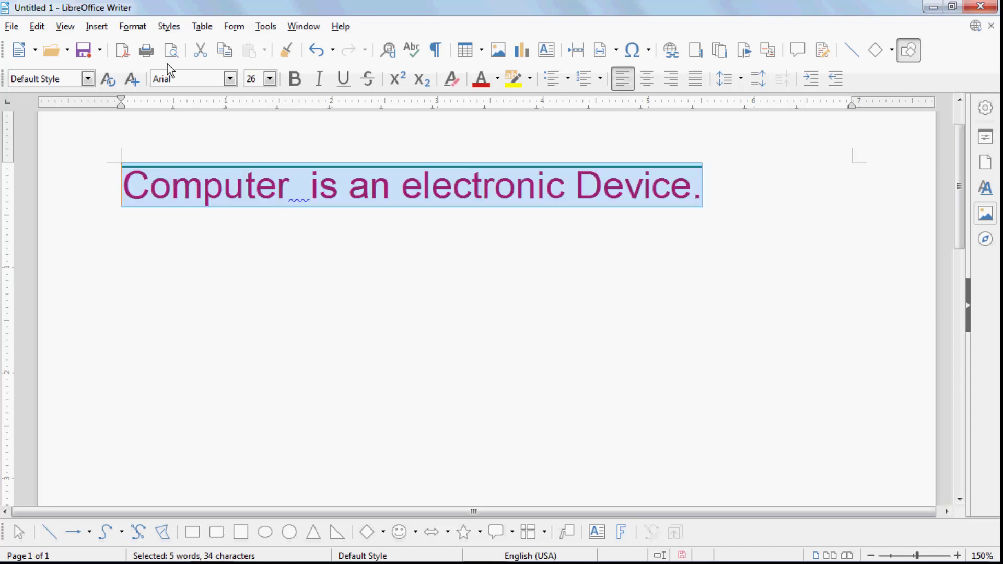
Apply Dotted overlining to the sentence through the character font effects and deselect the text
left_click(132, 26)
left_click(163, 169)
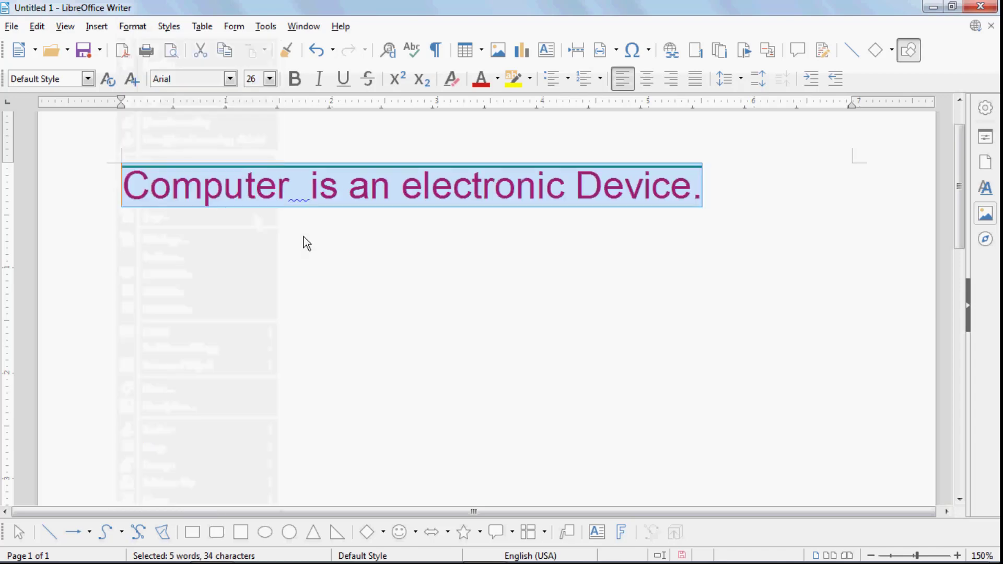
left_click(490, 164)
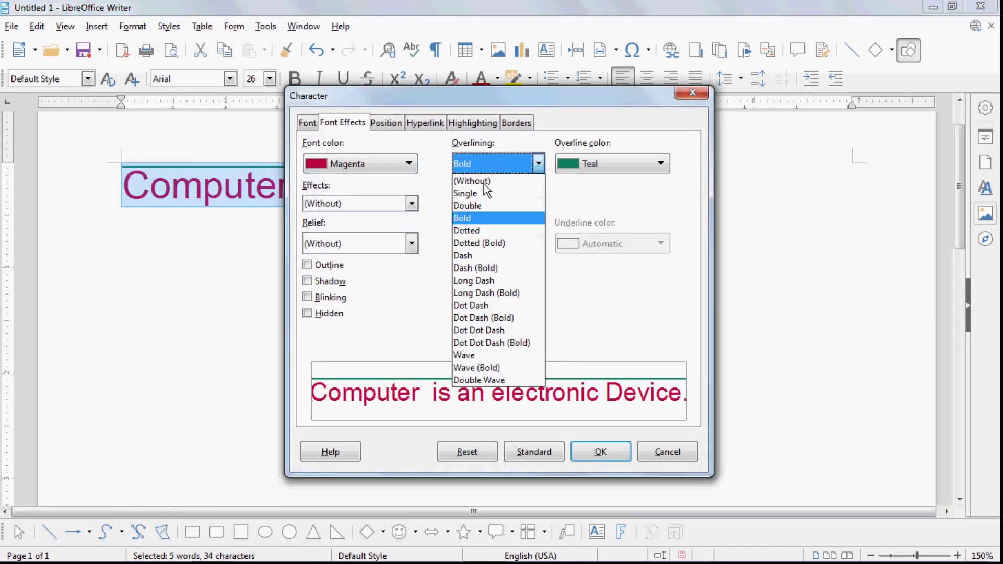
left_click(471, 231)
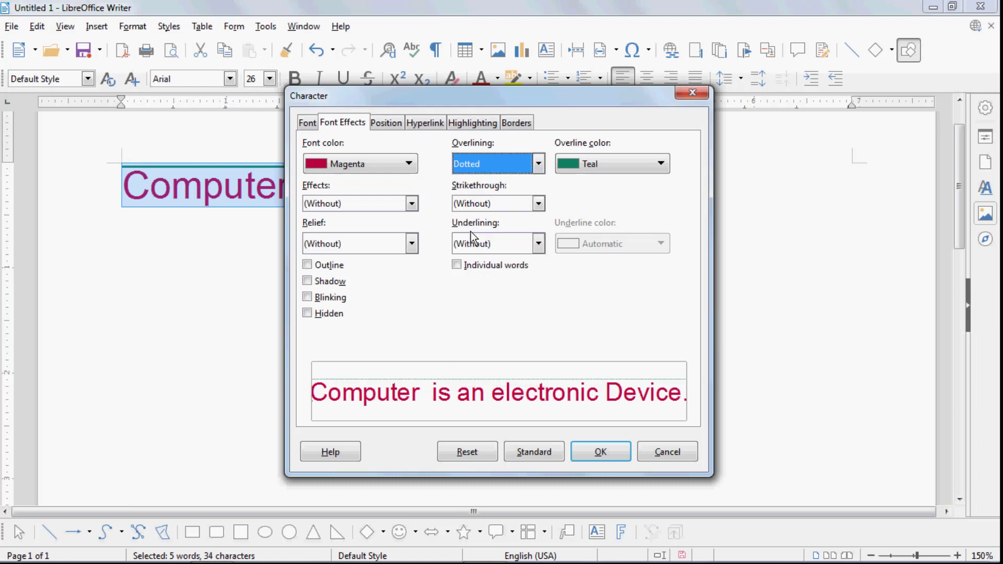
left_click(587, 456)
left_click(369, 188)
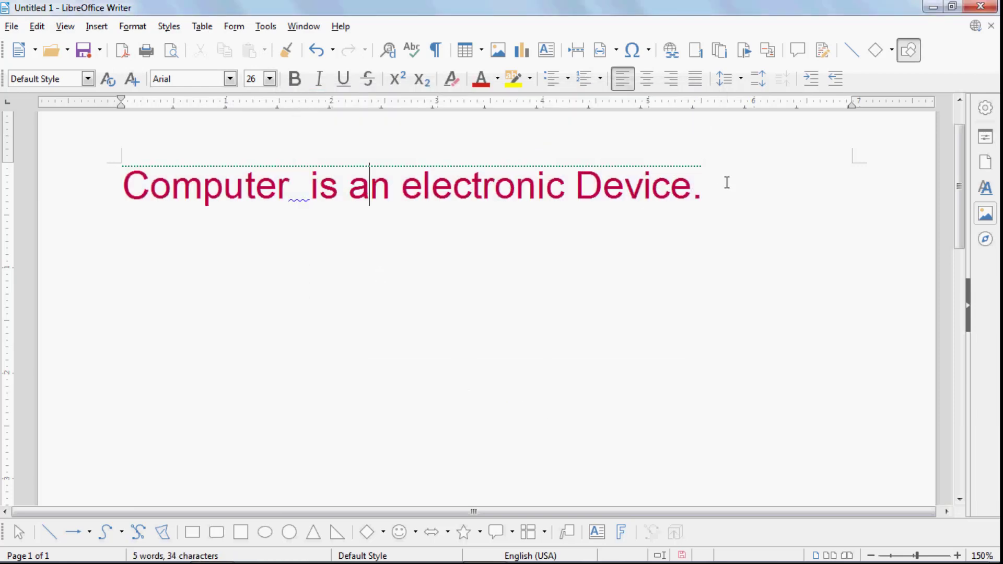
Reselect the whole sentence, apply Dotted (Bold) overlining in the character font effects, and deselect the text
left_click_drag(726, 182, 123, 165)
left_click(132, 26)
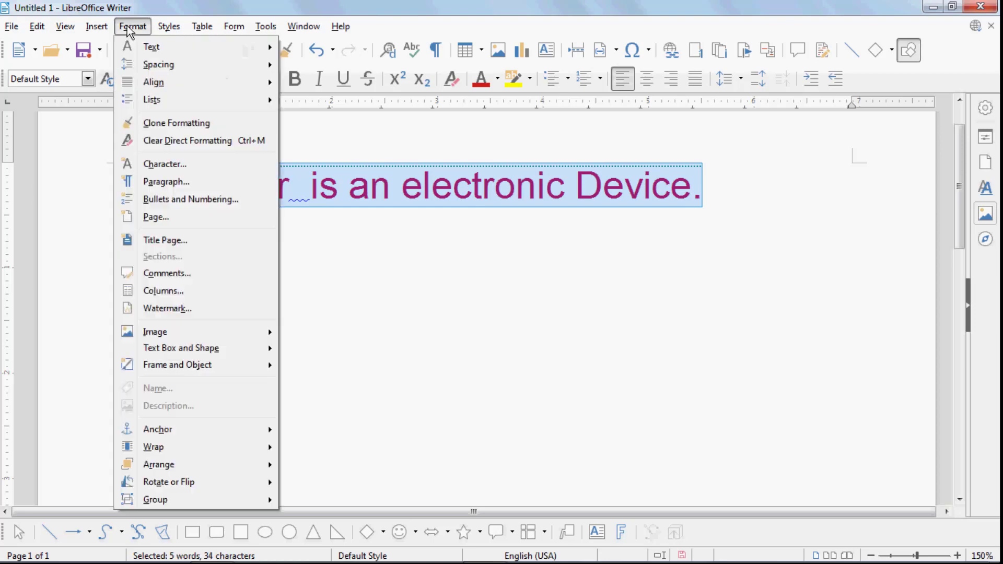
left_click(170, 163)
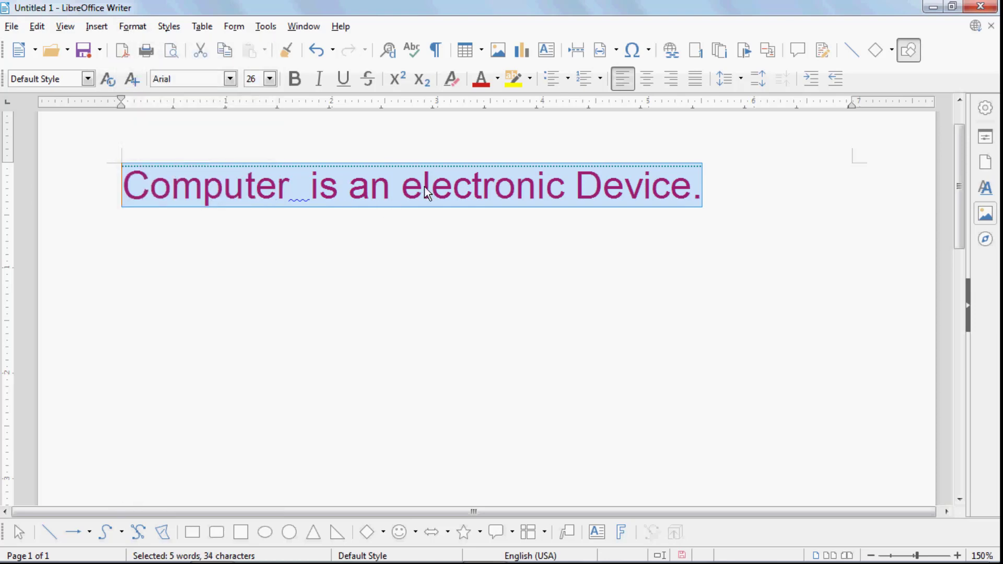
left_click(480, 164)
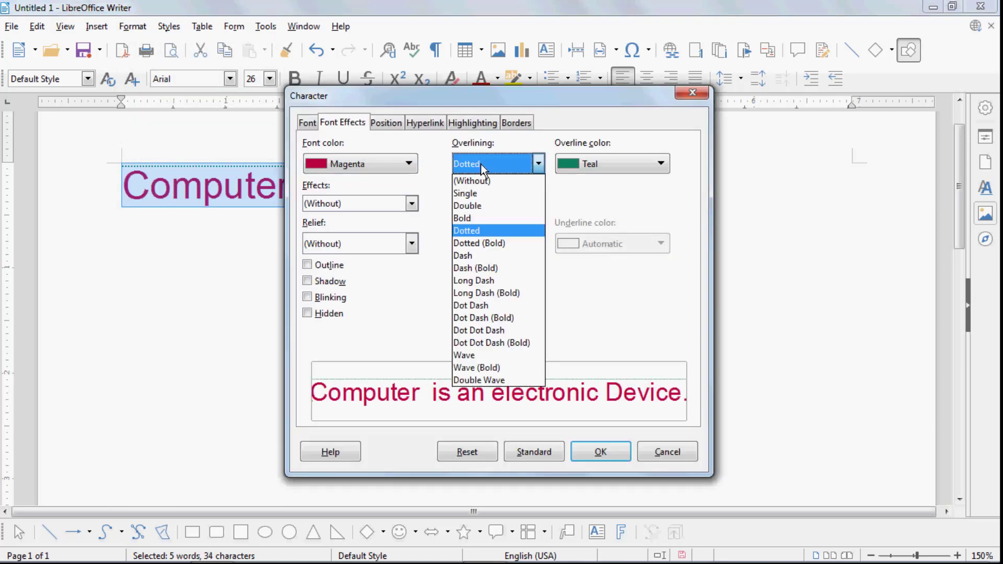
left_click(481, 244)
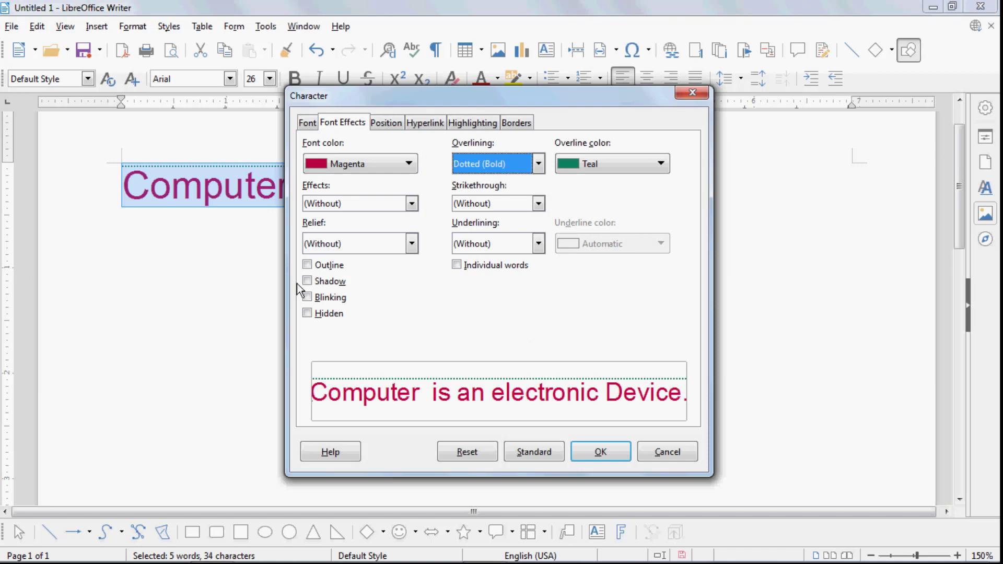
left_click(594, 455)
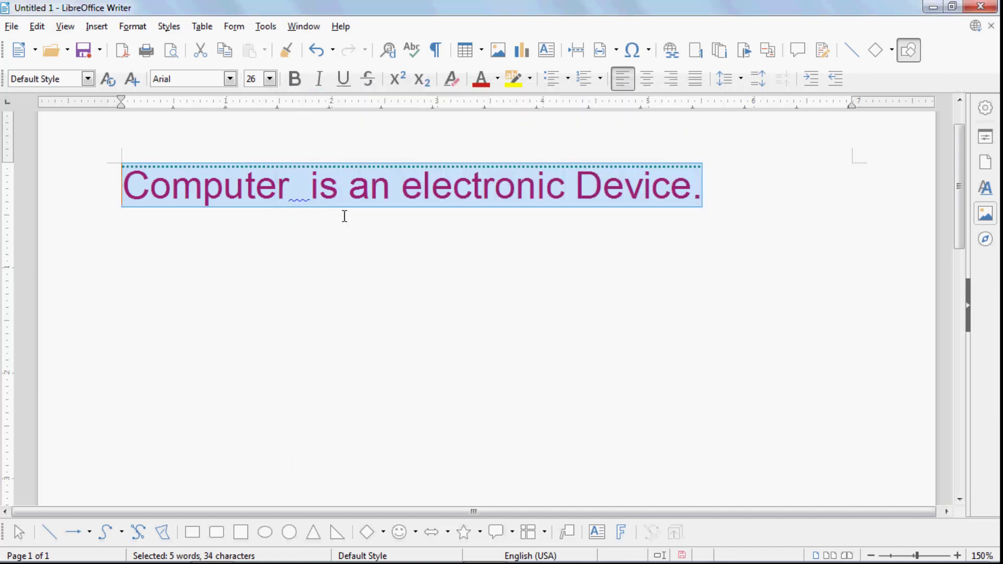
left_click(92, 192)
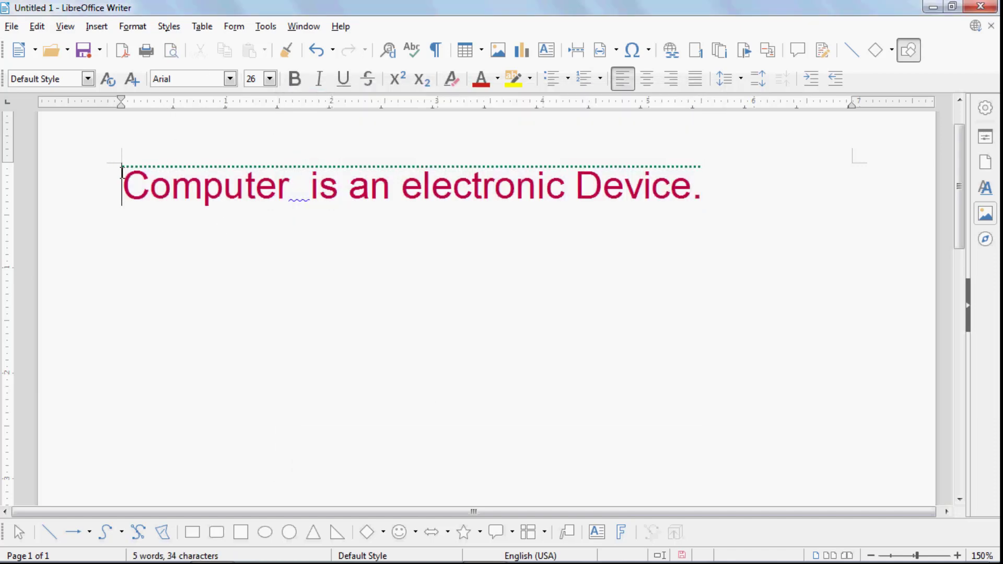
Select the whole sentence, try Dash overlining in the character font effects, apply Wave overlining instead, and deselect the text
left_click_drag(92, 192, 520, 217)
left_click(132, 26)
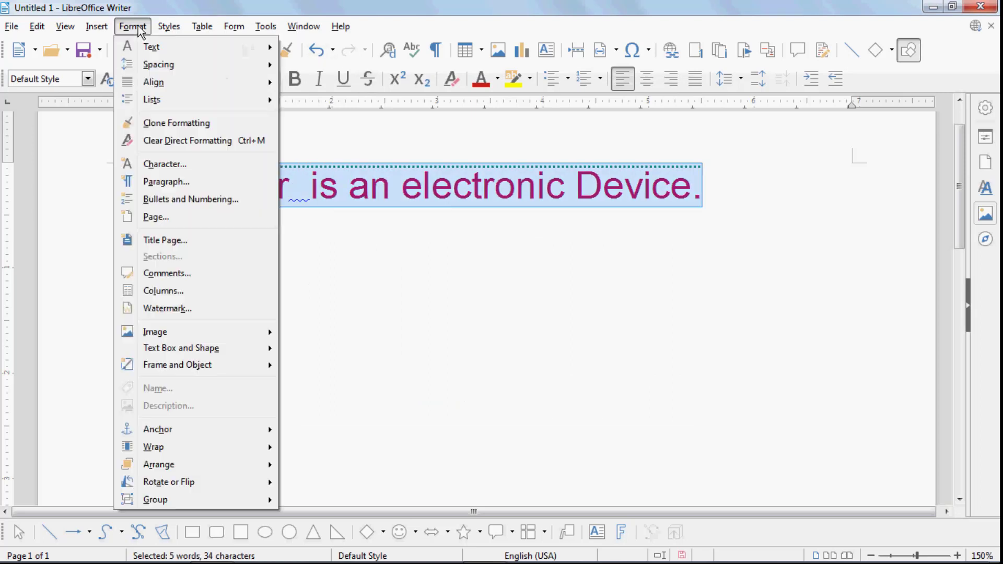
left_click(176, 165)
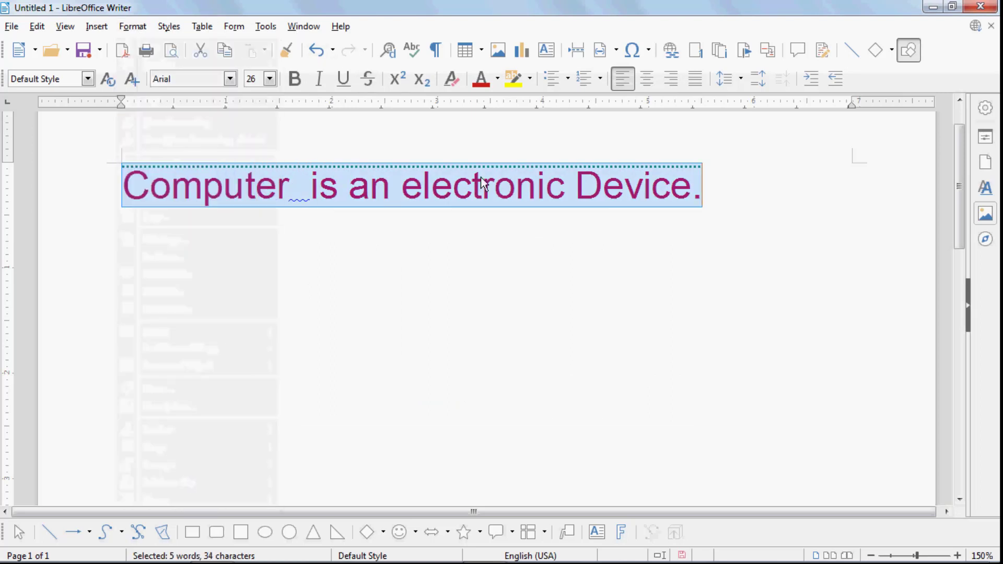
left_click(522, 164)
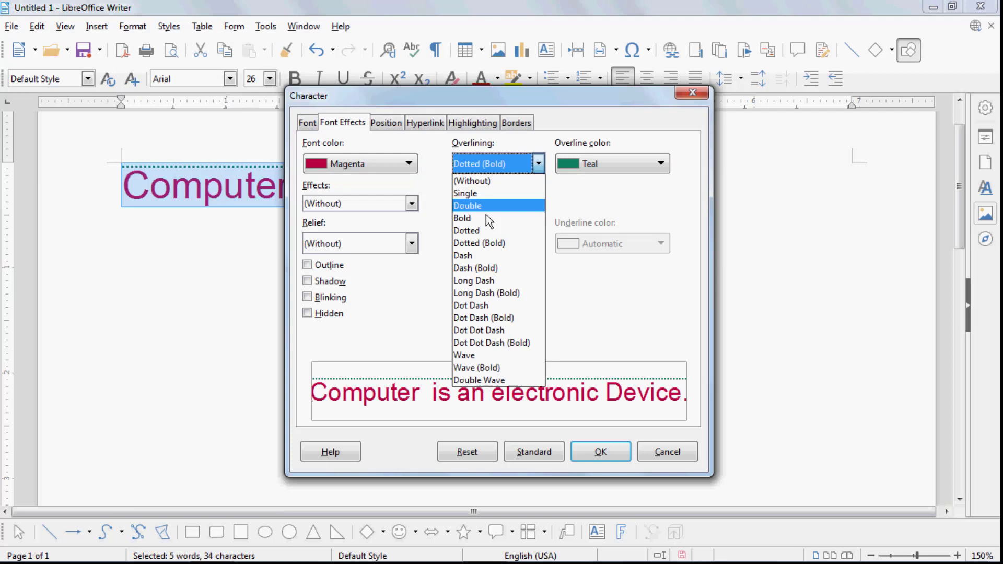
left_click(477, 257)
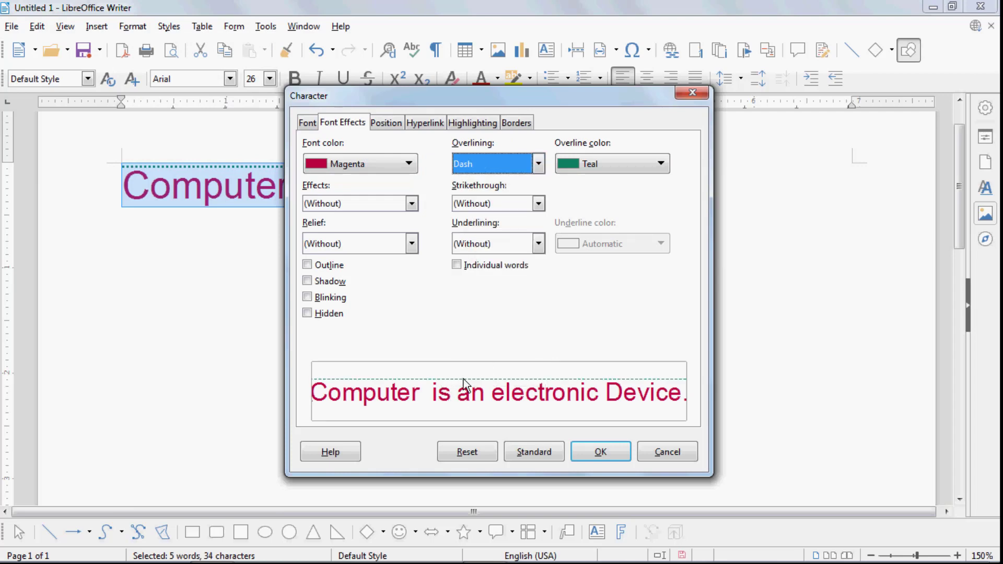
left_click(538, 164)
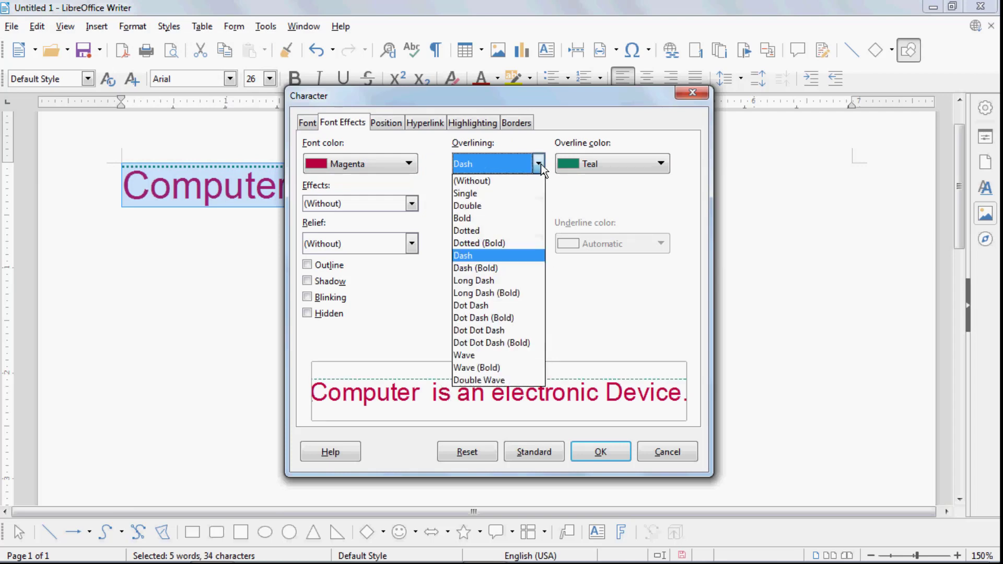
left_click(466, 355)
left_click(582, 456)
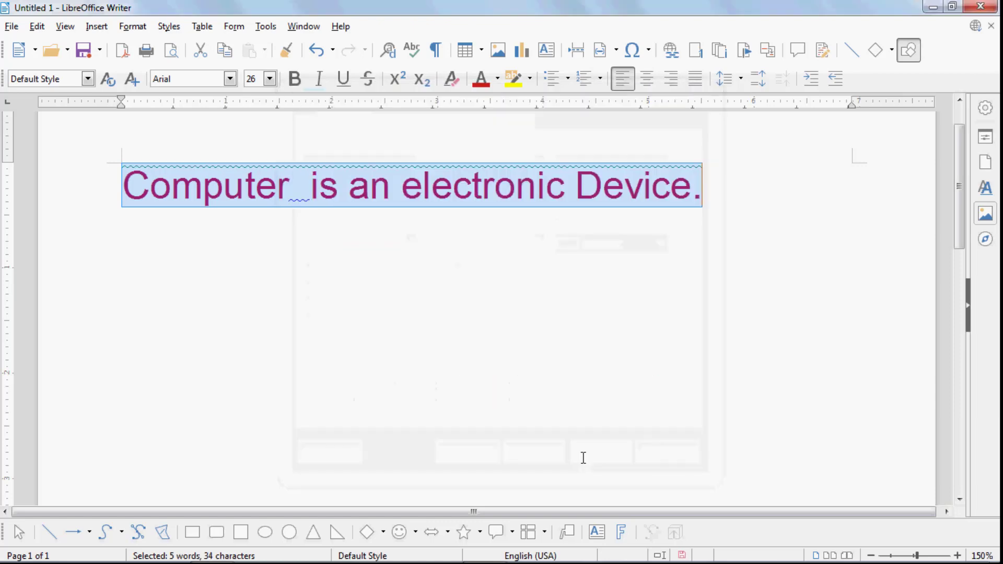
left_click(744, 212)
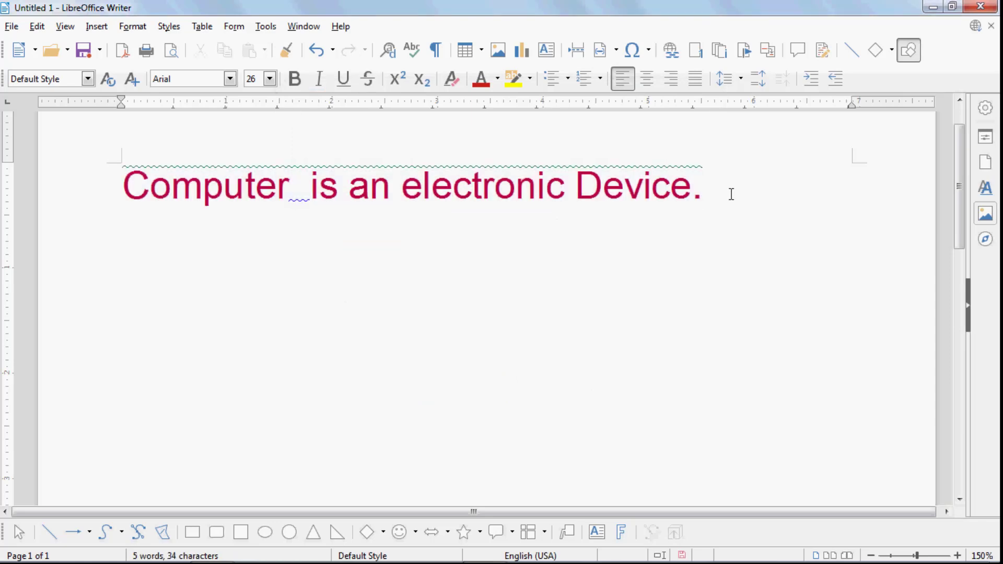
Reselect the whole sentence and remove its overlining by setting it to (Without) in the character font effects
left_click_drag(730, 194, 95, 187)
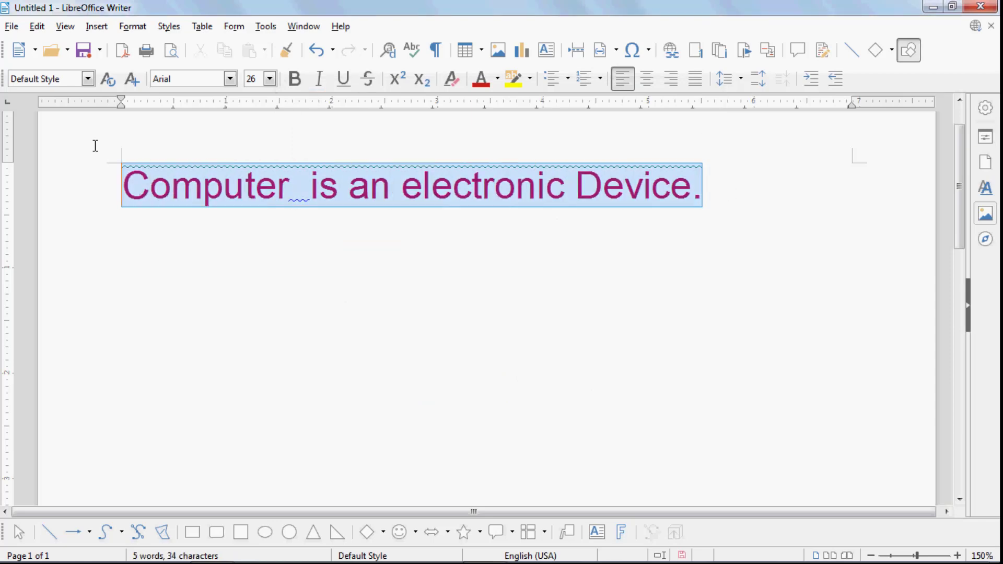
left_click(133, 26)
left_click(174, 164)
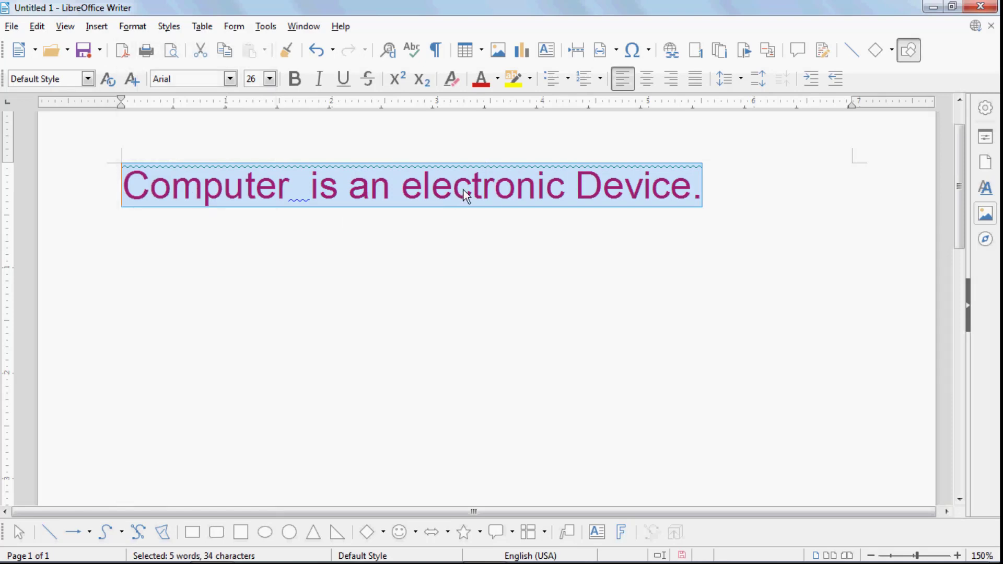
left_click(537, 163)
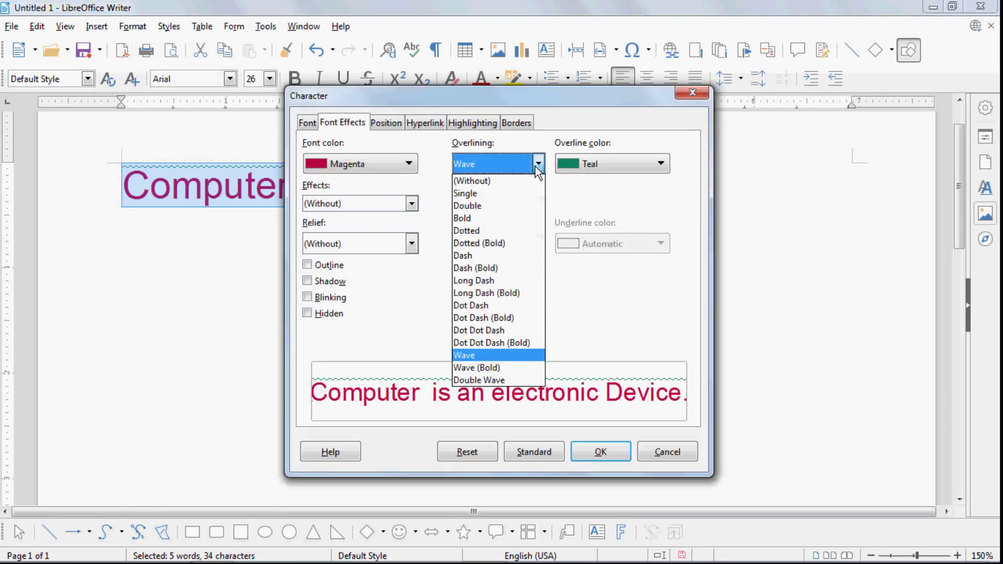
left_click(484, 180)
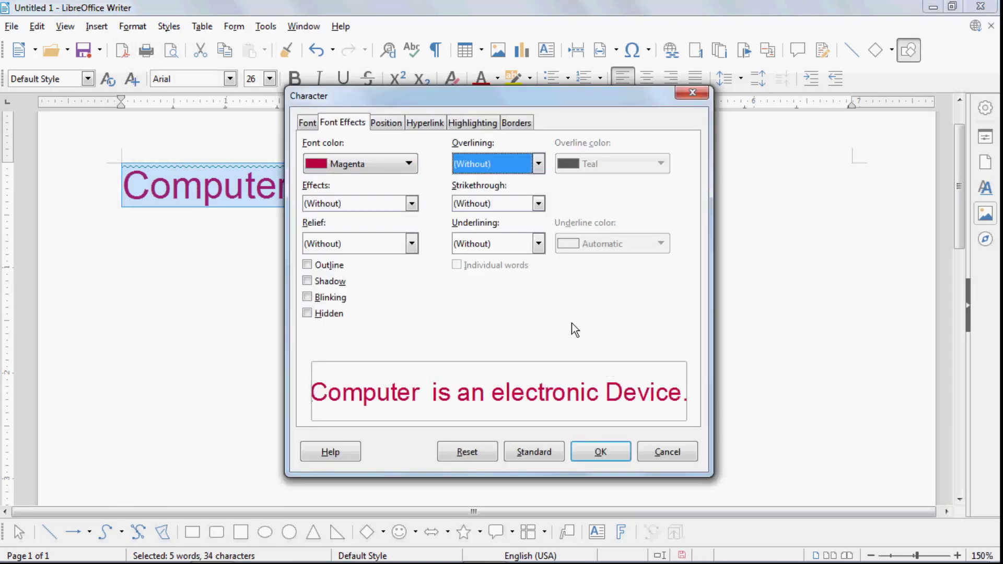
left_click(587, 451)
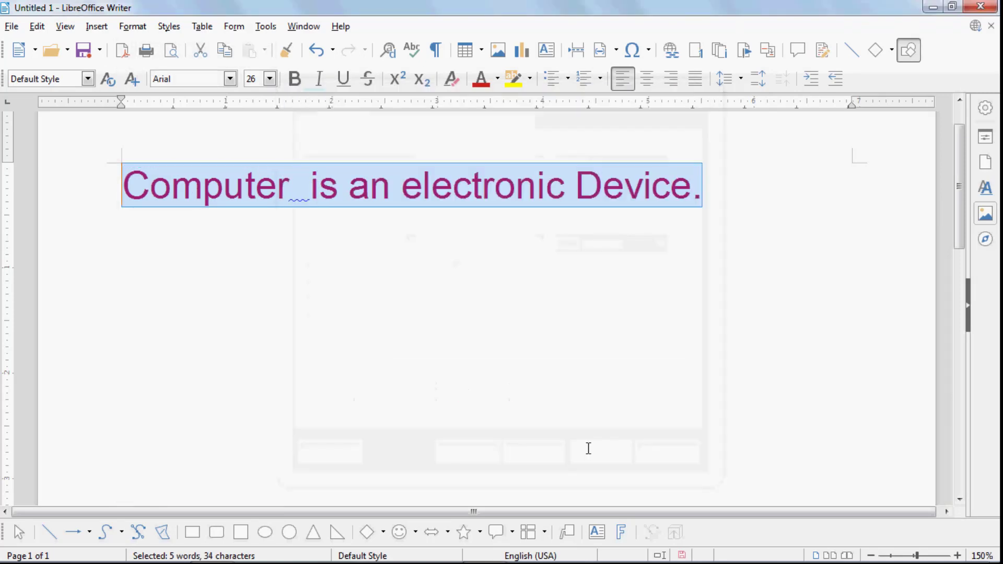
Try Single strikethrough on the selected sentence in the character font effects, apply Double instead, and deselect the text
left_click(135, 29)
left_click(155, 162)
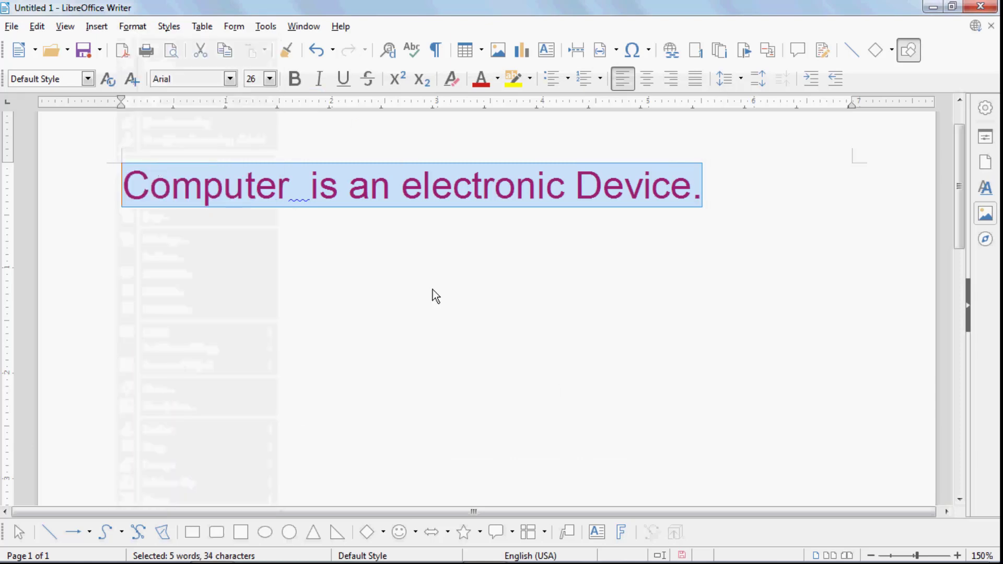
left_click(537, 203)
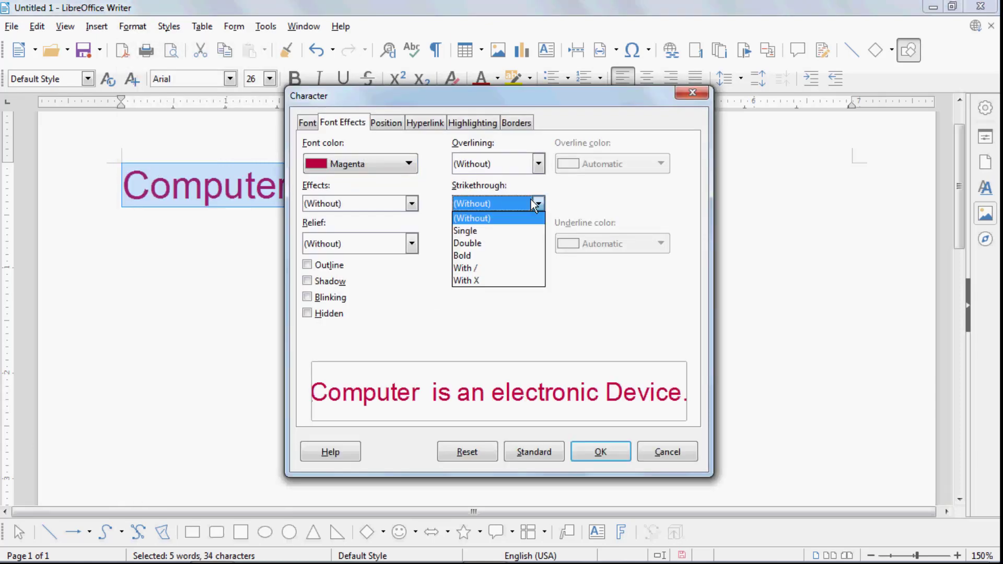
left_click(463, 231)
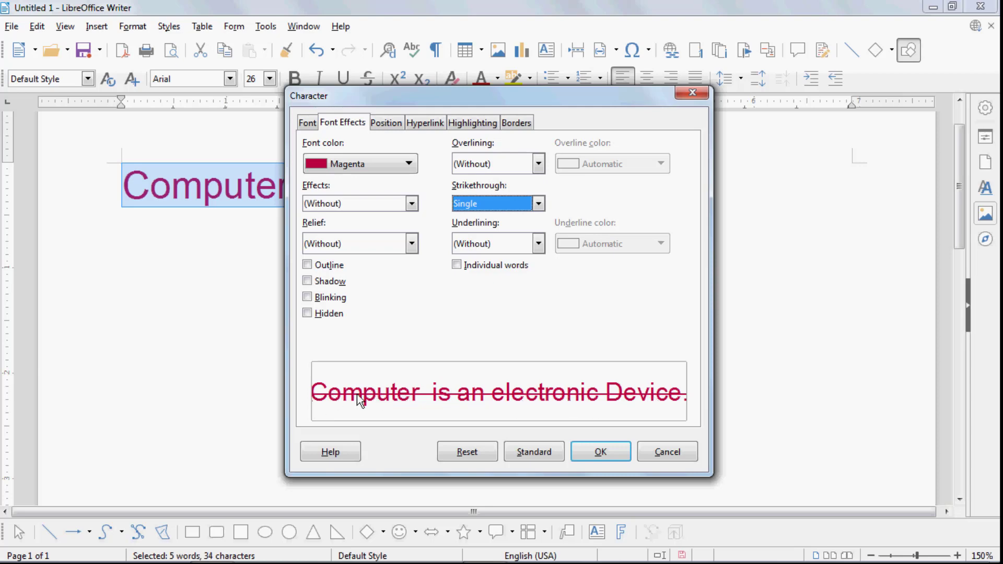
left_click(524, 204)
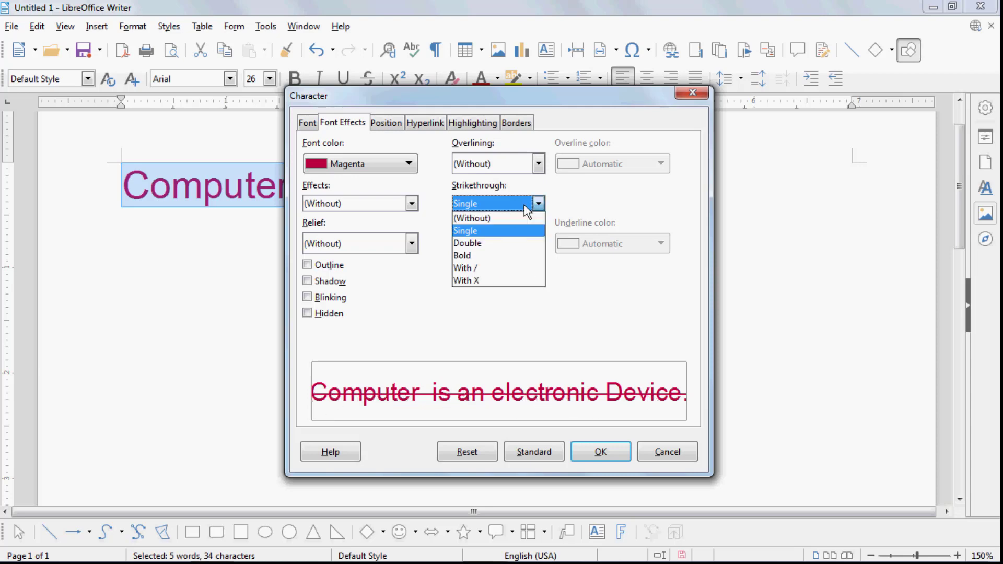
left_click(491, 247)
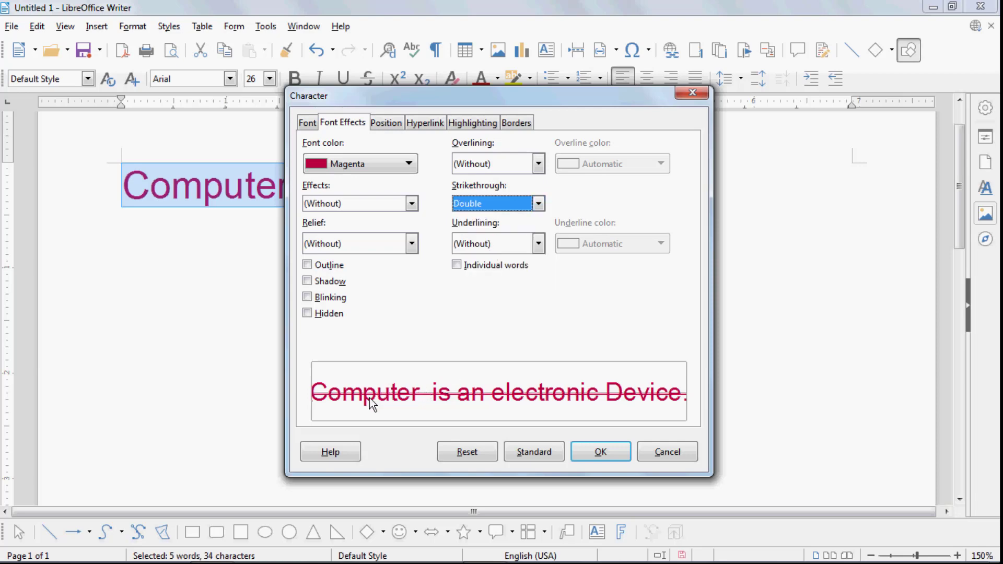
left_click(599, 452)
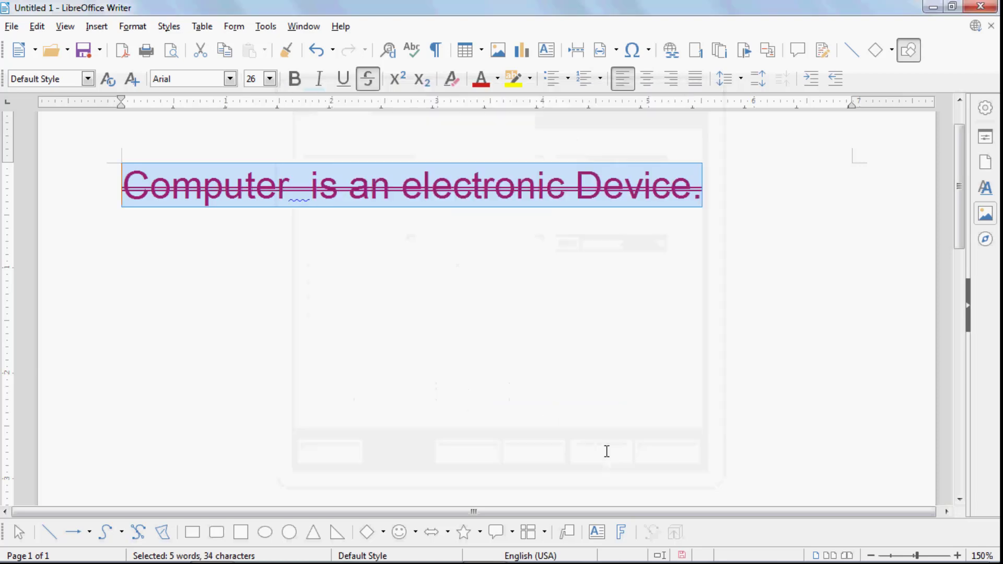
left_click(729, 198)
Reselect the whole sentence, apply Bold strikethrough in the character font effects, and deselect the text
left_click_drag(729, 198, 122, 150)
left_click(132, 26)
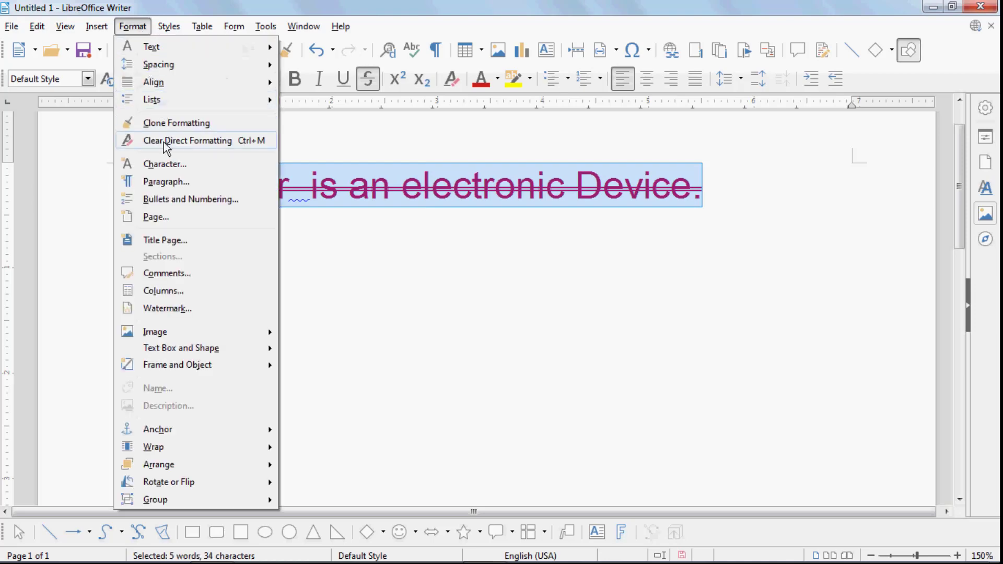
left_click(167, 160)
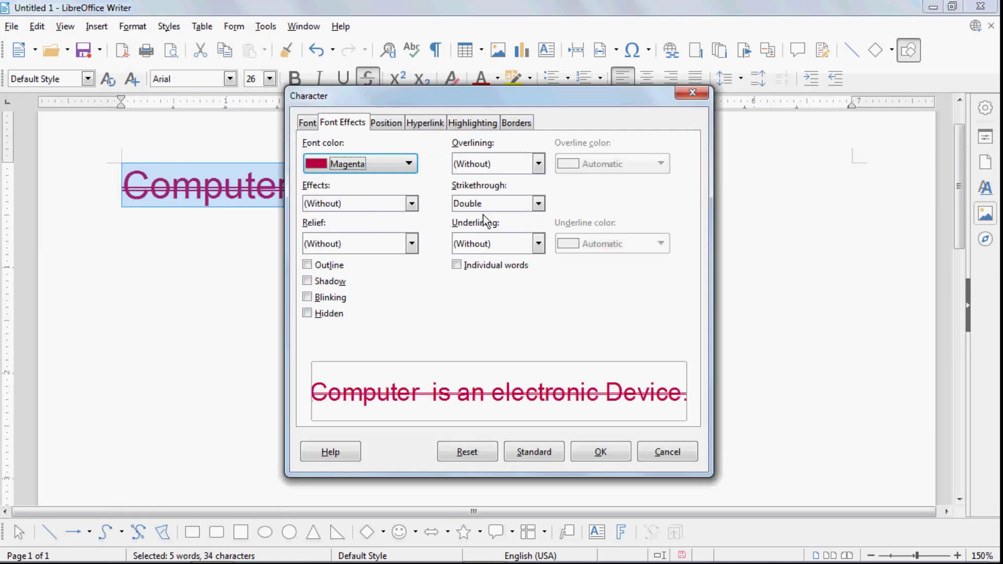
left_click(487, 204)
left_click(471, 256)
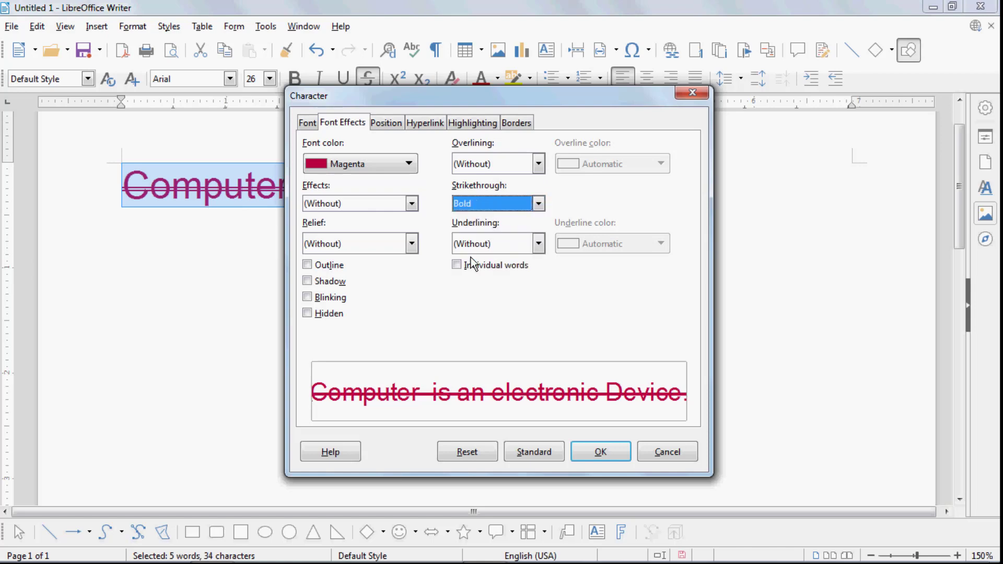
left_click(584, 452)
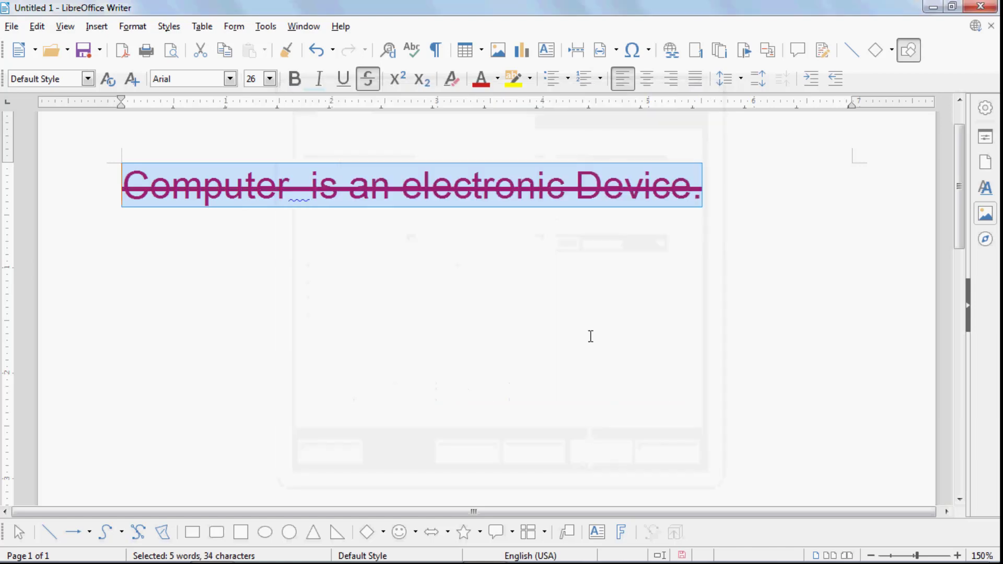
left_click(574, 199)
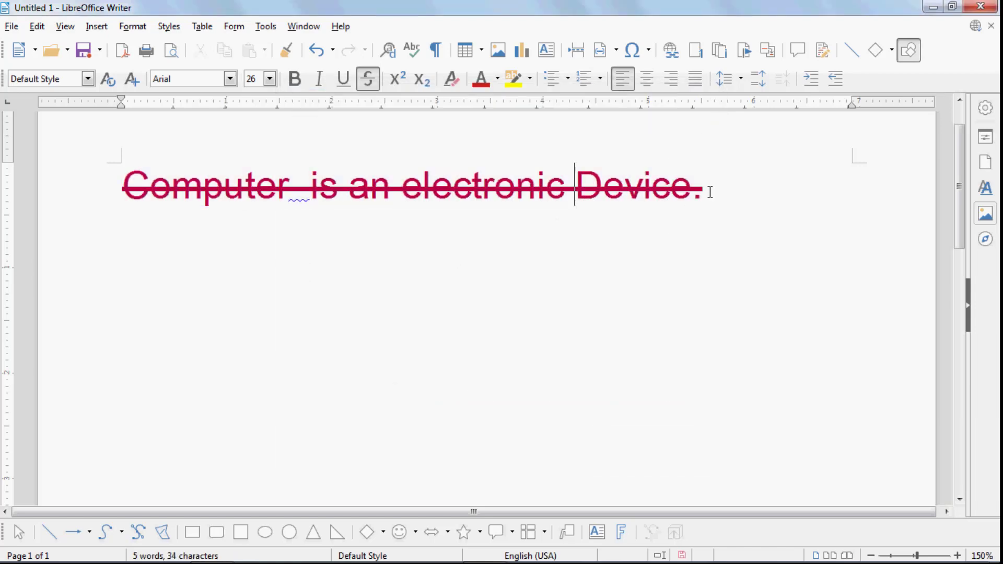
Reselect the whole sentence, apply the "With /" strikethrough in the character font effects, and deselect the text
left_click_drag(706, 192, 91, 183)
left_click(132, 26)
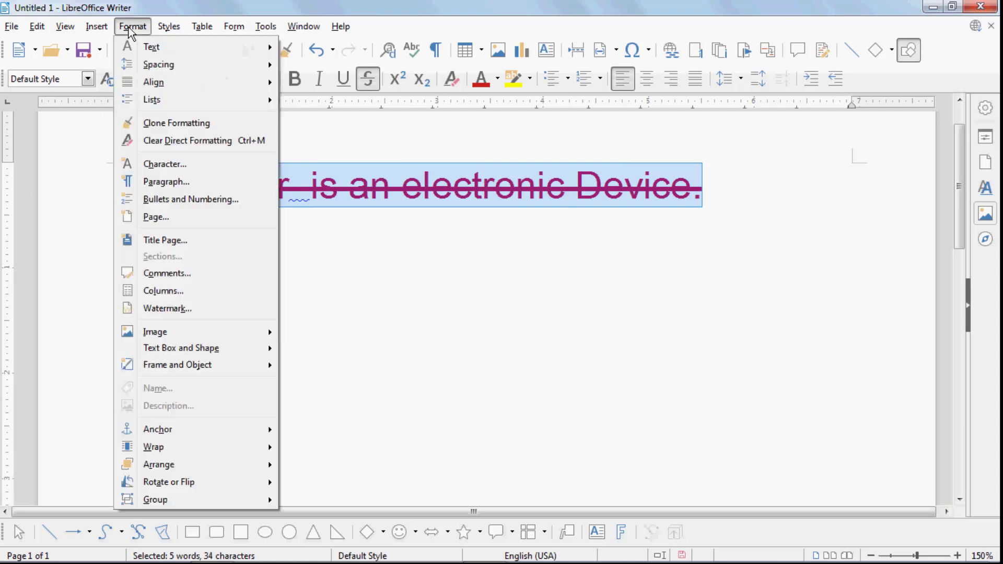
left_click(170, 164)
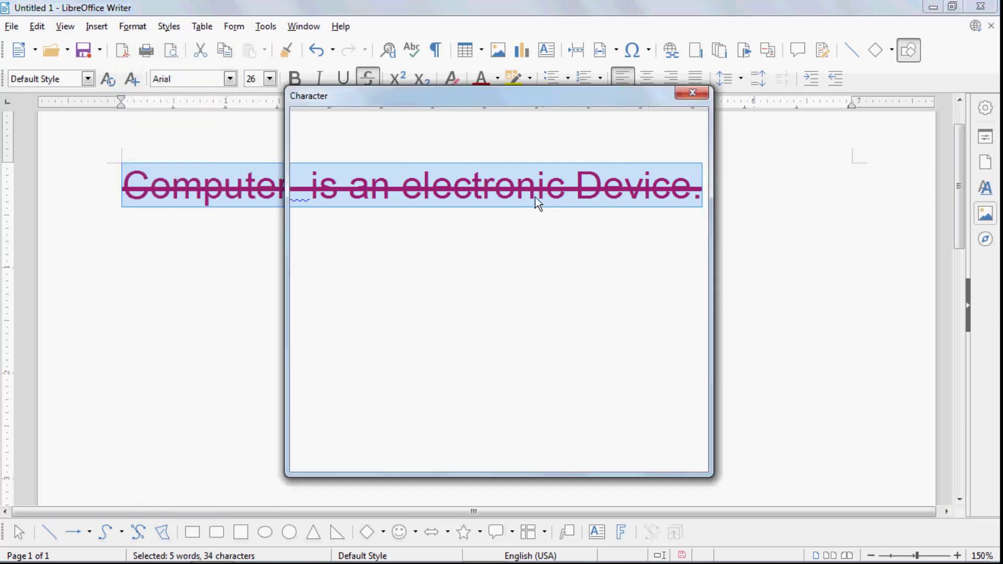
left_click(512, 204)
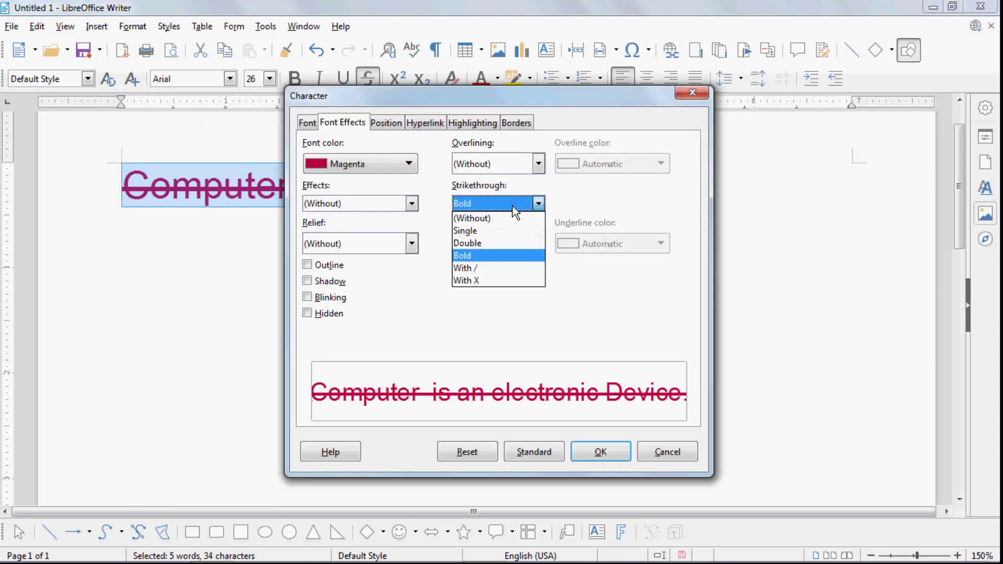
left_click(476, 267)
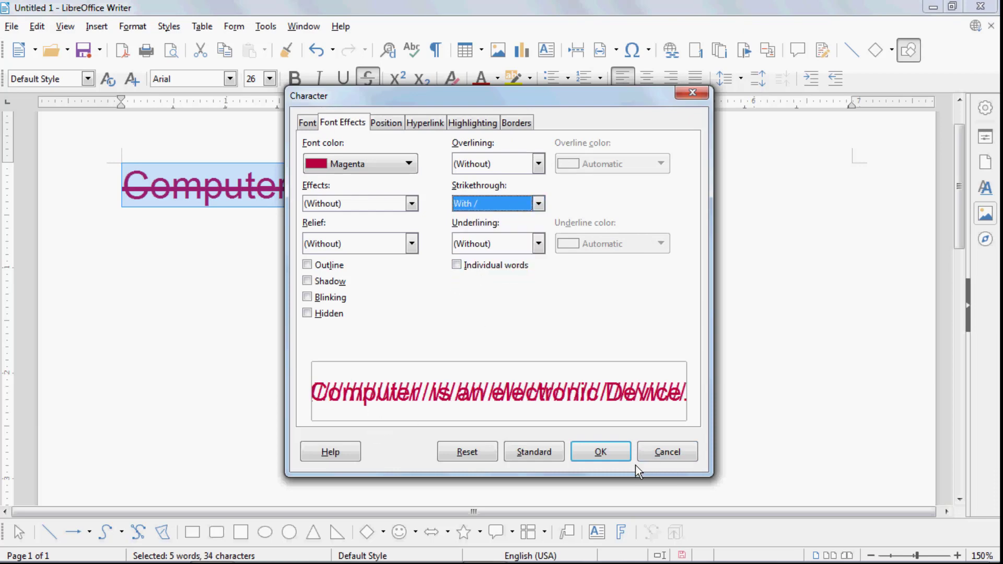
left_click(583, 448)
left_click(644, 300)
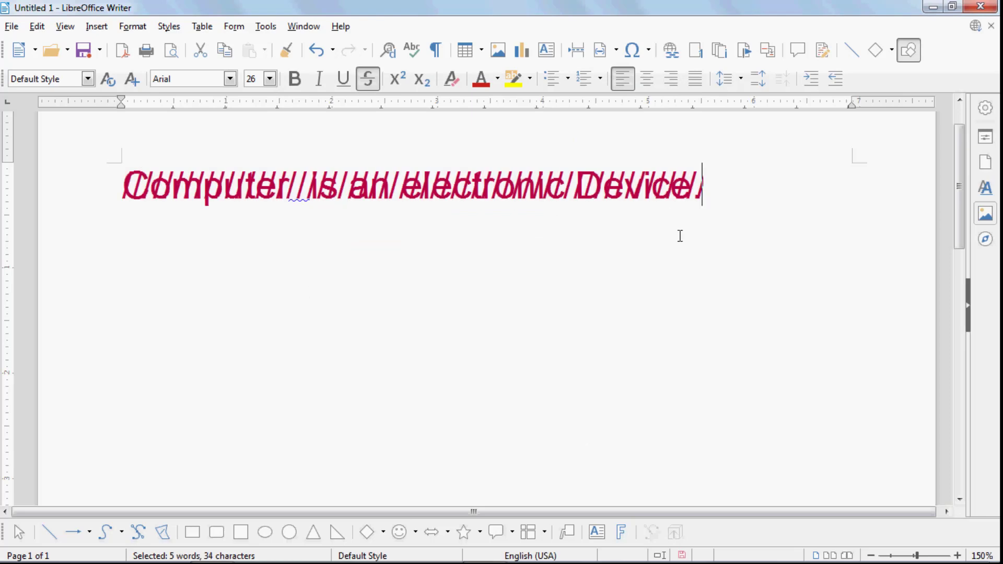
Reselect the whole sentence, apply the "With X" strikethrough in the character font effects, and deselect the text
left_click_drag(722, 191, 43, 154)
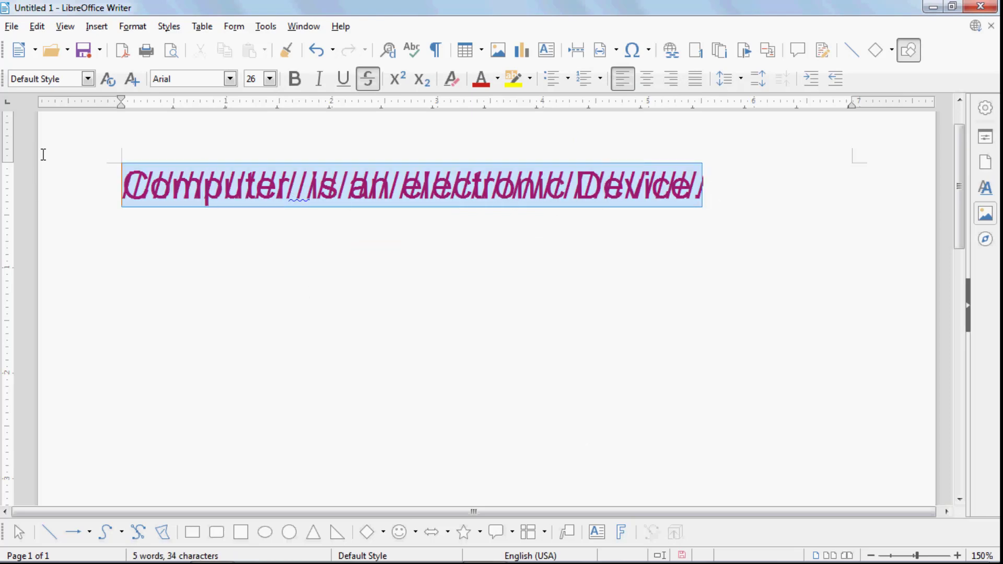
left_click(129, 27)
left_click(177, 165)
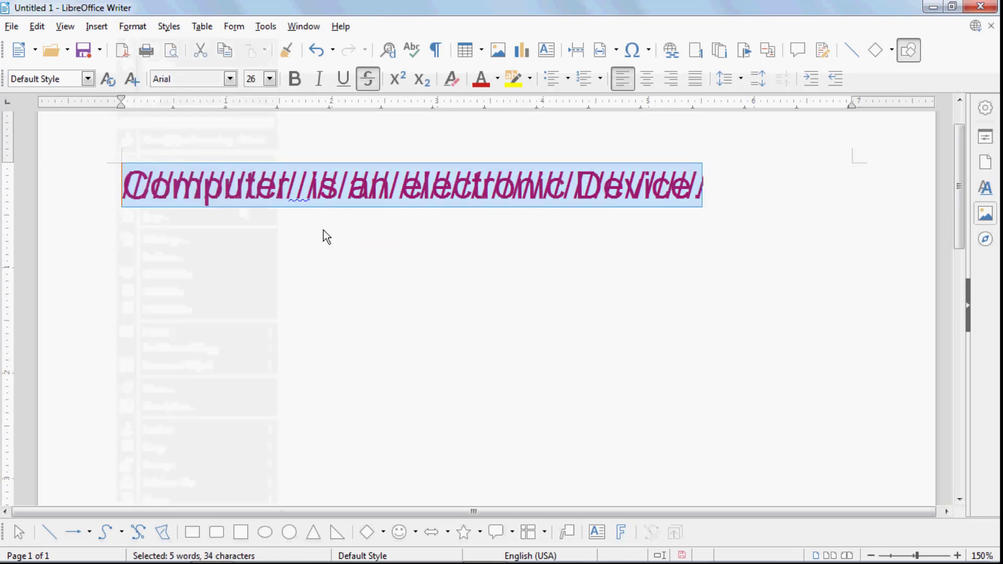
left_click(505, 204)
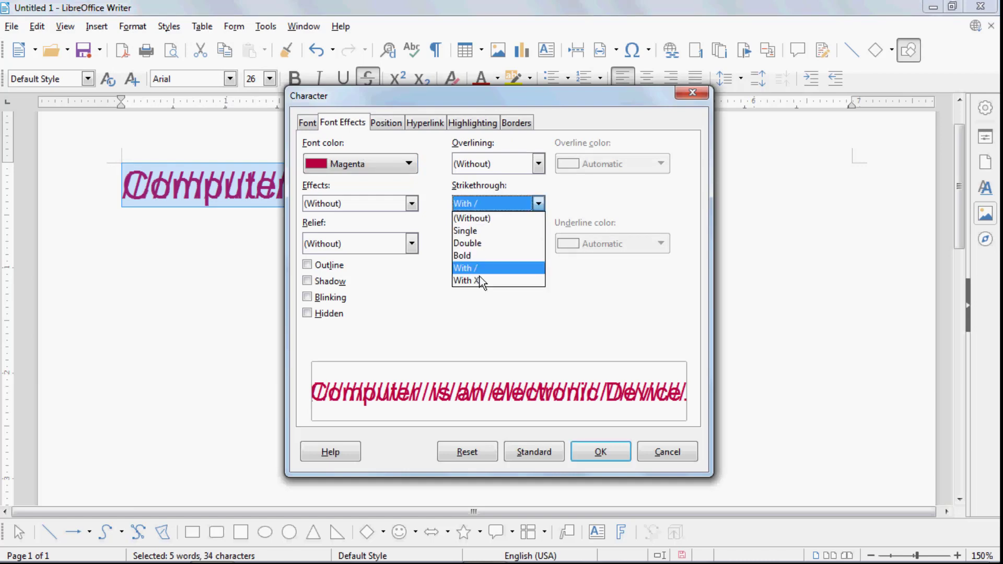
left_click(478, 280)
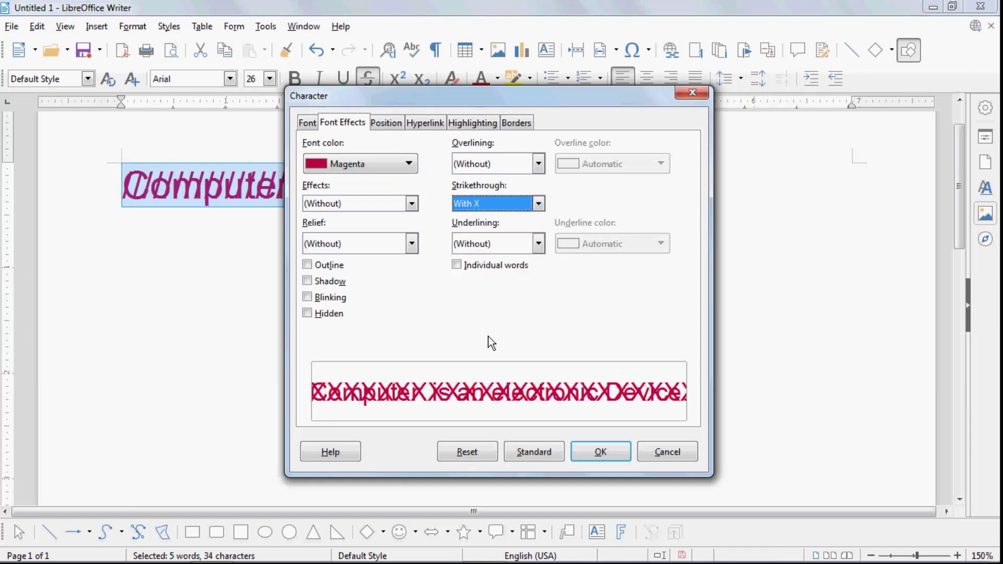
left_click(599, 452)
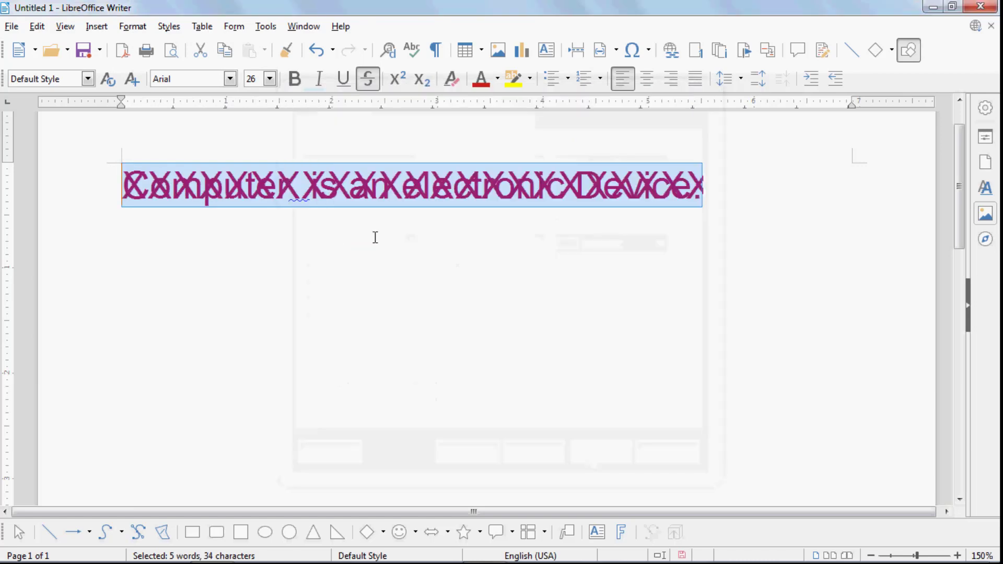
left_click(333, 192)
Reselect the whole sentence and remove its strikethrough in the character font effects
left_click_drag(724, 183, 103, 185)
left_click(133, 26)
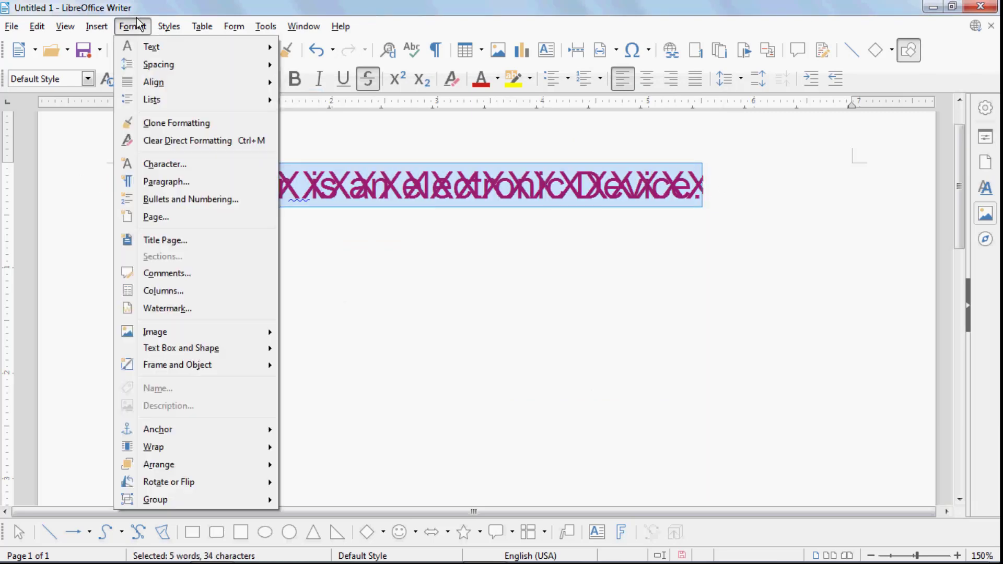
left_click(173, 167)
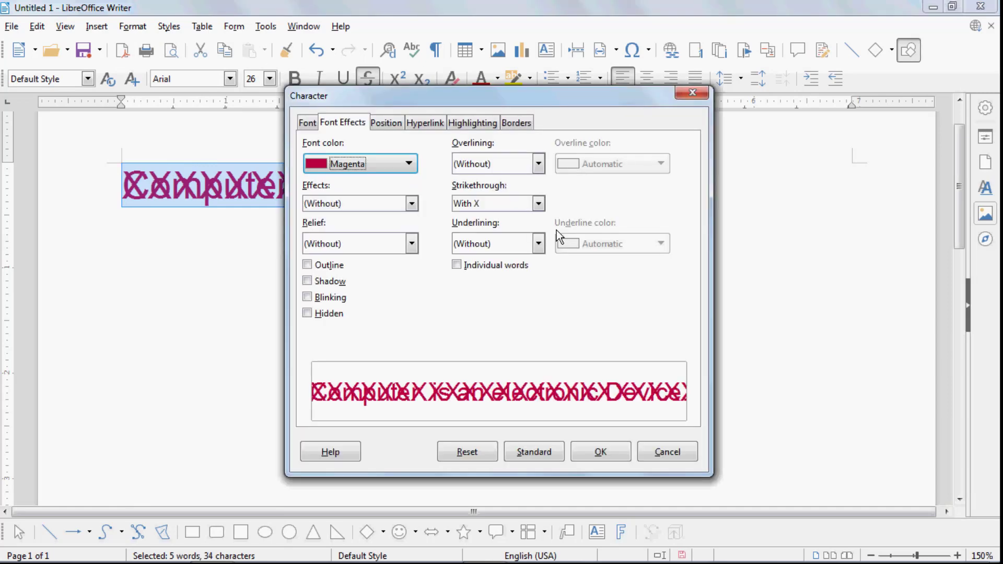
left_click(519, 203)
left_click(471, 218)
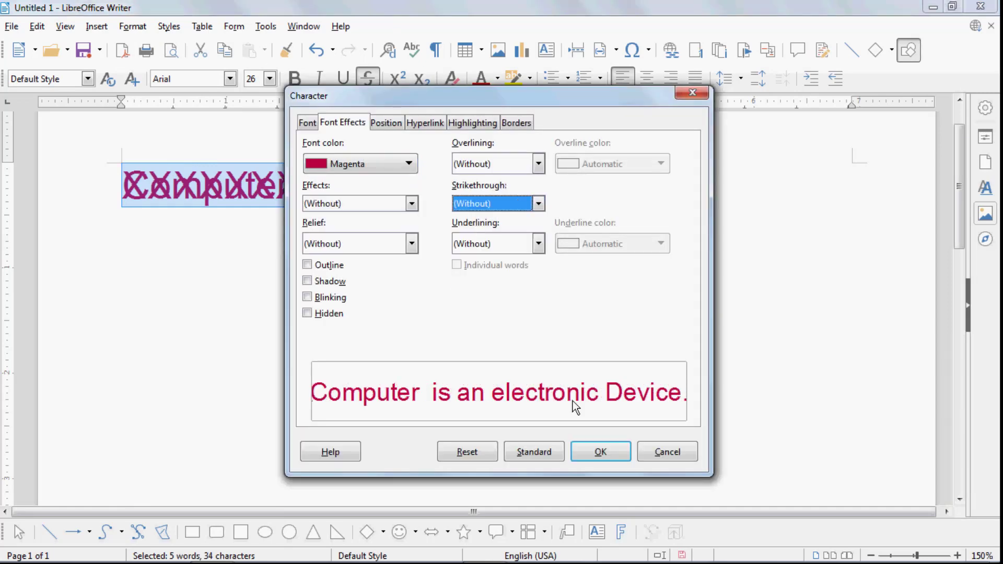
left_click(598, 452)
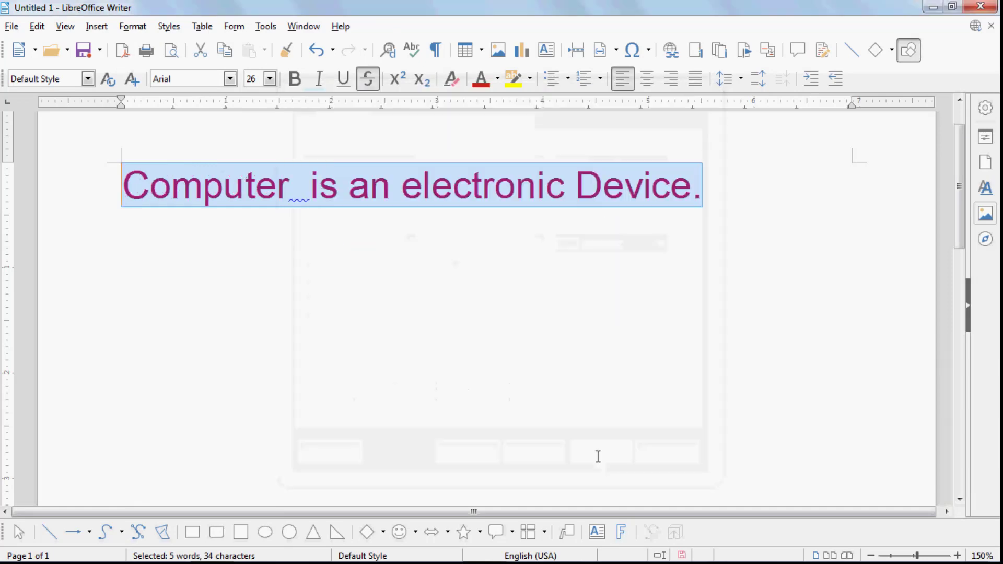
Choose Single underlining for the selected sentence in the character font effects, with Brick as the underline color
left_click(139, 29)
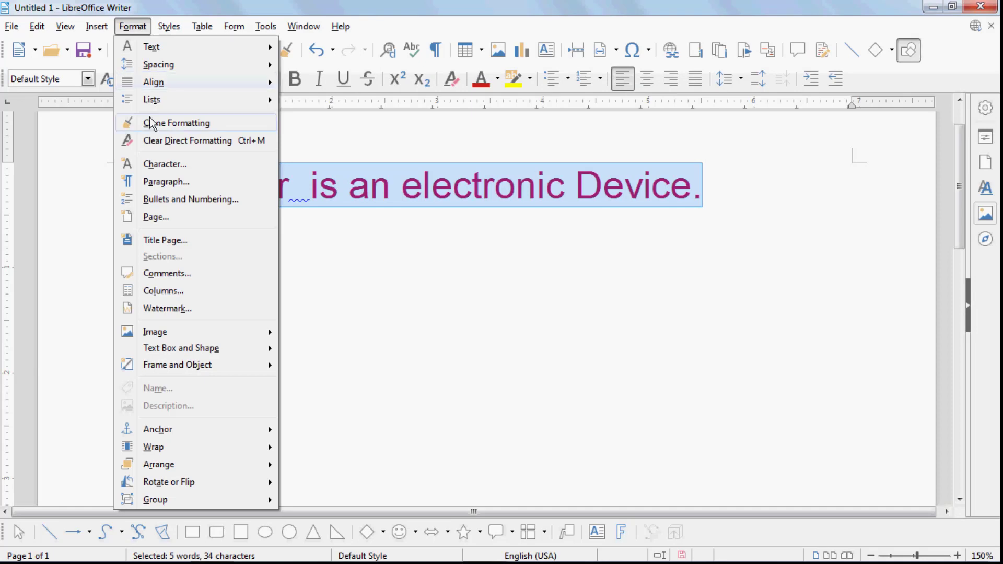
left_click(161, 169)
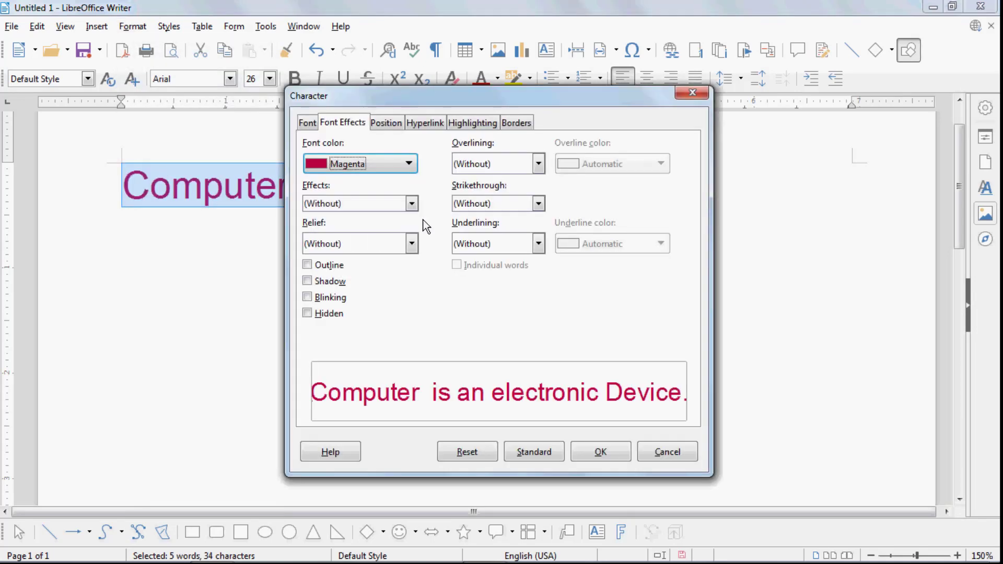
left_click(477, 244)
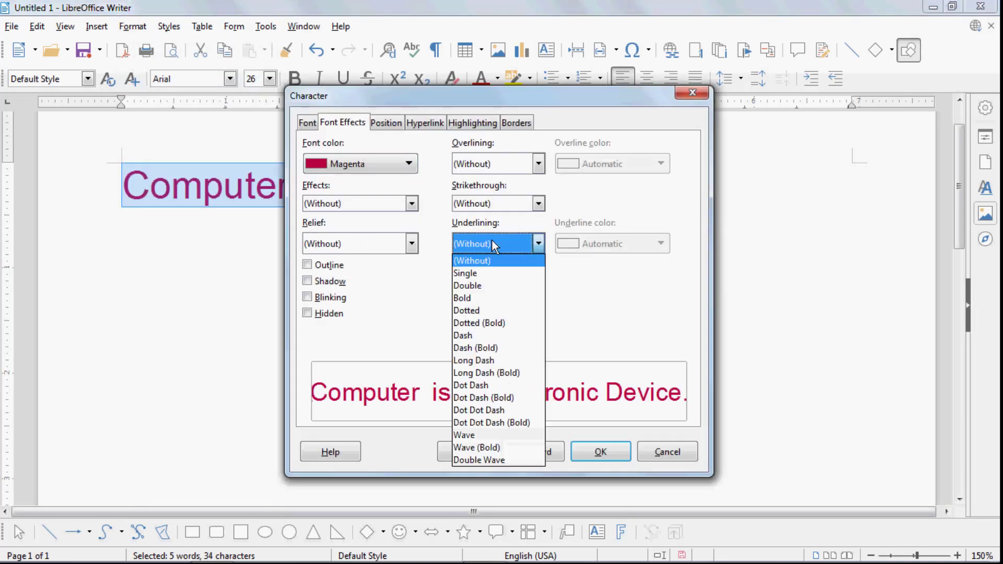
left_click(475, 274)
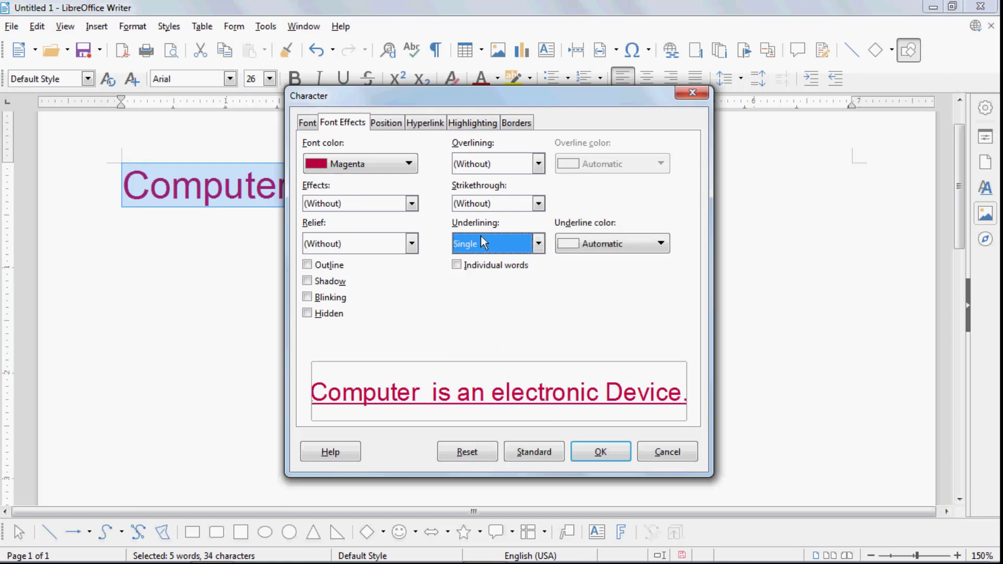
left_click(611, 247)
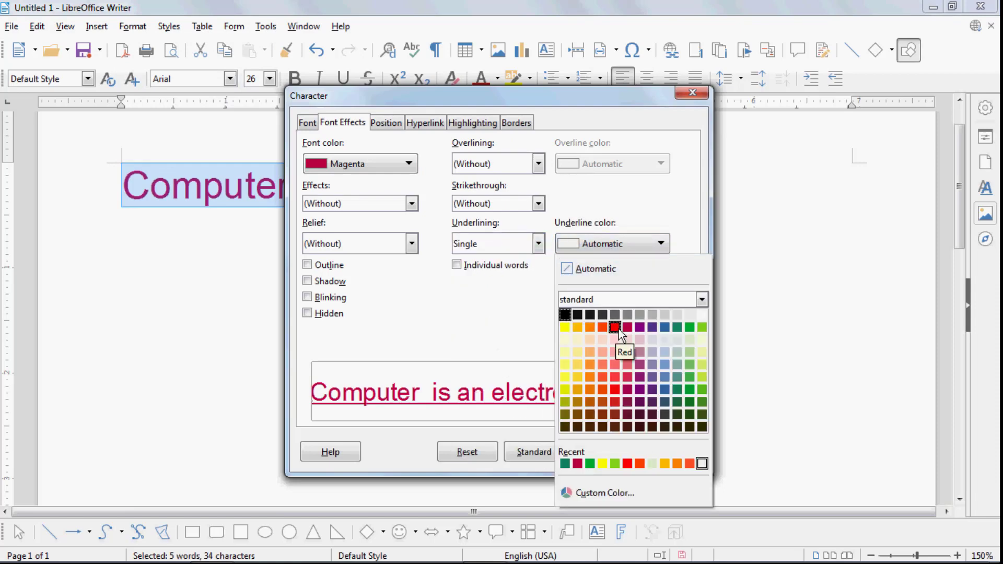
left_click(601, 327)
Try Double underlining on the sentence, apply Dotted instead, and deselect the text
left_click(463, 235)
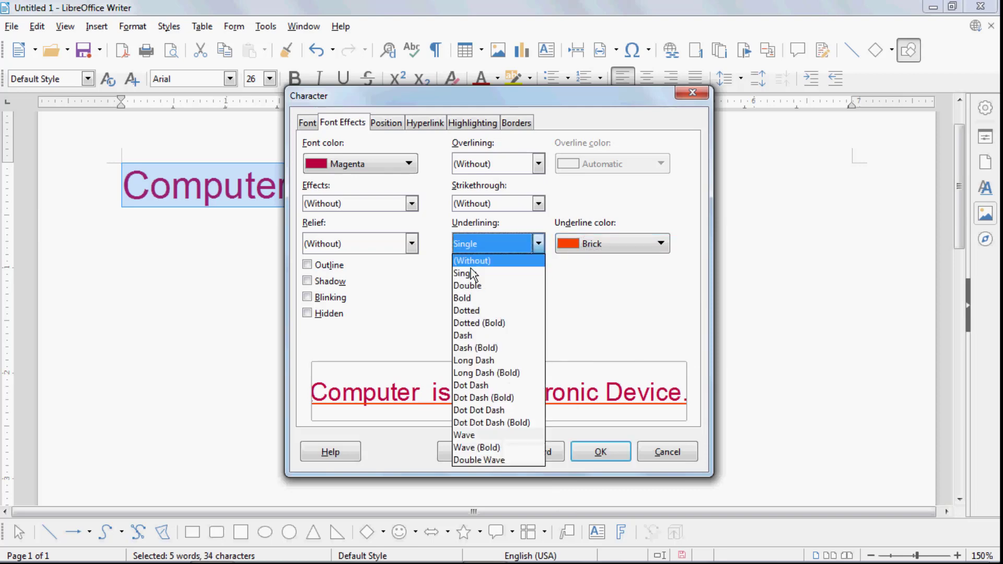
left_click(471, 282)
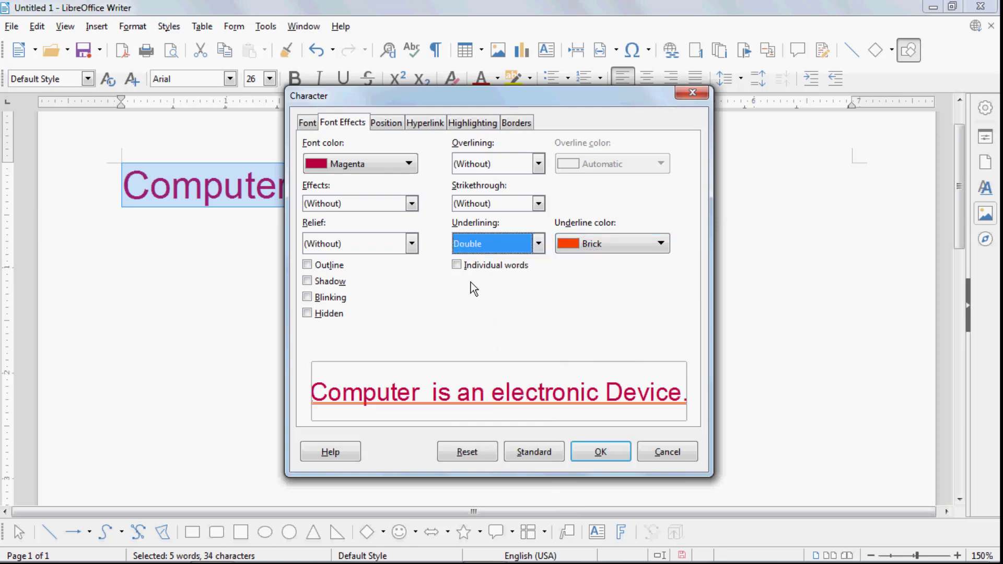
left_click(490, 236)
left_click(475, 309)
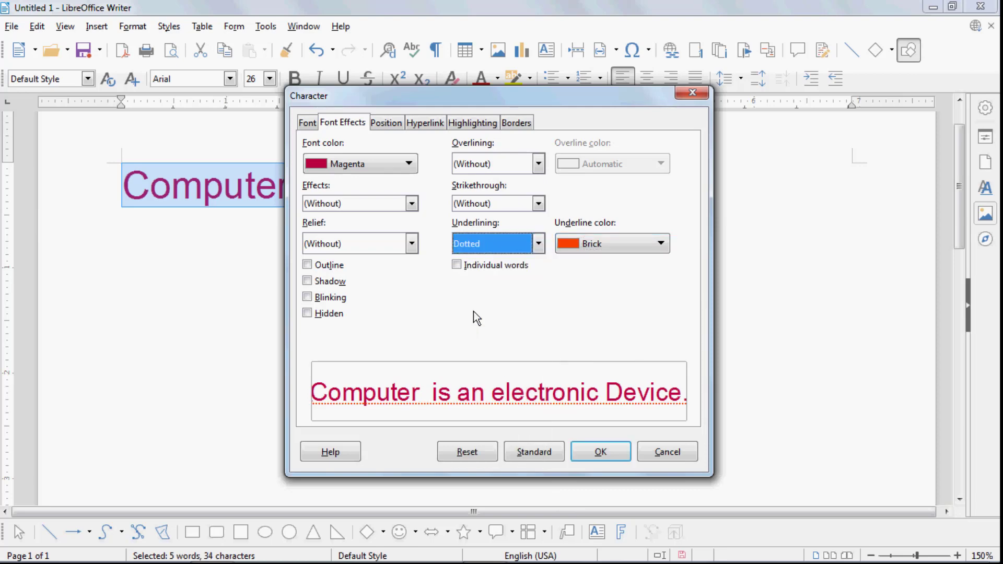
left_click(600, 451)
left_click(565, 205)
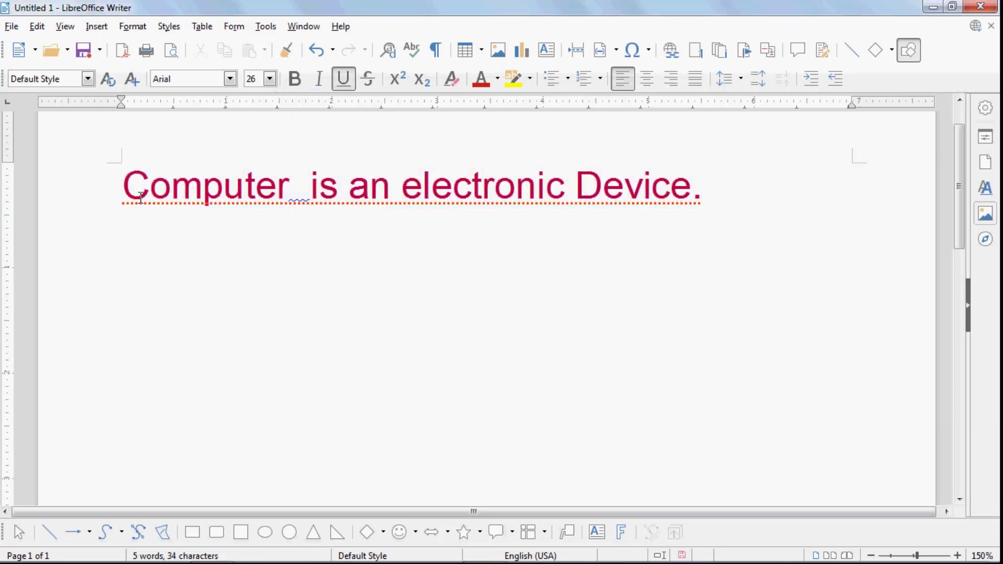
Reselect the whole sentence, restrict its underlining to individual words in the character font effects, and deselect the text
left_click(711, 197)
left_click_drag(711, 198, 91, 181)
left_click(135, 25)
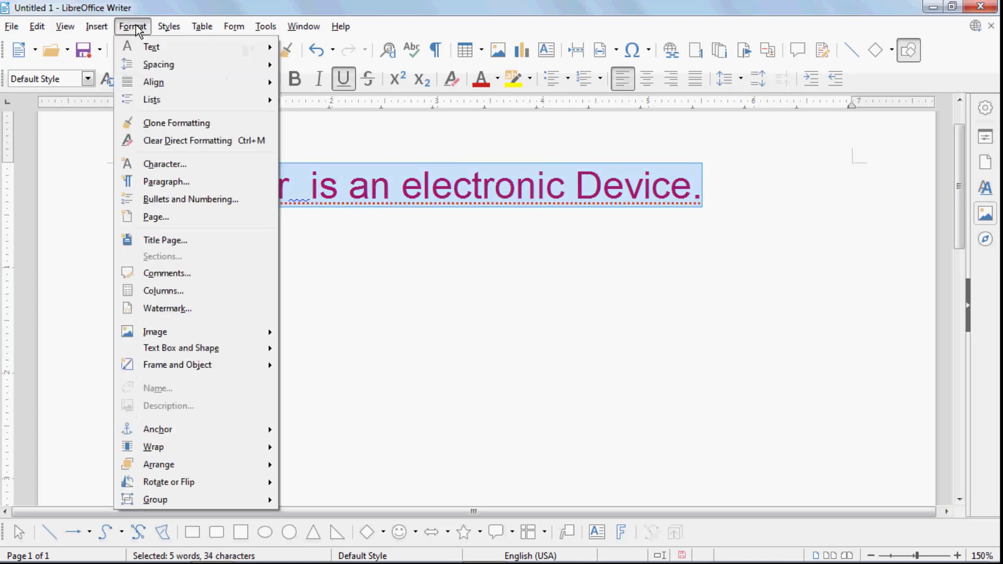
left_click(161, 164)
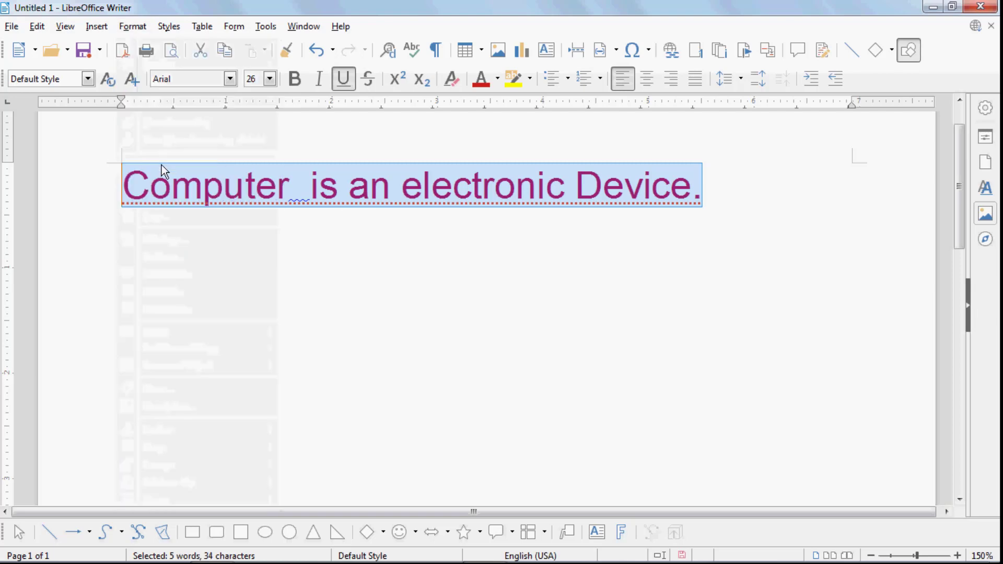
left_click(462, 267)
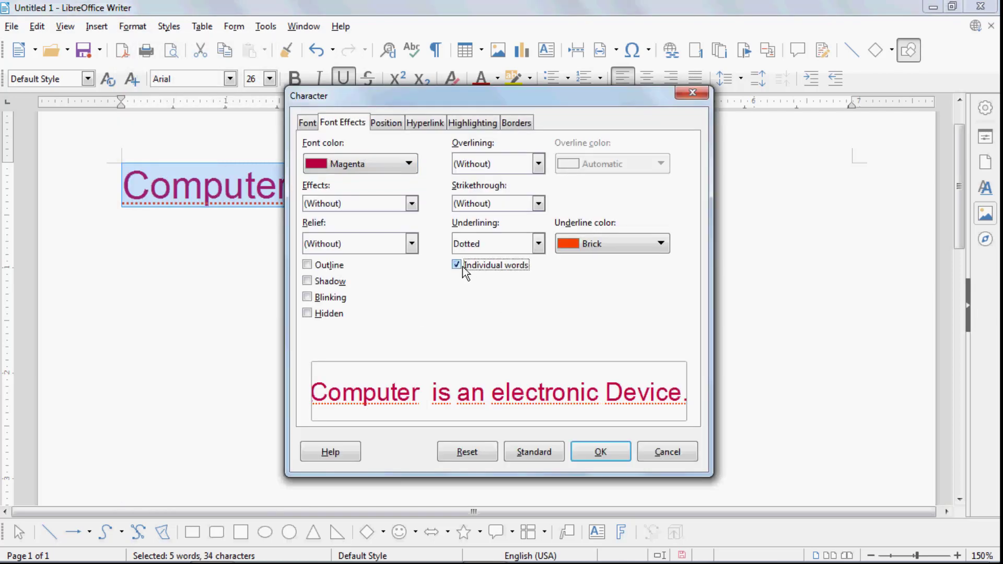
left_click(601, 450)
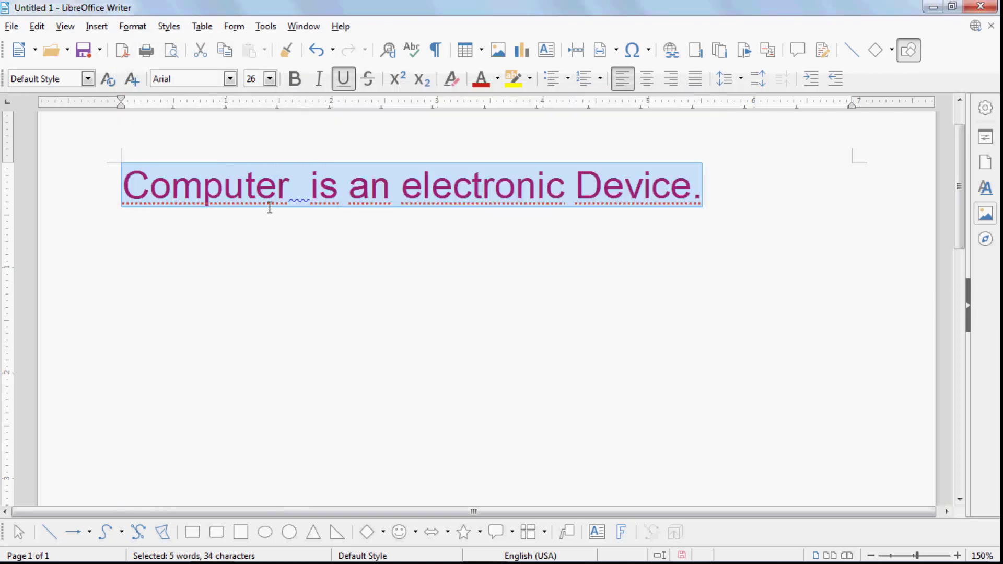
left_click(294, 191)
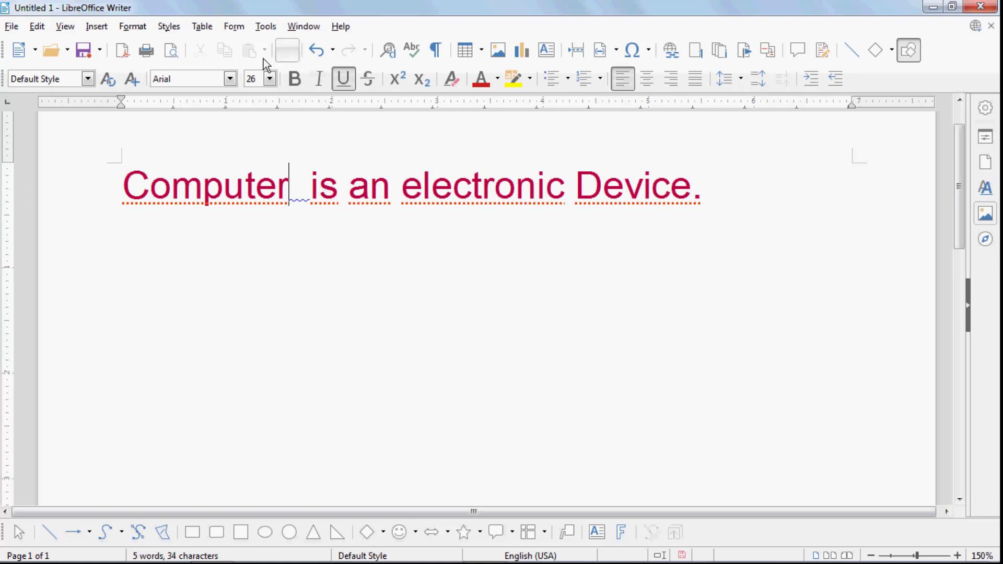
Reselect the whole sentence and remove its underlining in the character font effects
left_click(125, 186)
left_click_drag(125, 186, 716, 217)
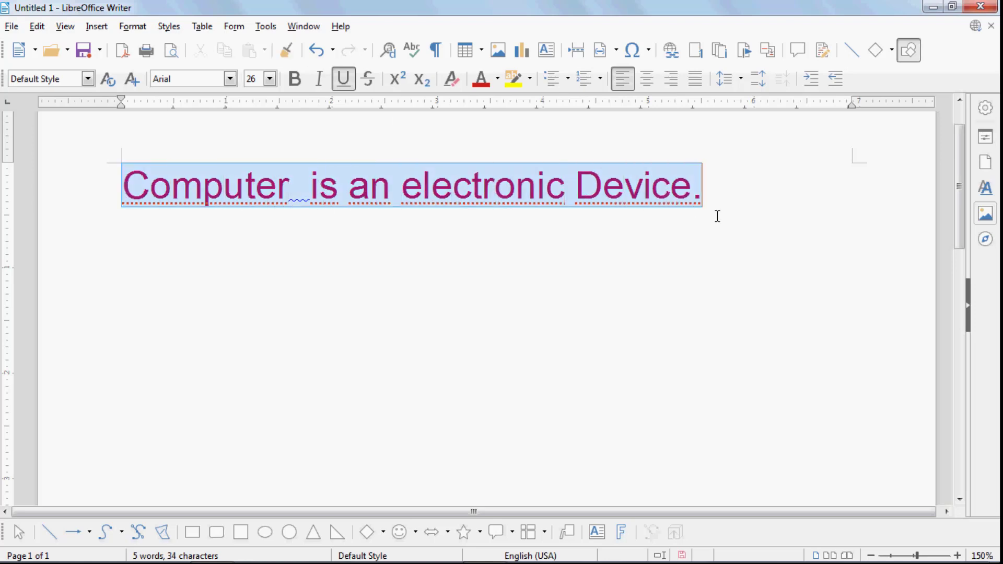
left_click(134, 25)
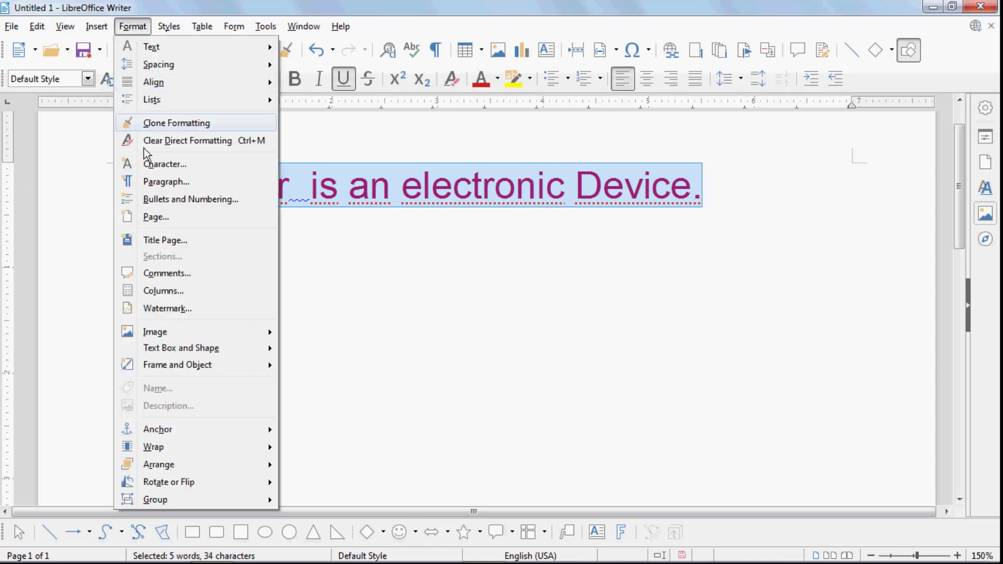
left_click(144, 164)
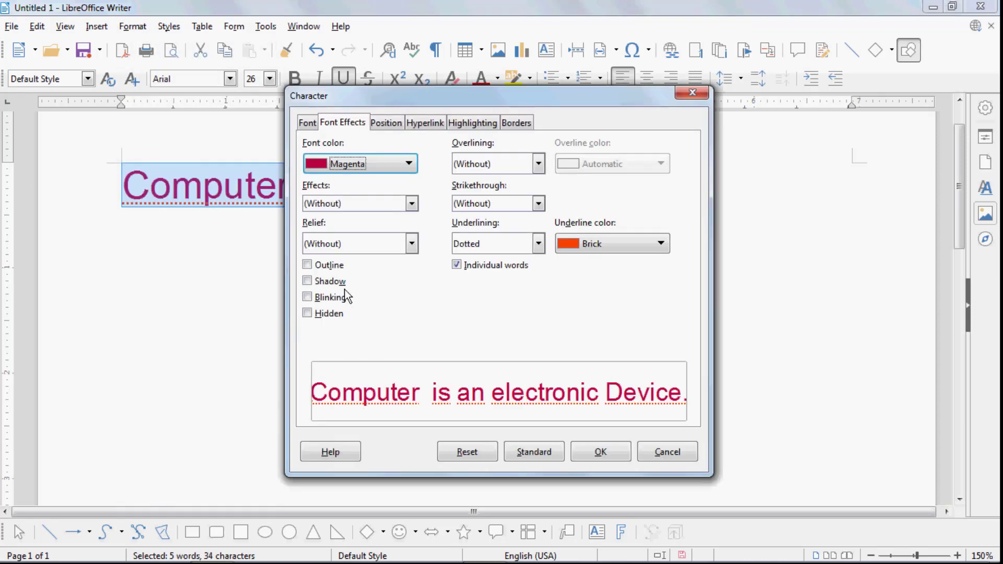
left_click(538, 243)
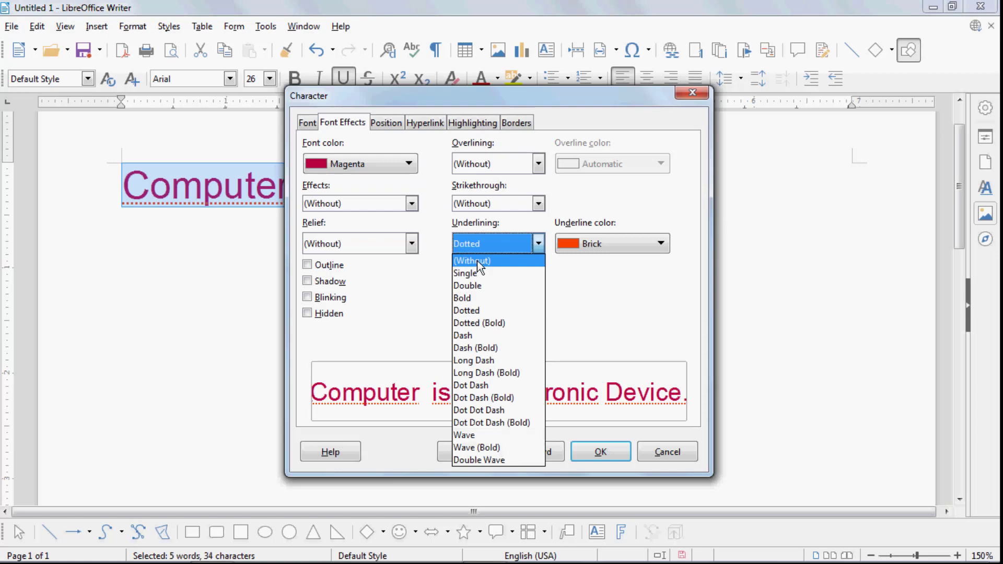
left_click(477, 259)
left_click(592, 450)
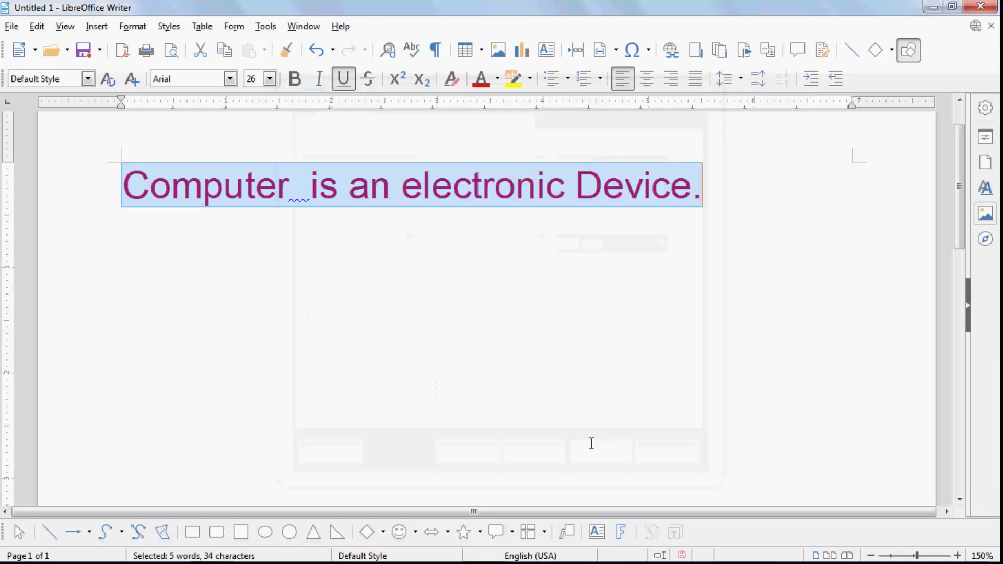
Apply the Outline effect to the selected sentence in the character font effects
left_click(132, 26)
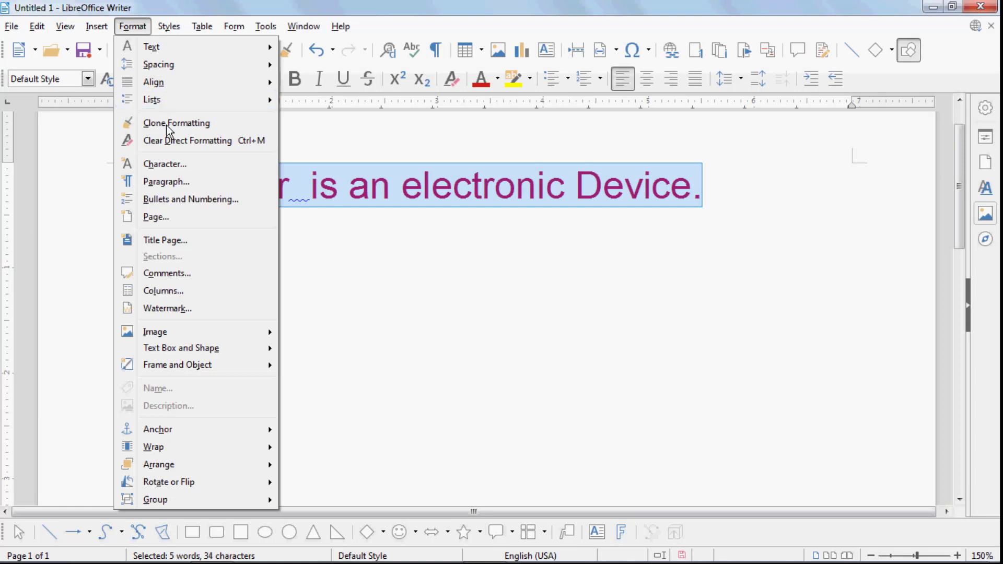
left_click(178, 162)
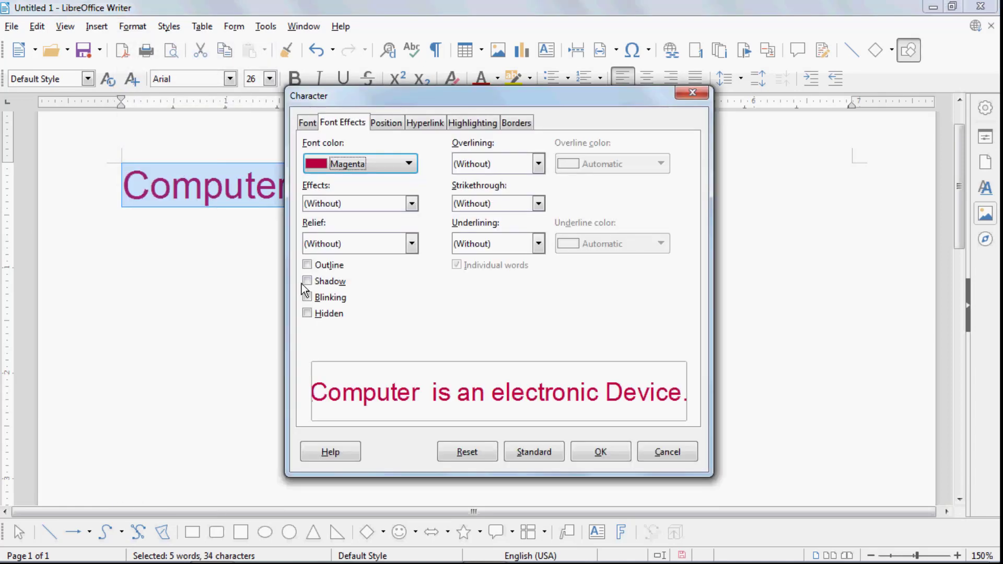
left_click(307, 265)
left_click(601, 454)
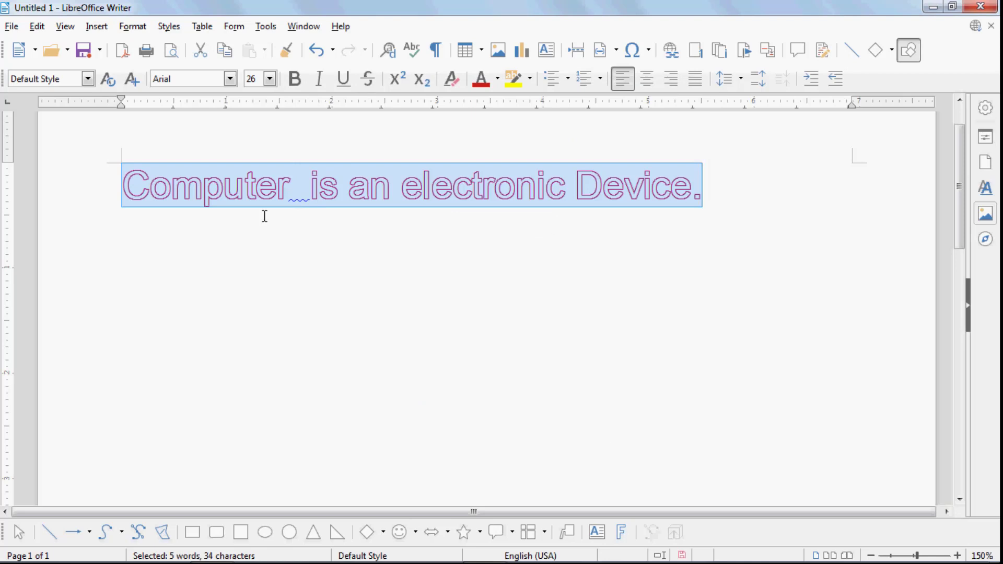
Remove the Outline effect from the selected sentence in the character font effects
left_click(135, 27)
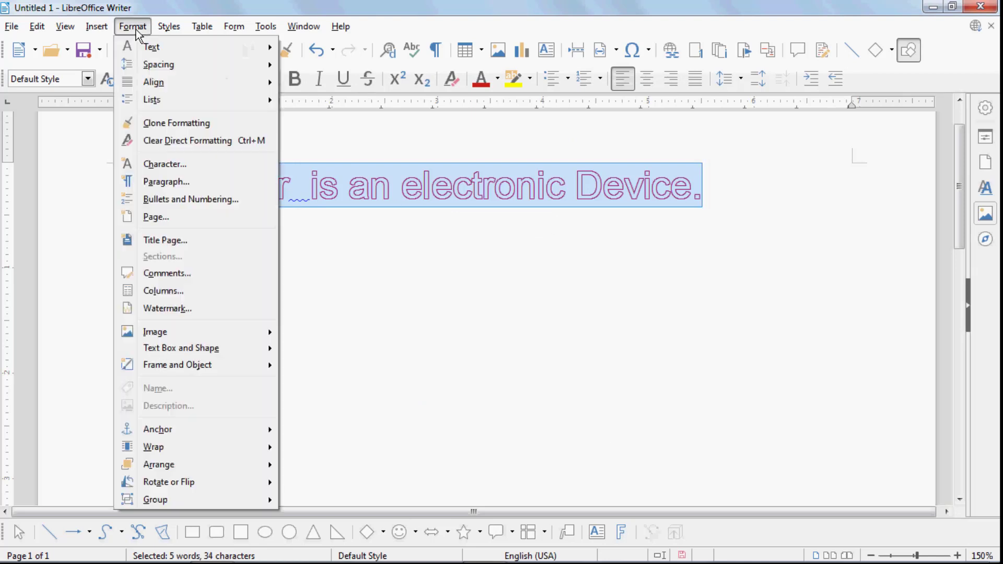
left_click(162, 166)
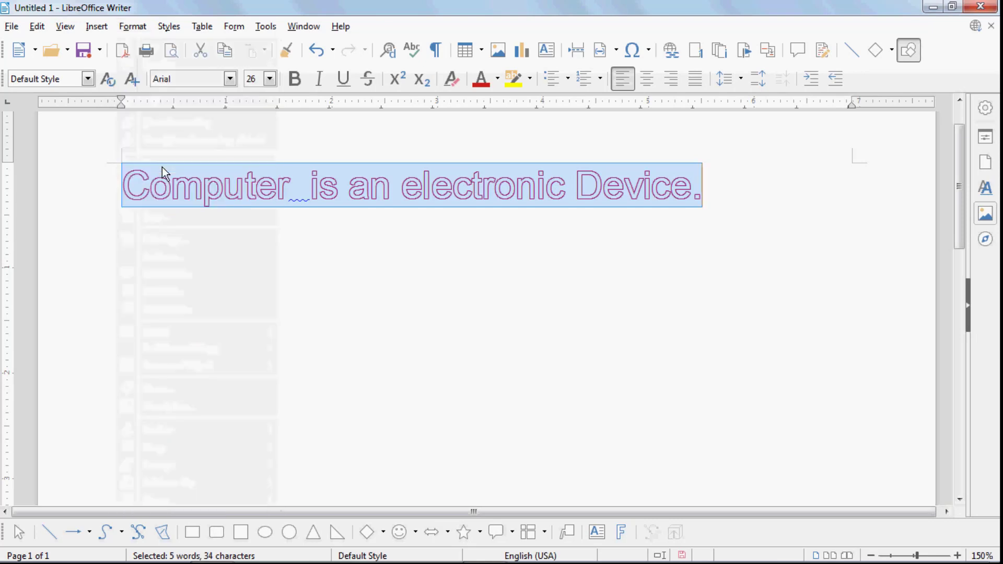
left_click(308, 264)
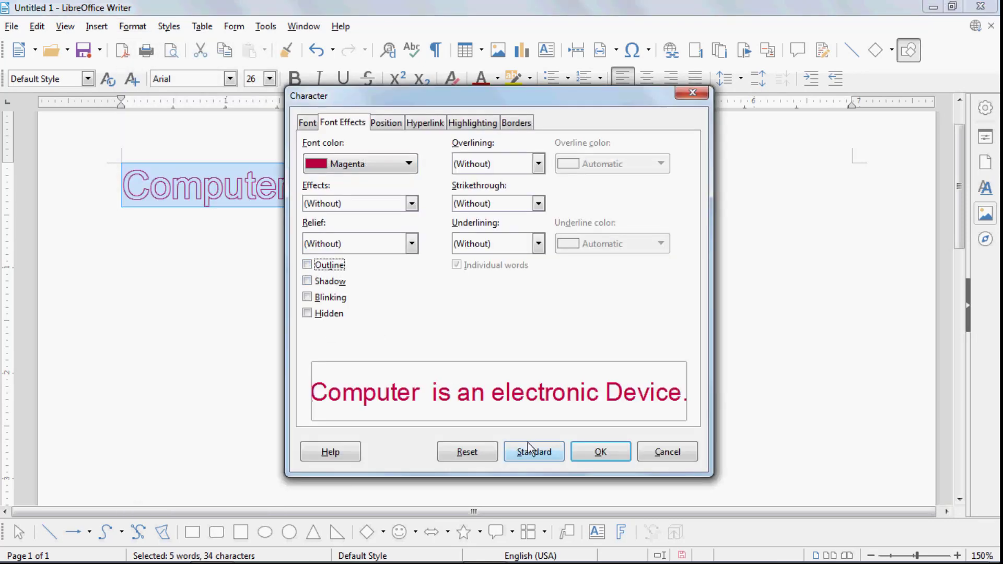
left_click(586, 453)
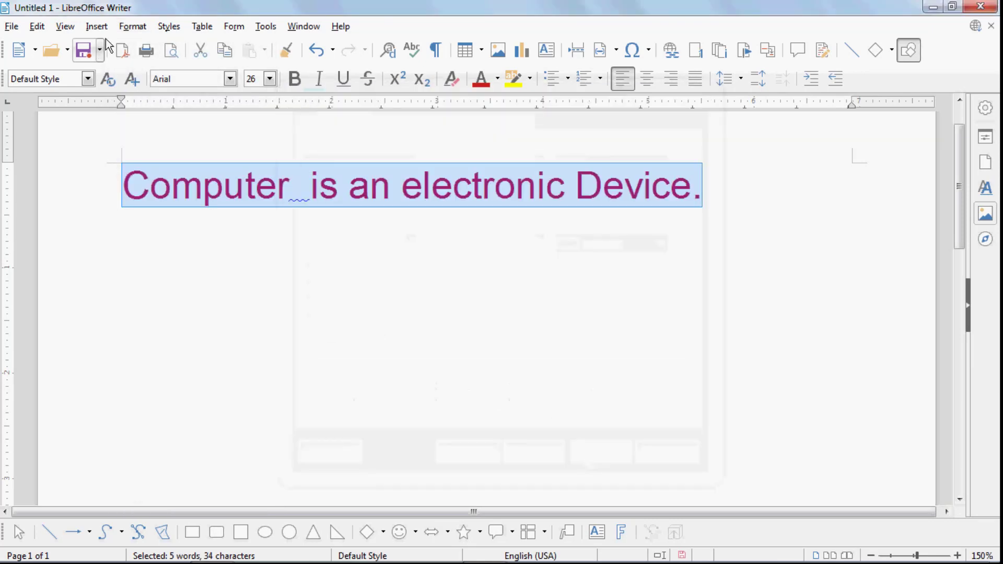
Apply the Shadow effect to the selected sentence in the character font effects and set its font size to 40
left_click(134, 28)
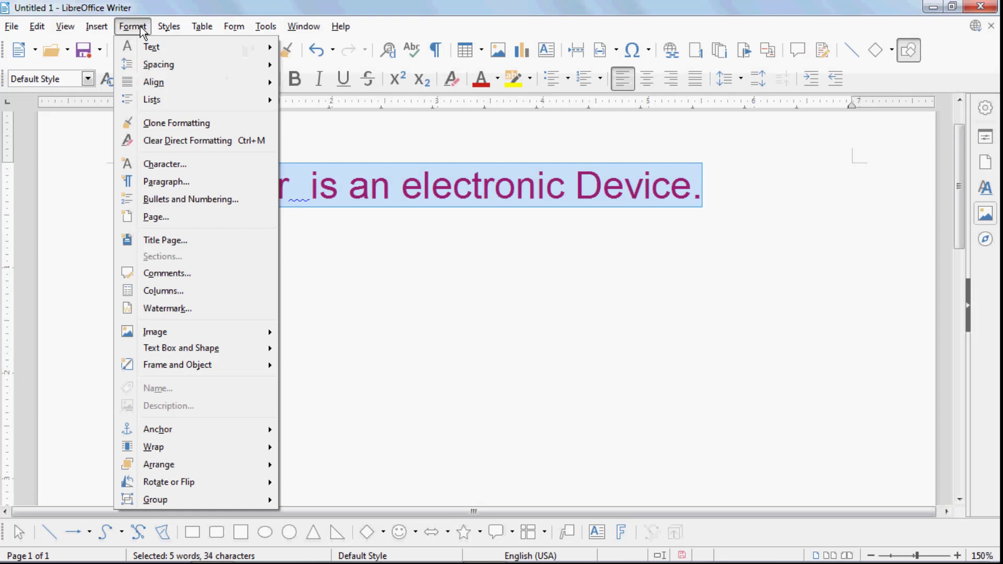
left_click(154, 164)
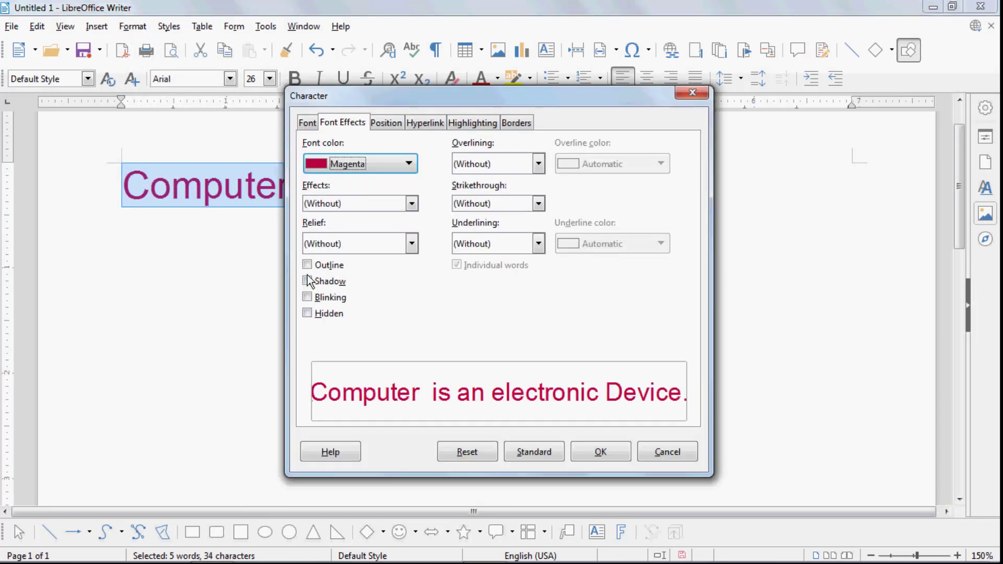
left_click(307, 281)
left_click(600, 452)
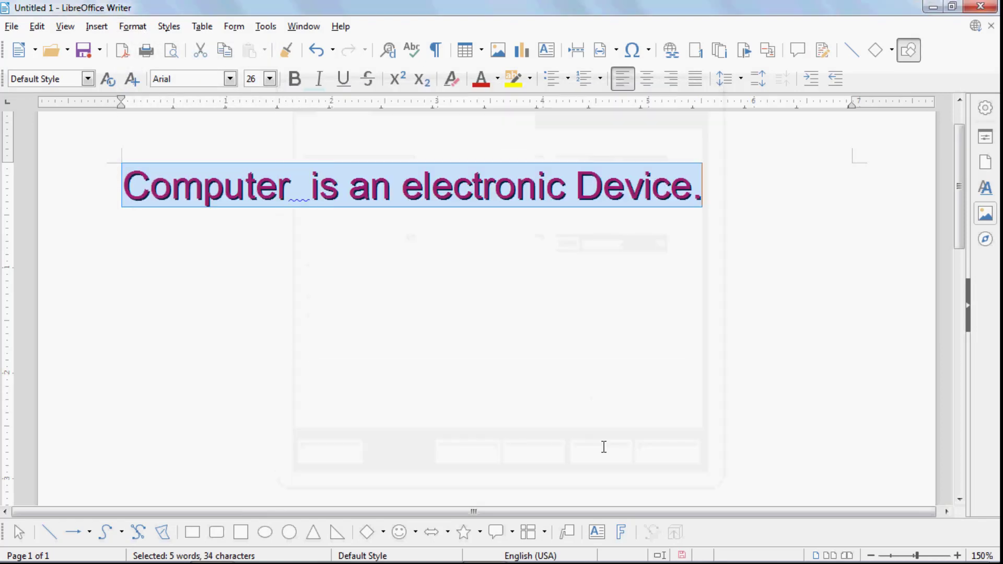
left_click(270, 79)
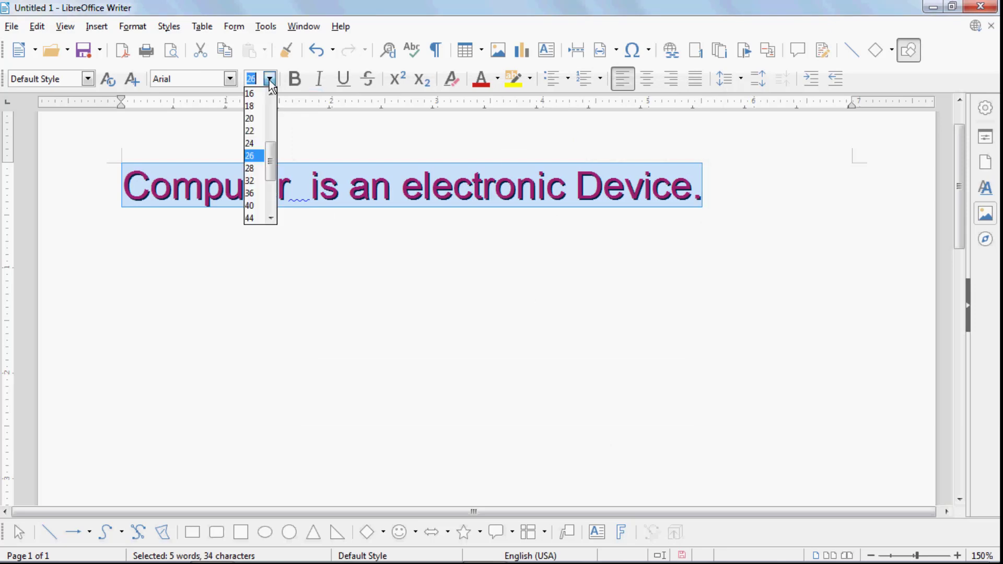
left_click(256, 205)
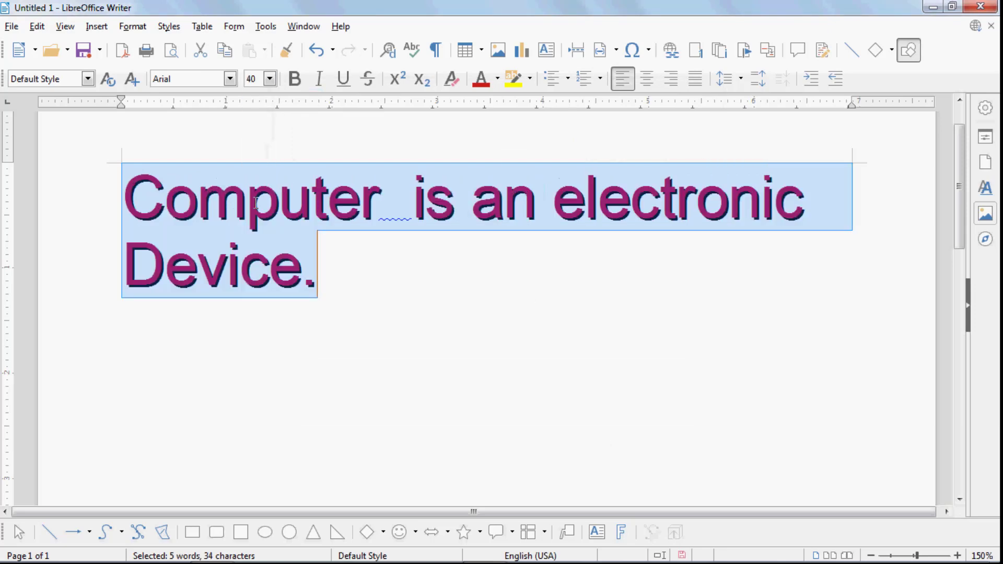
Remove the Shadow effect from the whole sentence in the character font effects and set its font size to 28
left_click(346, 233)
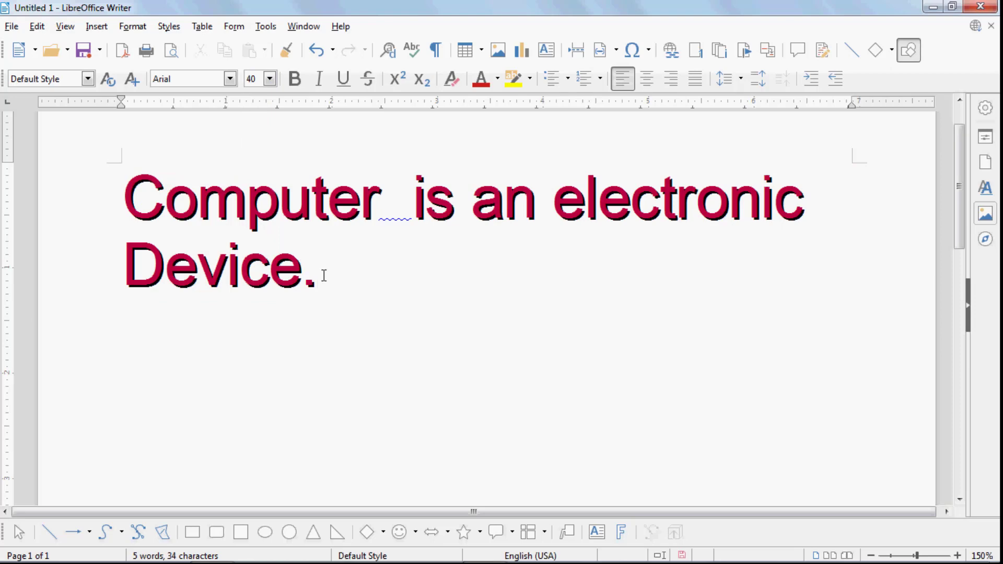
left_click_drag(320, 282, 106, 189)
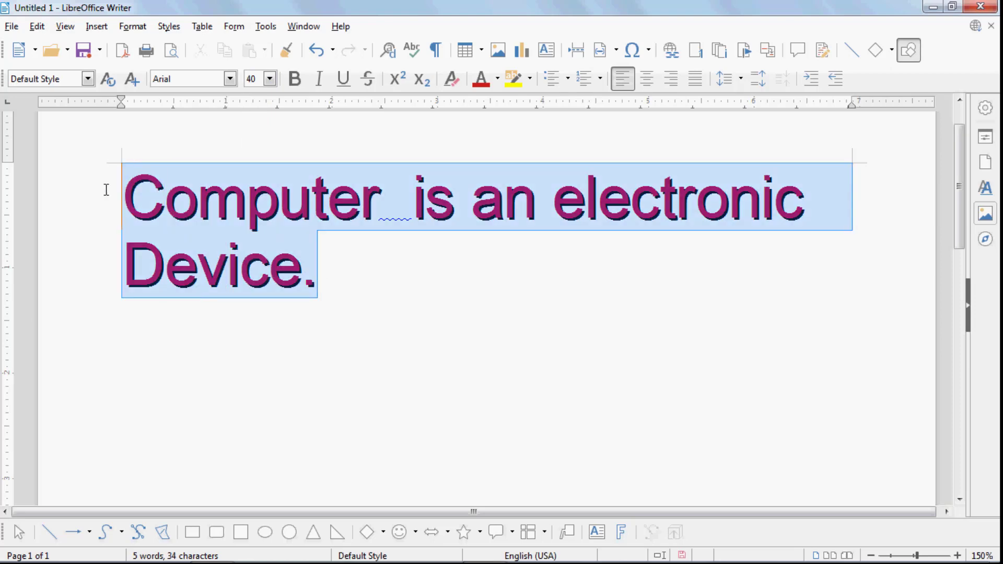
left_click(133, 27)
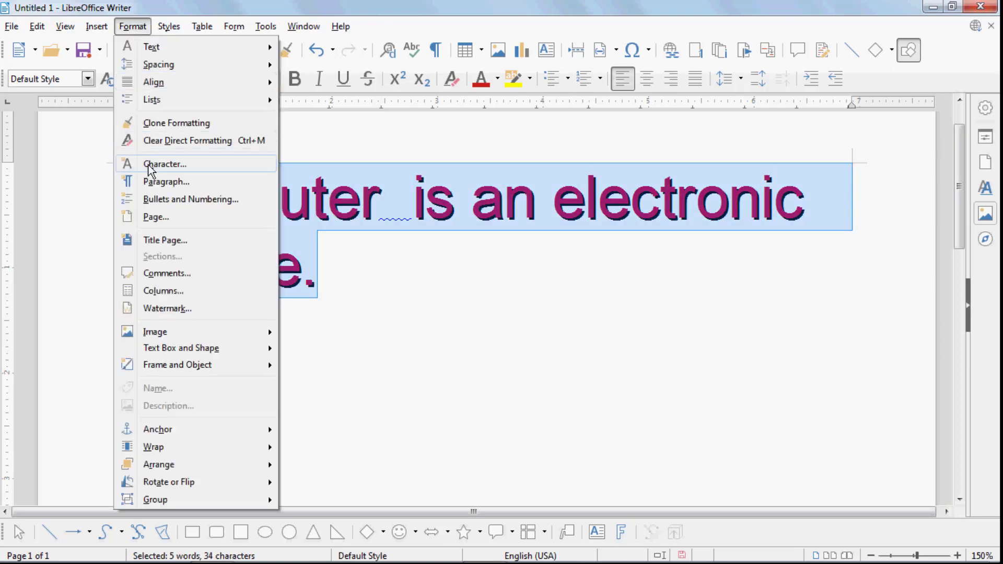
left_click(149, 167)
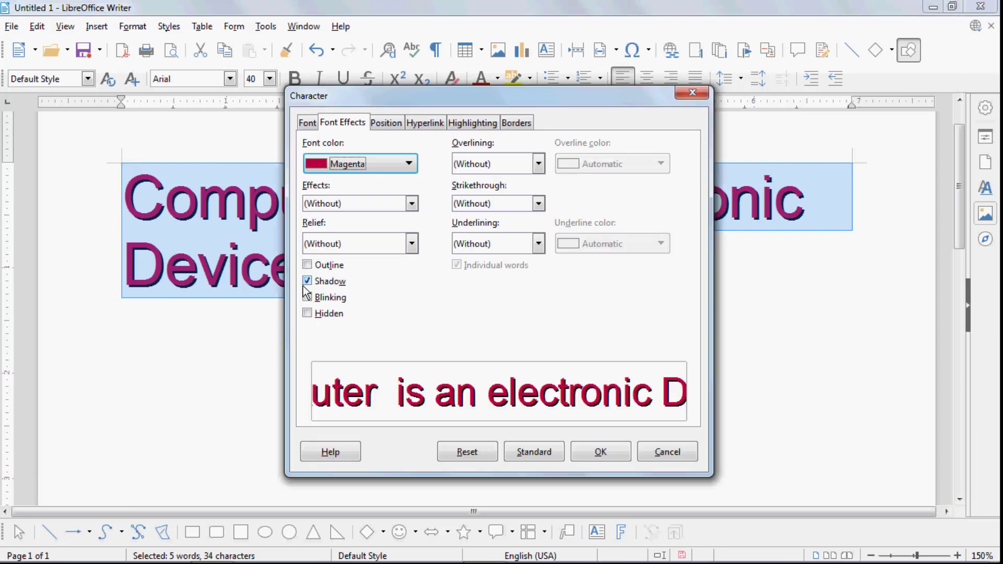
left_click(308, 282)
left_click(591, 452)
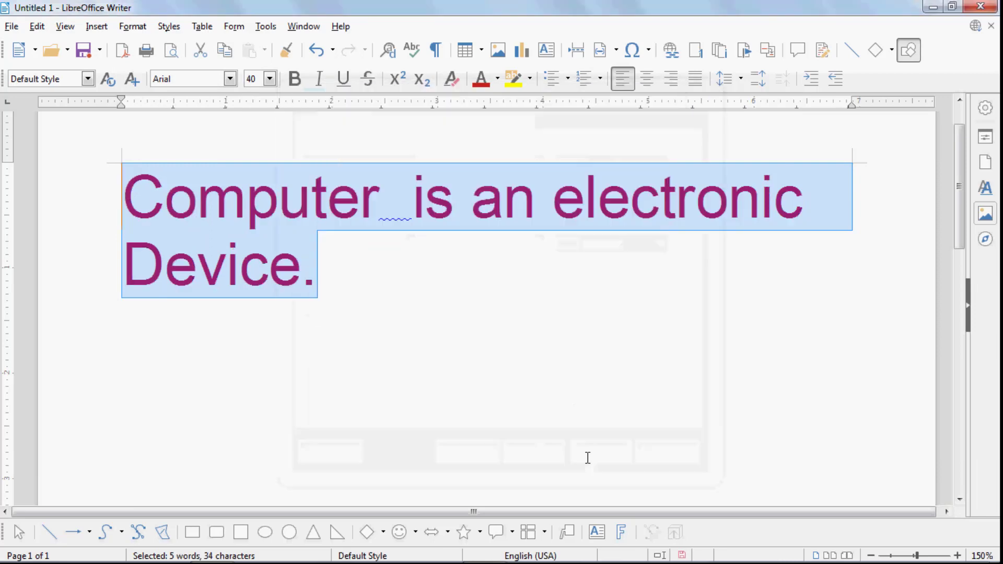
left_click(270, 78)
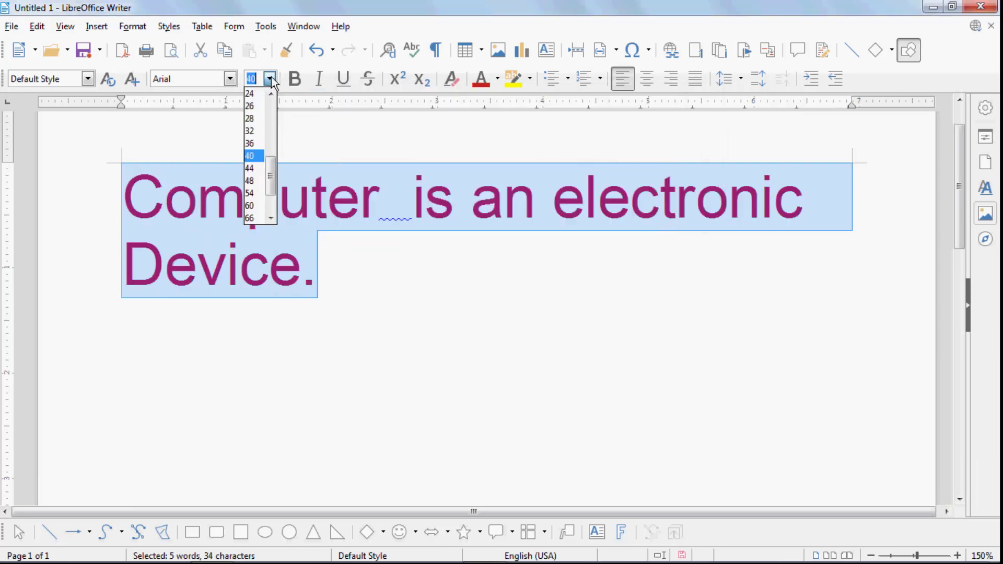
left_click(251, 121)
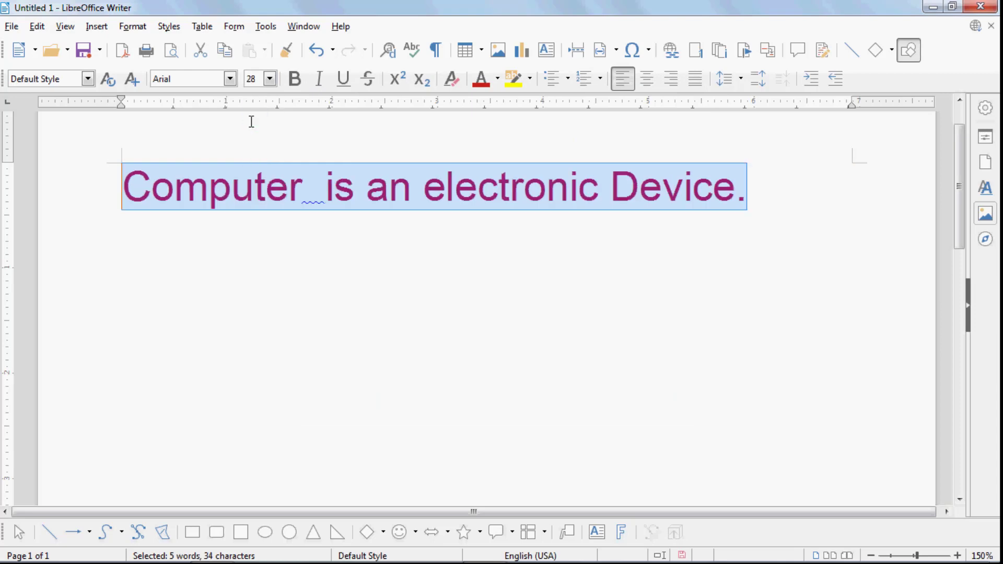
Apply the Blinking effect to the selected sentence in the character font effects and deselect the text to view it
left_click(131, 29)
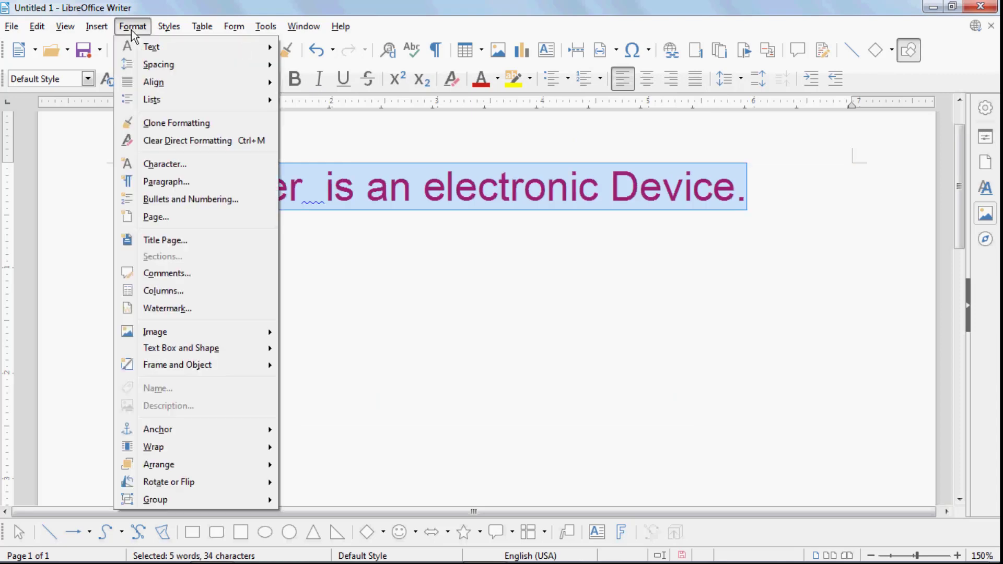
left_click(162, 168)
left_click(309, 298)
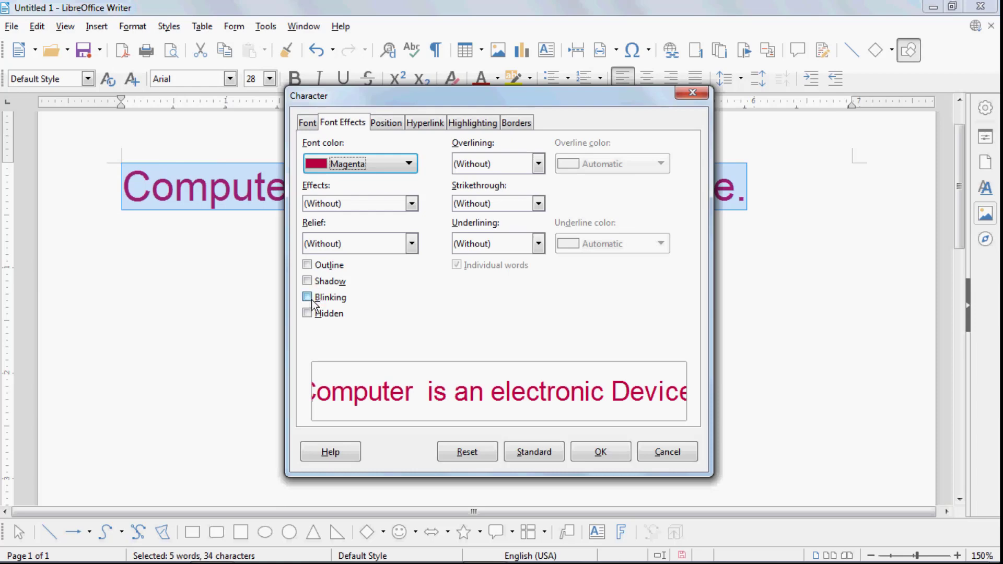
left_click(596, 451)
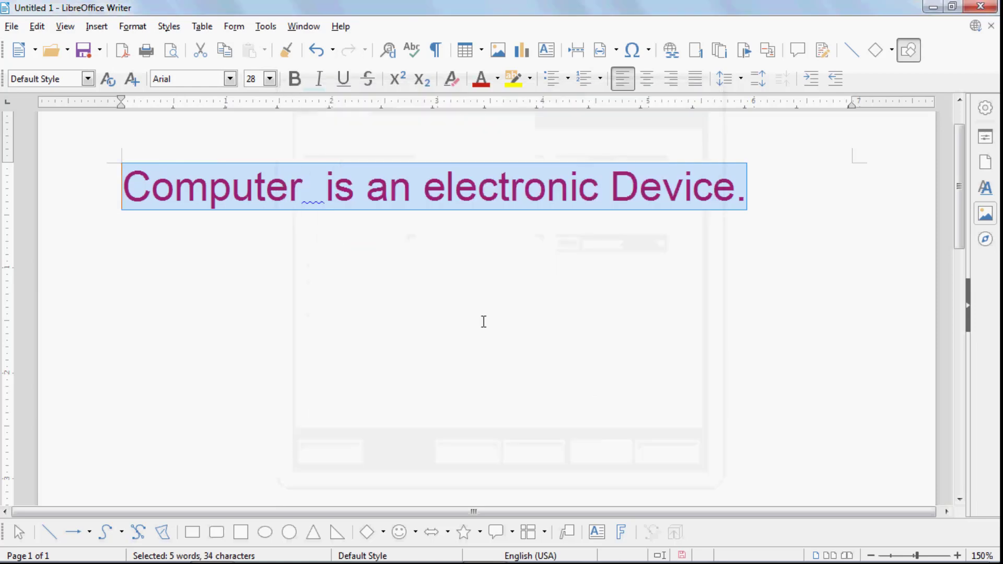
left_click(446, 284)
left_click(619, 195)
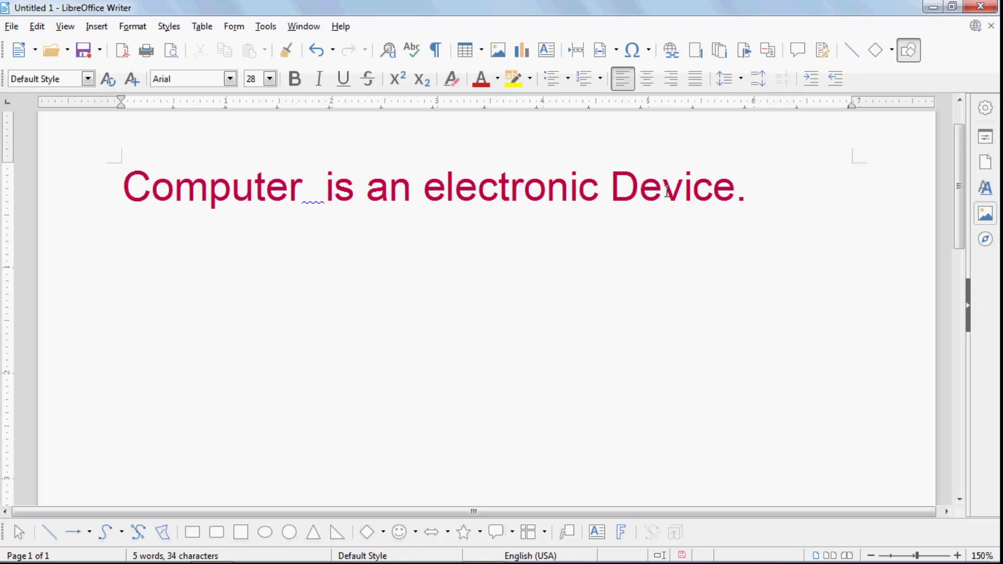
left_click(584, 178)
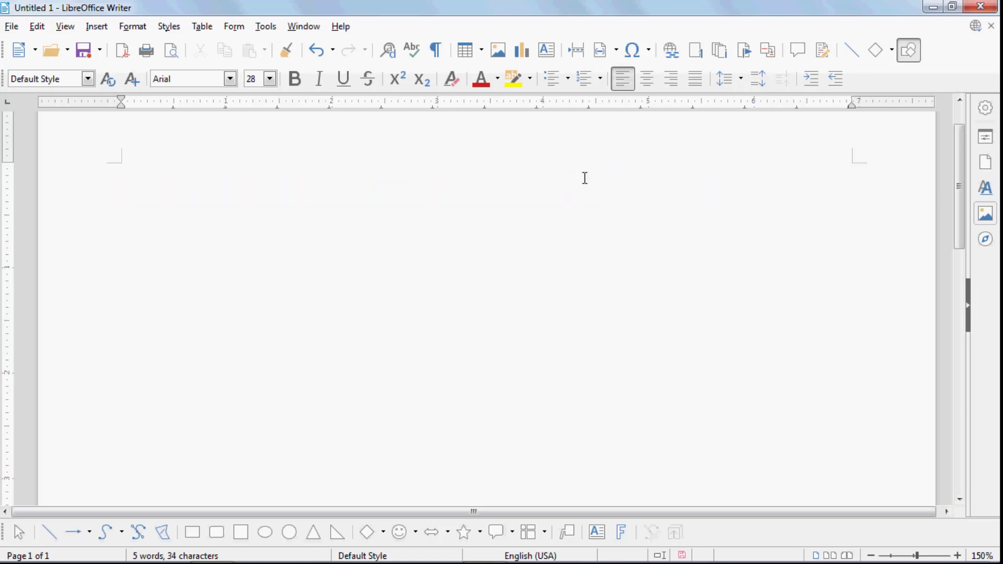
left_click(395, 188)
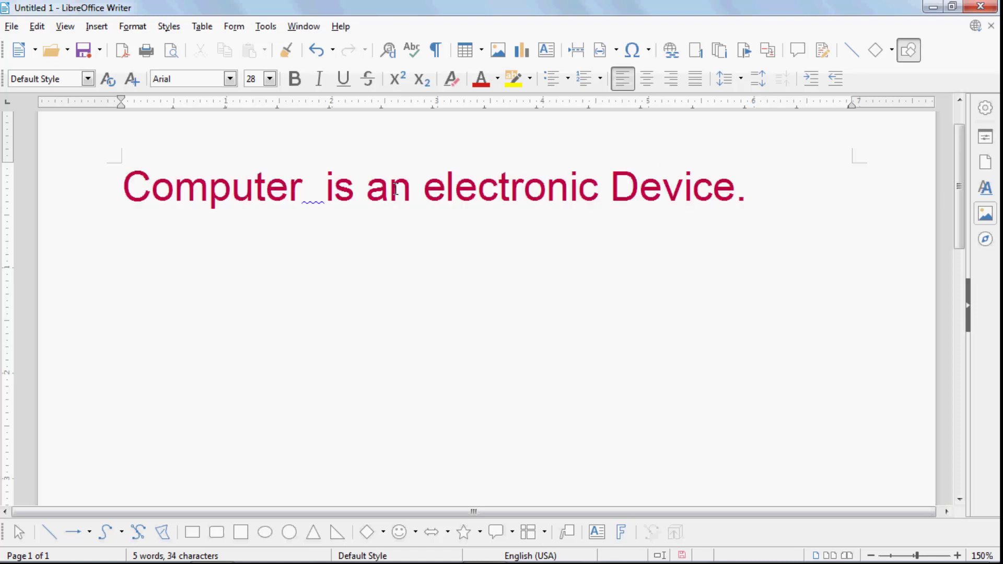
left_click(420, 189)
Reselect the whole sentence and remove its Blinking effect in the character font effects
left_click_drag(766, 196, 62, 152)
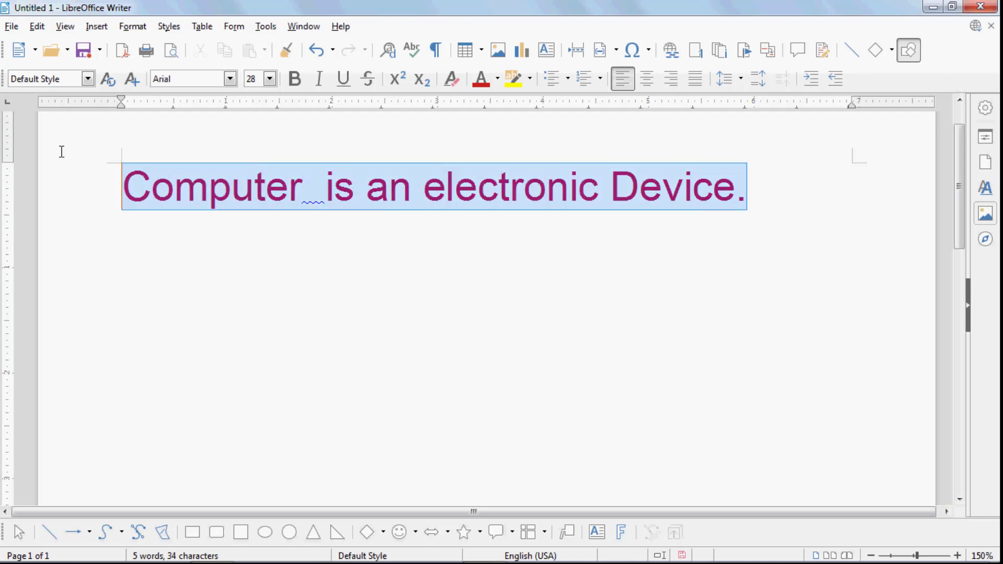
left_click(127, 27)
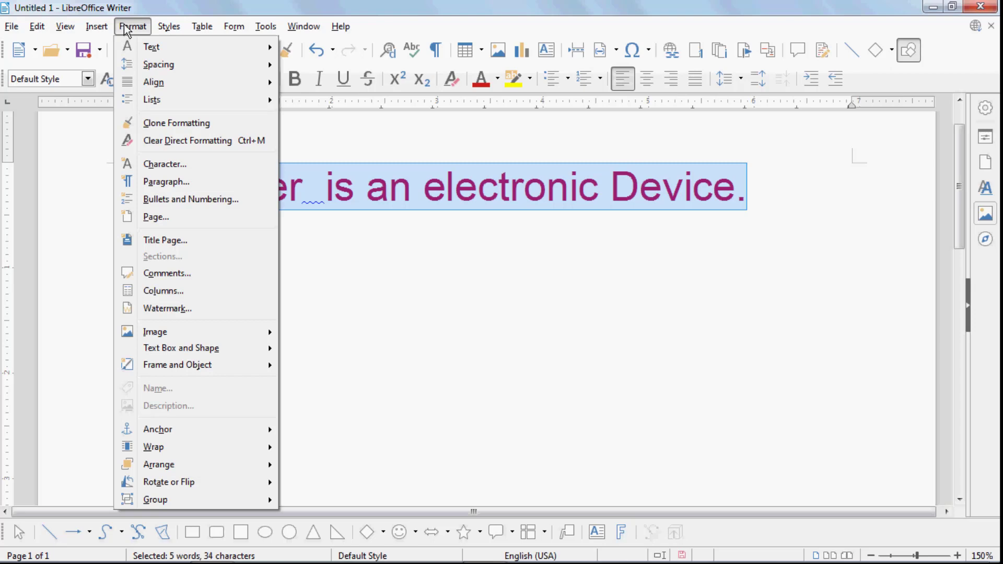
left_click(167, 163)
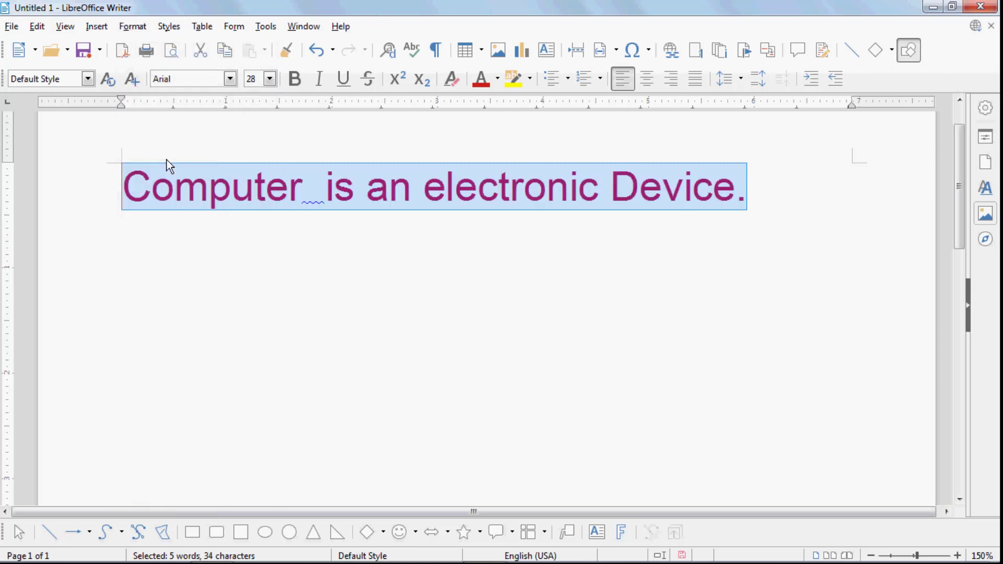
left_click(307, 296)
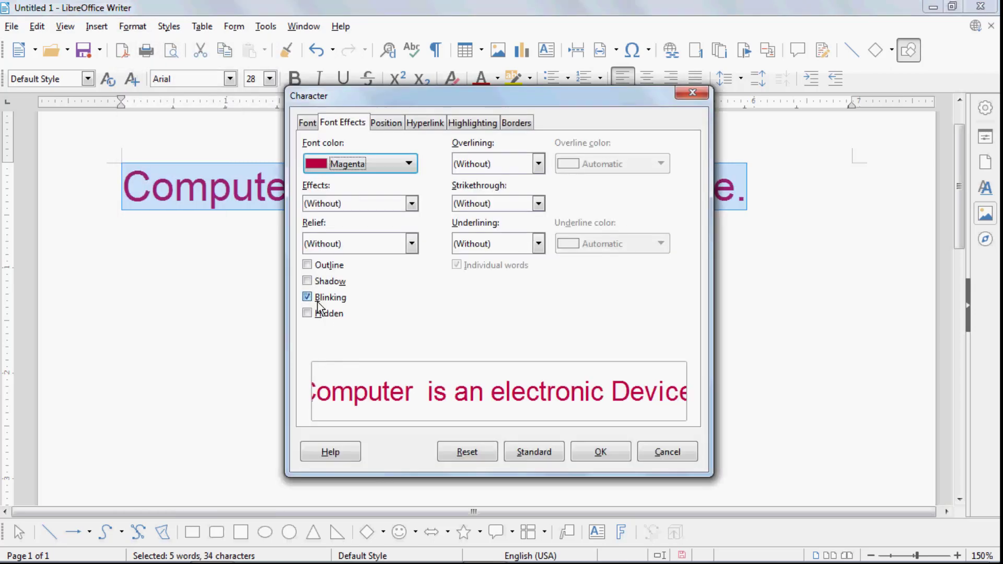
left_click(600, 451)
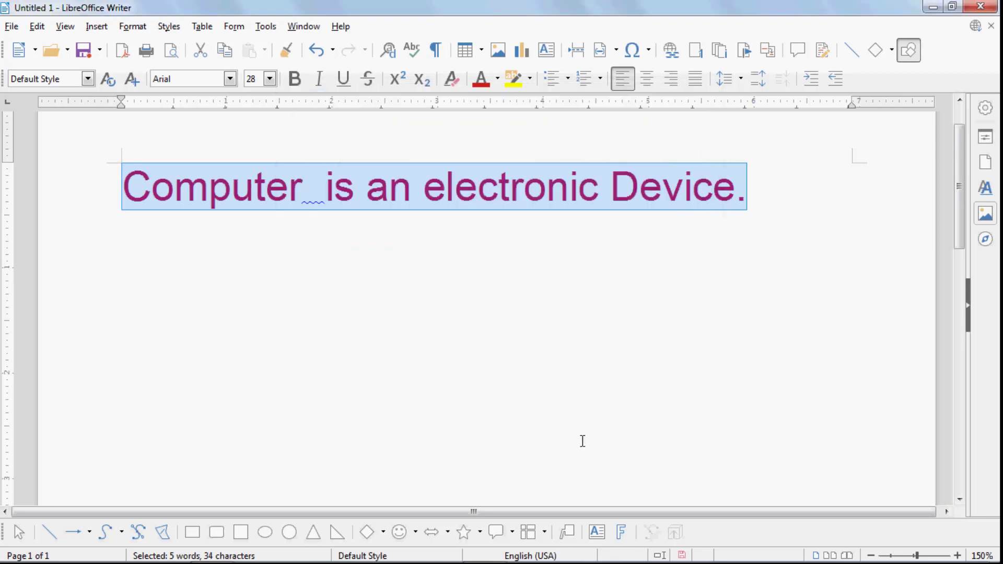
left_click(133, 26)
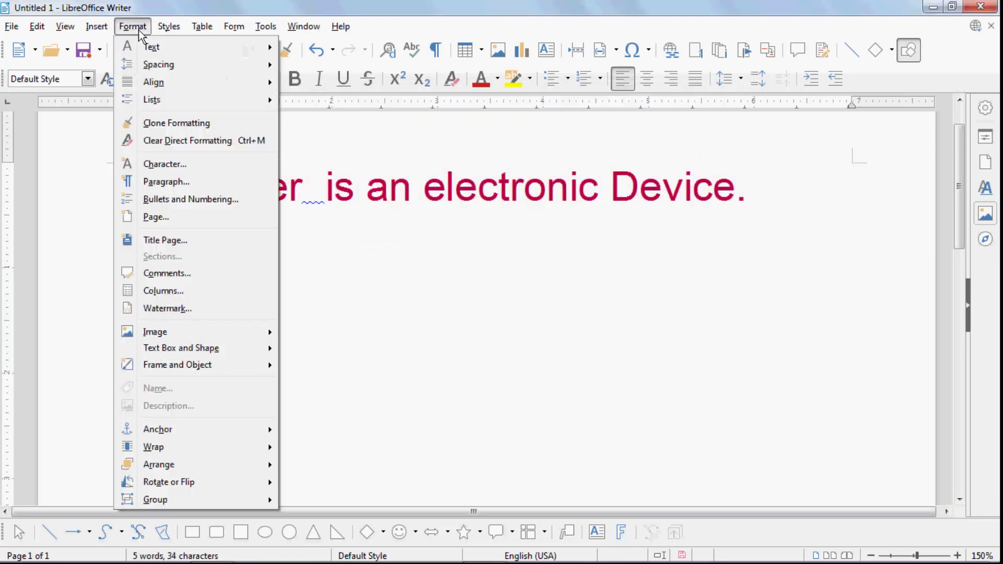
left_click(162, 164)
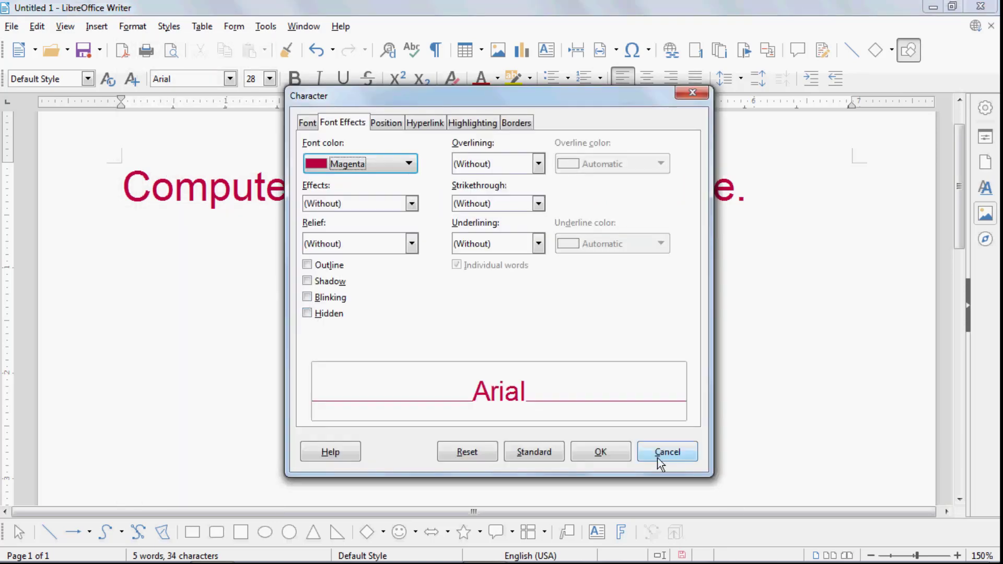
left_click(663, 452)
Try the Hidden font effect on the word "Computer" and undo it
left_click_drag(314, 186, 111, 180)
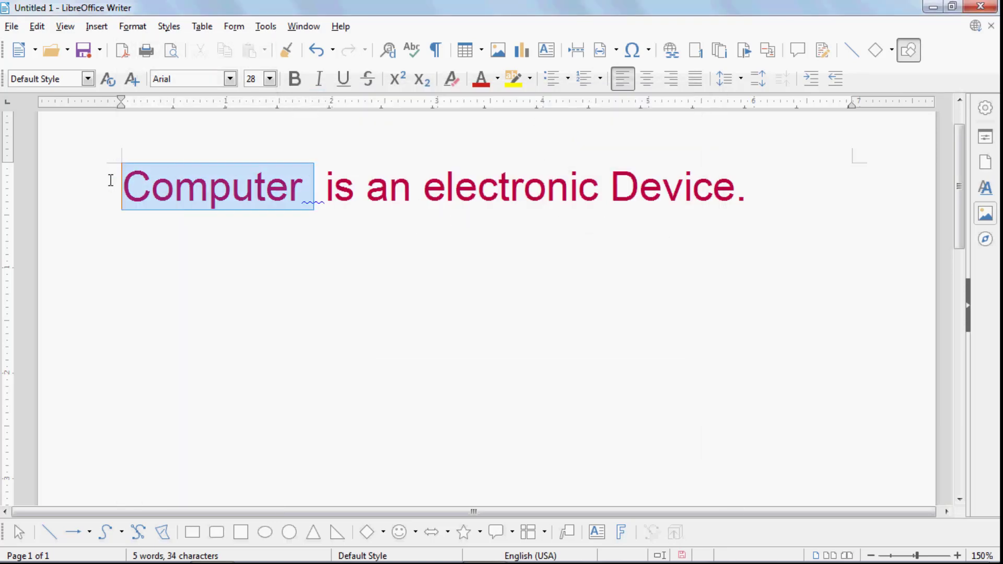
left_click(129, 27)
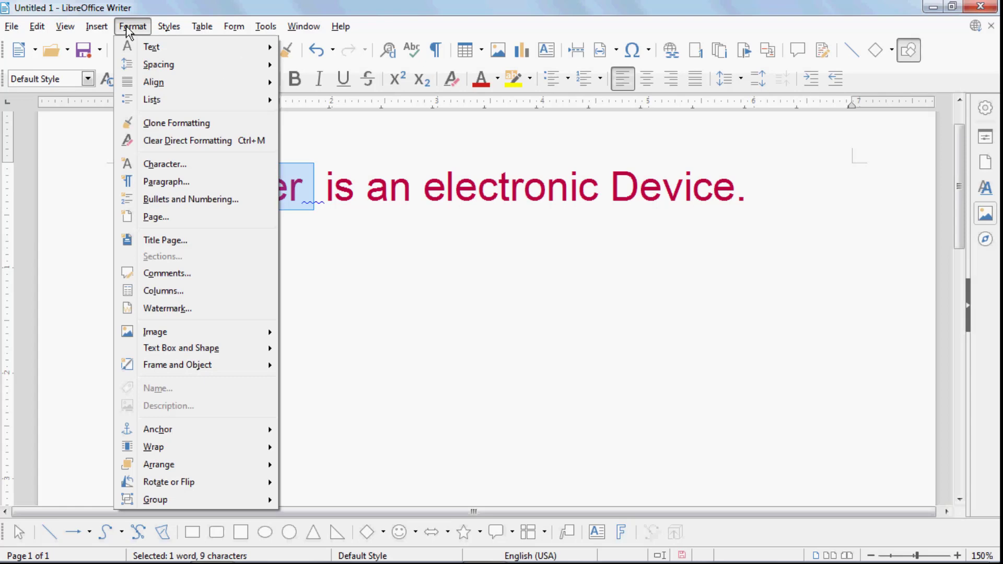
left_click(152, 162)
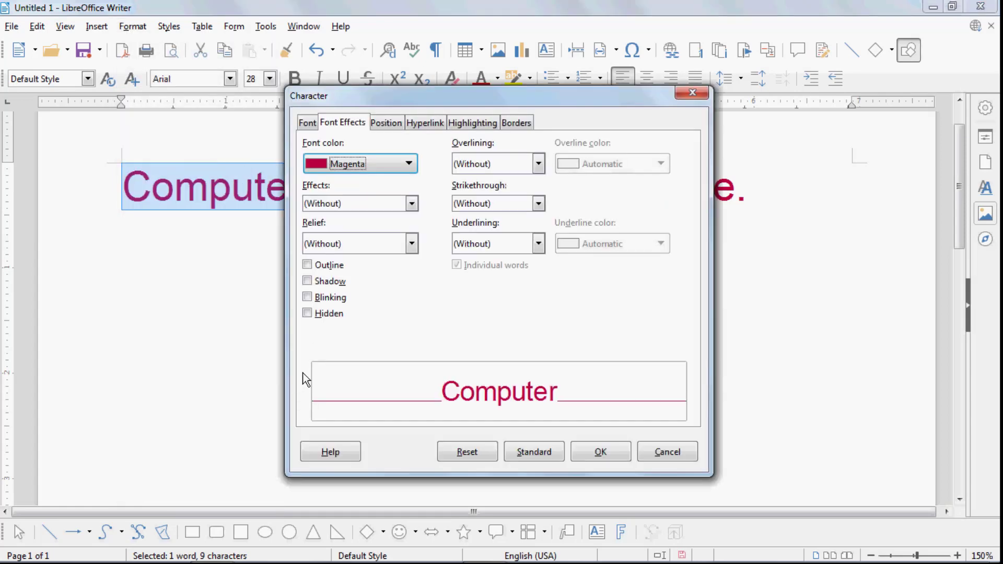
left_click(307, 312)
left_click(580, 452)
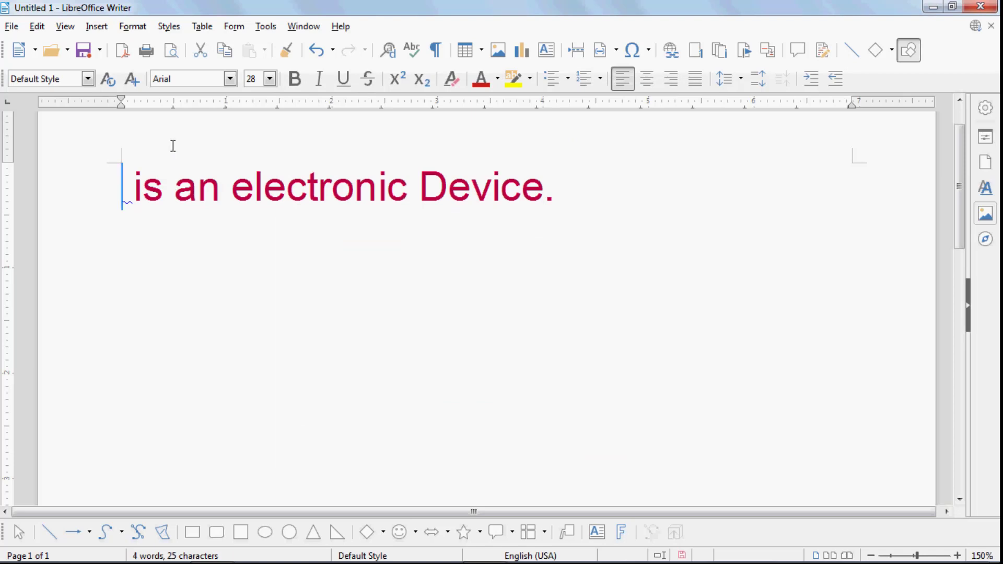
key("ctrl+z")
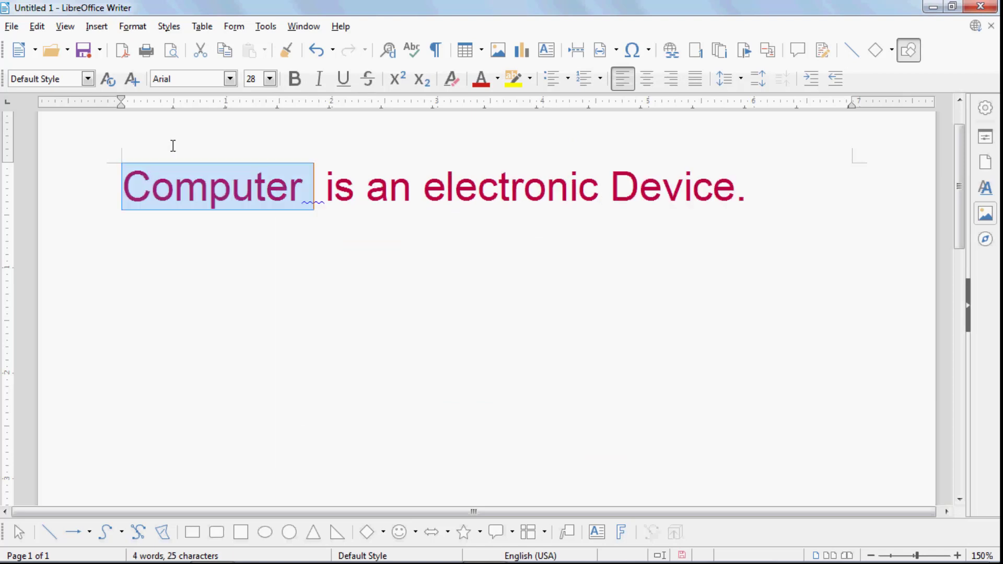
Examine the character position, rotation, scaling and spacing settings for the word "Computer" and leave them without changes
left_click(140, 29)
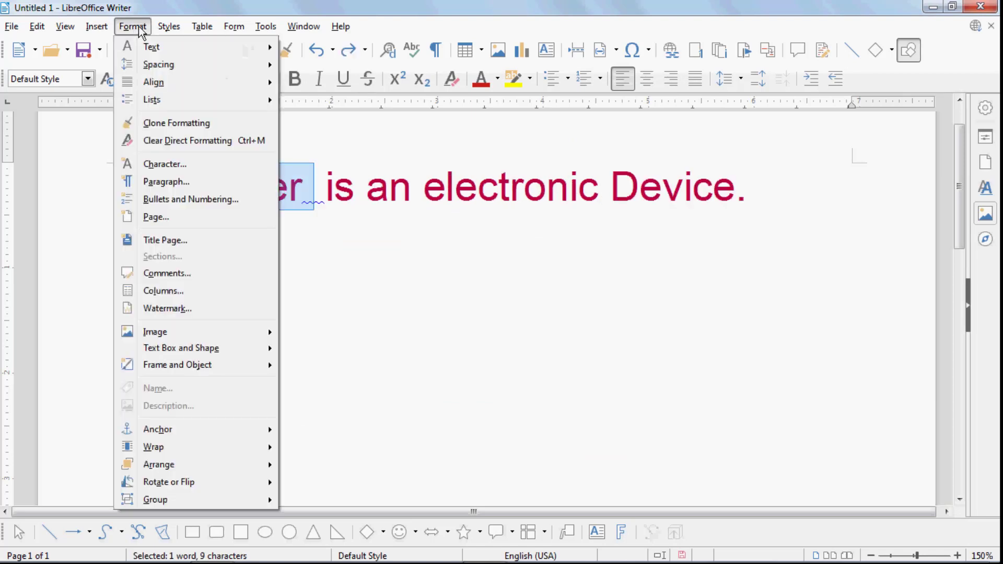
left_click(168, 166)
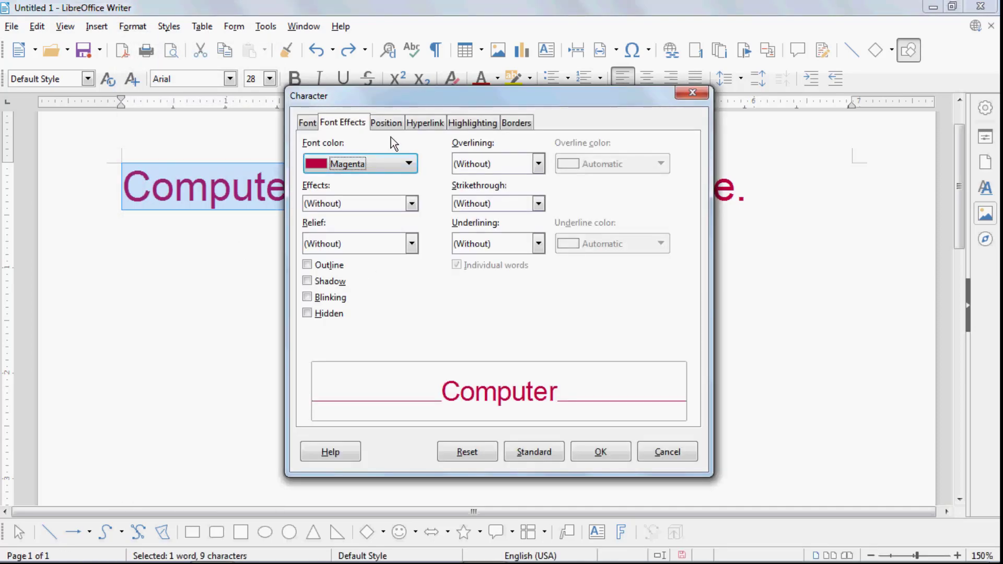
left_click(392, 126)
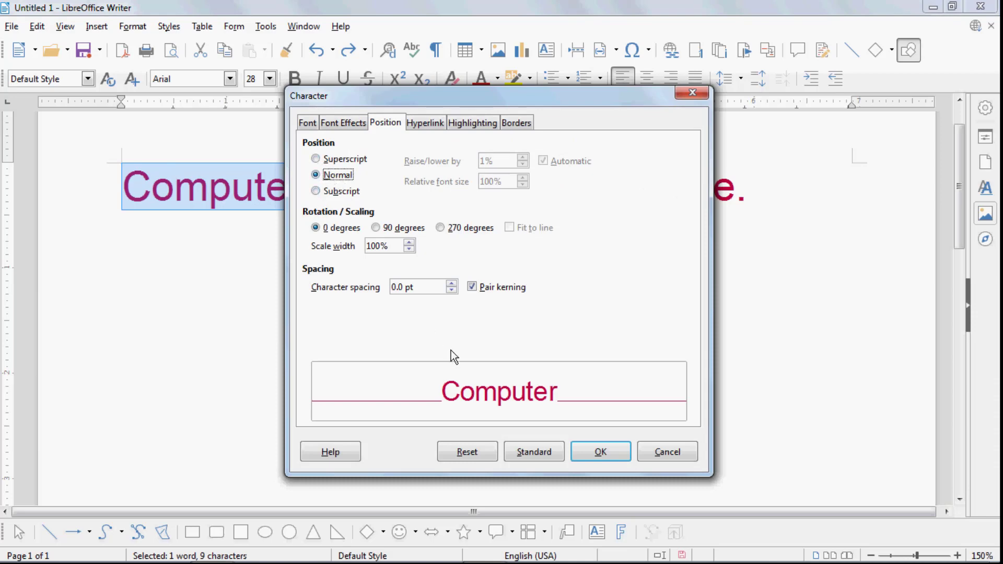
left_click(665, 451)
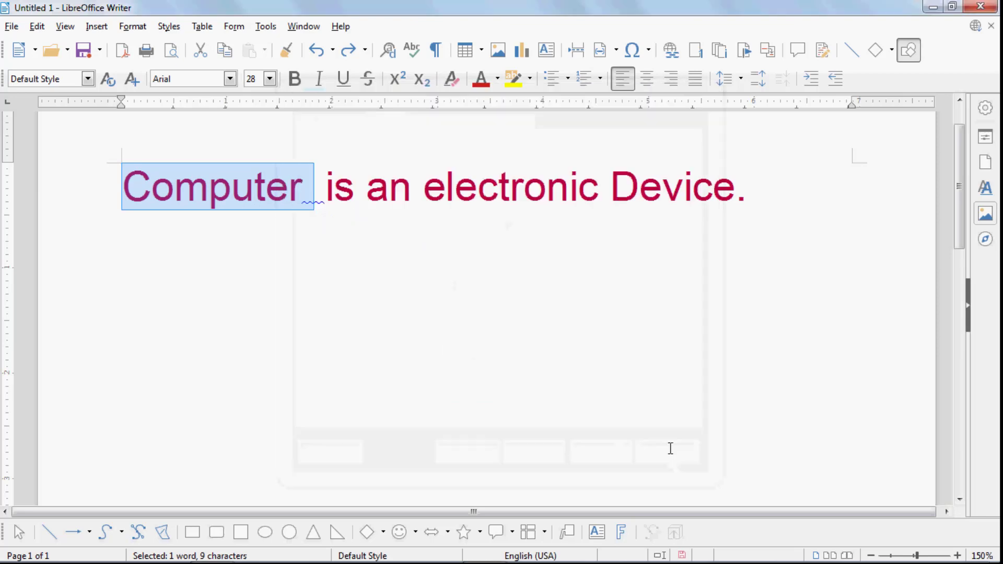
Add a new line reading "H2O" below the sentence
left_click(805, 195)
key("Return")
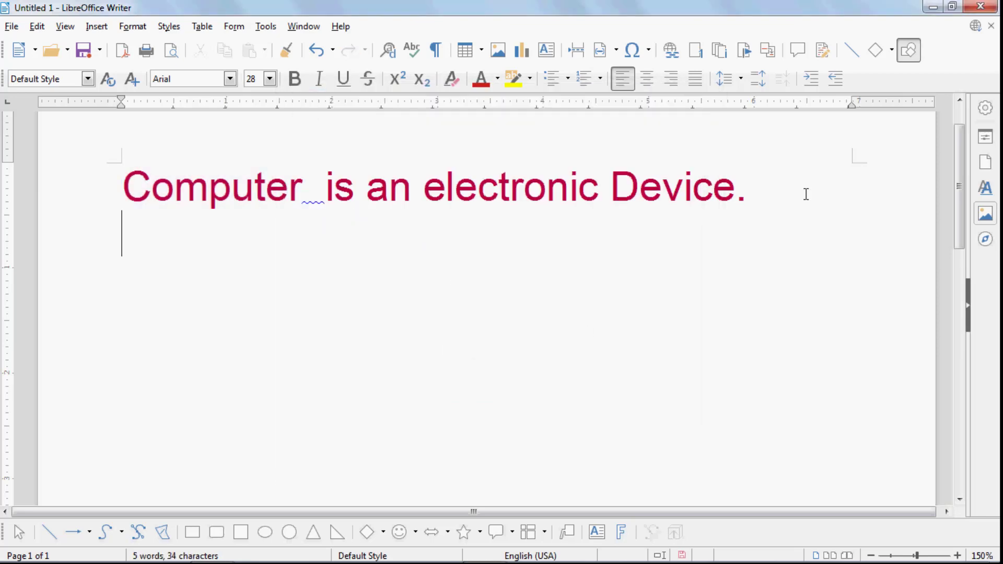
type("H2O")
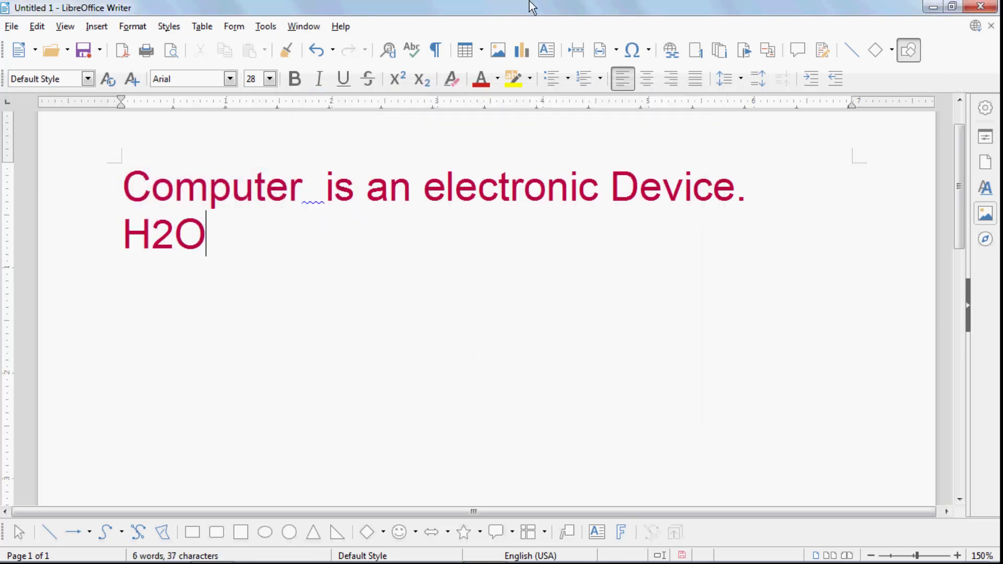
Format the 2 in "H2O" as Subscript in the character position settings
left_click_drag(157, 238, 175, 238)
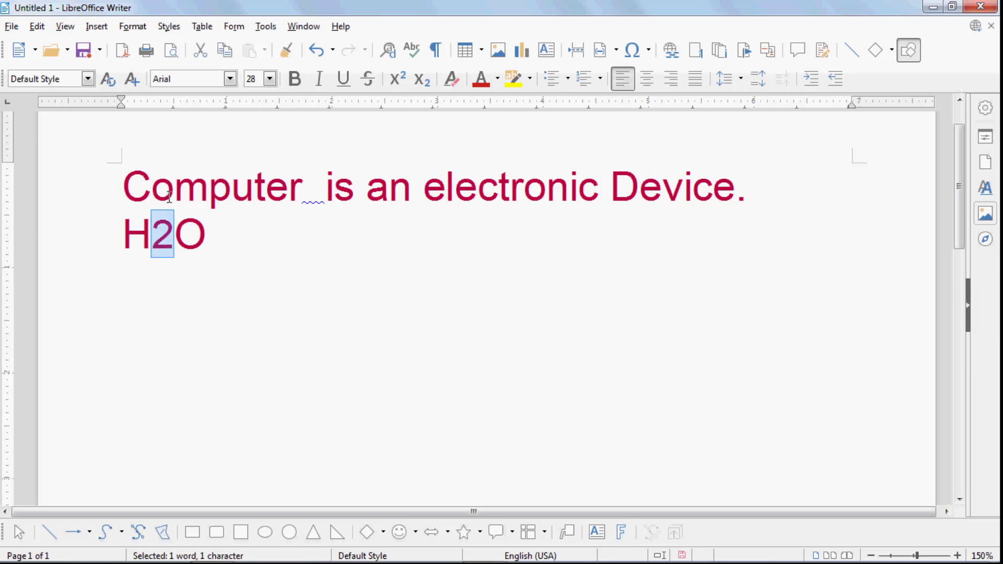
left_click(134, 27)
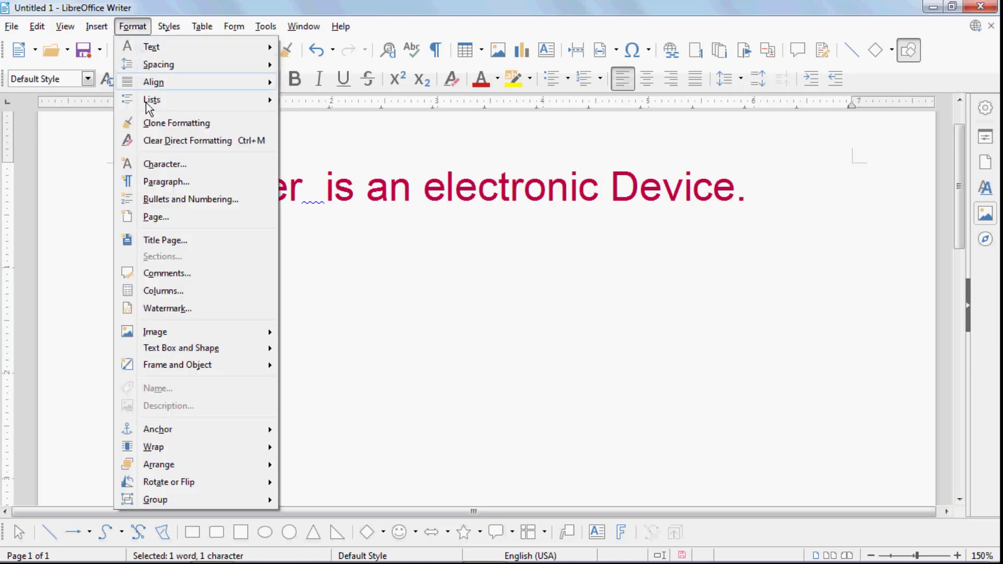
left_click(162, 162)
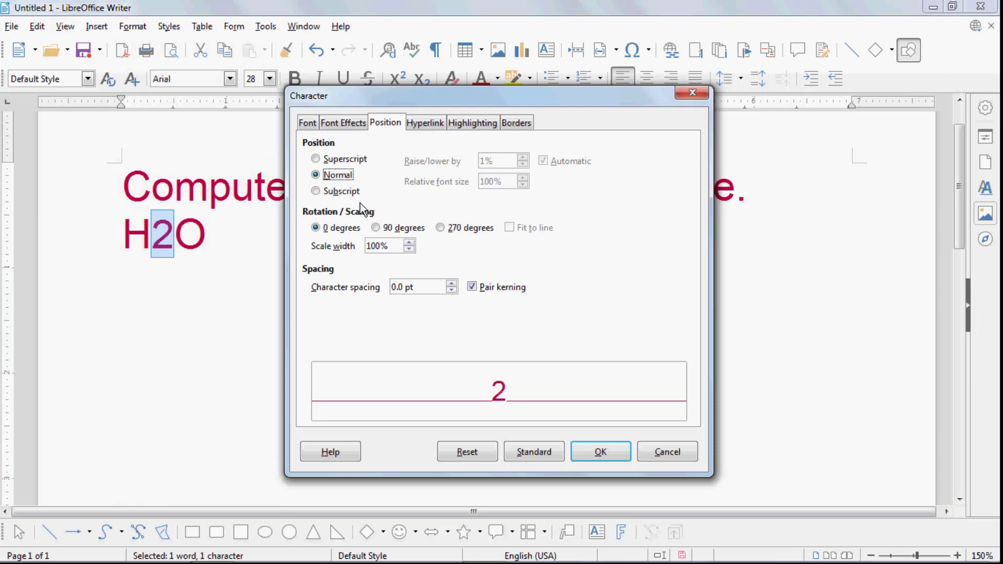
left_click(315, 190)
left_click(595, 451)
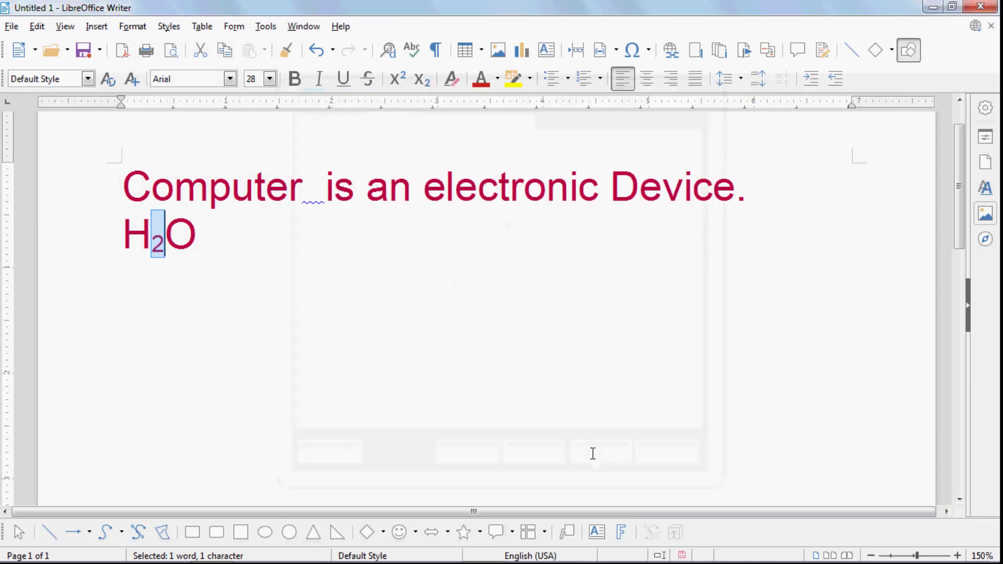
Add a new line reading "Ist" below "H2O"
left_click(213, 236)
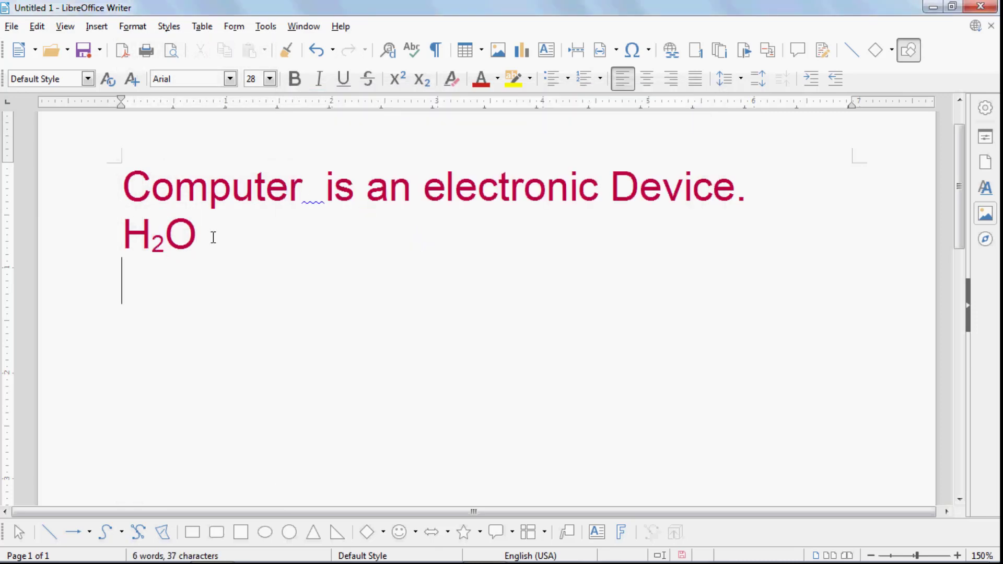
type("Ist")
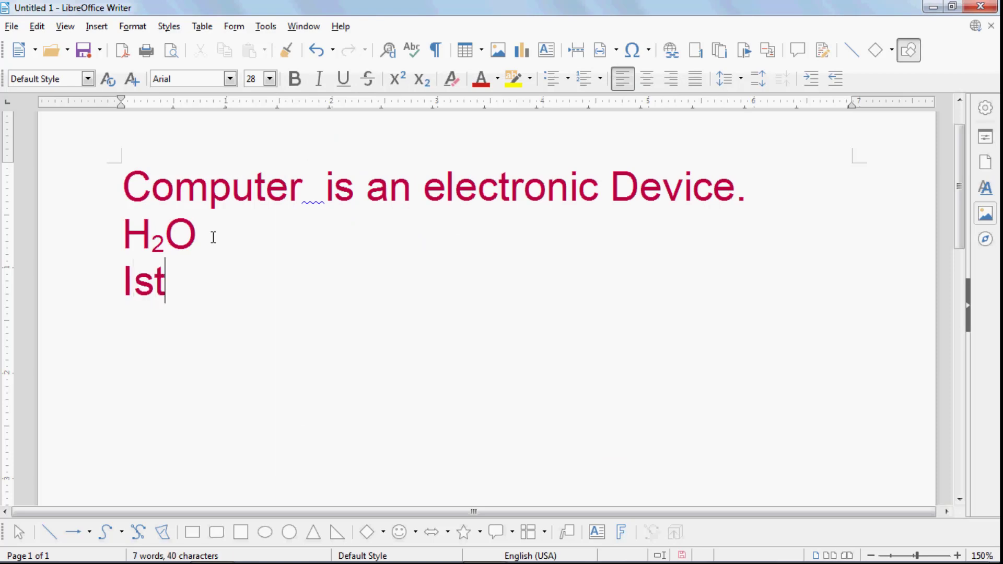
Format the letters "st" in "Ist" as Superscript in the character position settings
key("Left")
key("Left")
key("shift+Right")
key("shift+Right")
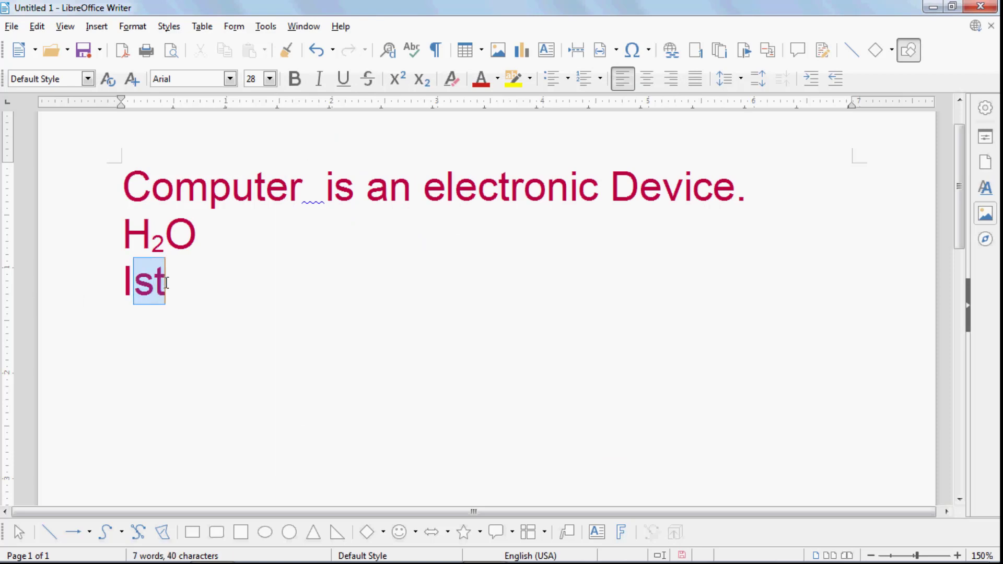
left_click(134, 26)
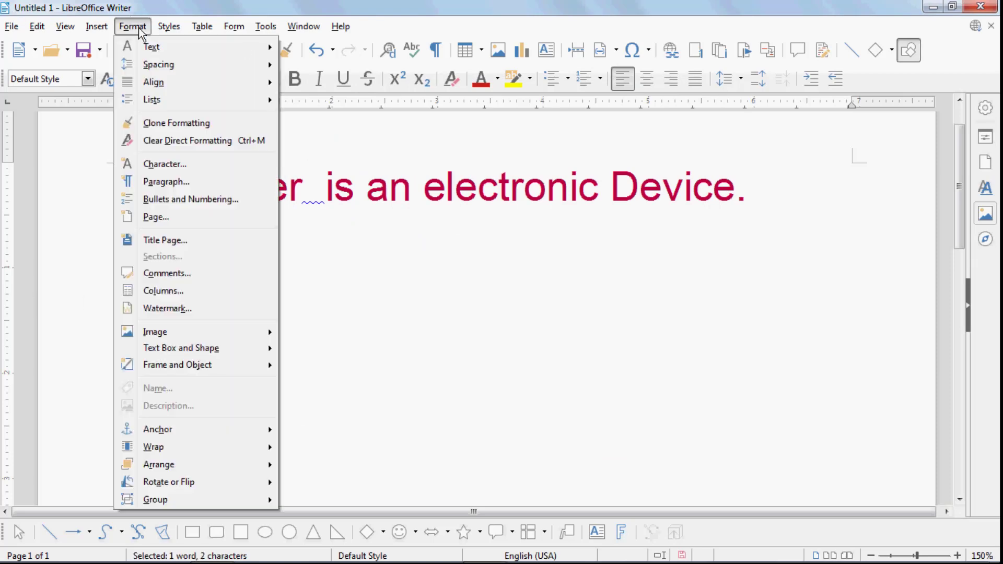
left_click(166, 163)
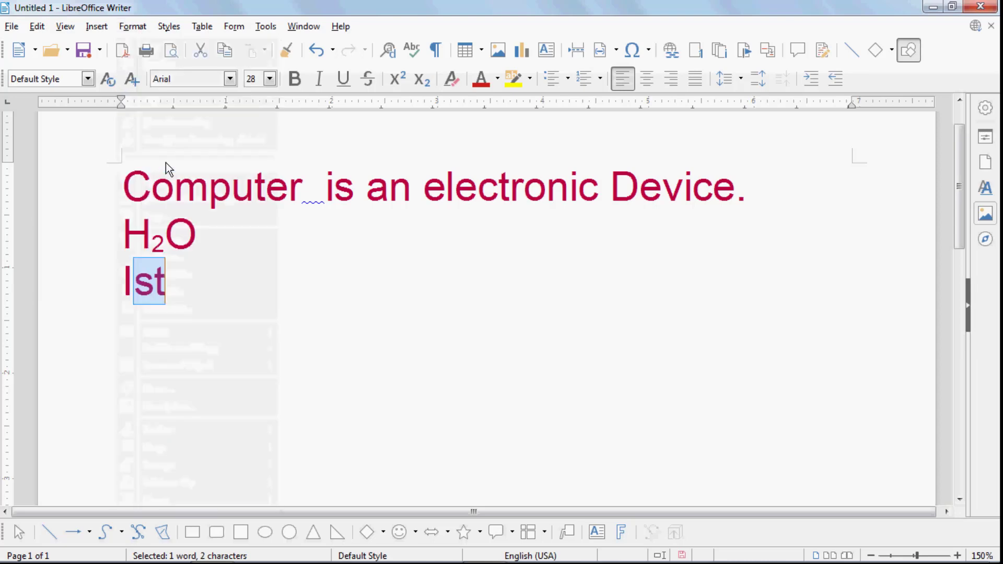
left_click(326, 159)
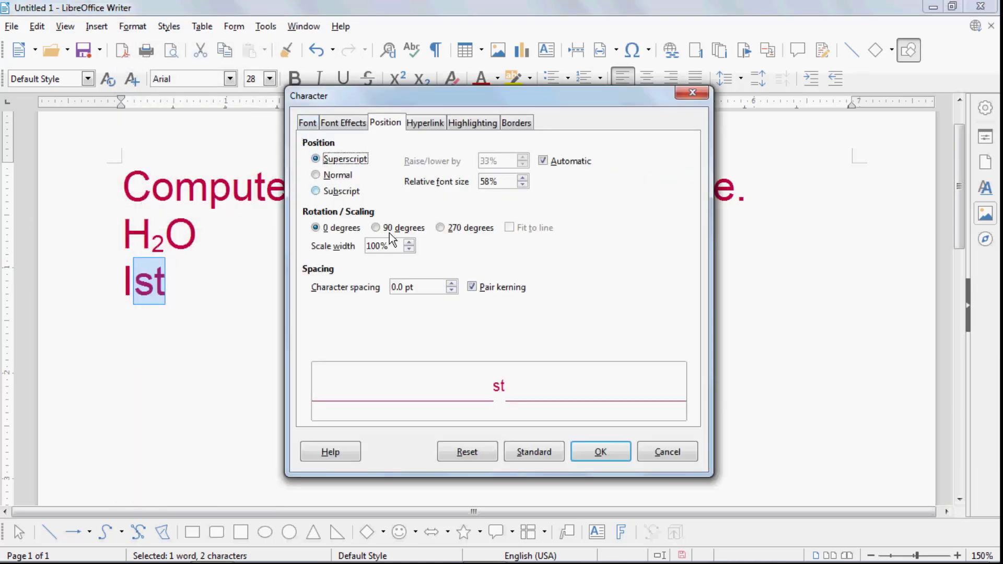
left_click(595, 452)
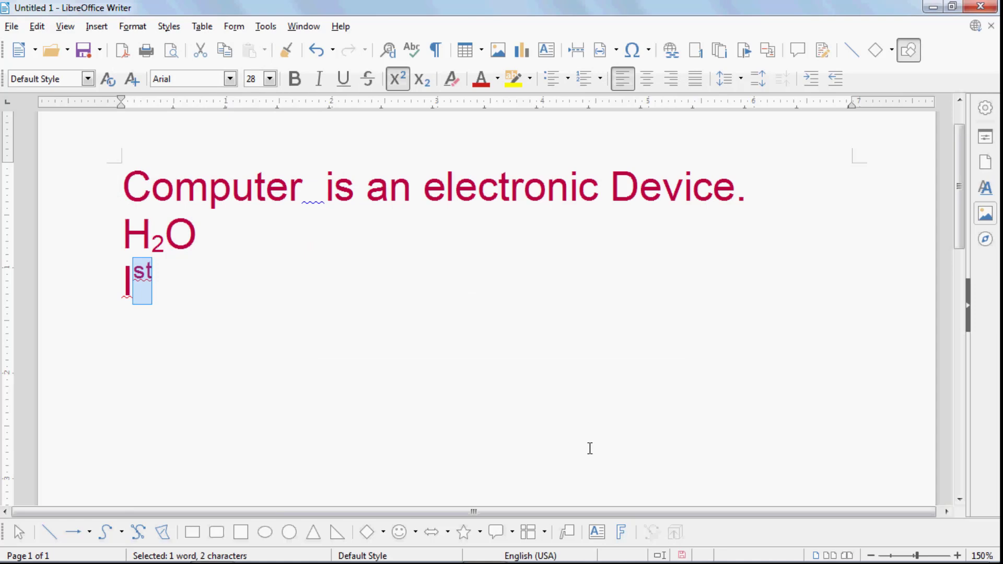
Set the position of the letters "st" in "Ist" back to Normal
left_click(141, 24)
left_click(159, 173)
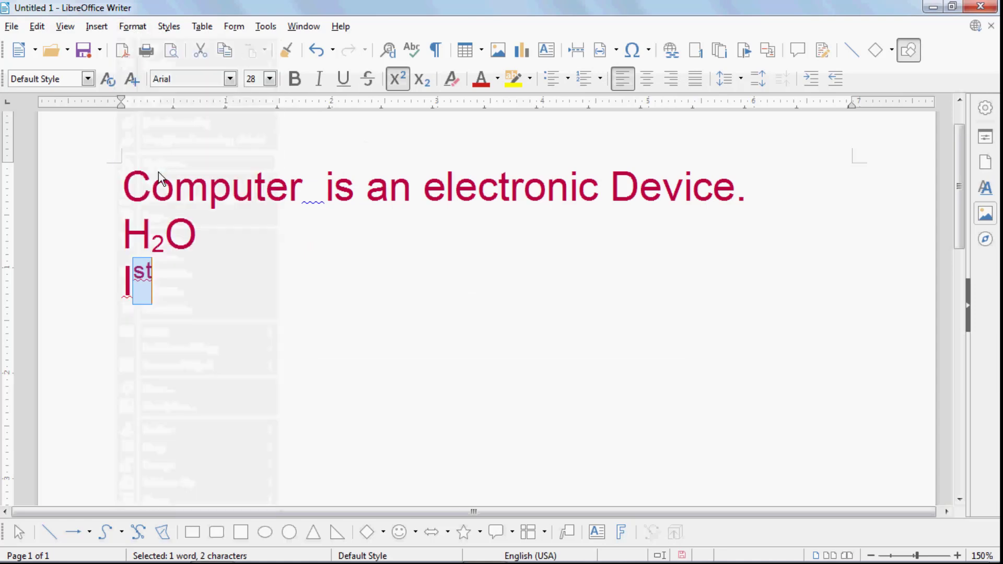
left_click(315, 175)
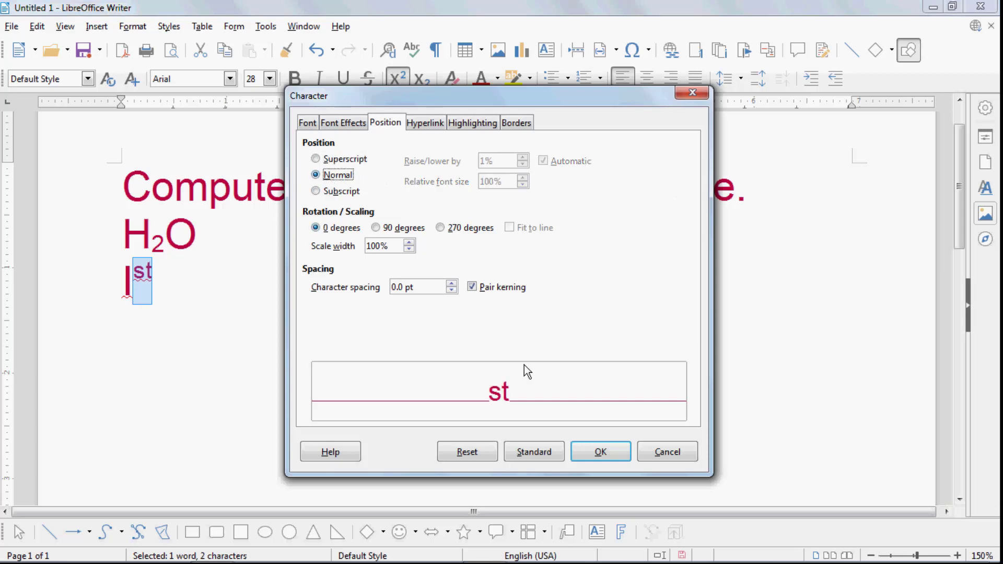
left_click(584, 459)
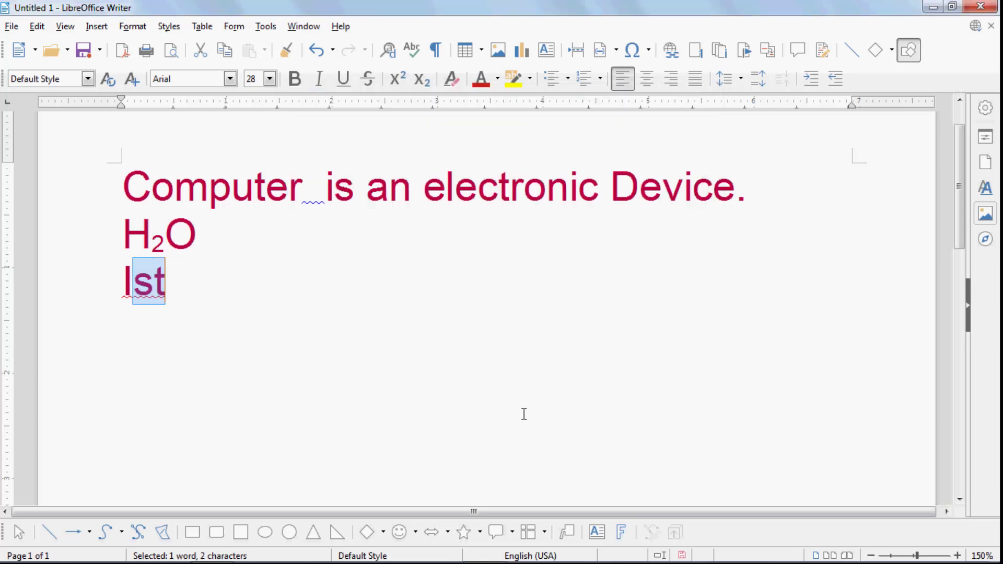
Rotate the sentence "Computer is an electronic Device." by 90 degrees in the character position settings and view the rotated text
left_click_drag(118, 177, 763, 206)
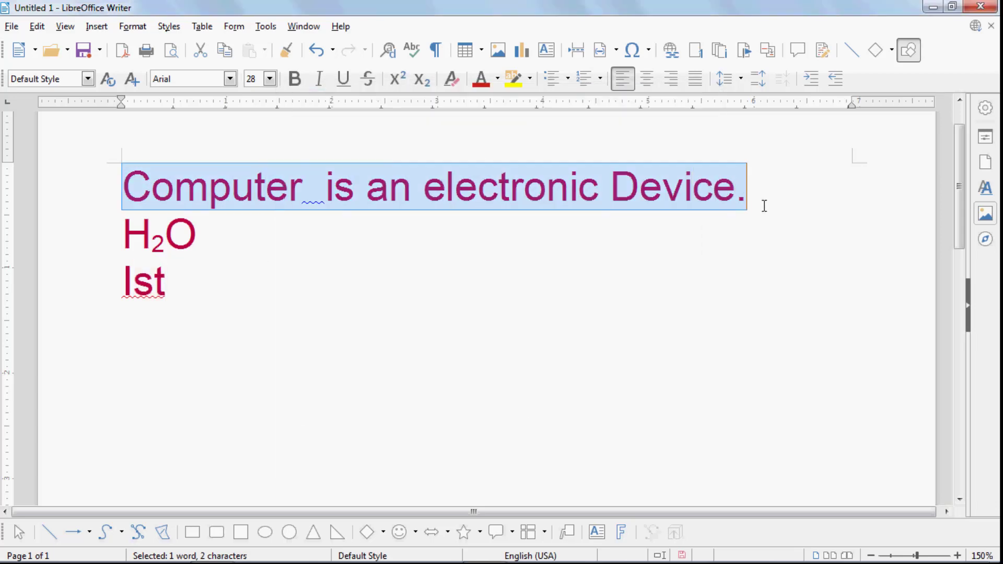
left_click(128, 27)
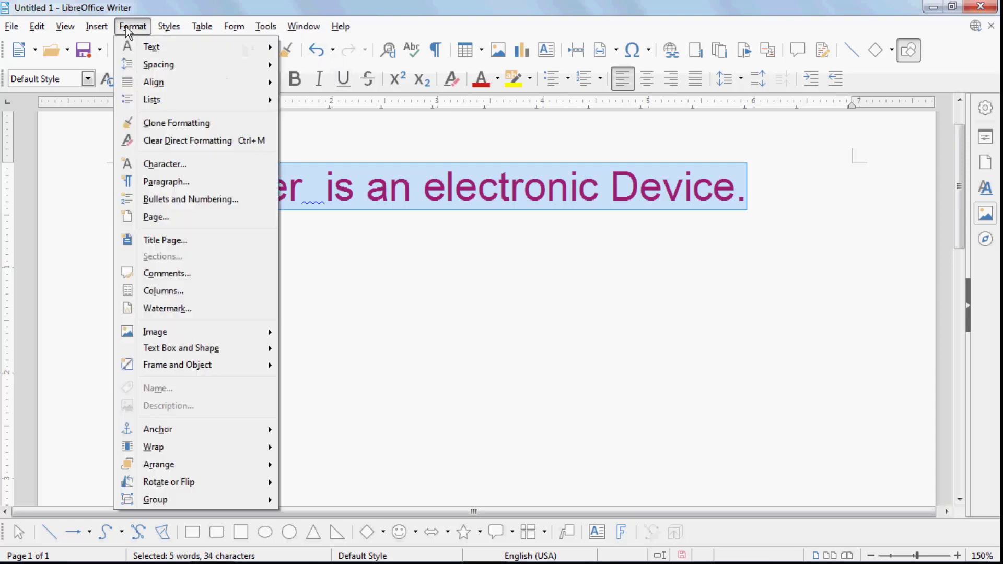
left_click(174, 165)
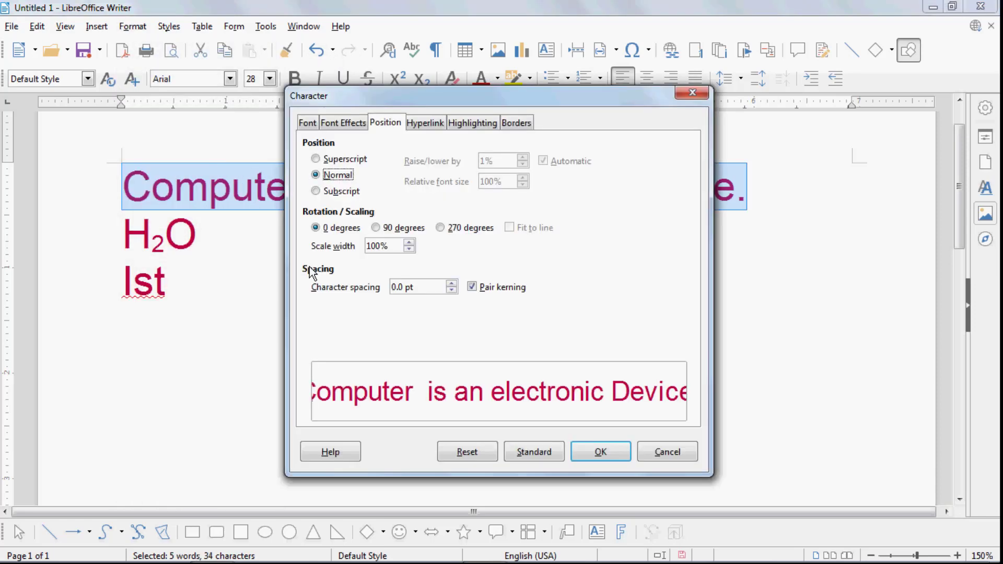
left_click(393, 228)
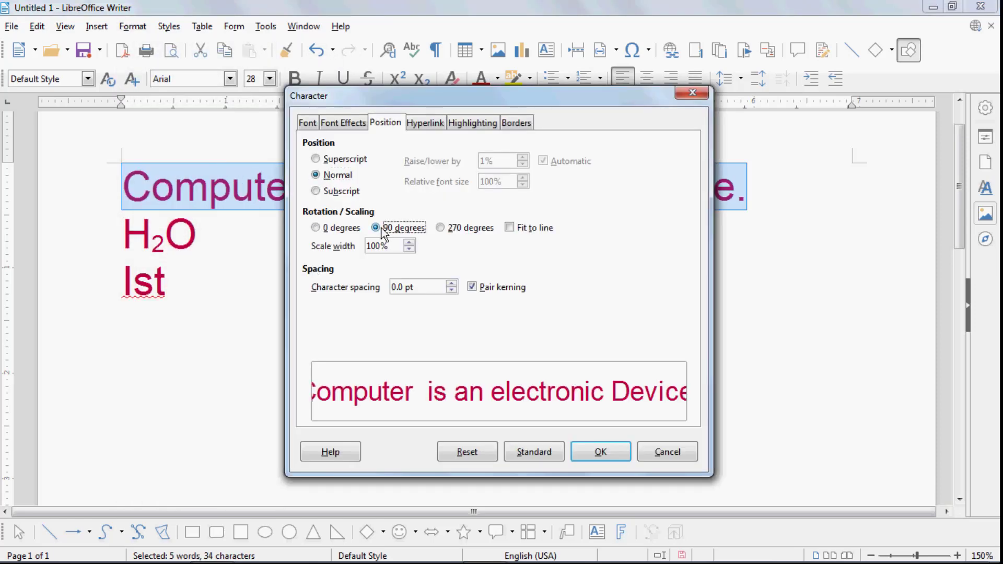
left_click(592, 448)
scroll(233, 367, "down", 5)
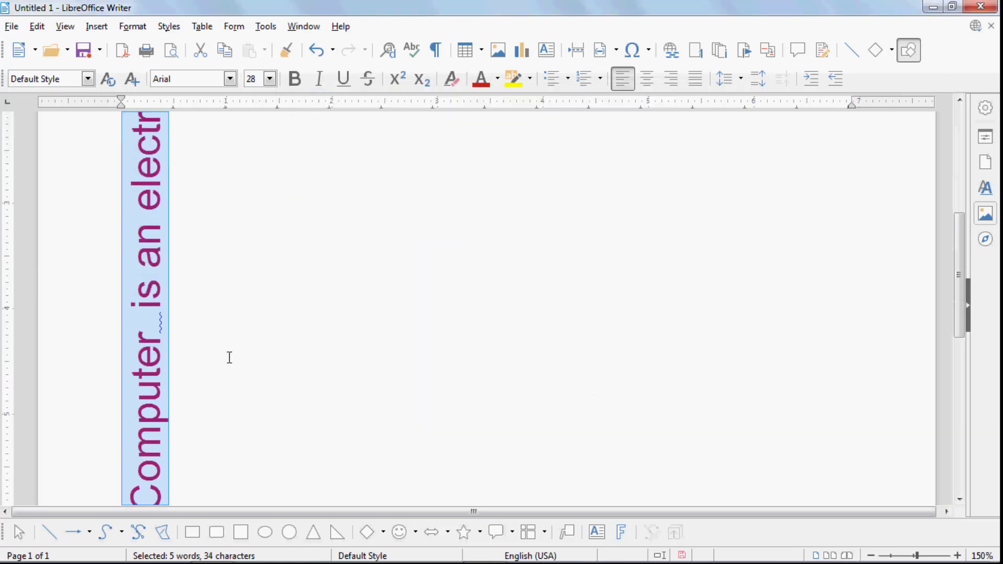
scroll(226, 329, "down", 3)
scroll(227, 329, "up", 6)
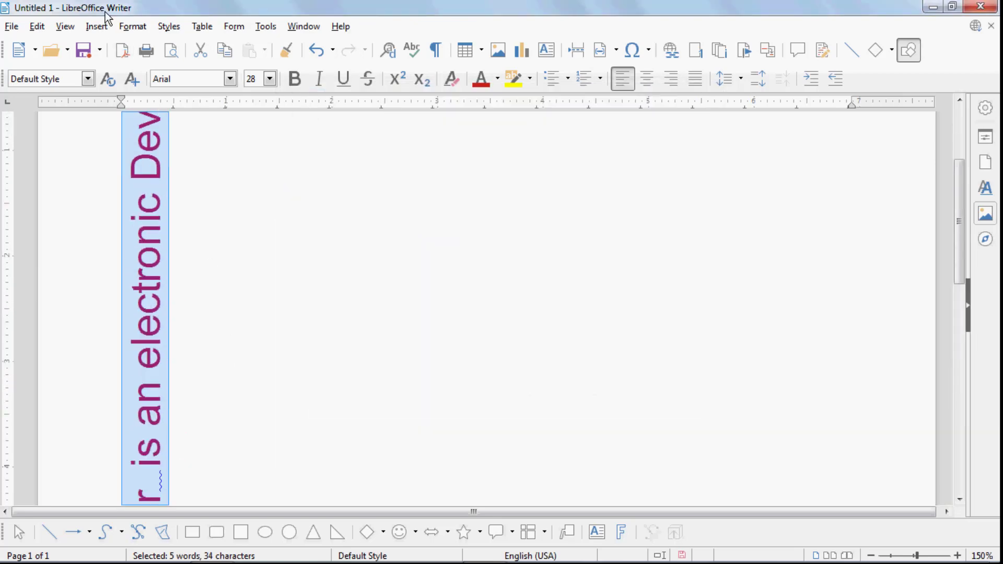
Change the rotation of the sentence to 270 degrees and view the rotated text
left_click(97, 27)
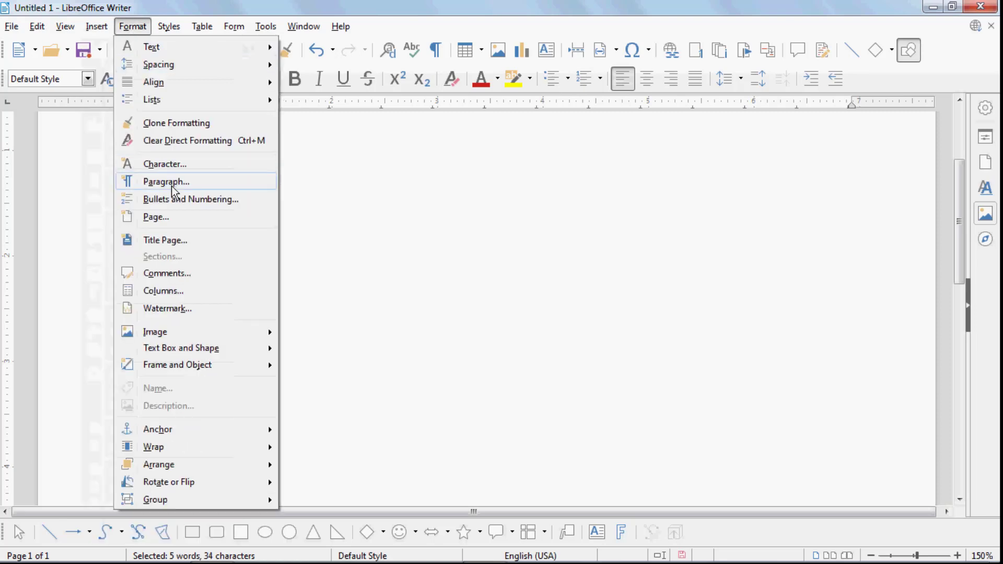
left_click(171, 170)
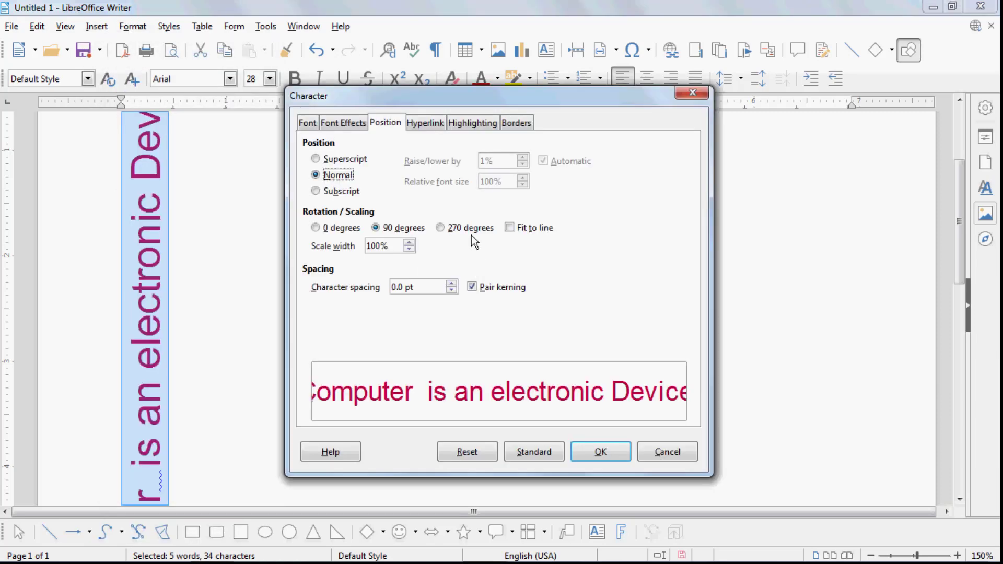
left_click(468, 229)
left_click(601, 452)
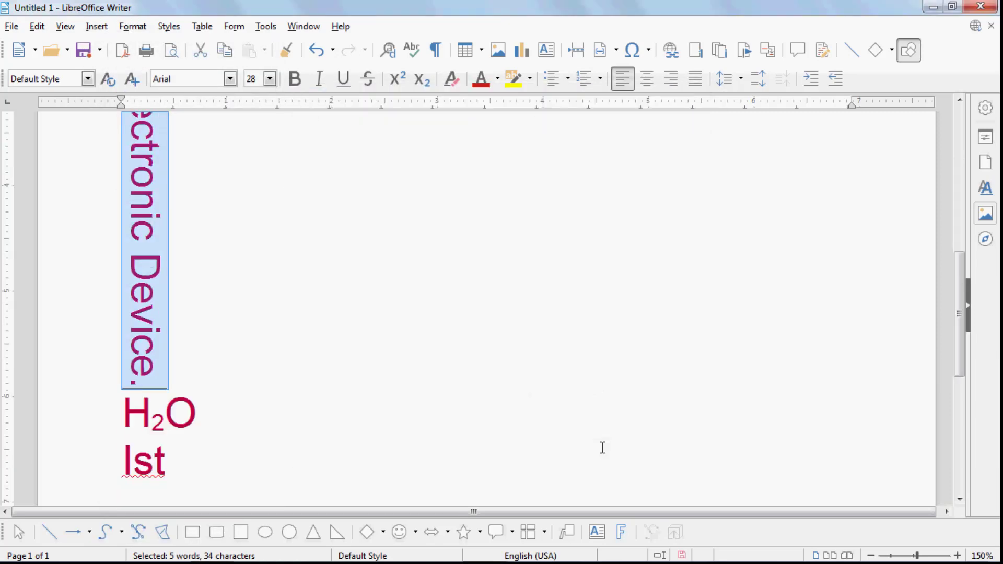
scroll(446, 335, "up", 8)
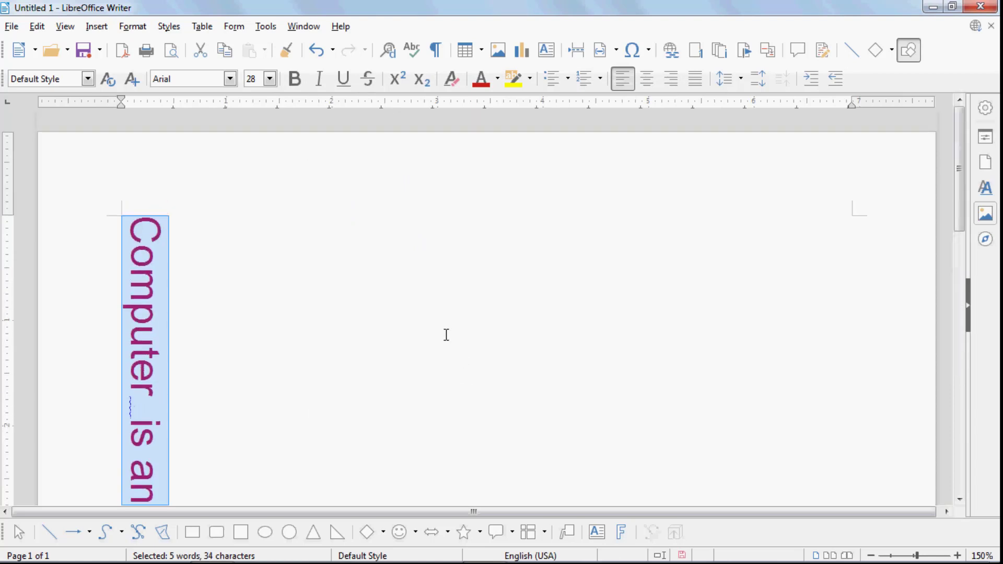
scroll(329, 226, "down", 1)
Enable Fit to line for the rotated sentence in the character position settings
left_click(133, 26)
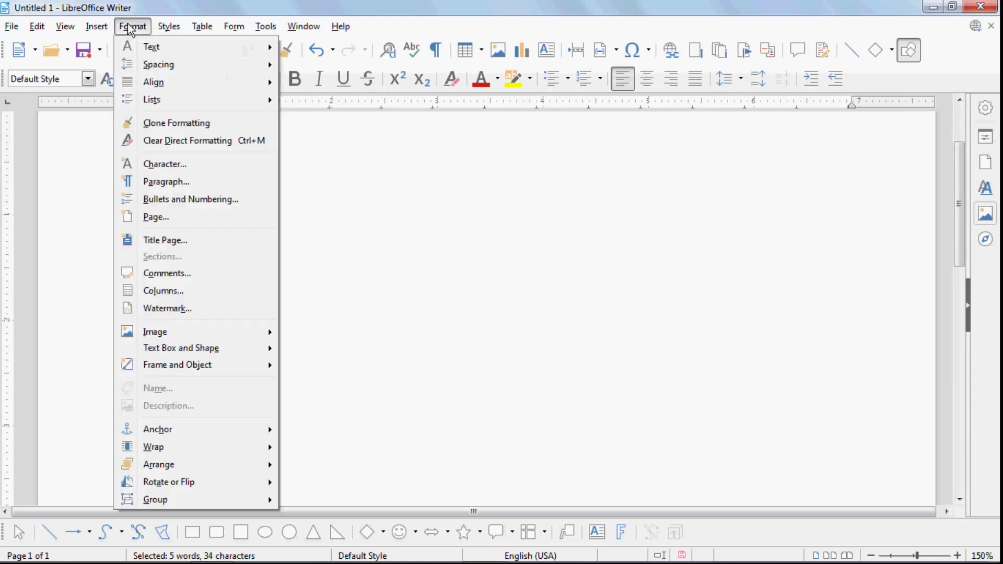
left_click(165, 168)
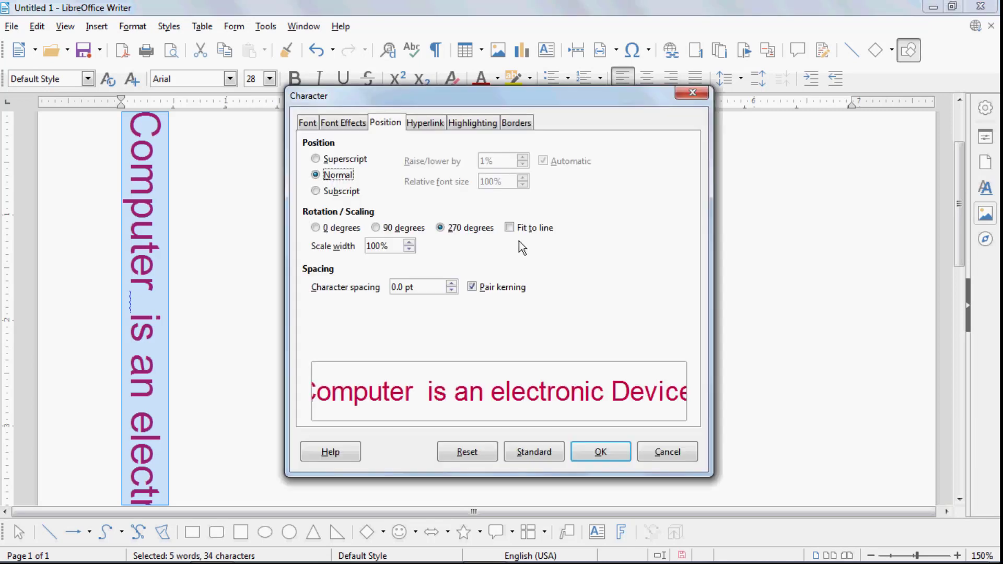
left_click(510, 228)
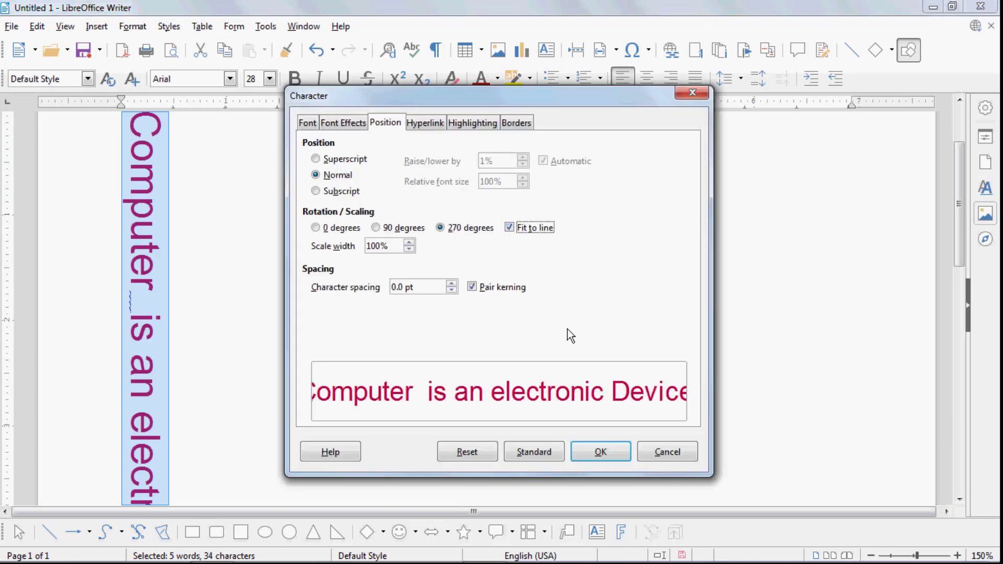
left_click(600, 452)
scroll(230, 399, "up", 6)
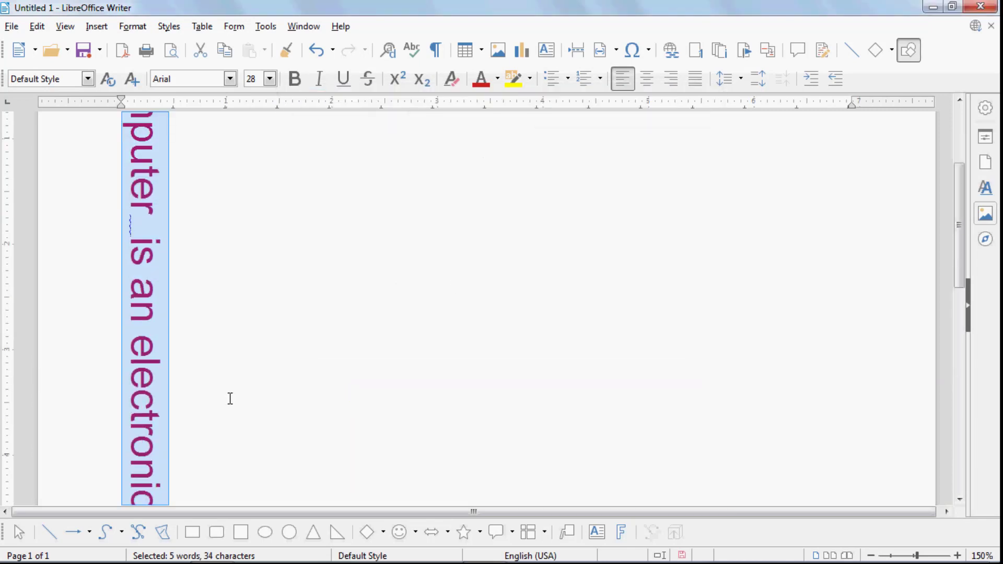
Set the sentence's rotation back to 0 degrees in the character position settings
left_click(114, 29)
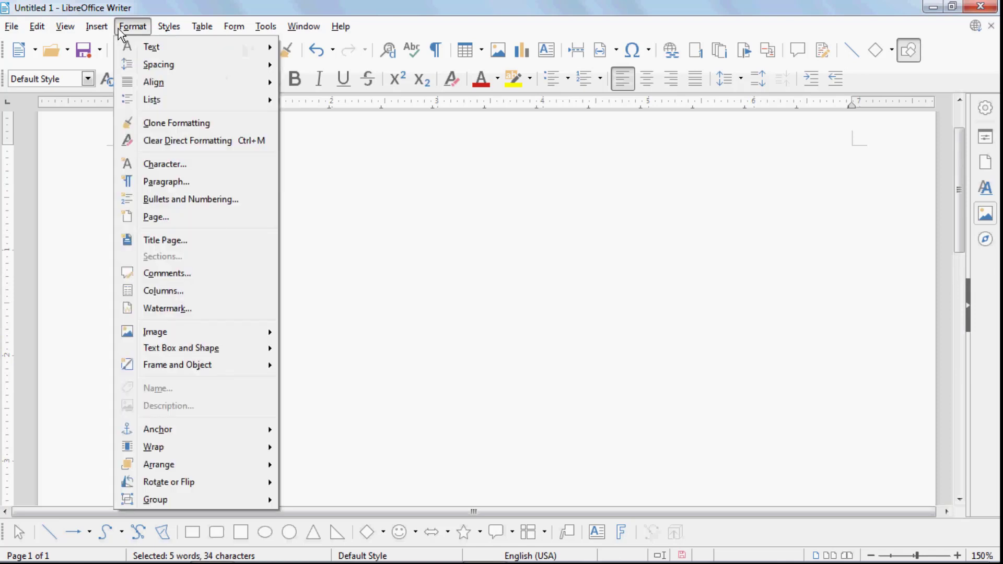
left_click(158, 165)
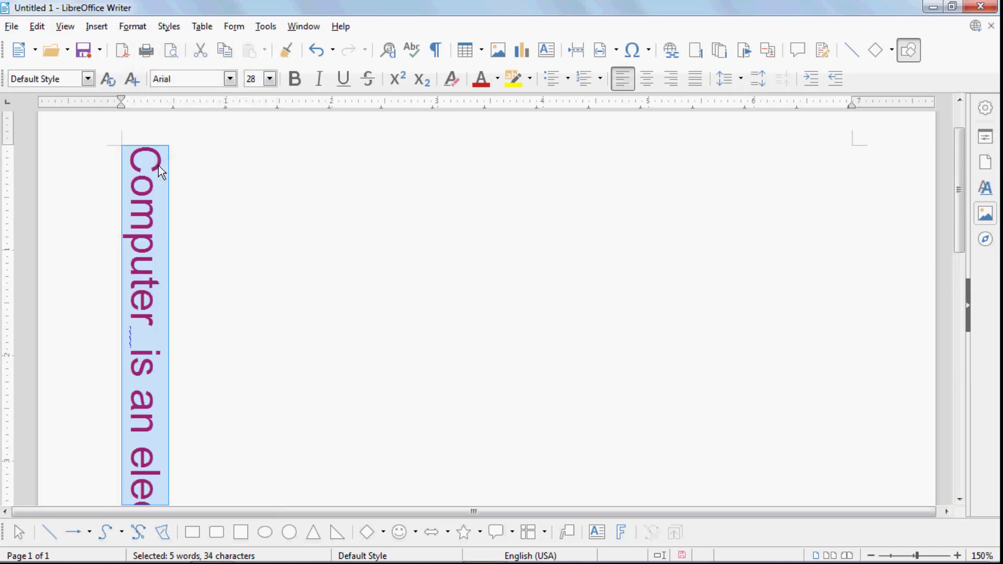
left_click(316, 227)
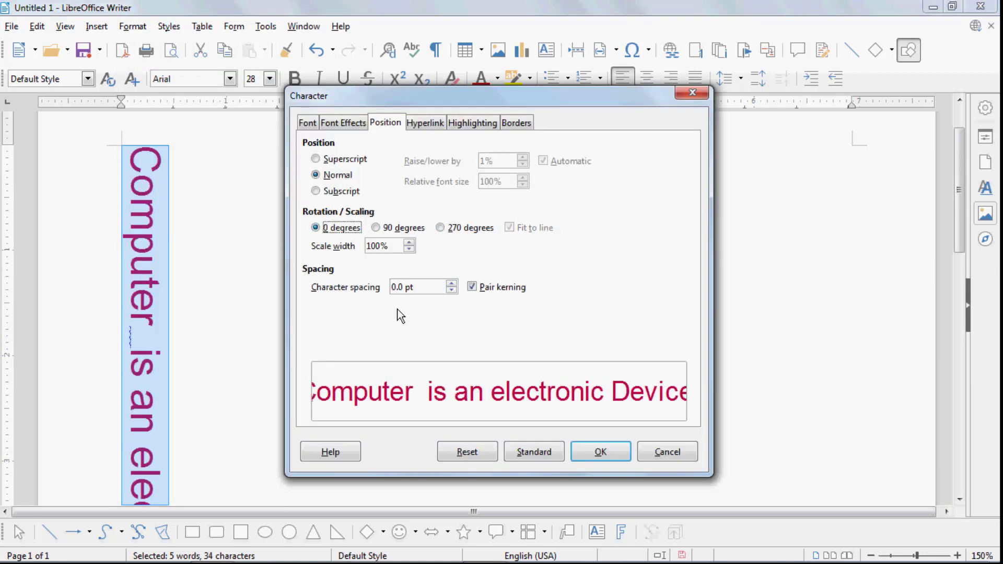
left_click(589, 448)
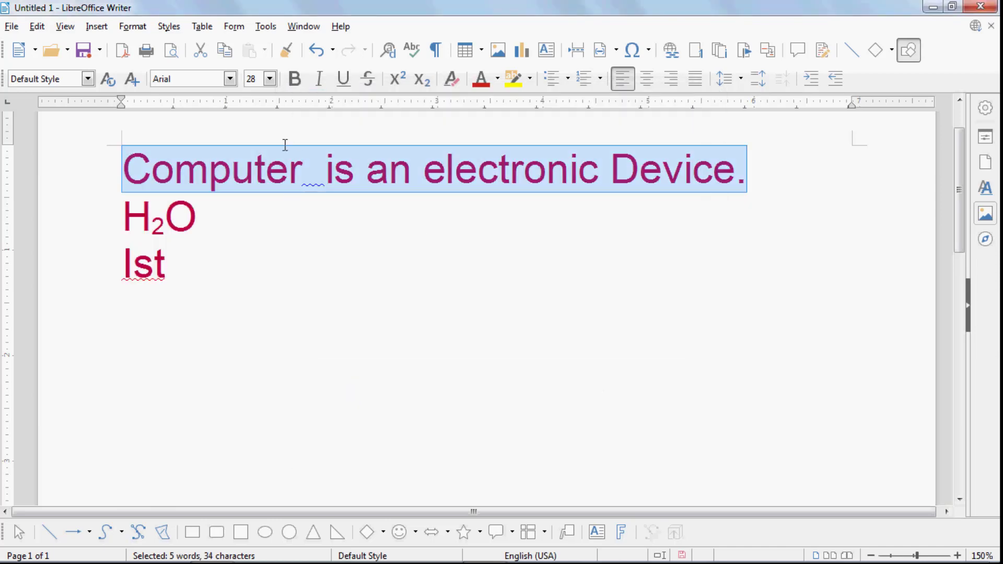
Increase the character spacing of the whole sentence to just over 2.4 pt
left_click(134, 27)
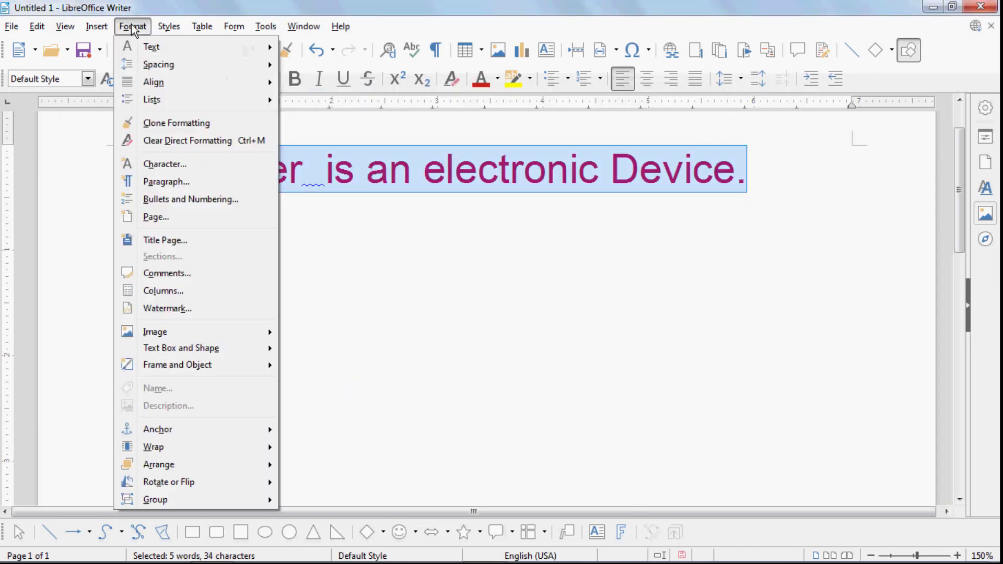
left_click(202, 165)
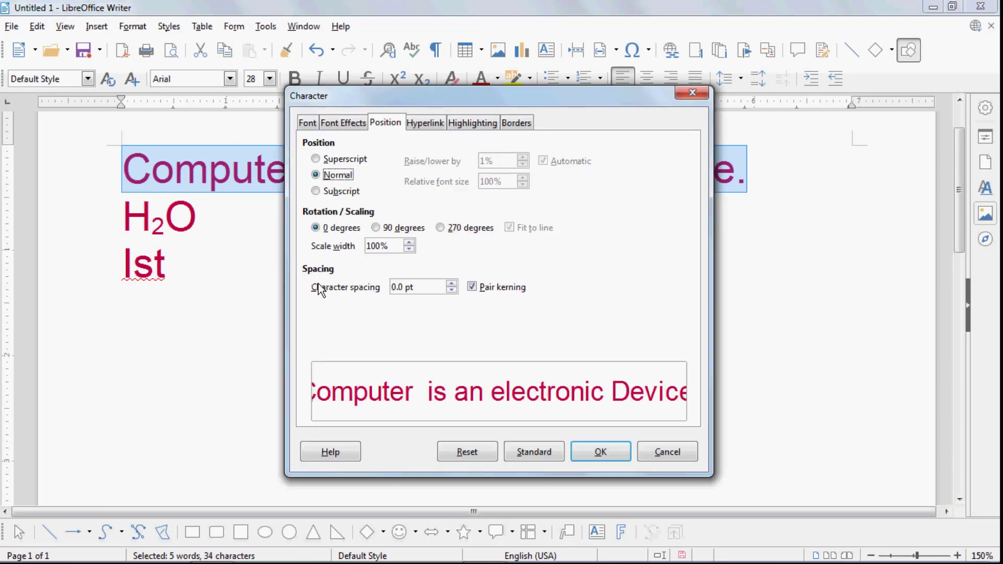
left_click(453, 283)
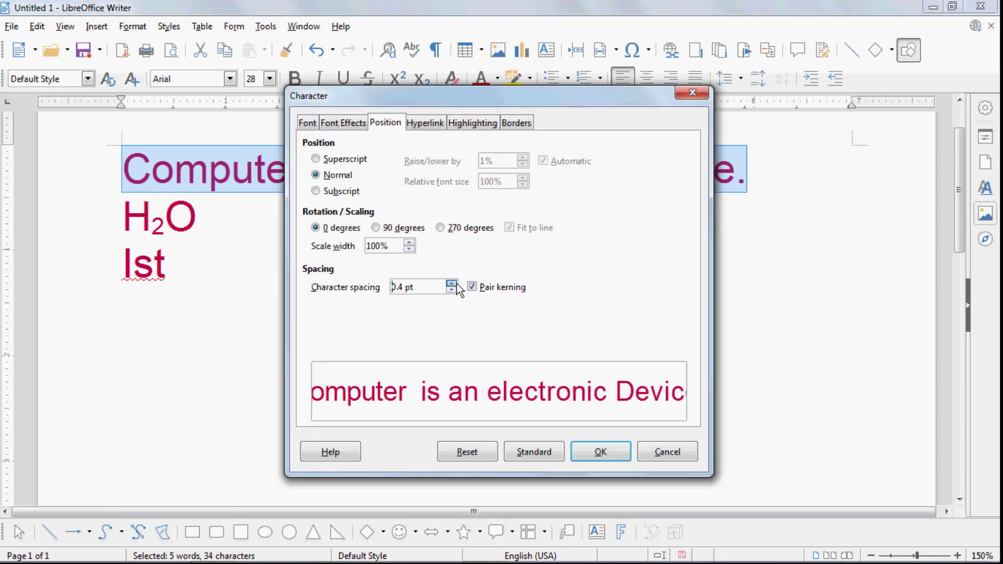
left_click(452, 284)
left_click(453, 284)
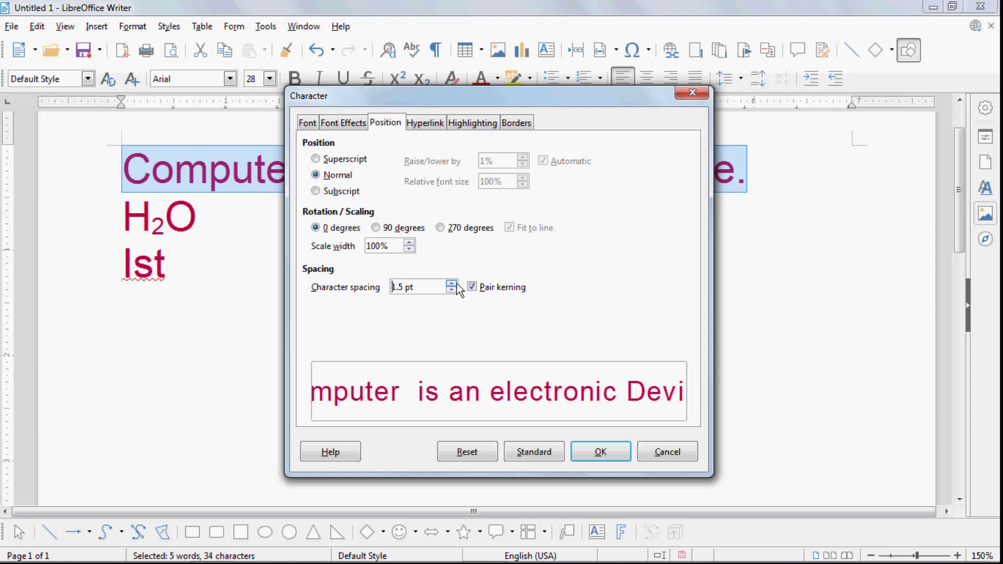
left_click(452, 283)
left_click(452, 284)
left_click(452, 284)
left_click(453, 284)
left_click(453, 284)
left_click(452, 284)
left_click(452, 284)
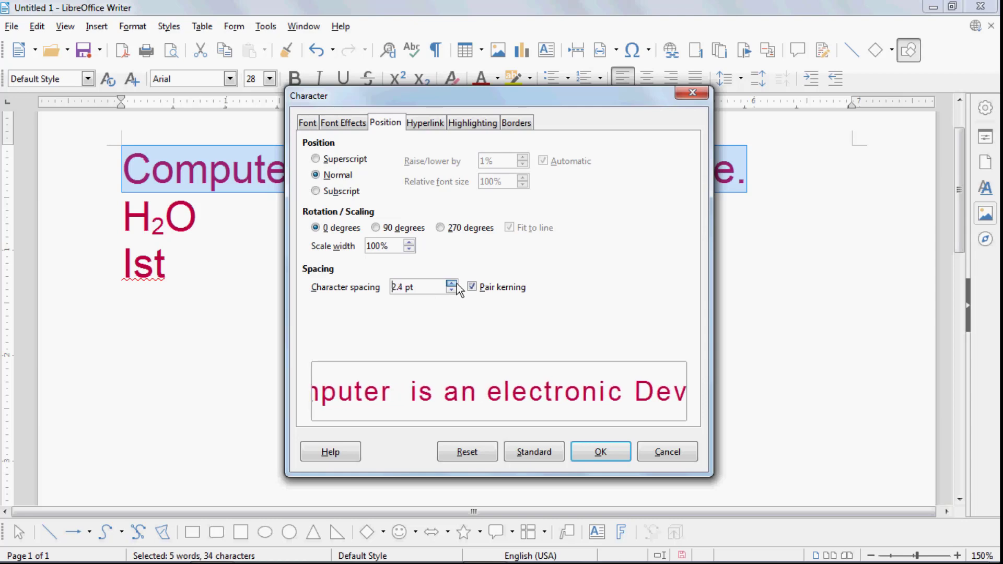
left_click(452, 284)
left_click(591, 453)
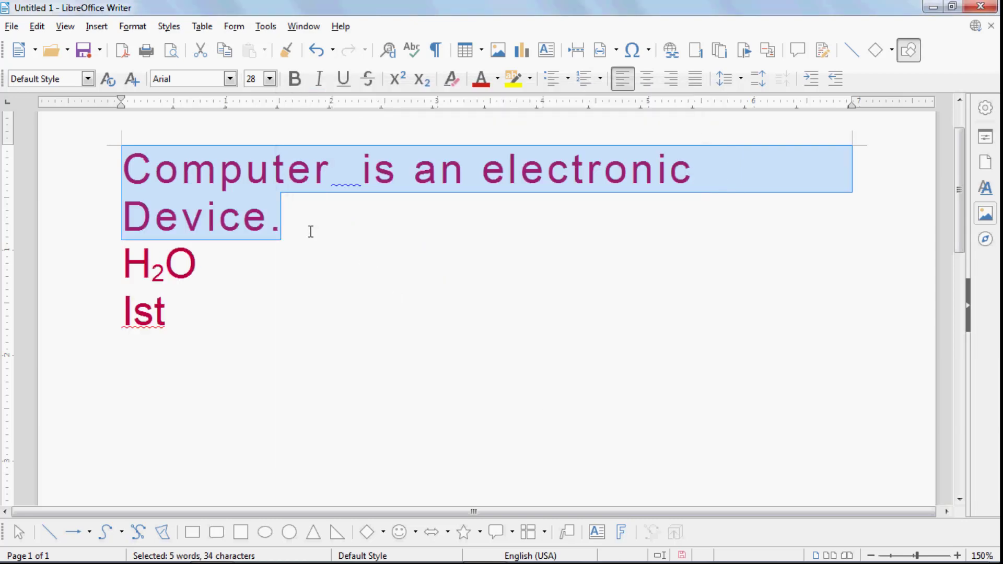
Reduce the character spacing of the selected sentence to 0.8 pt in the character position settings
left_click(133, 27)
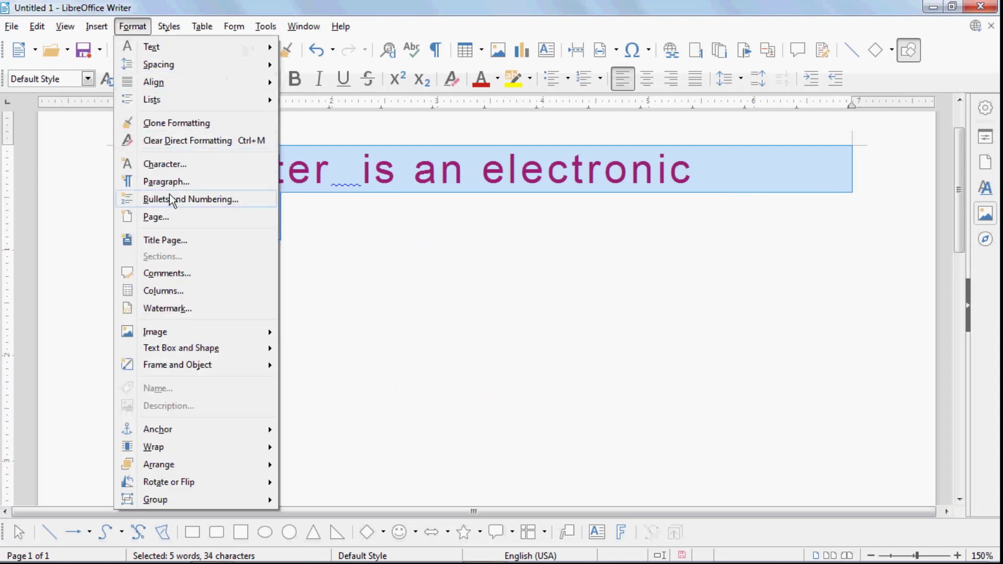
left_click(165, 164)
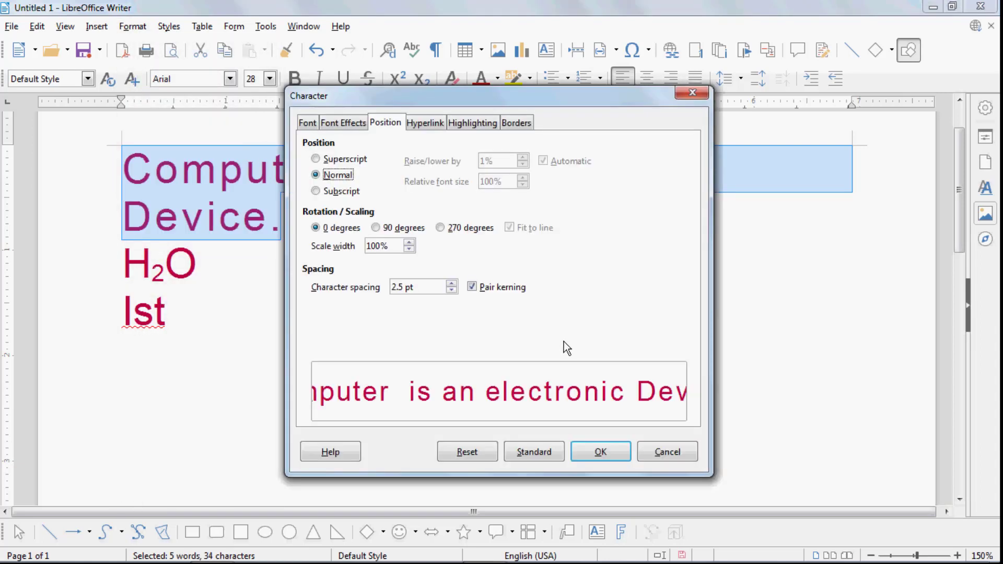
left_click(452, 290)
left_click(452, 289)
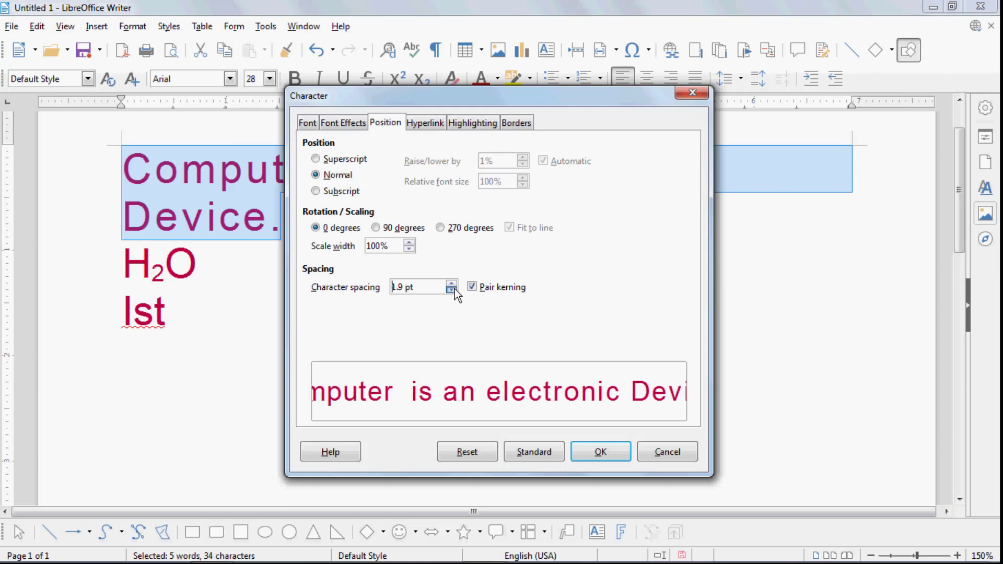
left_click(452, 290)
left_click(452, 290)
left_click(452, 290)
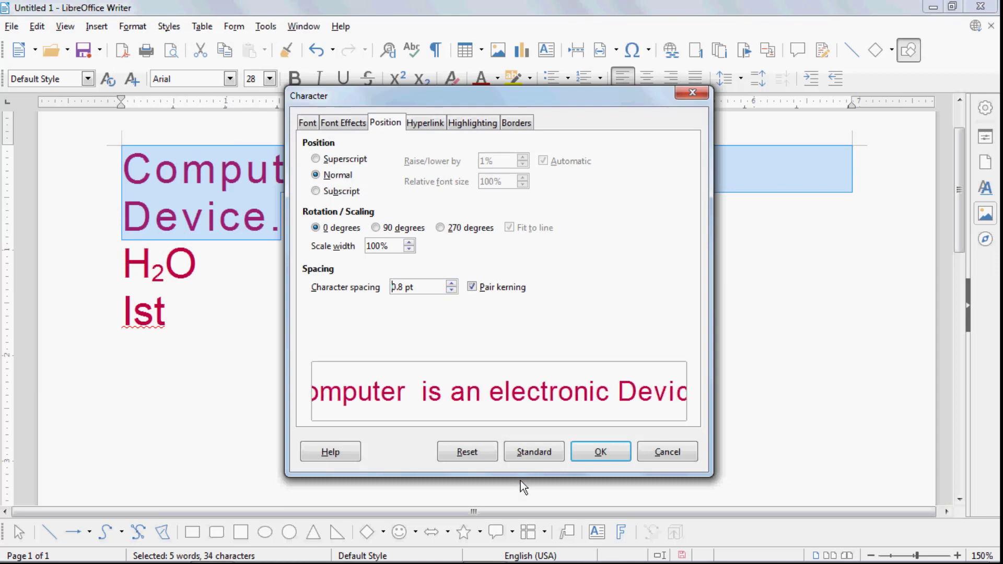
left_click(599, 454)
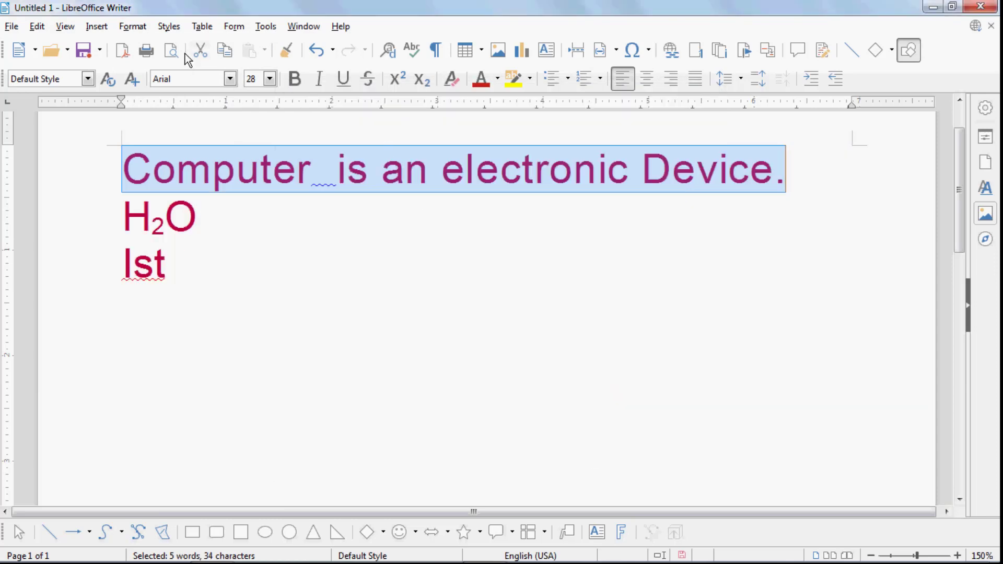
View the sentence's hyperlink settings, then highlight the sentence in muted purple from the standard palette and deselect it
left_click(125, 28)
left_click(144, 163)
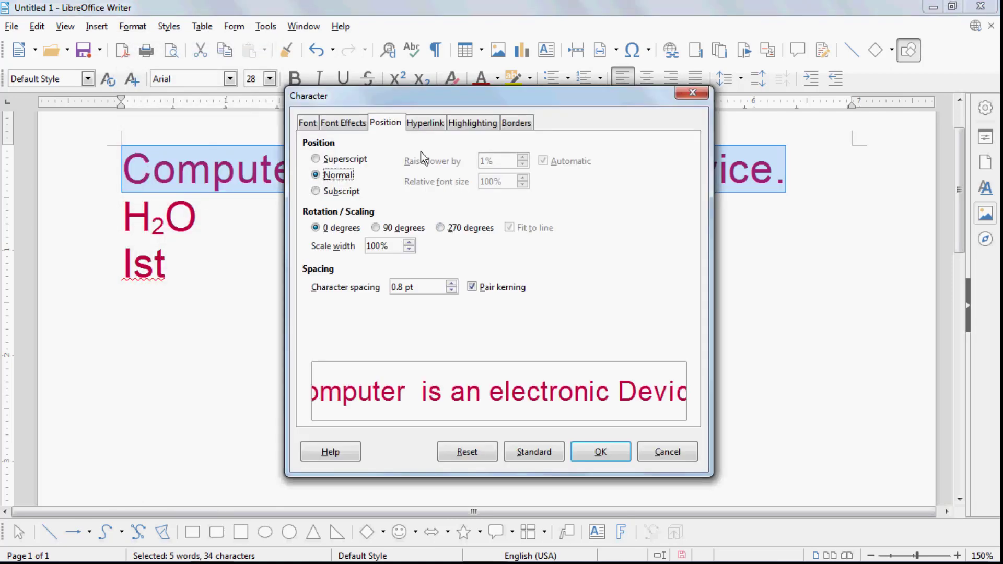
left_click(426, 124)
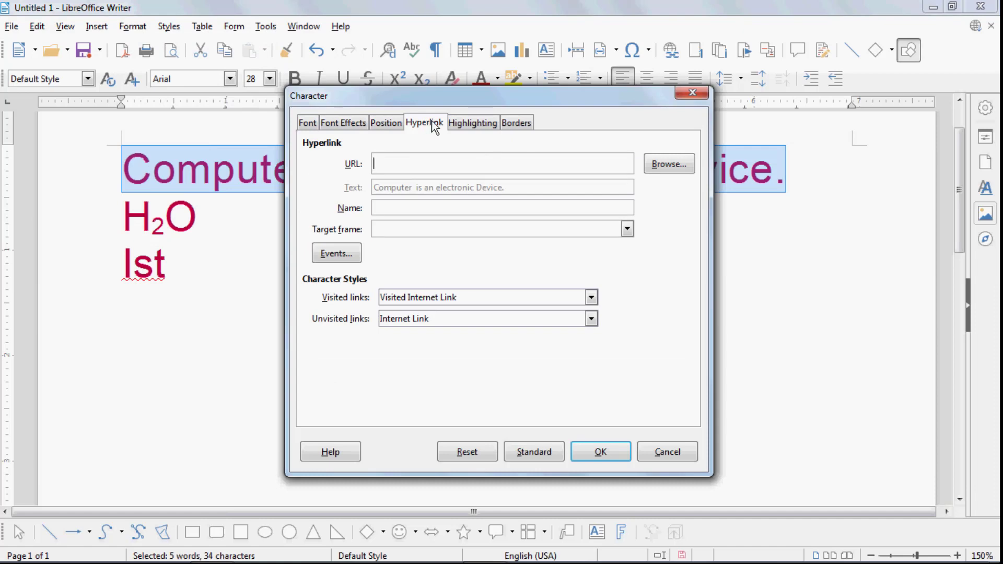
left_click(468, 124)
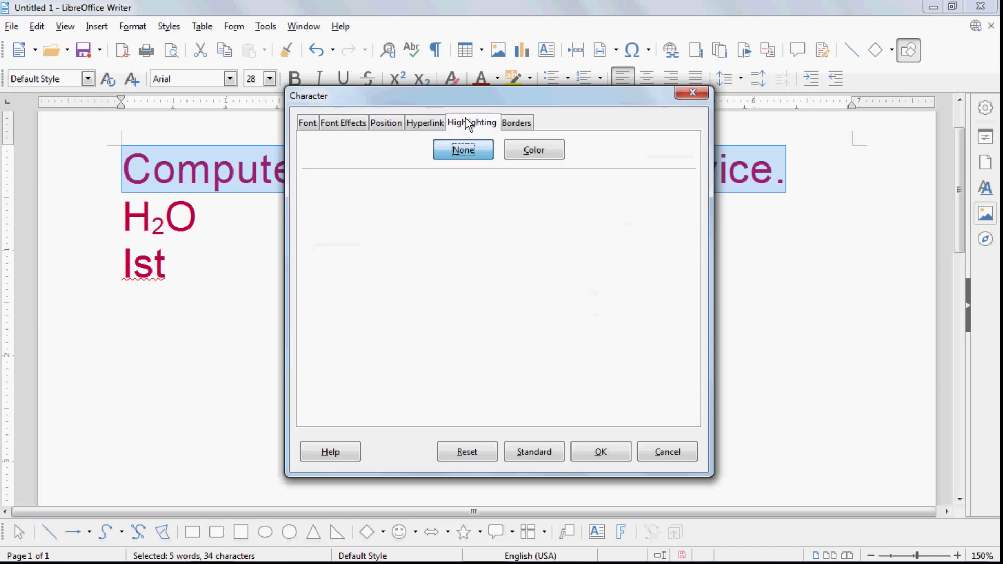
left_click(531, 152)
left_click(455, 237)
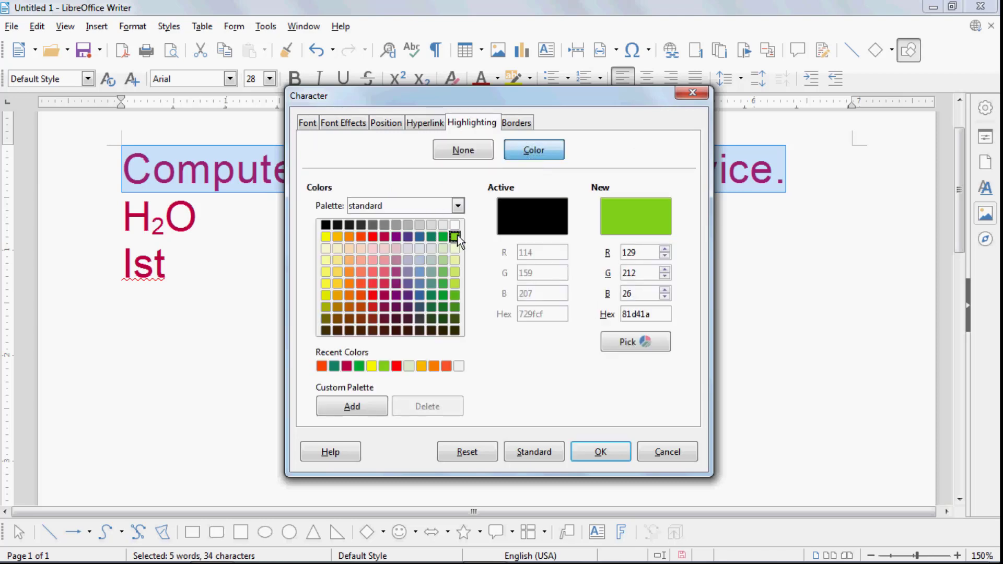
left_click(443, 272)
left_click(408, 283)
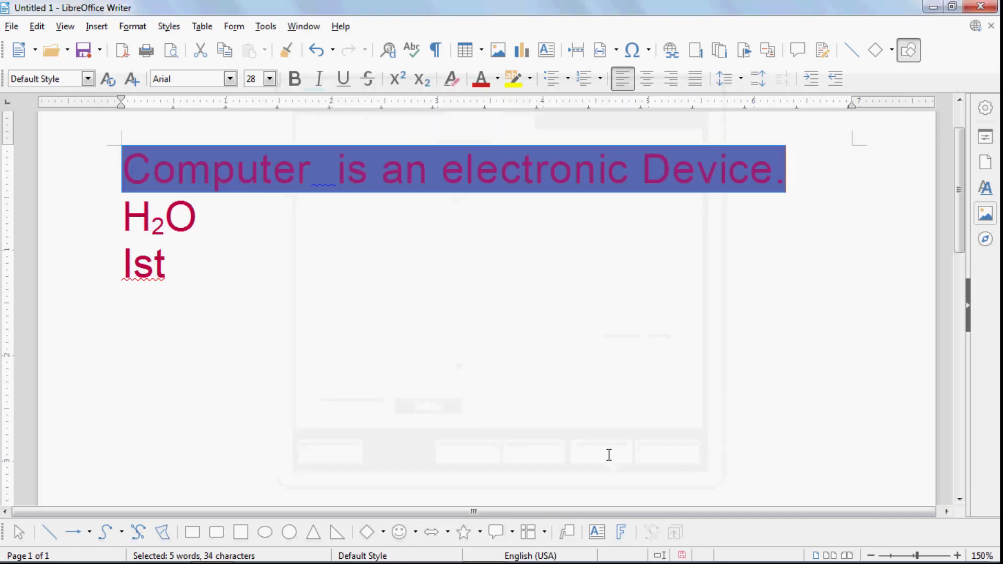
left_click(369, 177)
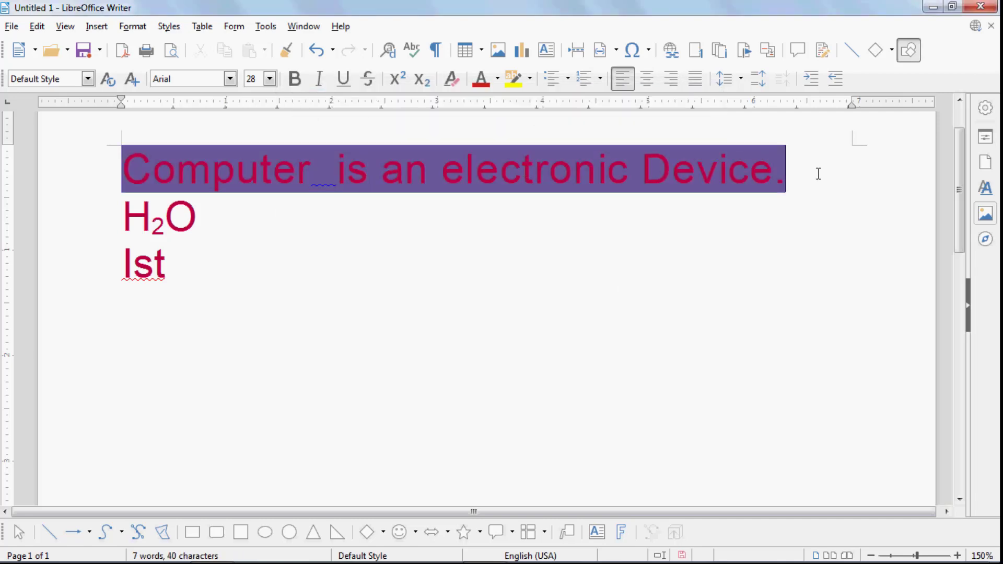
Remove the purple highlighting from the first sentence by setting its highlighting to None
left_click_drag(817, 172, 106, 155)
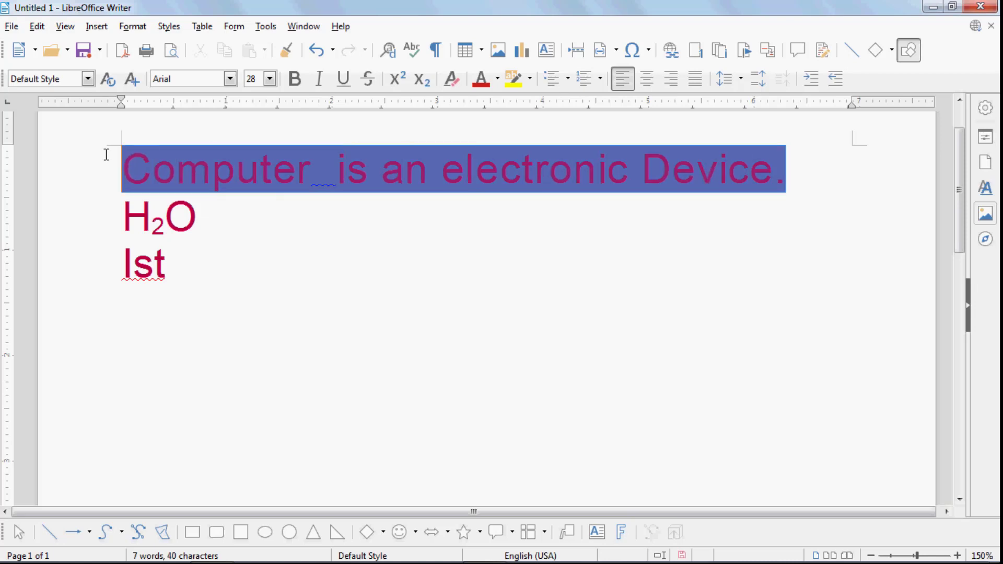
left_click(133, 28)
left_click(155, 165)
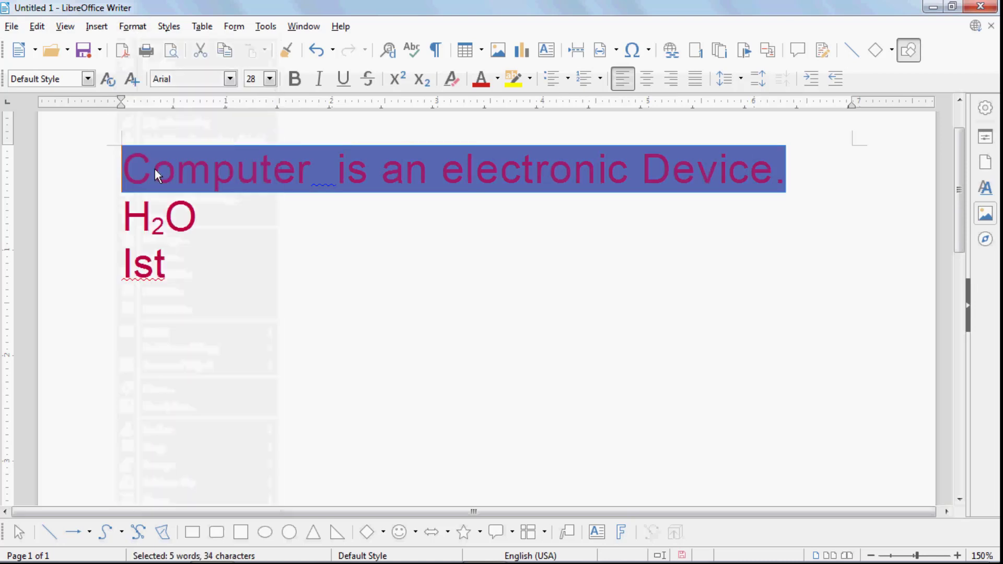
left_click(464, 149)
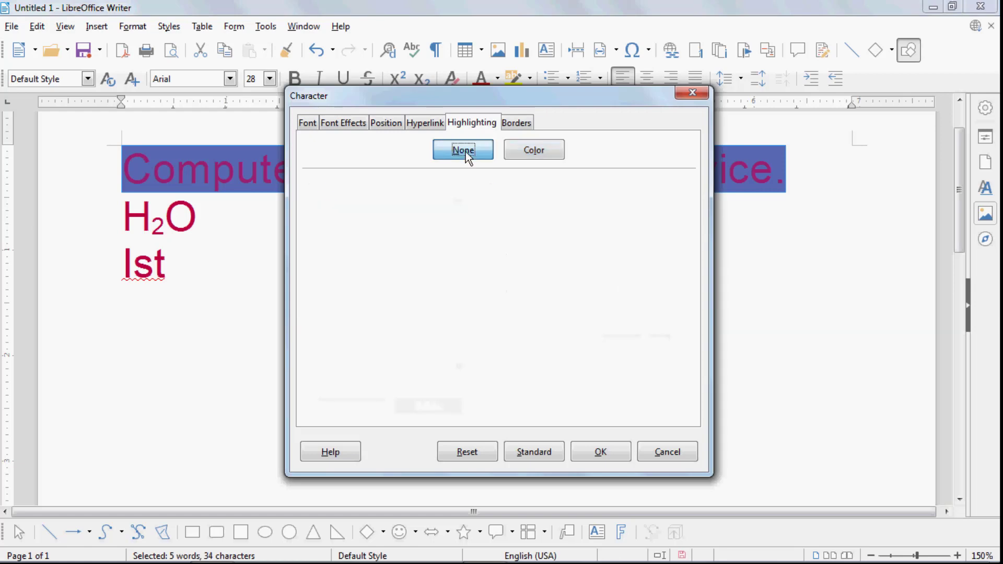
left_click(600, 452)
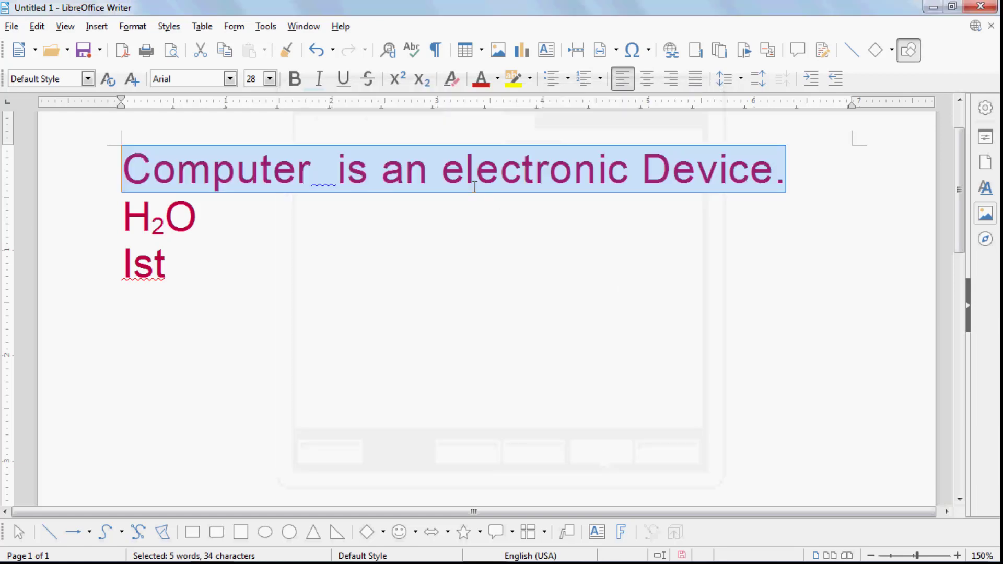
Turn on color highlighting for the sentence with blue 729fcf, keeping the standard palette
left_click(134, 28)
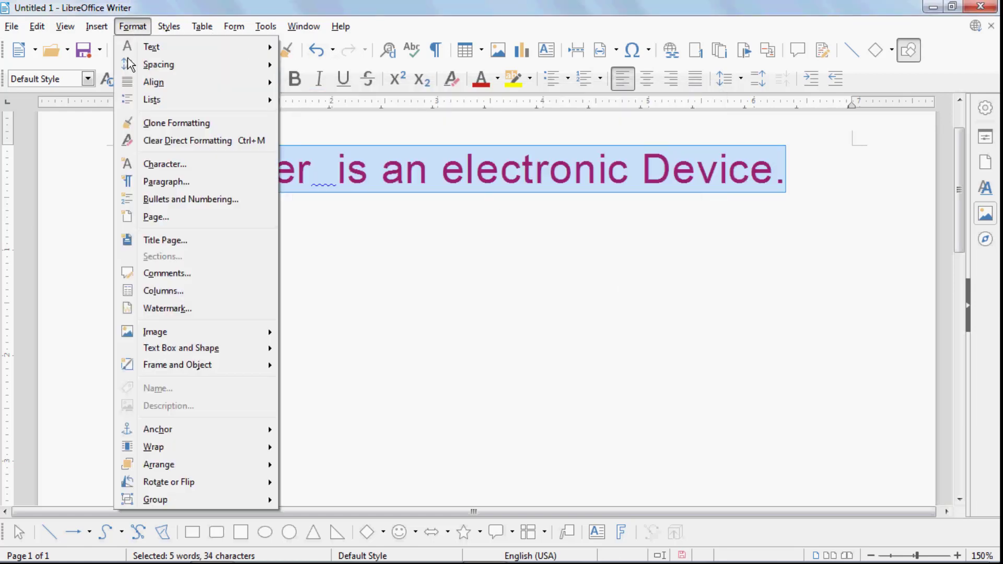
left_click(166, 167)
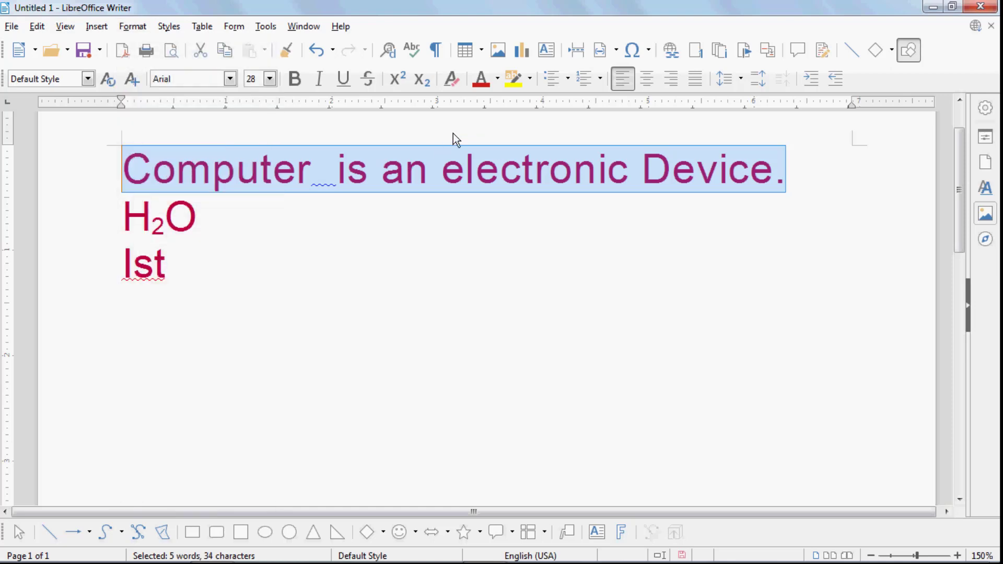
left_click(524, 149)
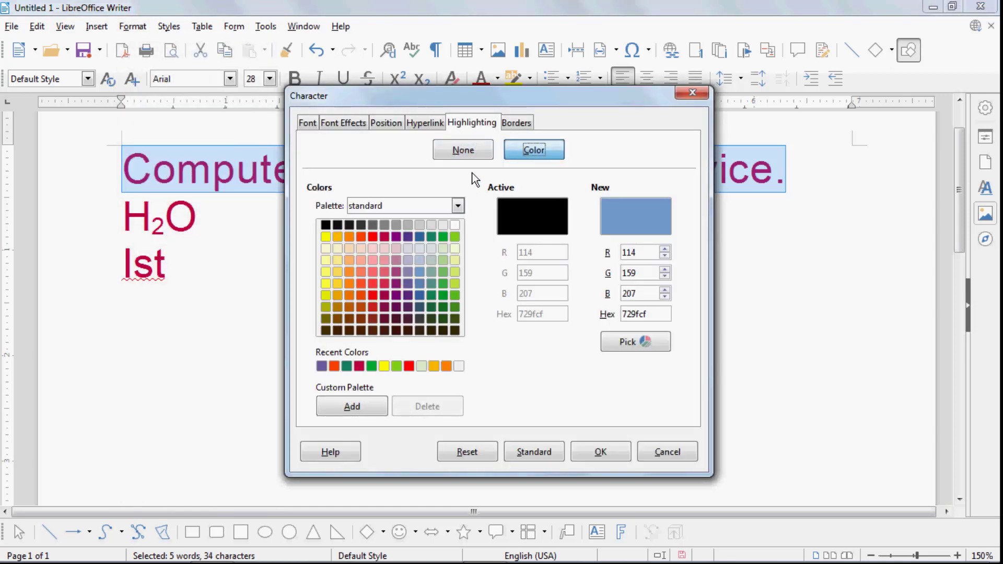
left_click(458, 207)
left_click(458, 206)
Try the left-and-right, top-and-bottom and left-only border presets on the sentence and settle on a border on all four sides
left_click(515, 124)
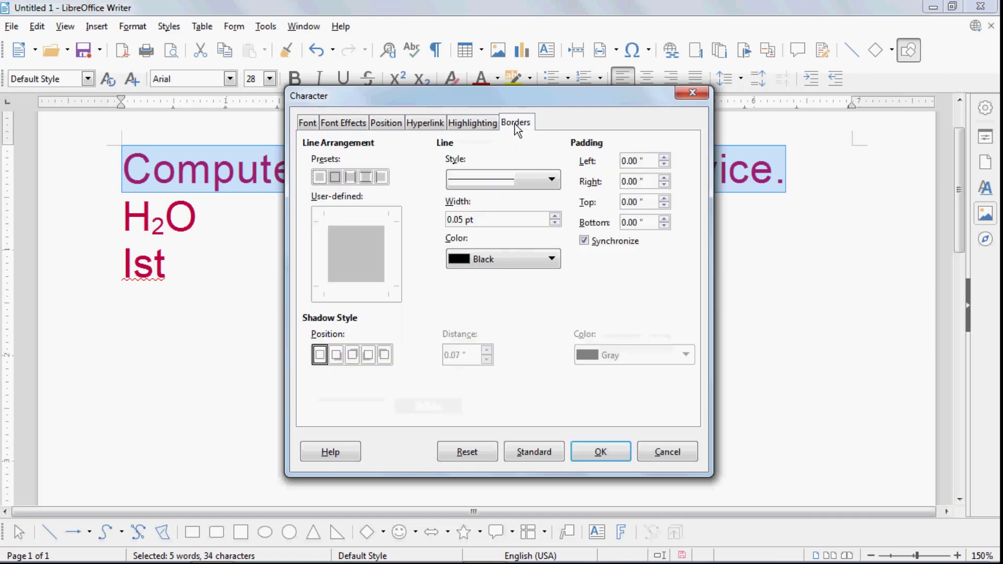
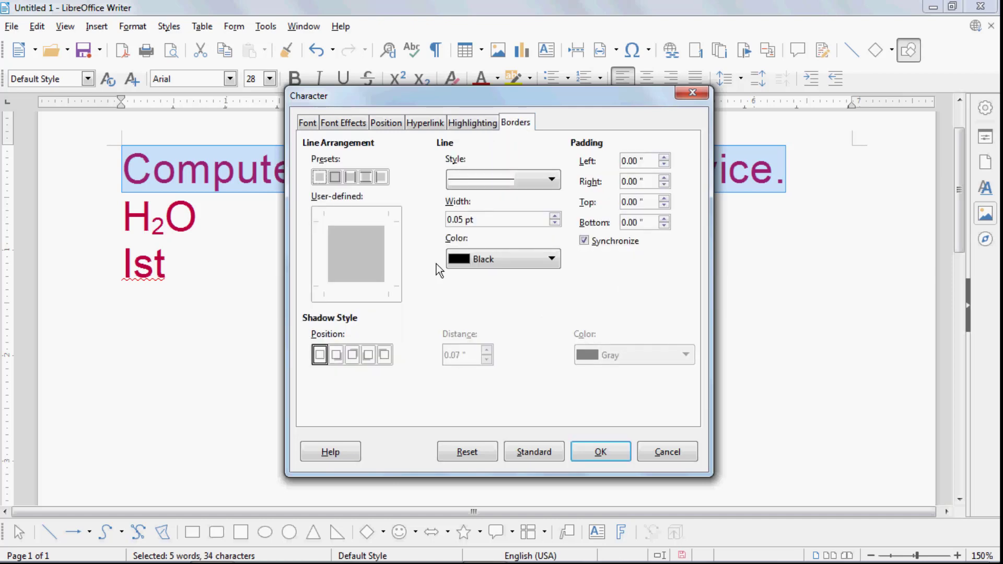
left_click(336, 177)
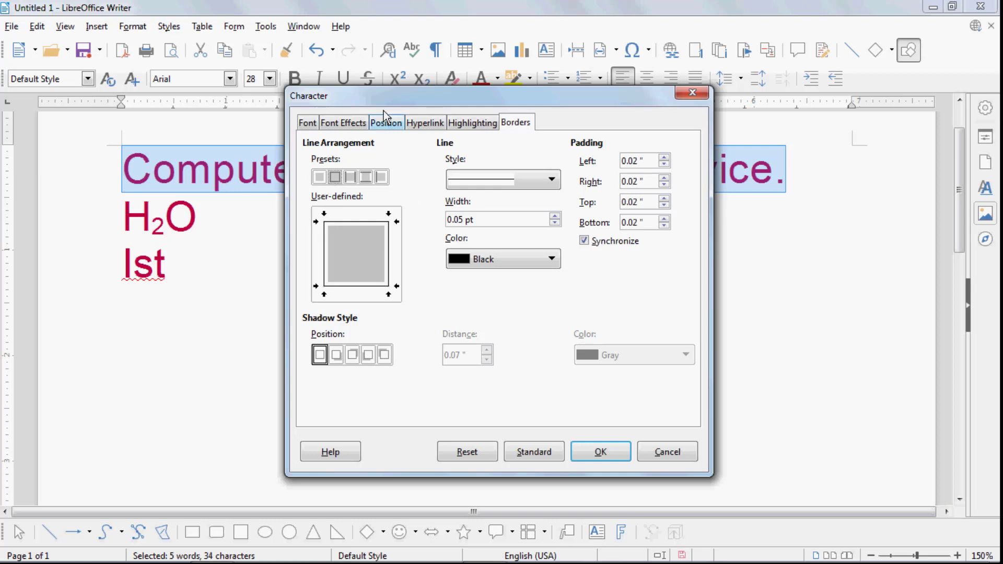
left_click_drag(383, 99, 340, 220)
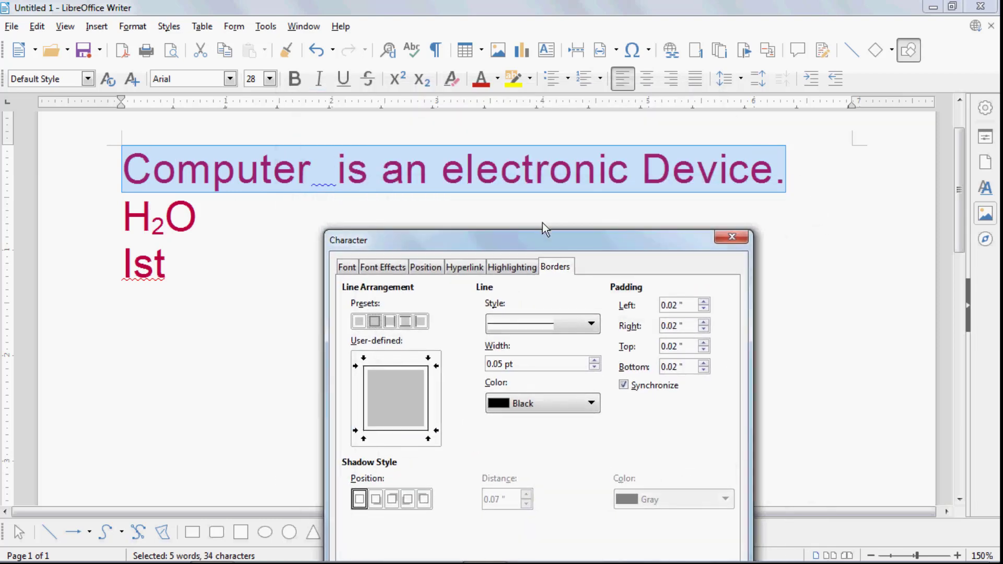
left_click(390, 322)
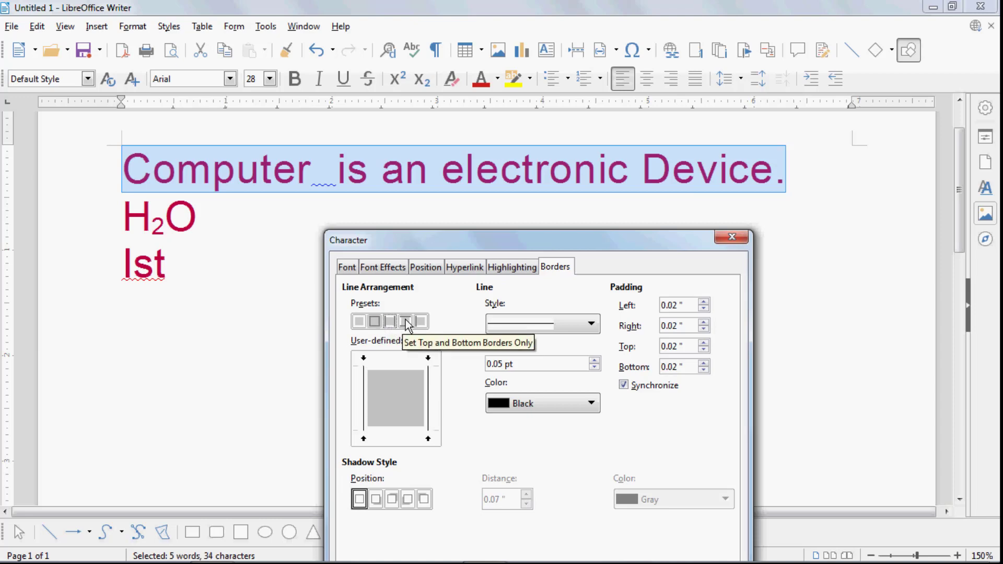
left_click(405, 322)
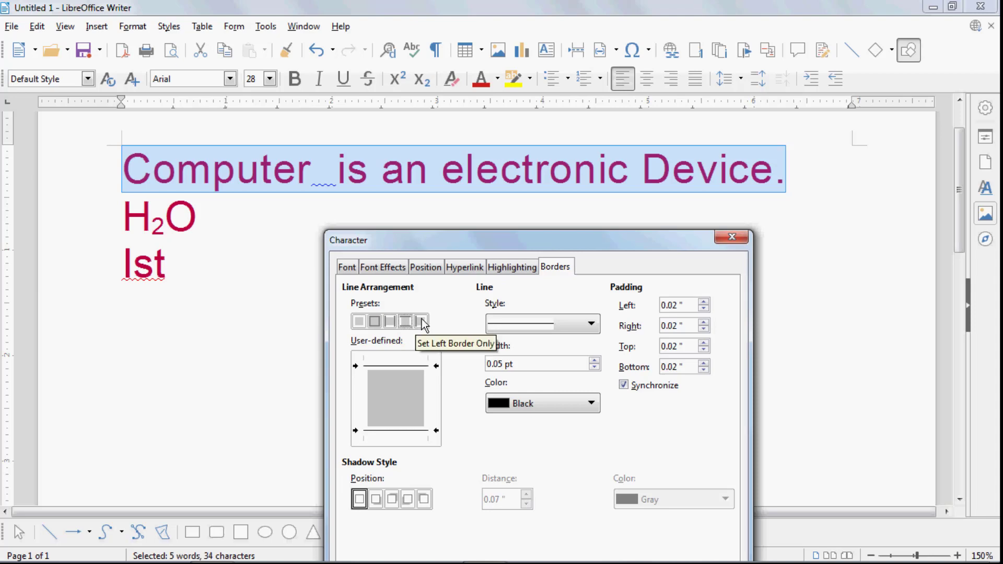
left_click(422, 322)
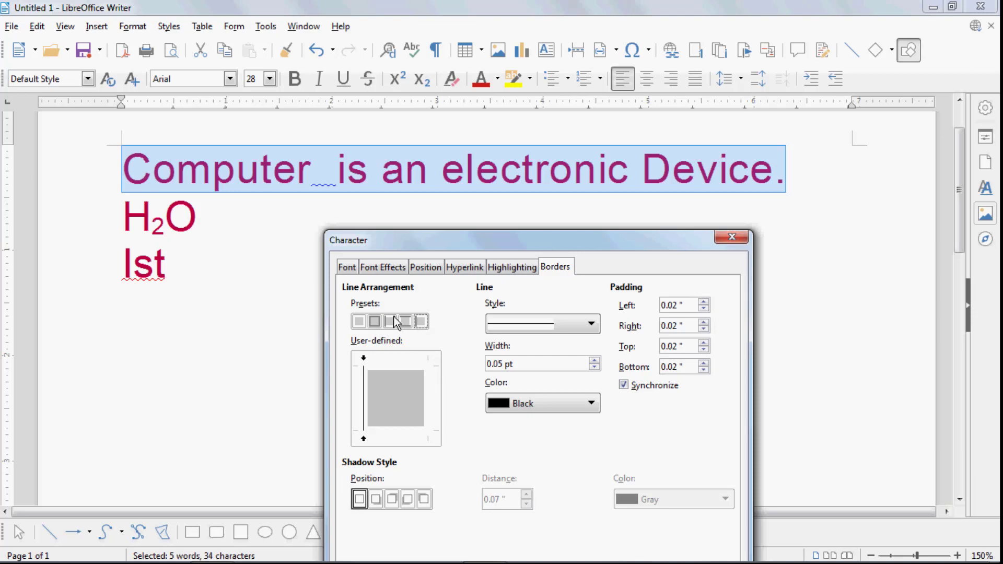
left_click(374, 321)
Give the sentence's box border a double-line style with a width of 1.25 pt
left_click(538, 324)
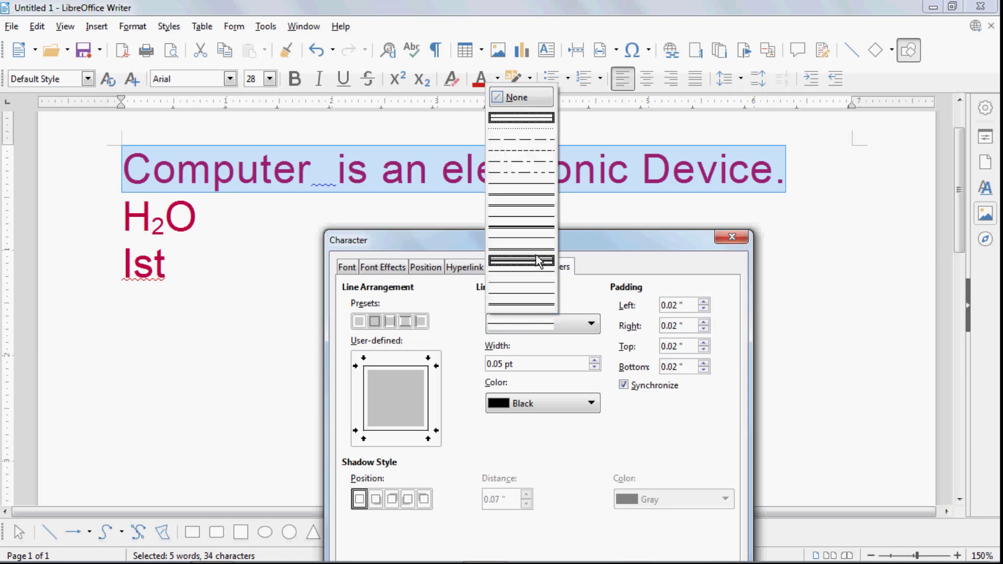
left_click(533, 228)
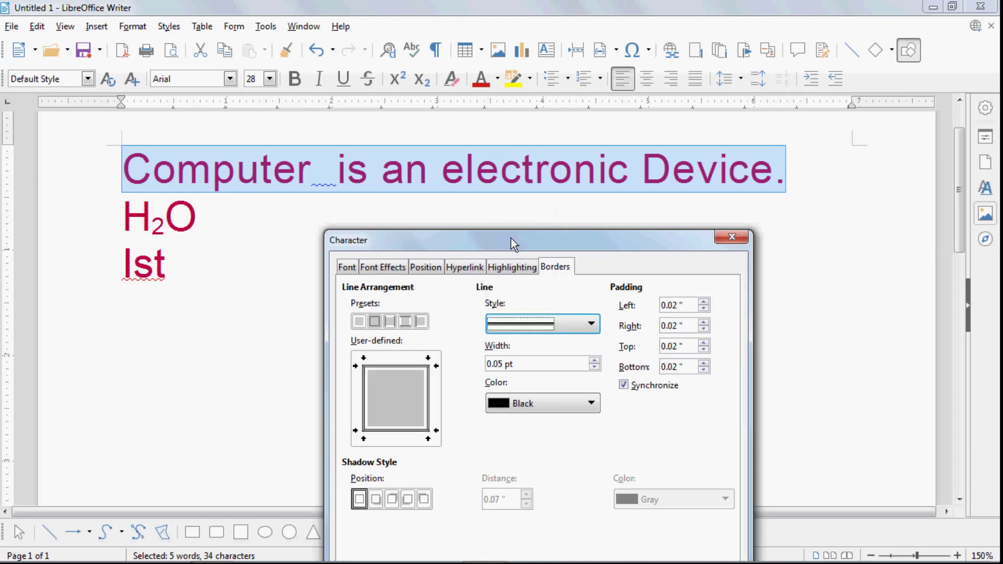
left_click_drag(511, 239, 639, 164)
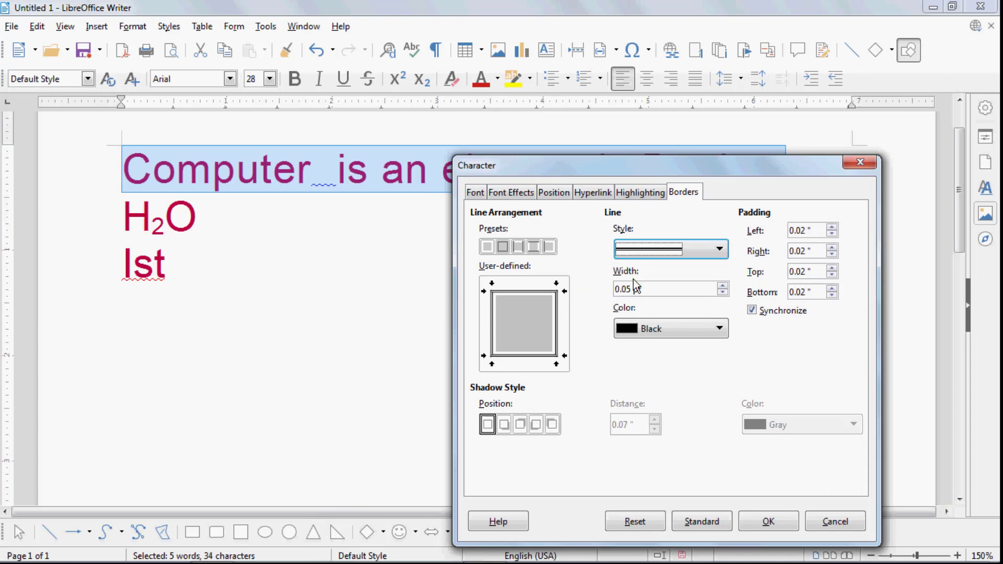
left_click(723, 285)
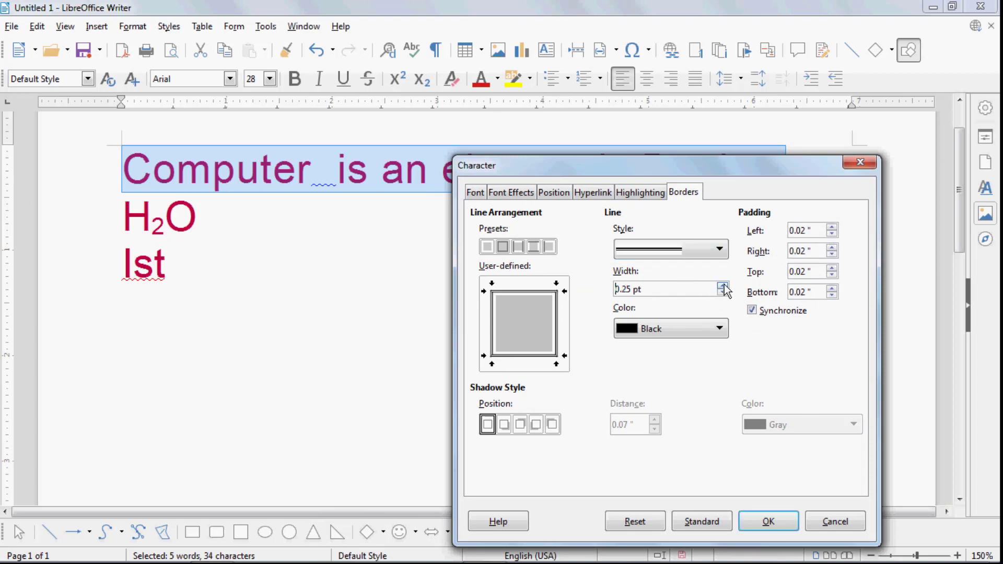
left_click(723, 285)
left_click(722, 285)
left_click(722, 285)
Set the border color to Lime, apply the character settings and deselect the sentence
left_click(711, 330)
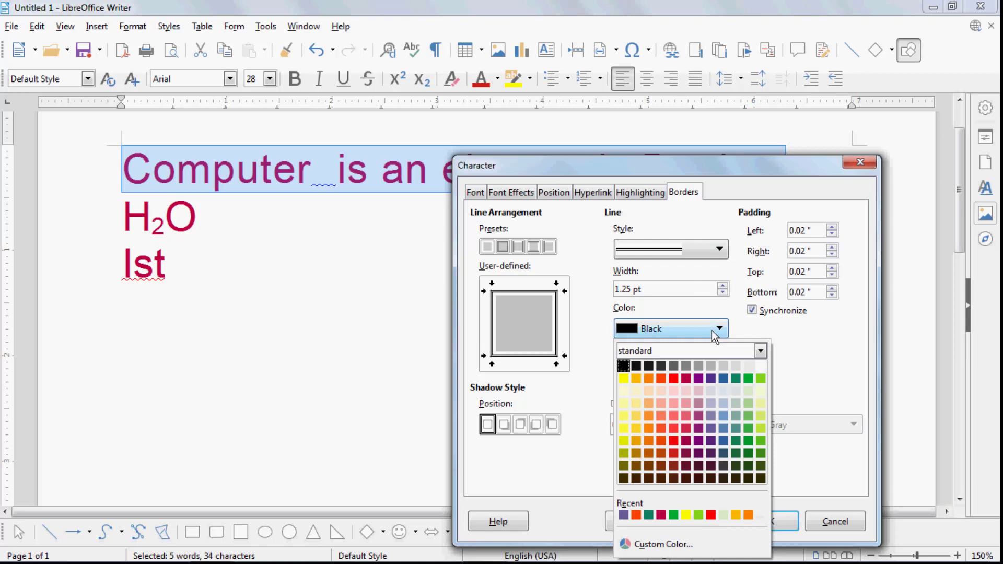
left_click(761, 378)
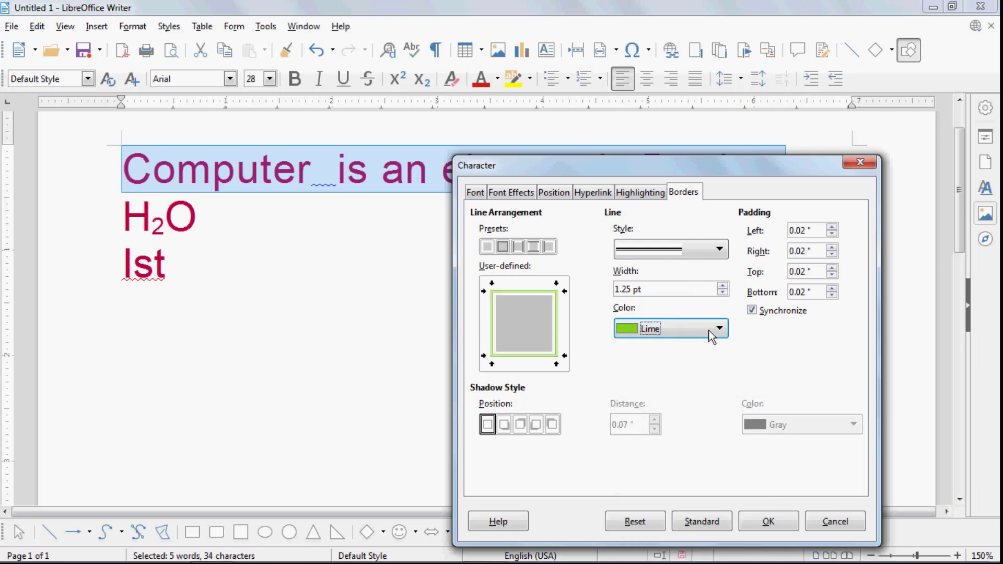
left_click(783, 525)
left_click(802, 171)
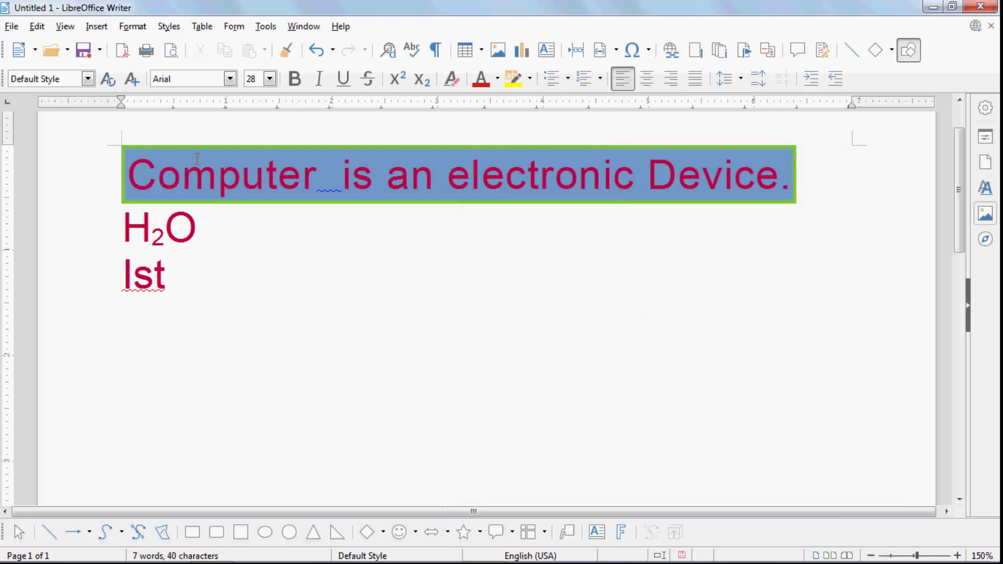
Remove the highlighting color from the sentence "Computer is an electronic Device." in the character settings
mouse_move(128, 159)
left_mouse_down()
mouse_move(334, 180)
mouse_move(791, 189)
left_mouse_up()
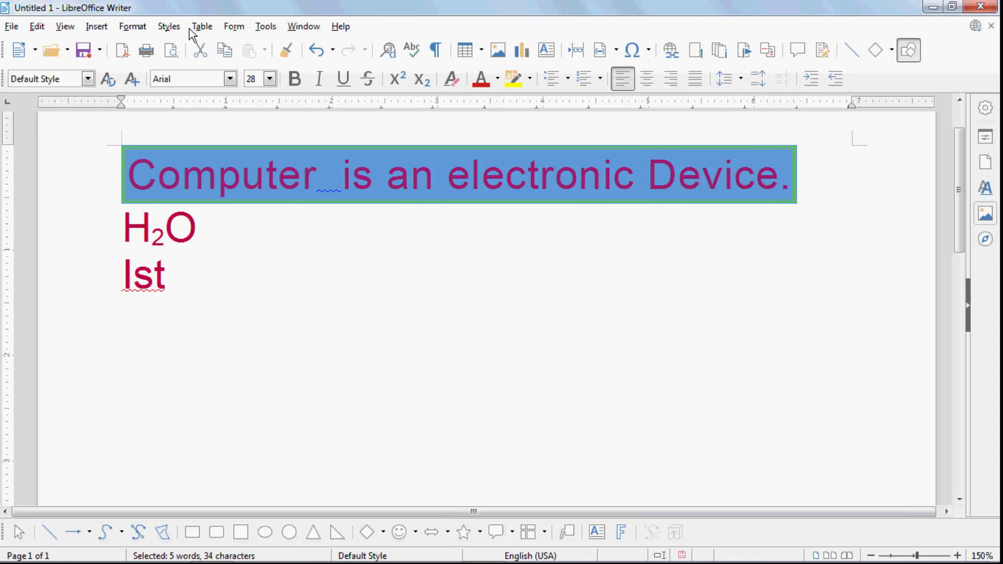
left_click(168, 26)
mouse_move(132, 26)
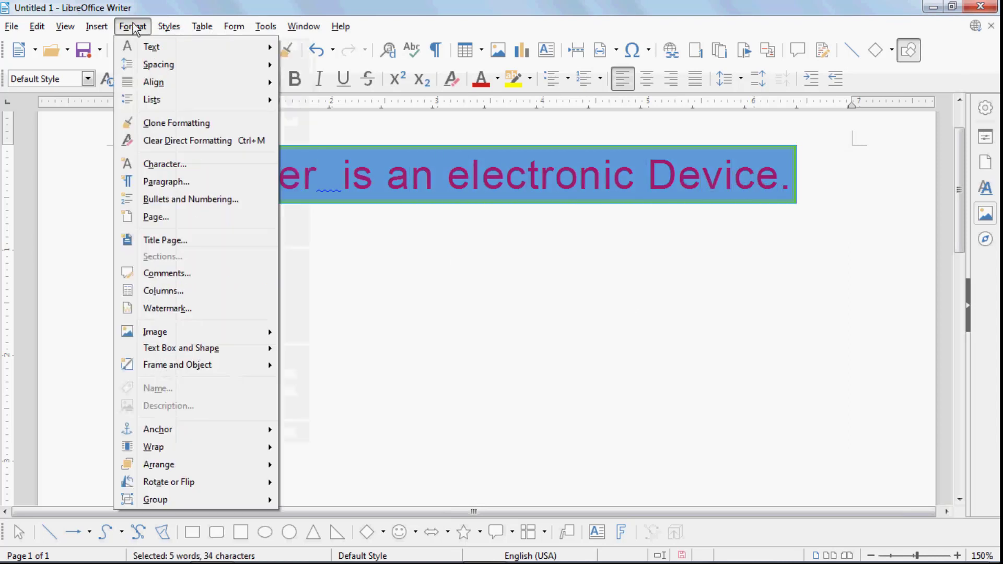
left_click(157, 164)
left_click(470, 122)
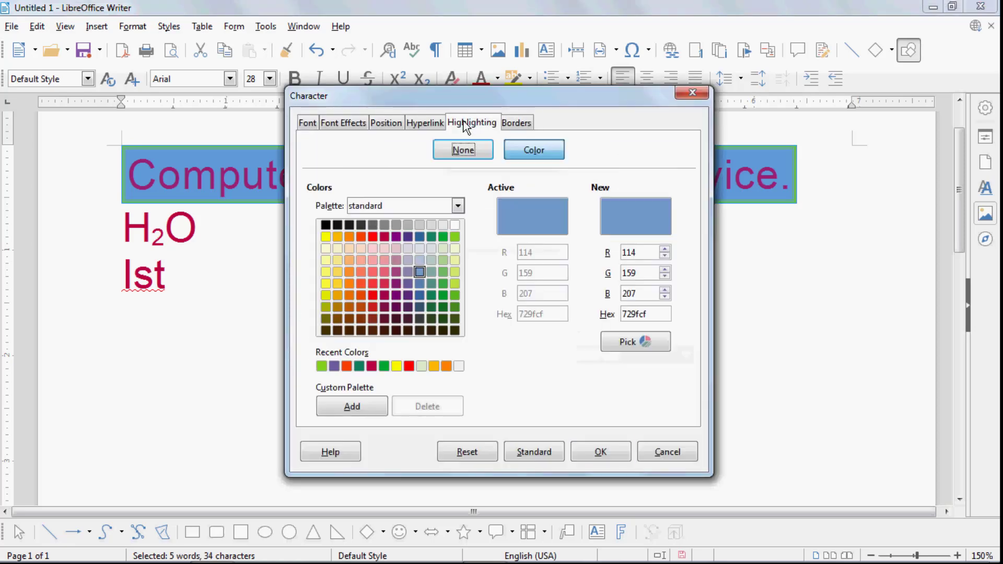
left_click(464, 149)
Try the bottom-right, top-right and bottom-left shadow positions for the sentence's border and settle on a shadow cast to the top left
left_click(513, 123)
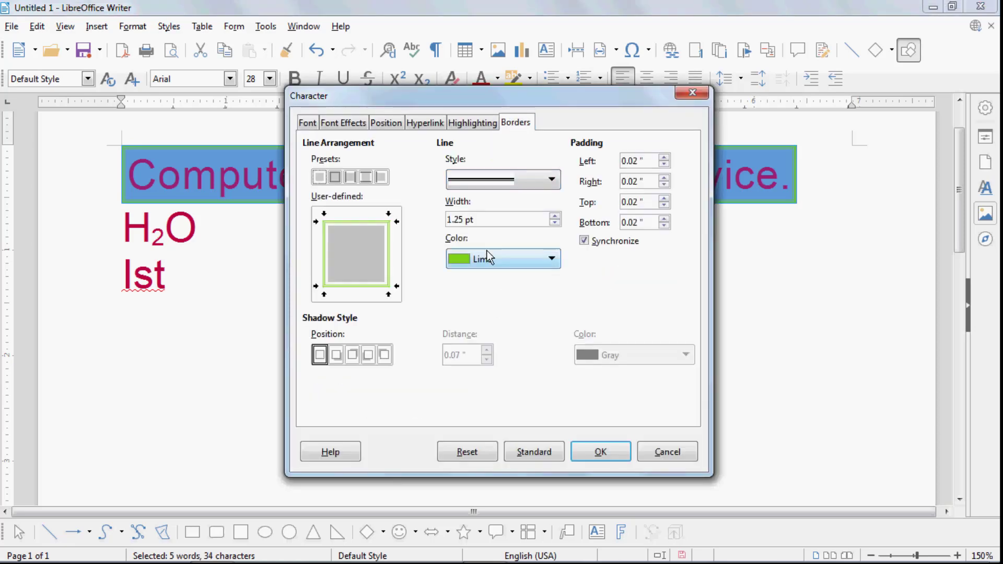
left_click(338, 357)
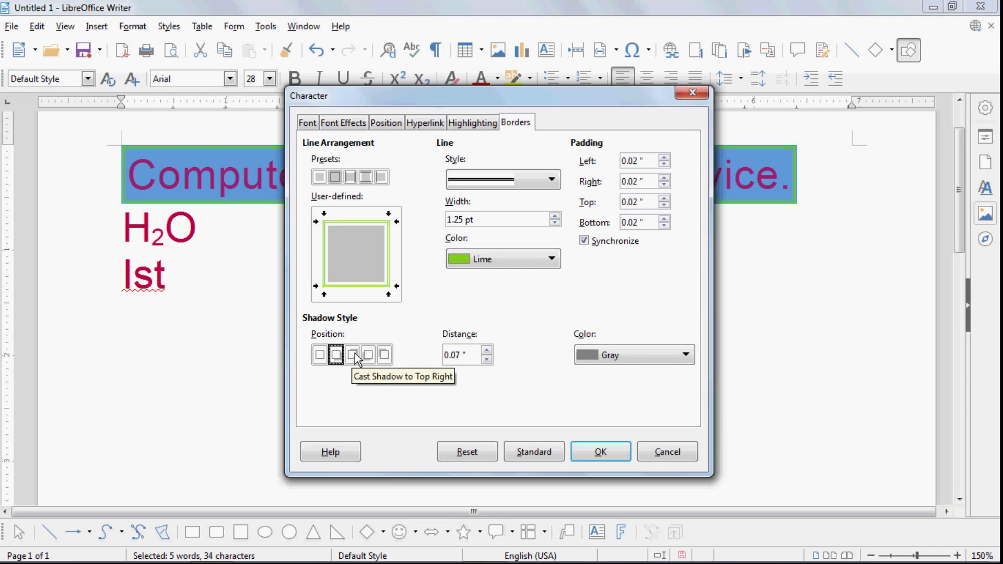
left_click(353, 356)
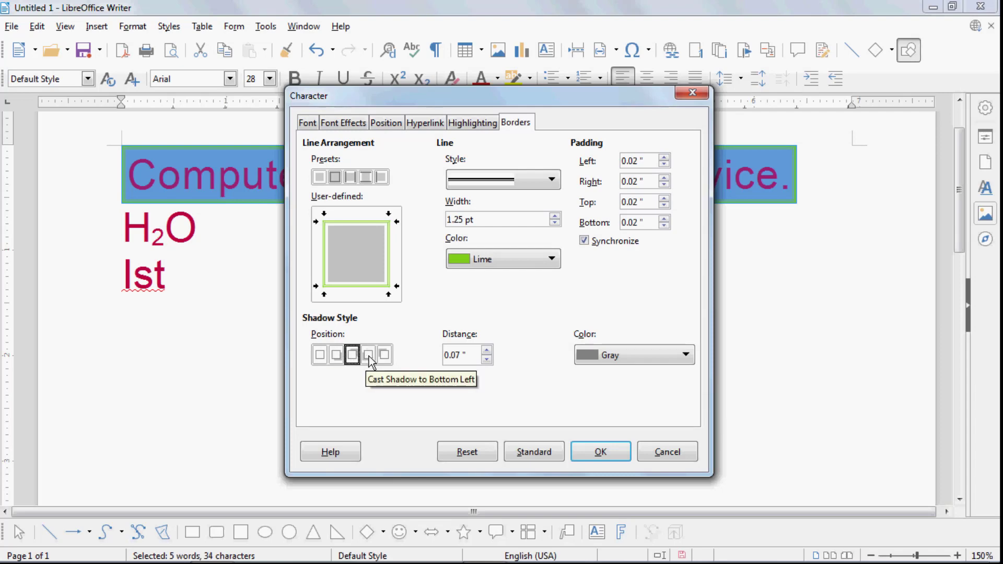
left_click(368, 356)
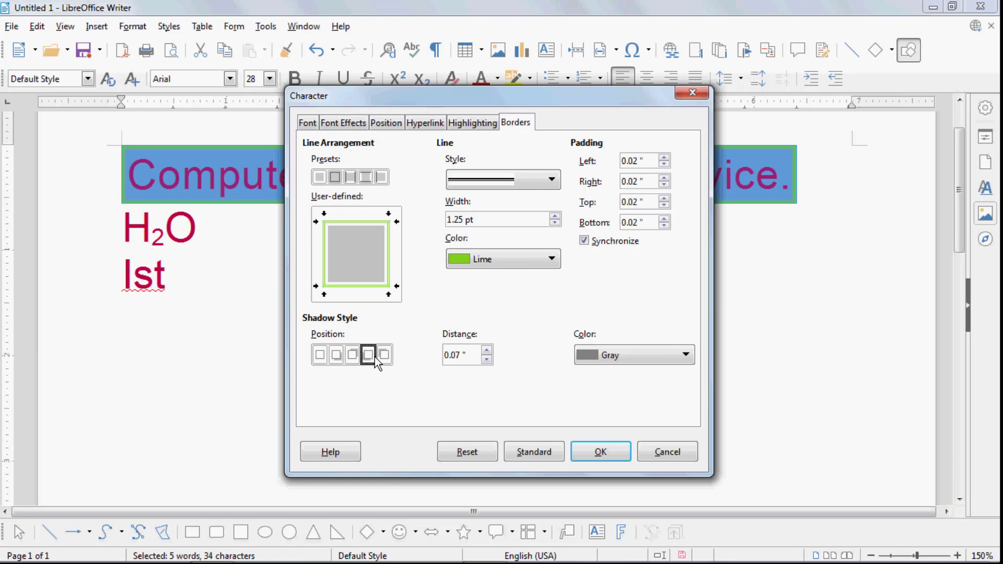
left_click(388, 361)
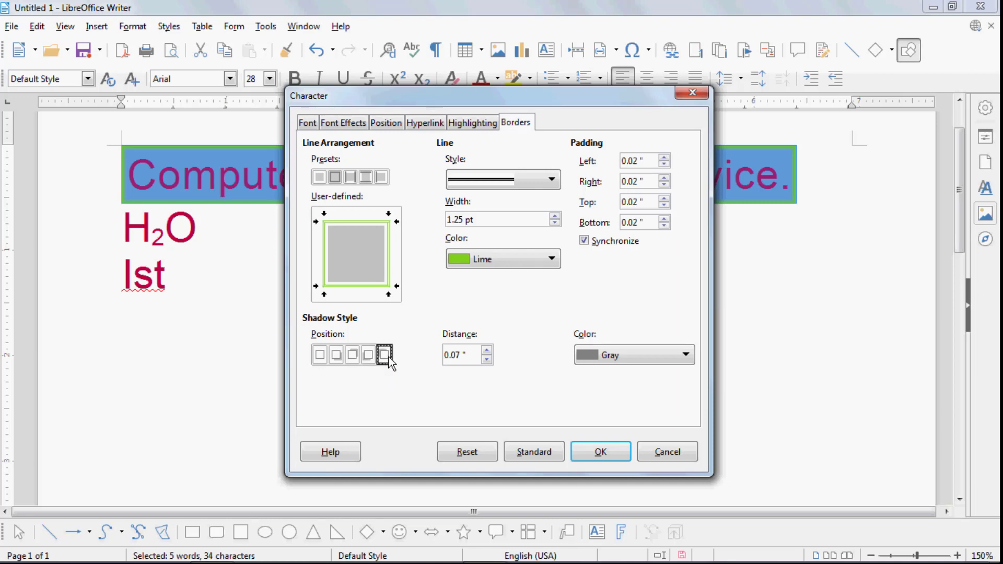
Set the shadow color to Red and its distance to 0.20", apply the character settings and deselect the sentence
left_click(589, 355)
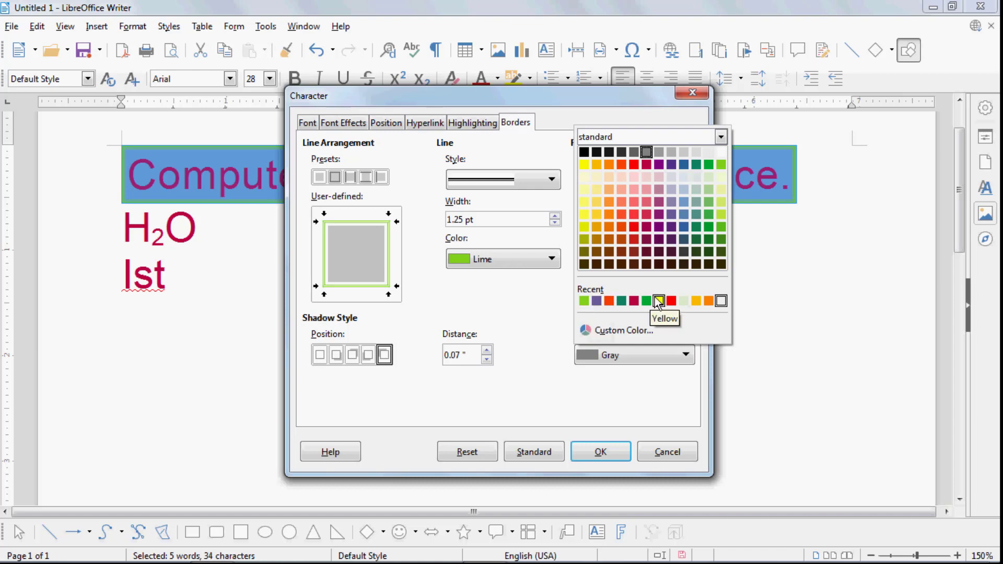
left_click(633, 164)
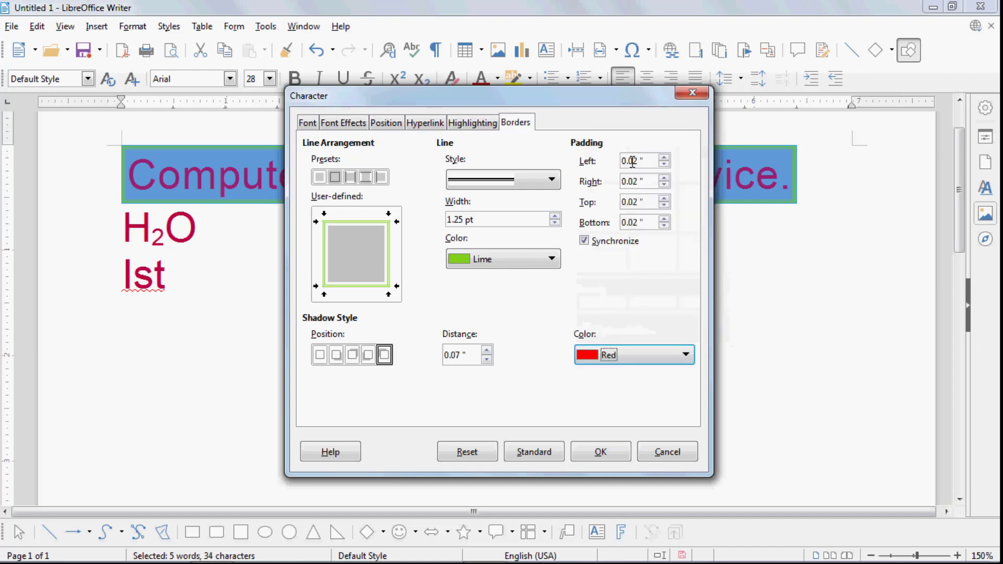
left_click(487, 350)
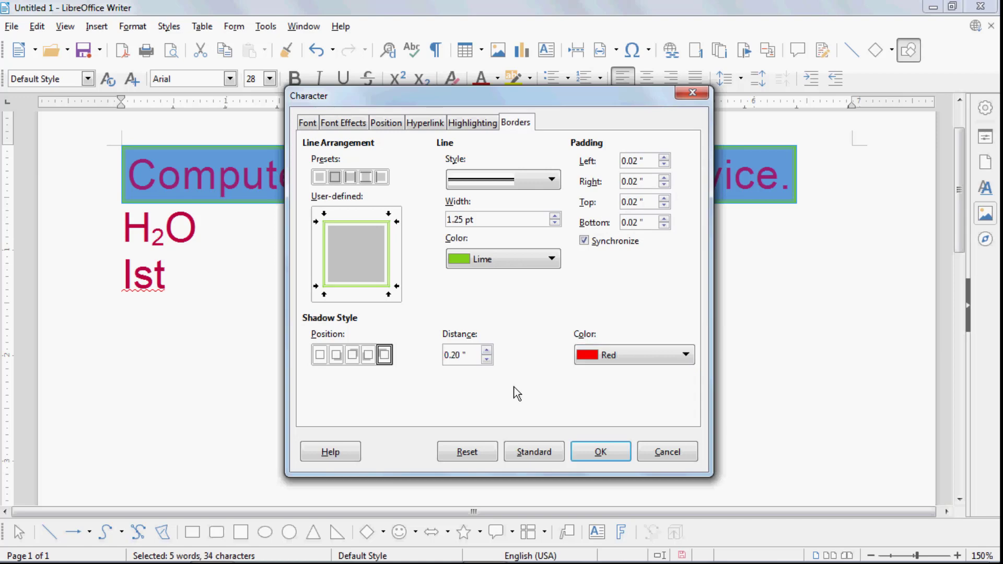
left_click(599, 451)
left_click(322, 197)
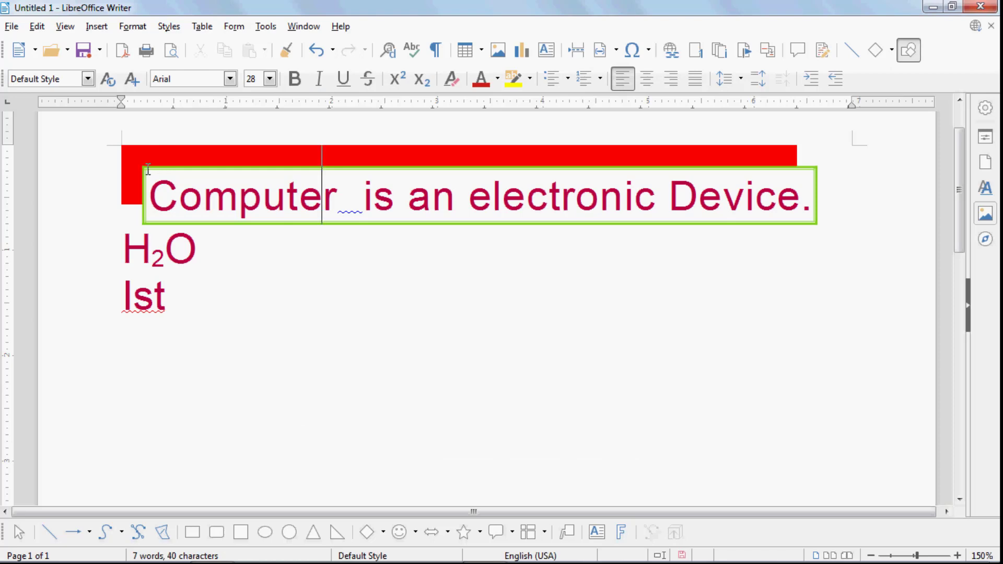
Remove the border lines from the whole first sentence with the no-borders preset and apply the change
left_click_drag(152, 173, 811, 200)
left_click(134, 26)
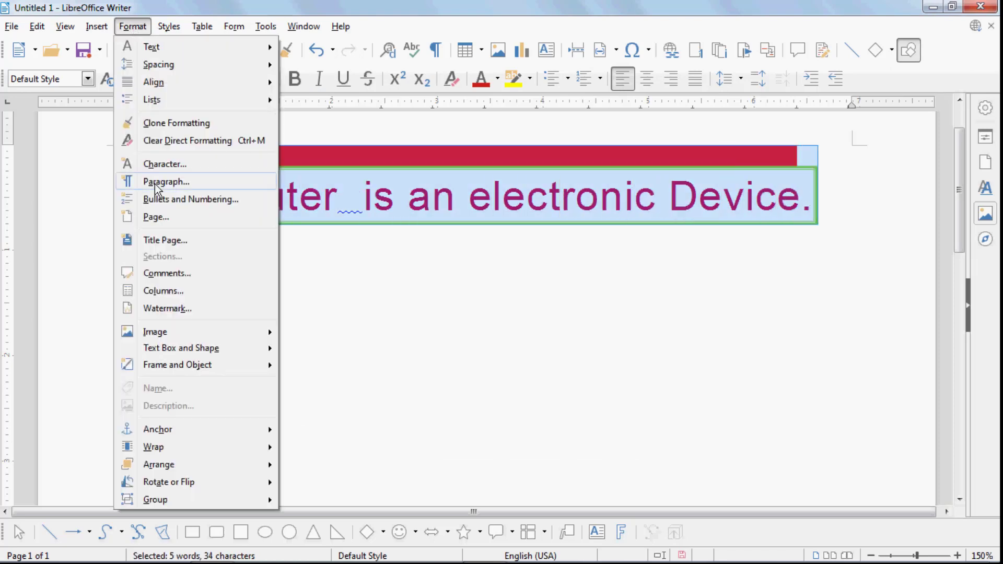
left_click(164, 166)
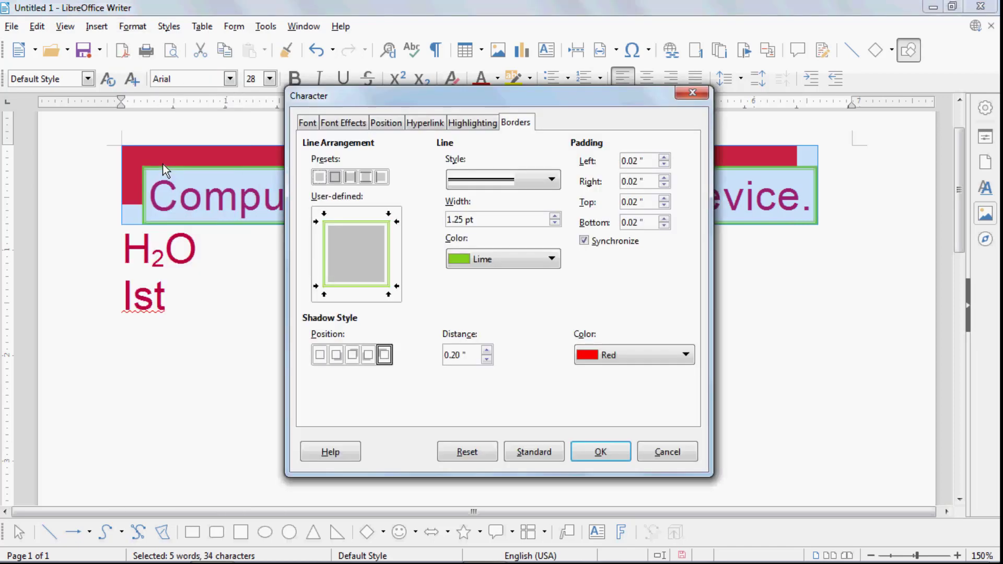
left_click(320, 178)
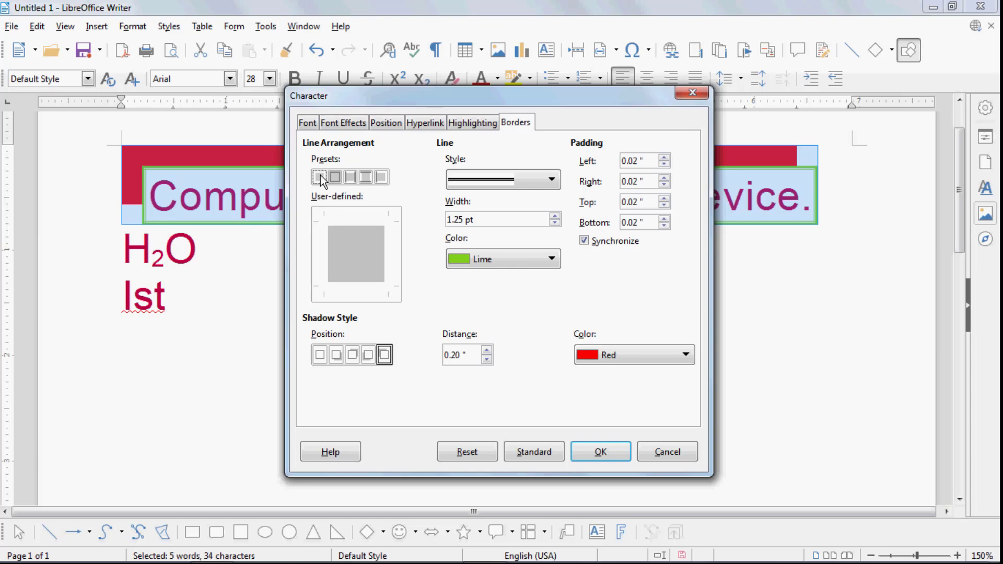
left_click(619, 447)
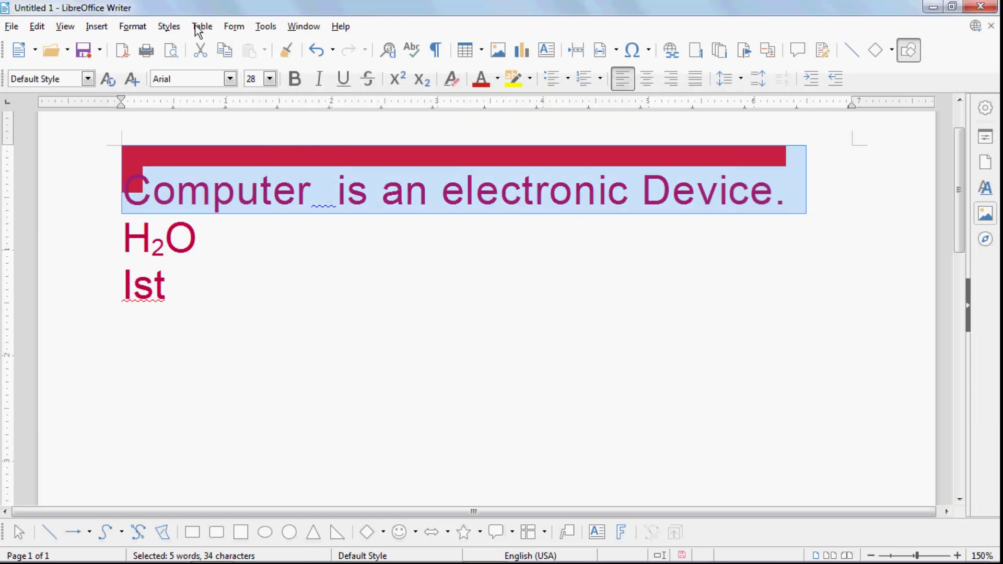
Open the character settings for the selected sentence
left_click(136, 28)
left_click(172, 163)
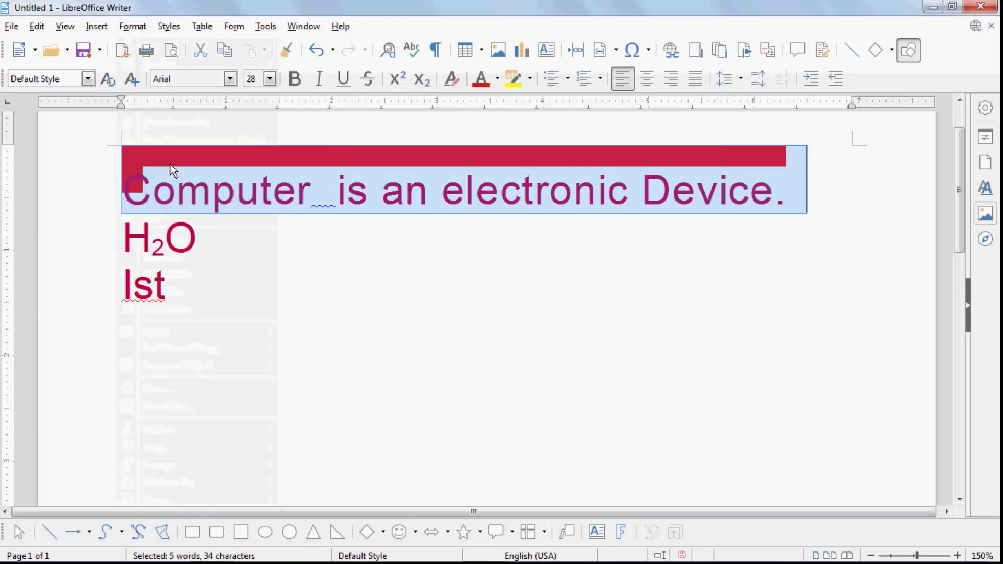
Remove the character shadow from the line "Computer is an electronic Device." and deselect it
left_click(319, 355)
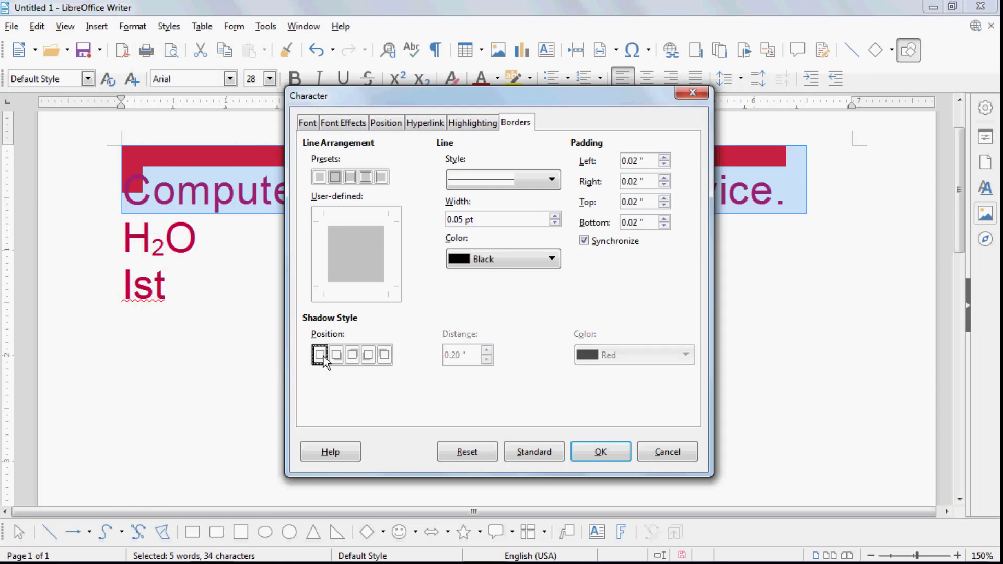
left_click(595, 450)
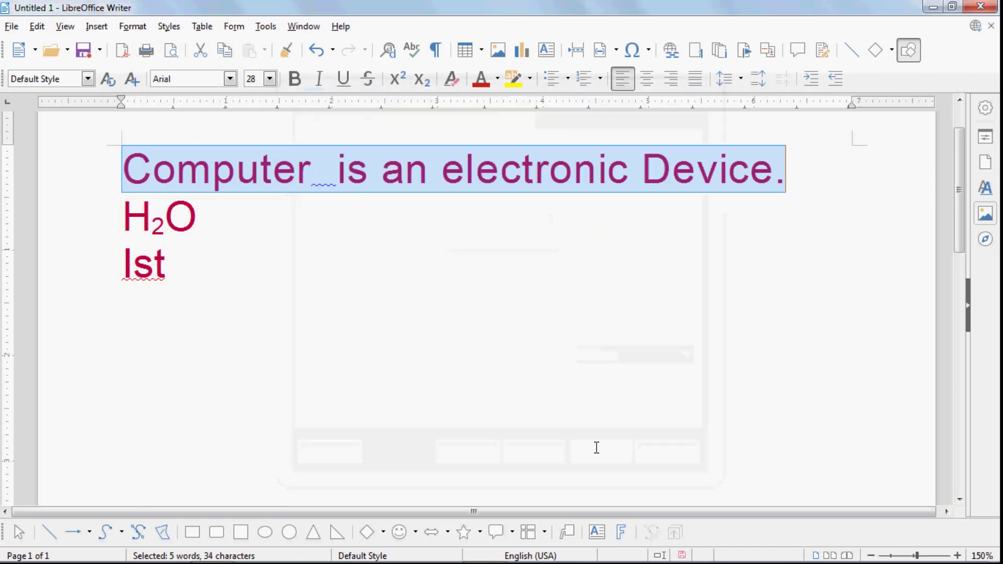
left_click(320, 256)
left_click(134, 27)
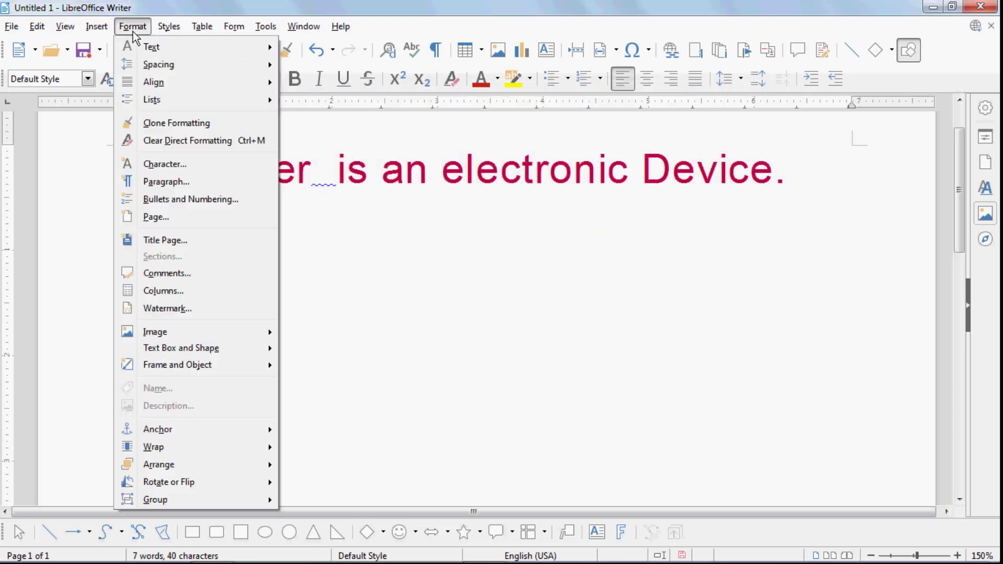
left_click(176, 165)
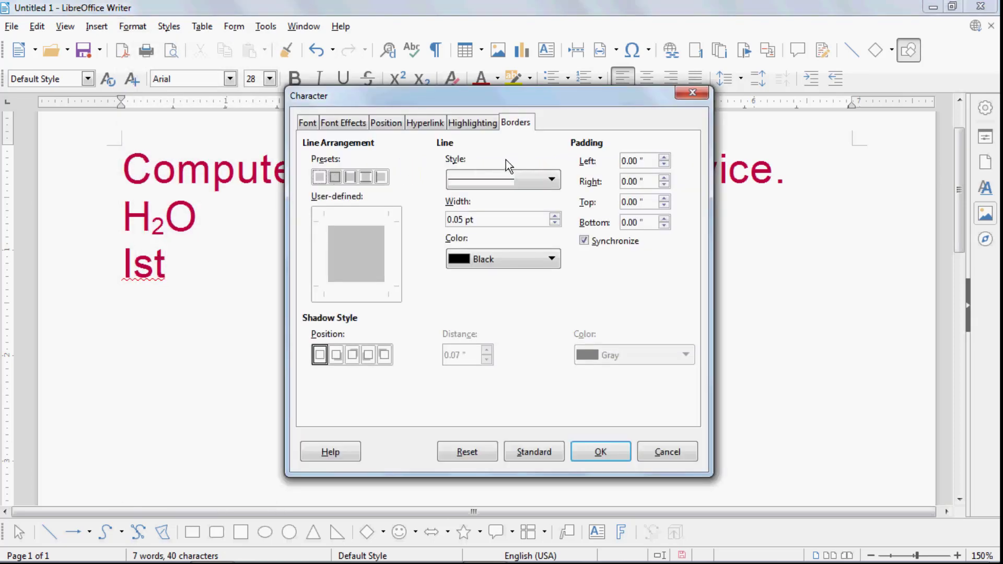
left_click(688, 98)
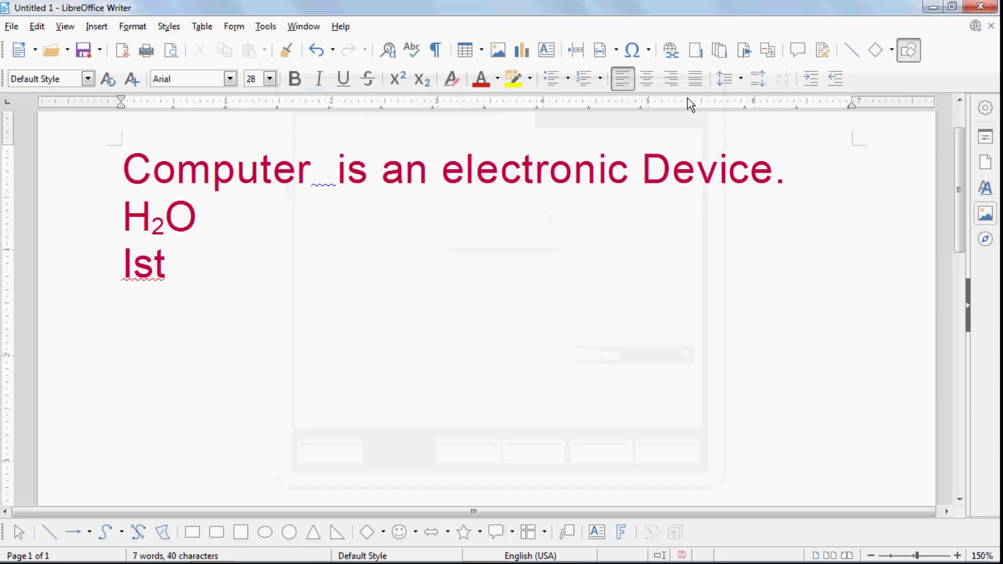
left_click_drag(236, 278, 20, 104)
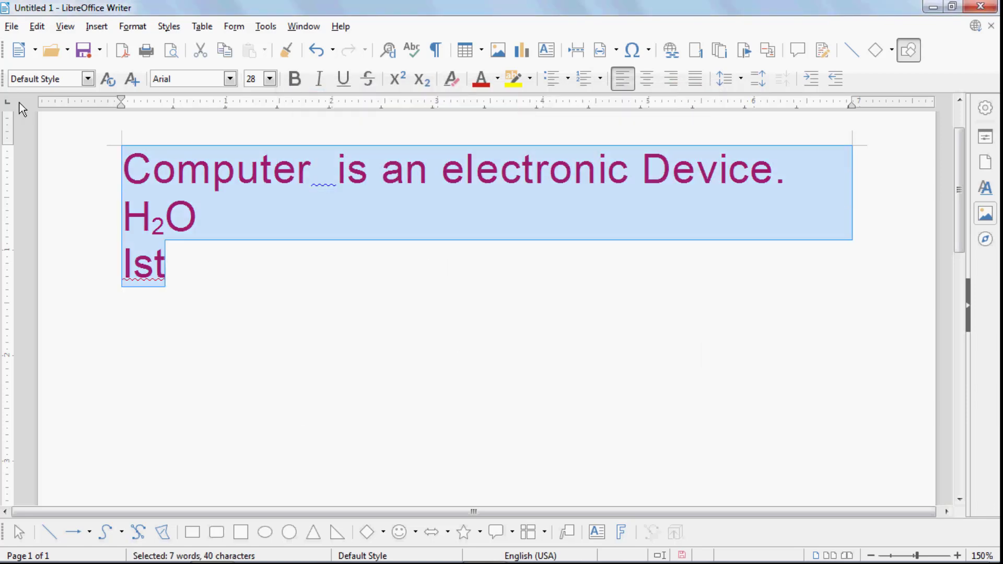
left_click(260, 214)
left_click(132, 26)
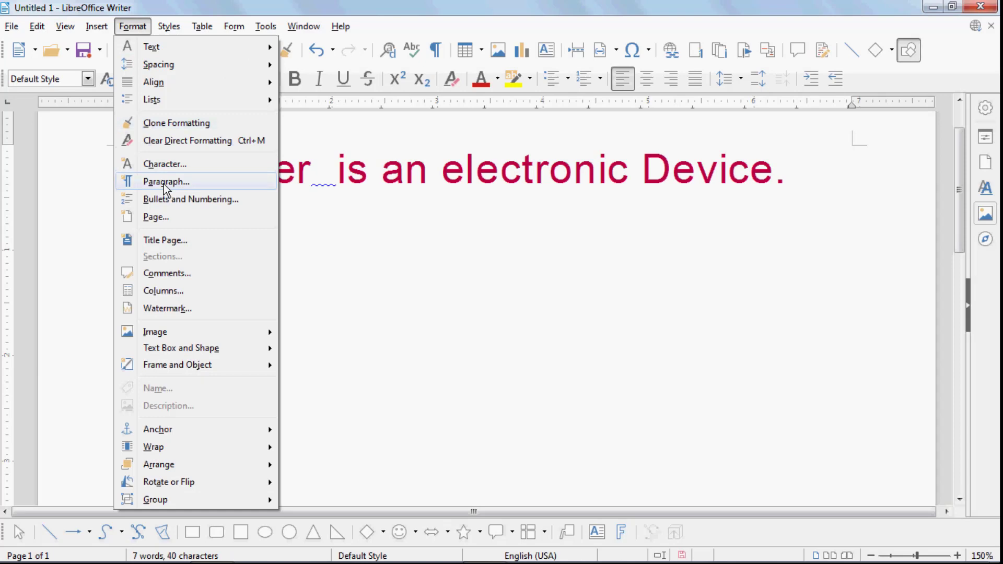
left_click(644, 265)
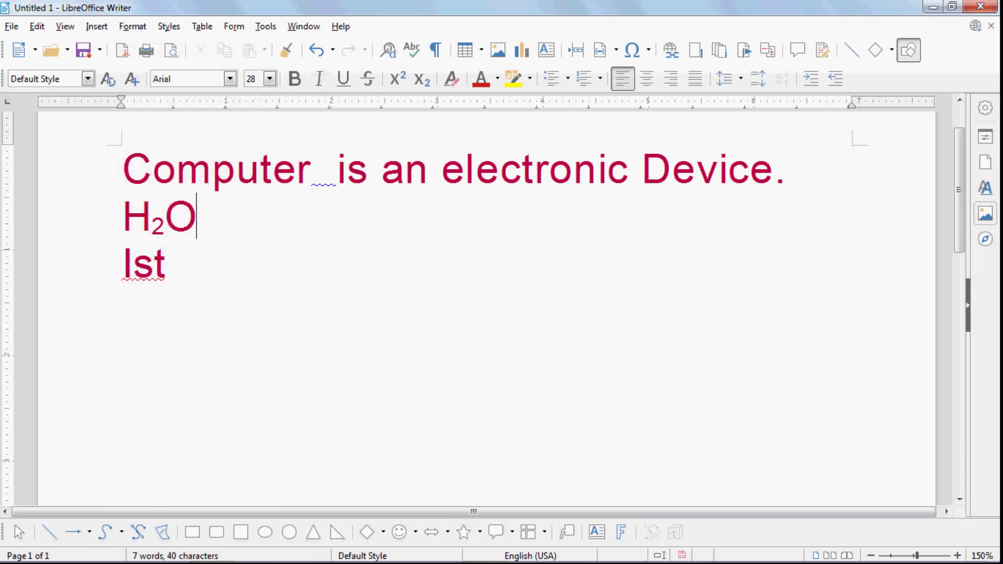
Open the recently used document demo.odt
left_click(68, 51)
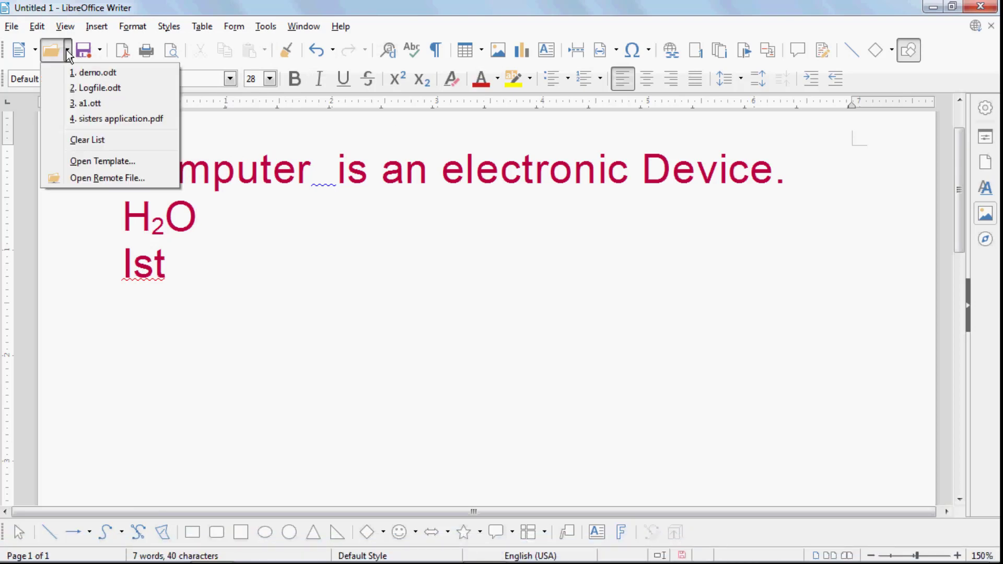
left_click(82, 76)
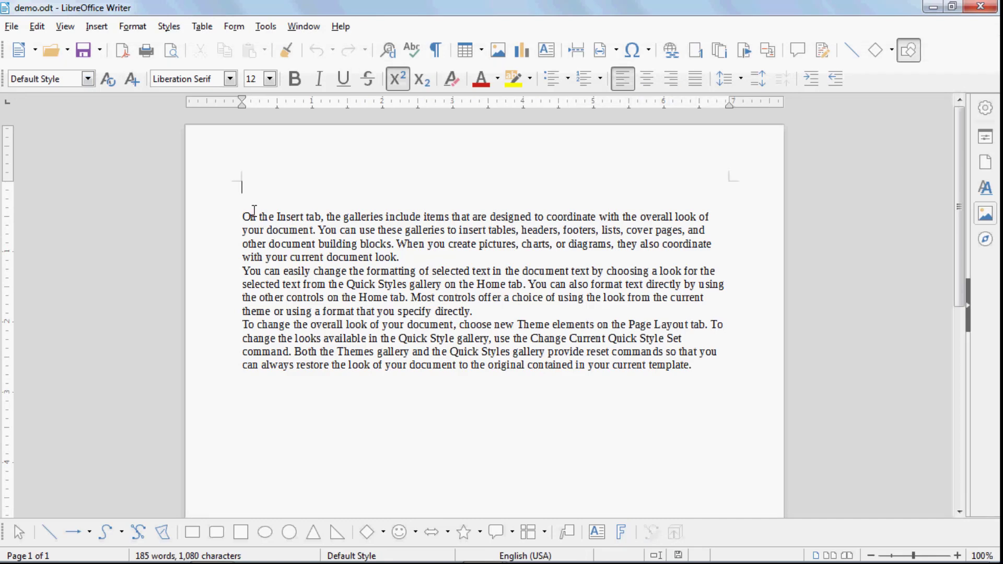
Indent the three body paragraphs 0.12" before text and 0.14" after text
left_click_drag(241, 219, 664, 373)
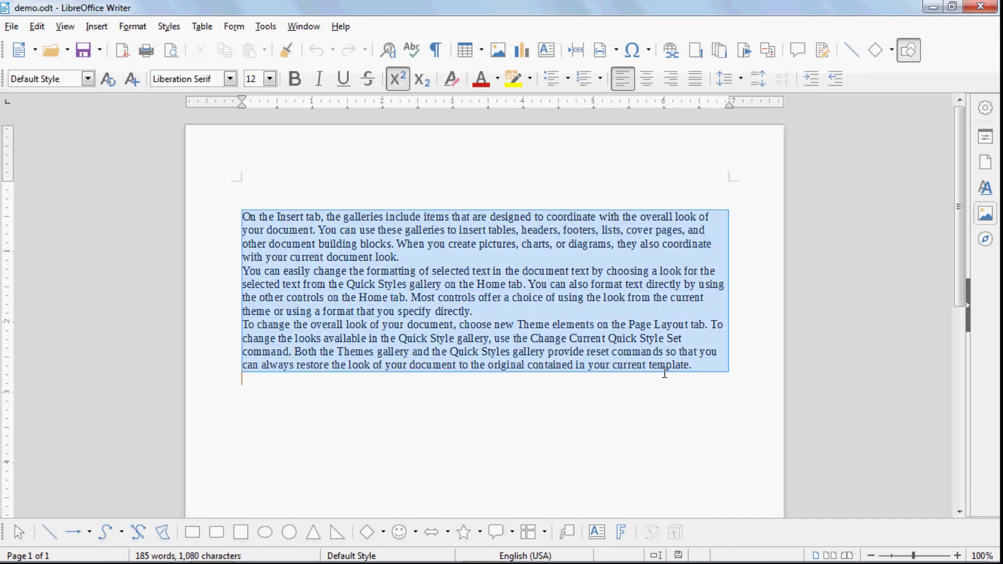
left_click(133, 28)
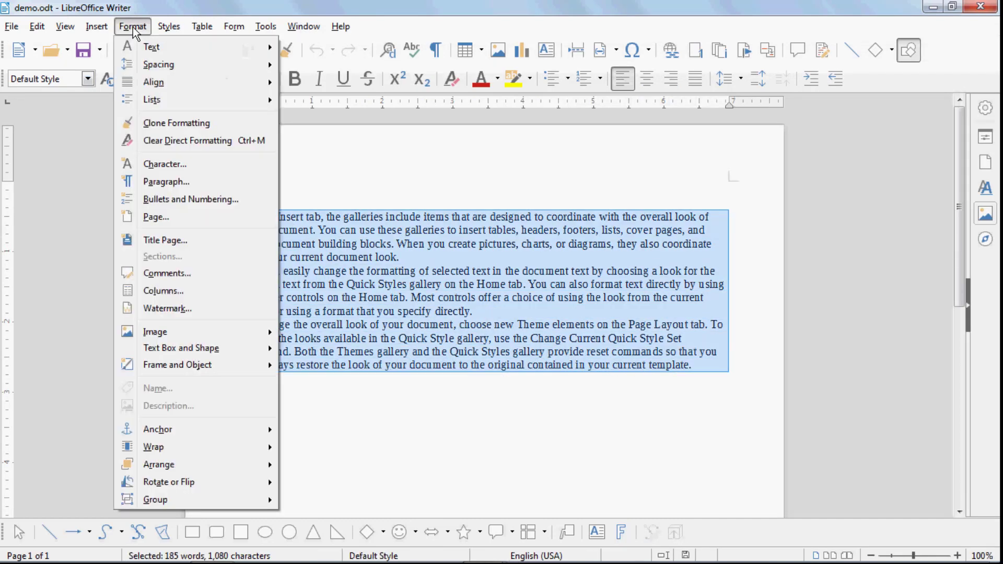
left_click(182, 184)
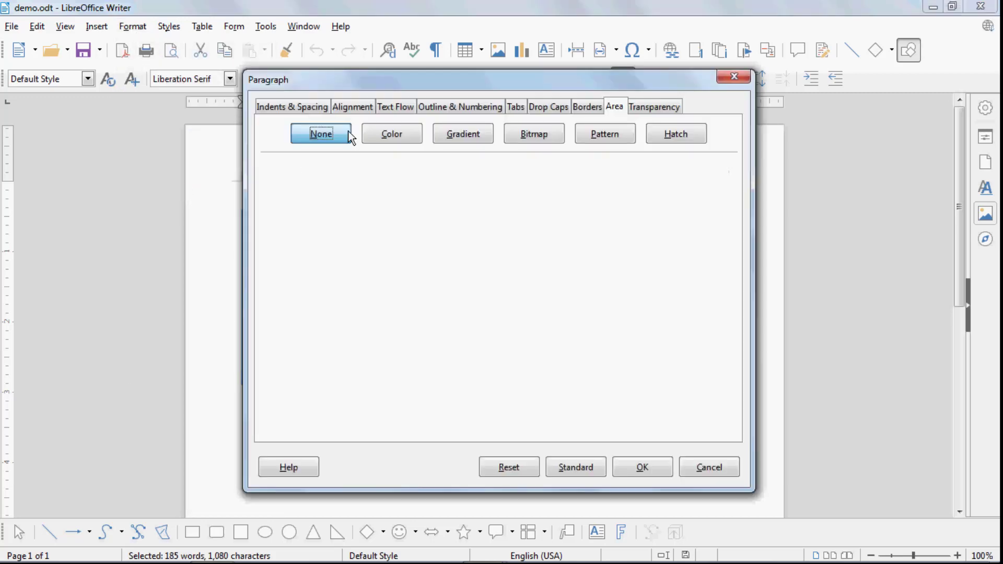
left_click(312, 106)
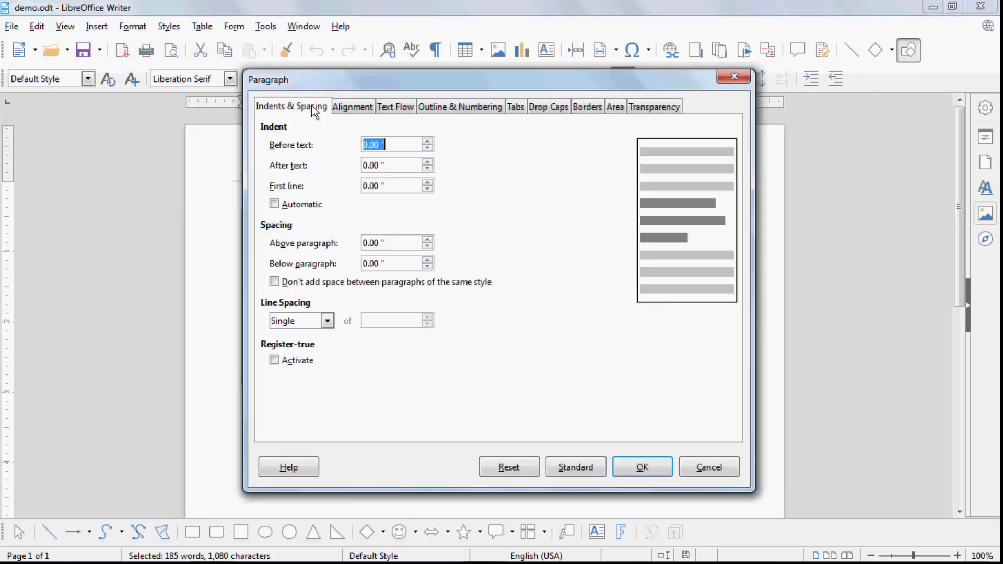
left_click_drag(347, 82, 521, 81)
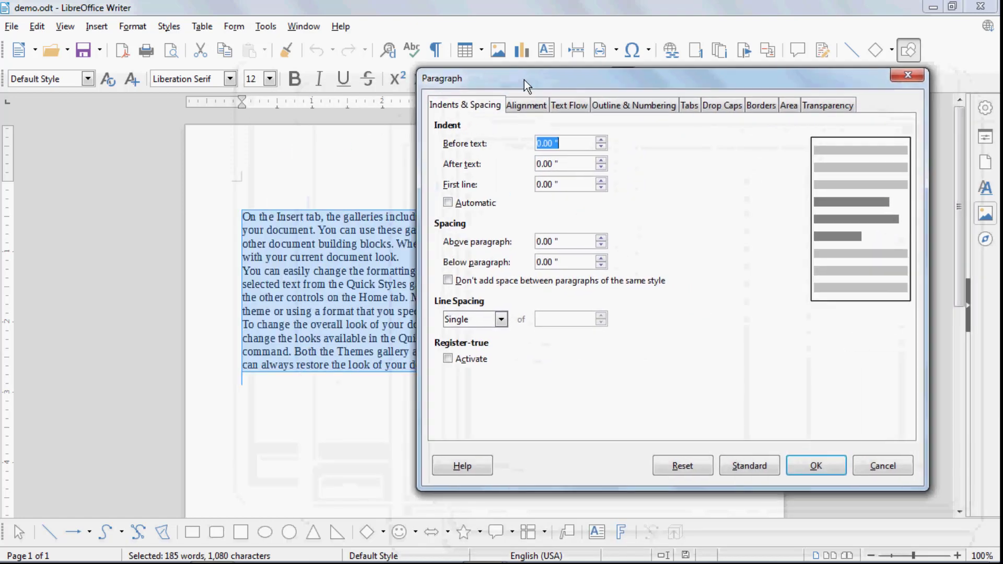
left_click(600, 139)
left_click(600, 139)
left_click(600, 139)
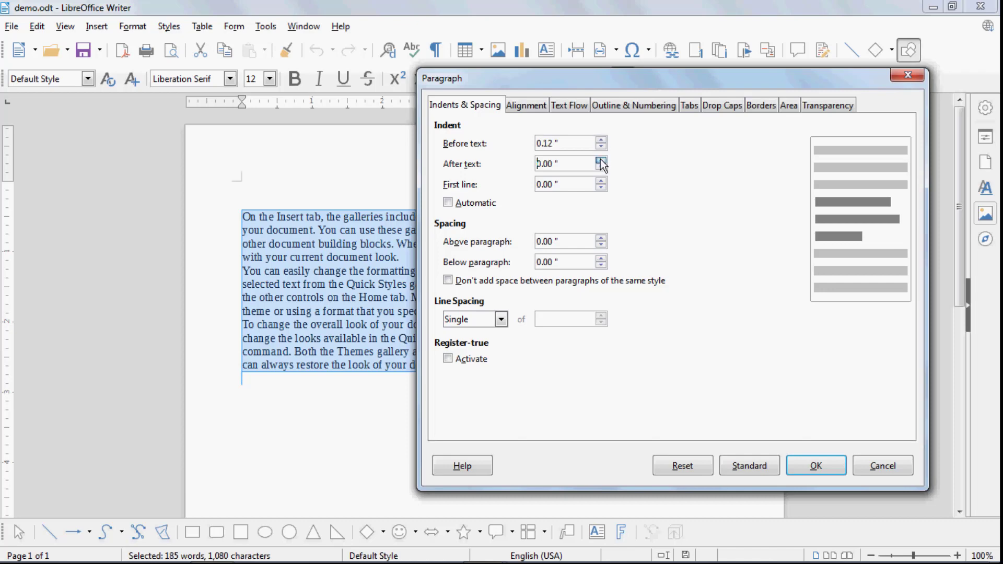
left_click(600, 160)
left_click(600, 160)
left_click(838, 466)
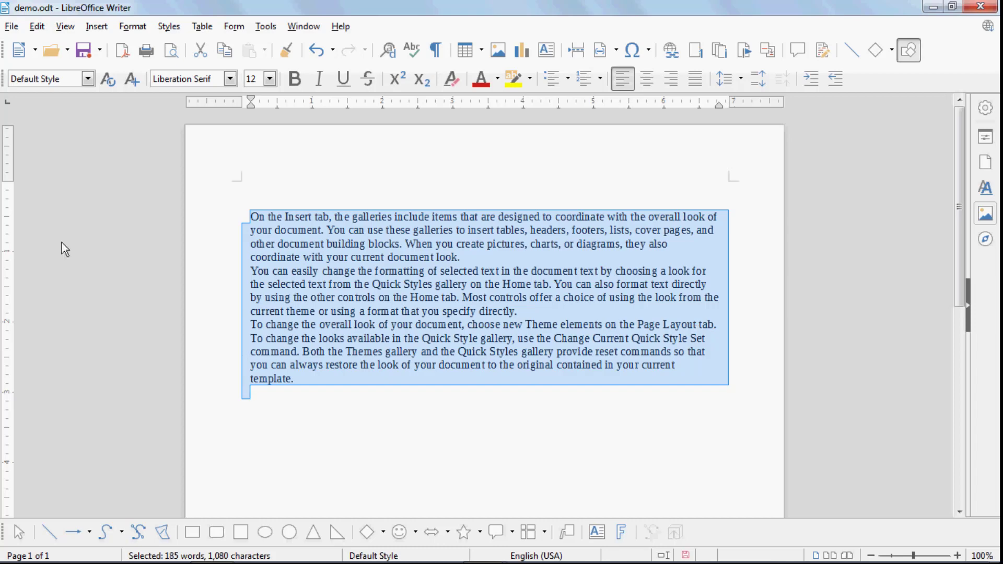
Give the selected paragraphs a first-line indent of 0.12"
left_click(137, 27)
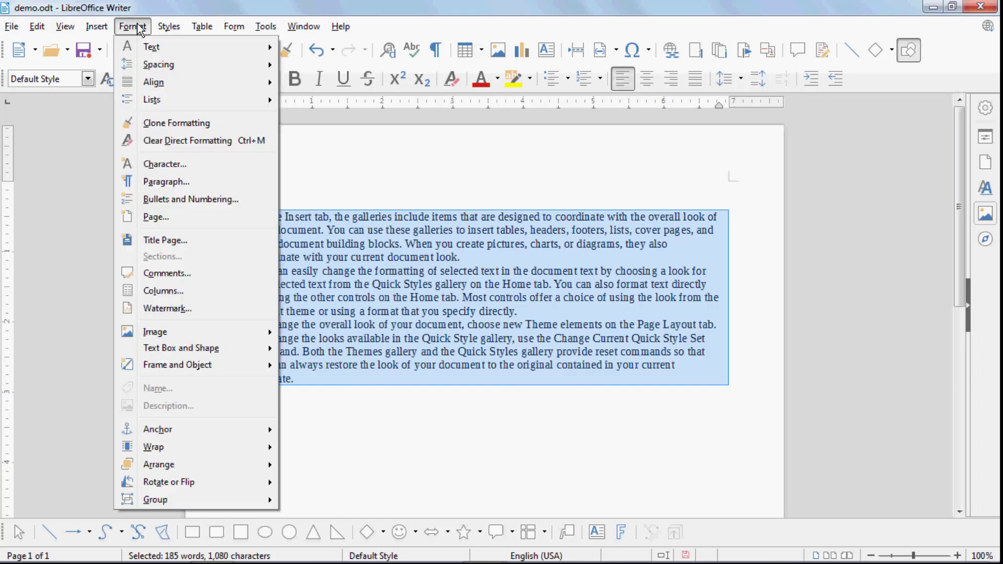
left_click(157, 182)
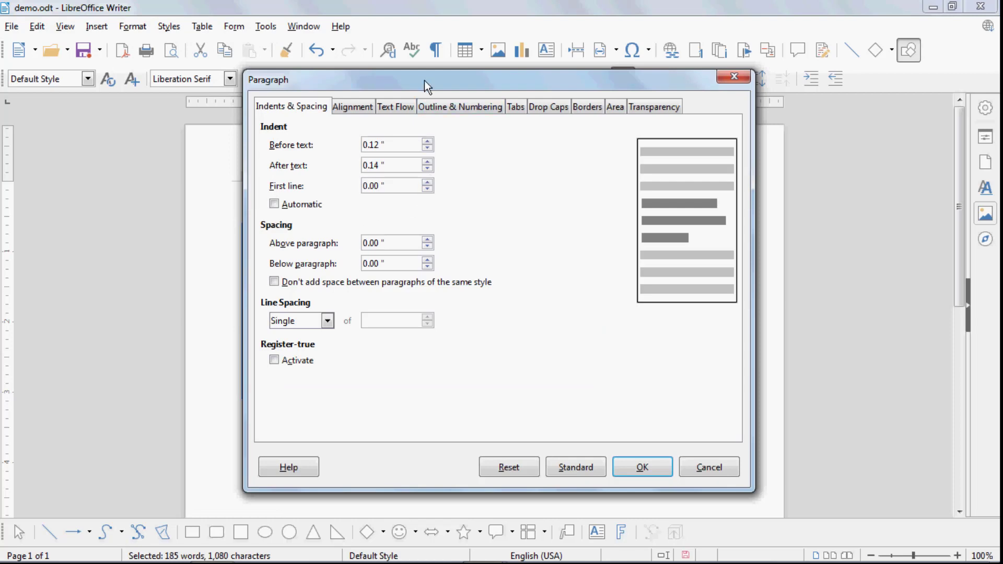
left_click_drag(424, 80, 577, 93)
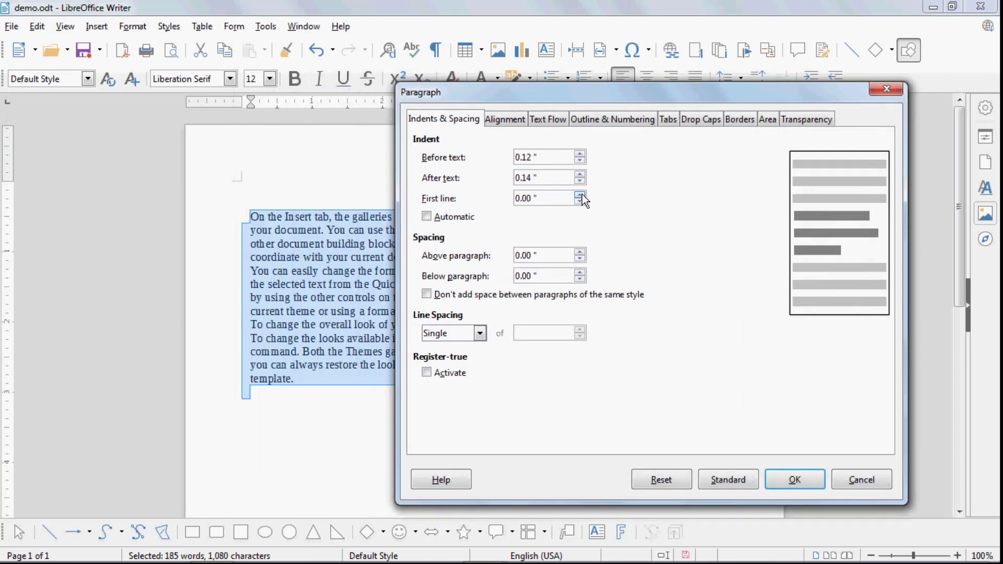
left_click(580, 195)
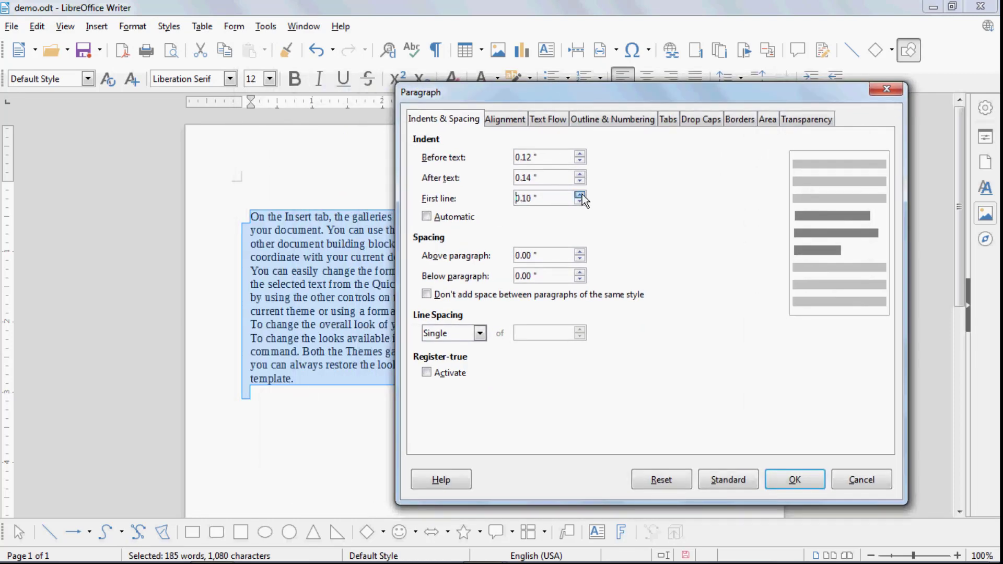
left_click(794, 478)
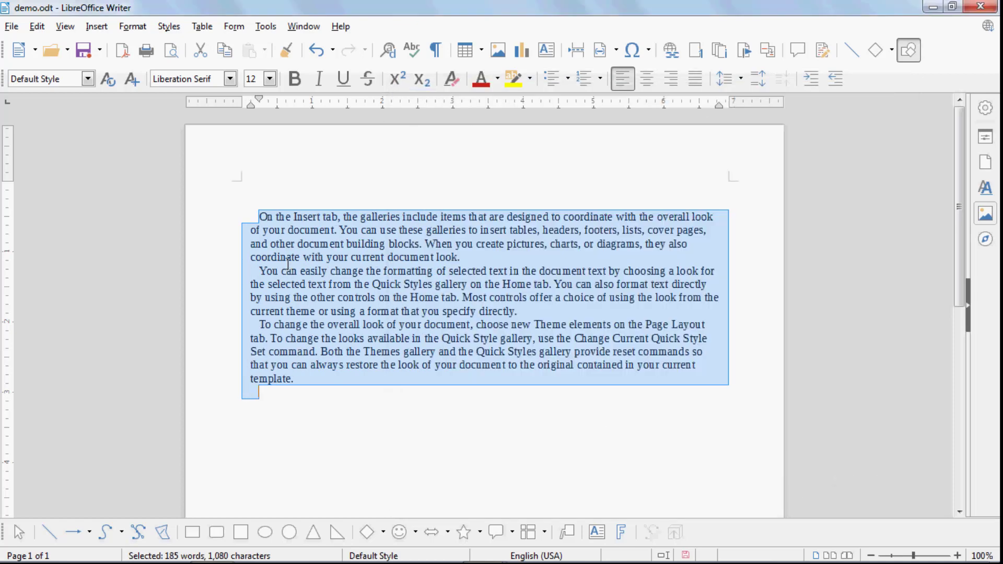
Increase the first-line indent of the selected paragraphs to more than 0.24"
left_click(133, 26)
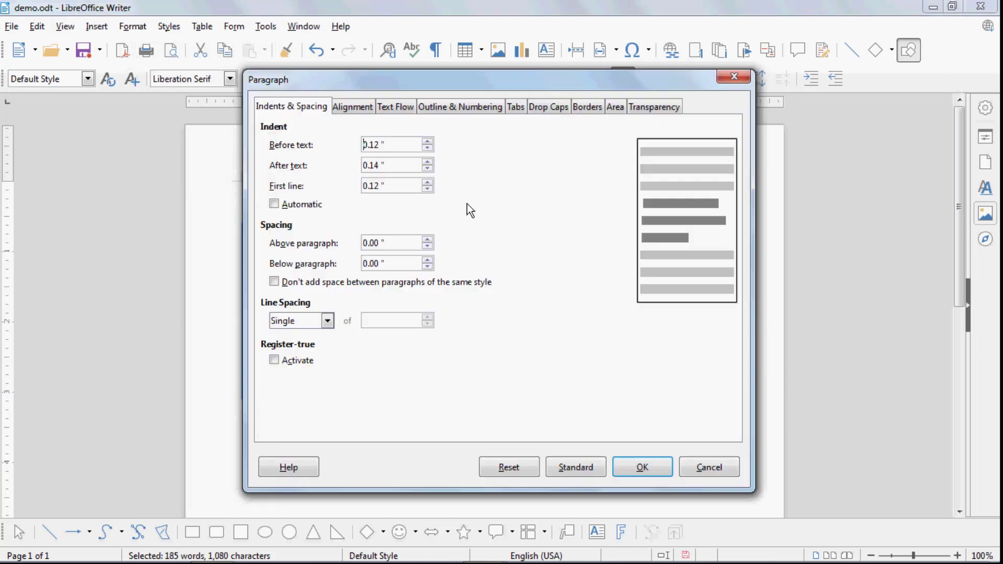
left_click(428, 183)
left_click(428, 183)
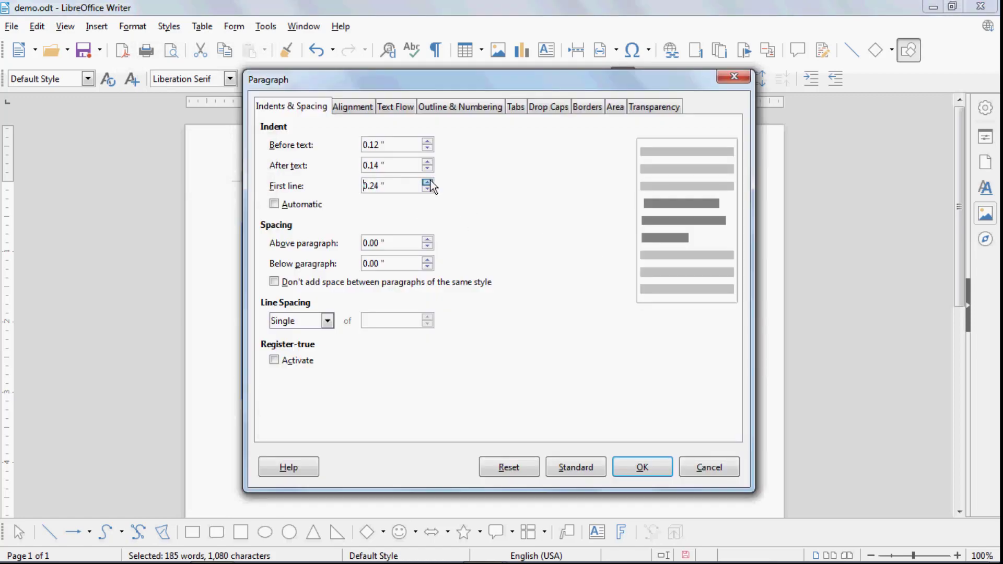
left_click(428, 182)
left_click(629, 468)
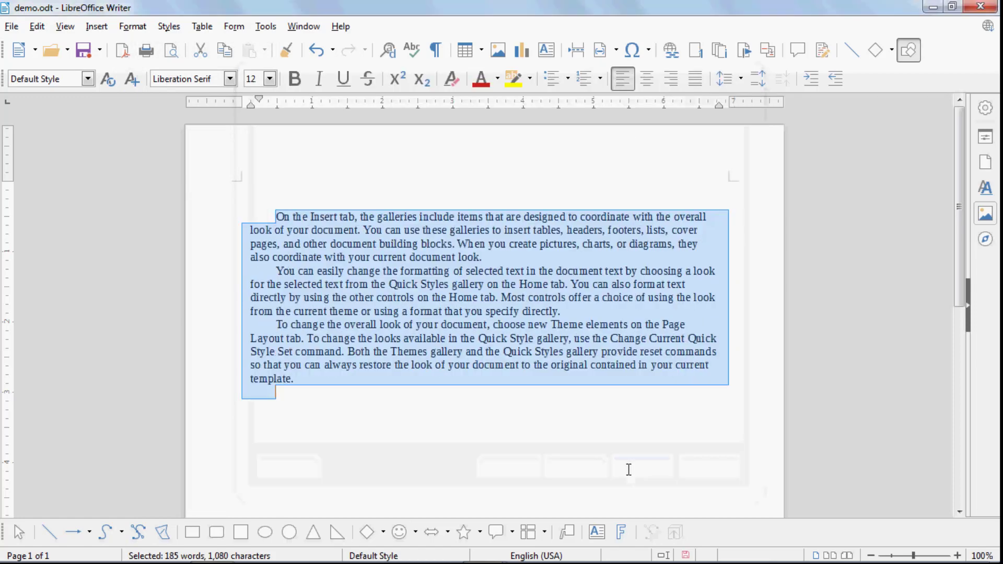
Apply the automatic first-line indent to all text in the document, including the empty first line
left_click(285, 217)
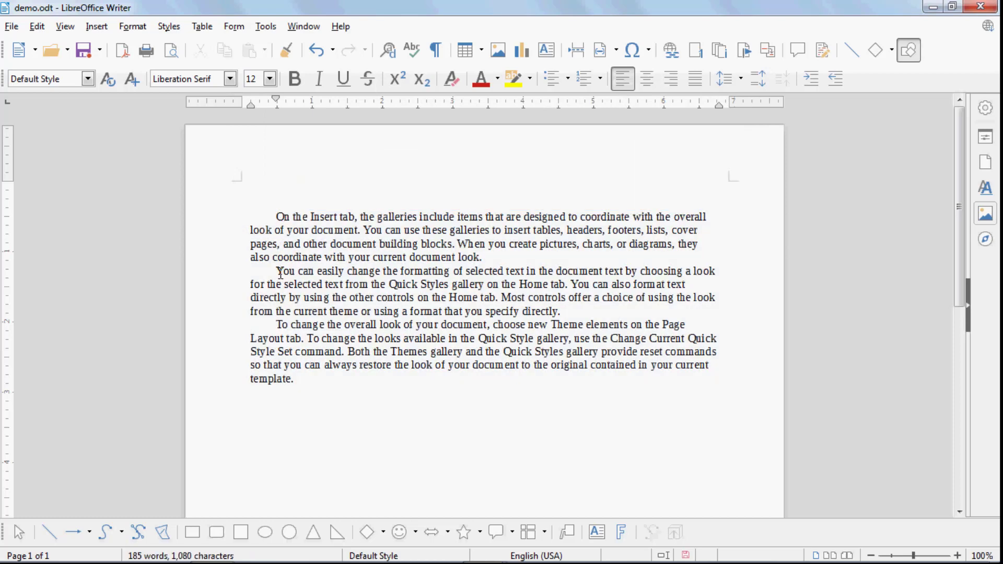
left_click(310, 390)
left_click_drag(310, 391, 220, 166)
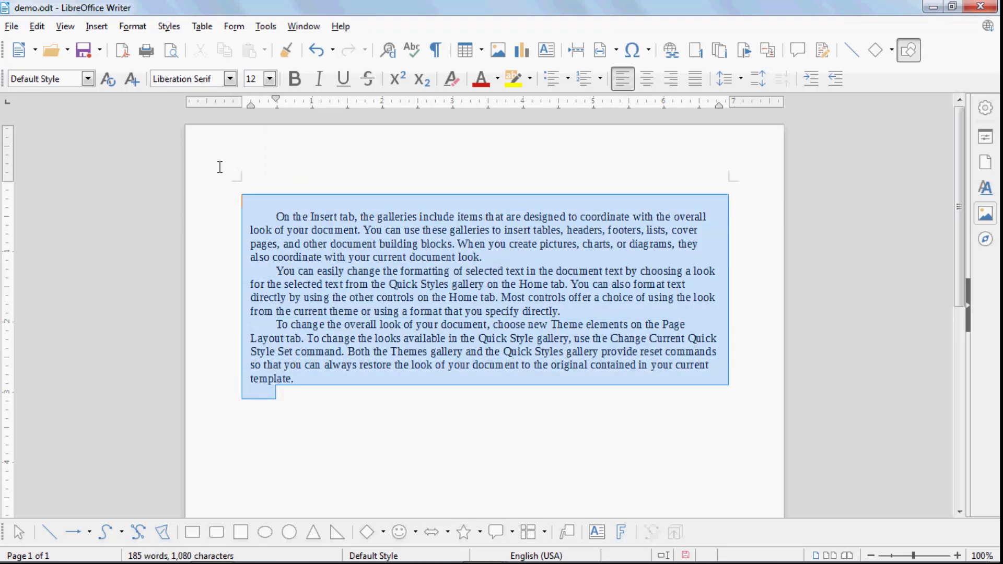
left_click(134, 29)
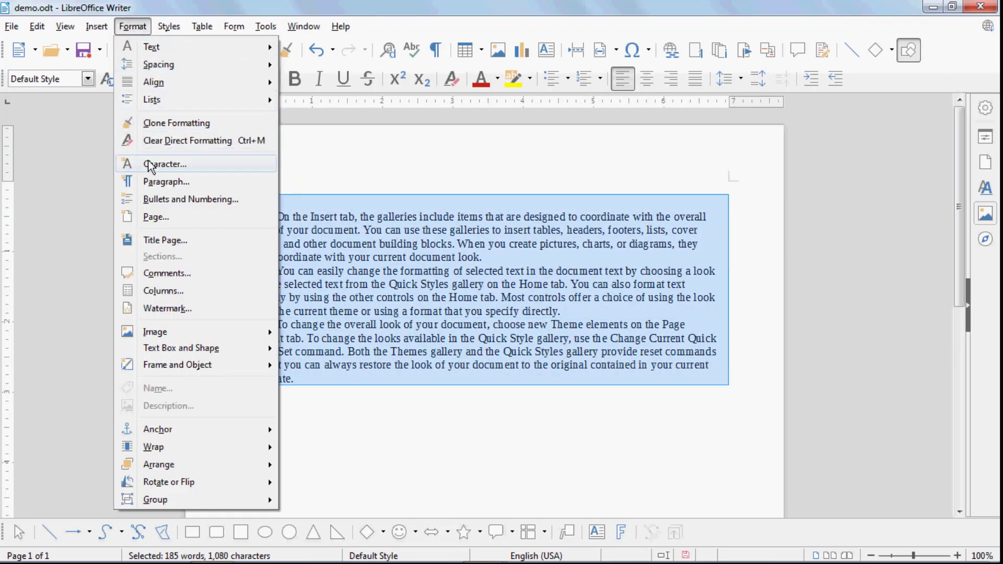
left_click(159, 182)
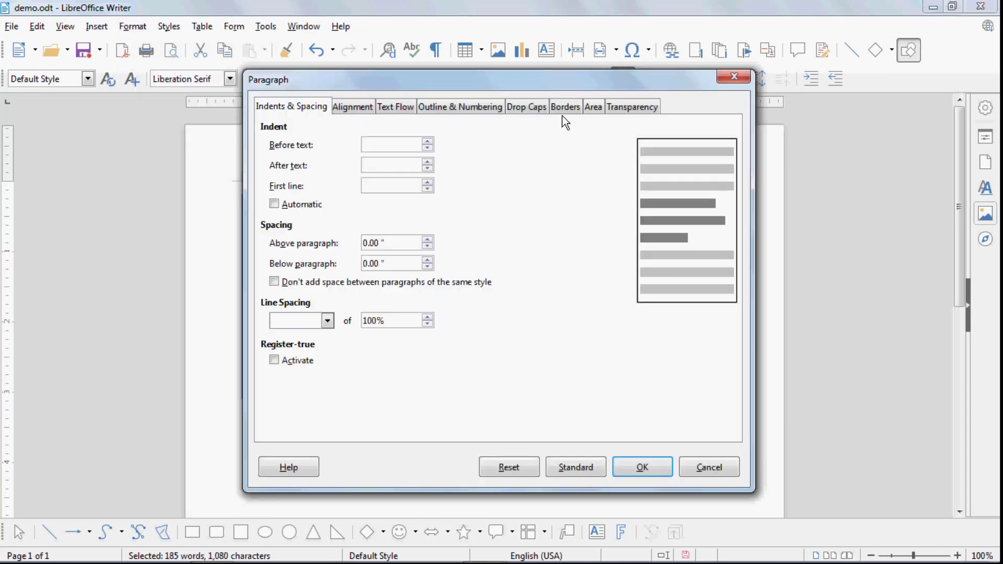
left_click(274, 204)
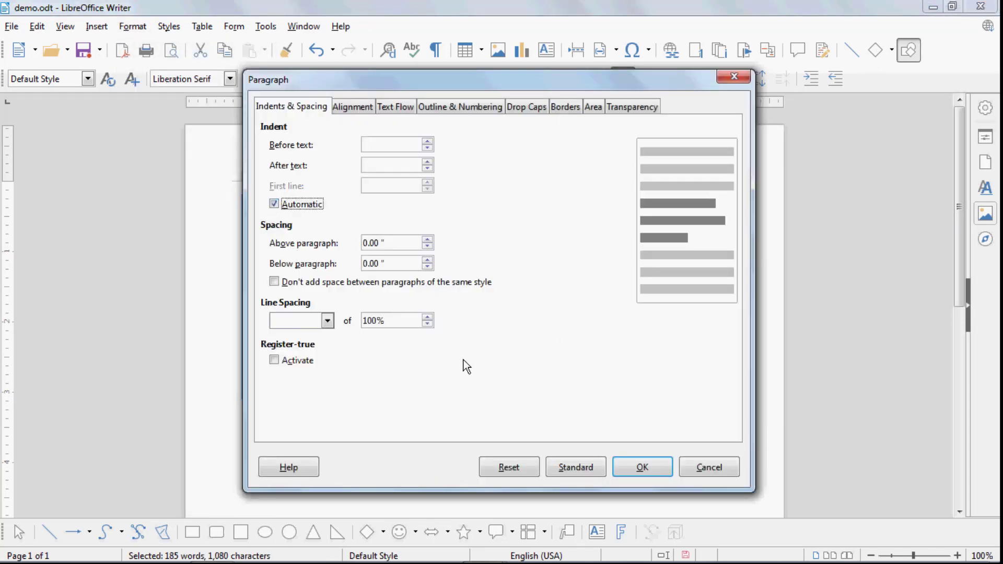
left_click(630, 473)
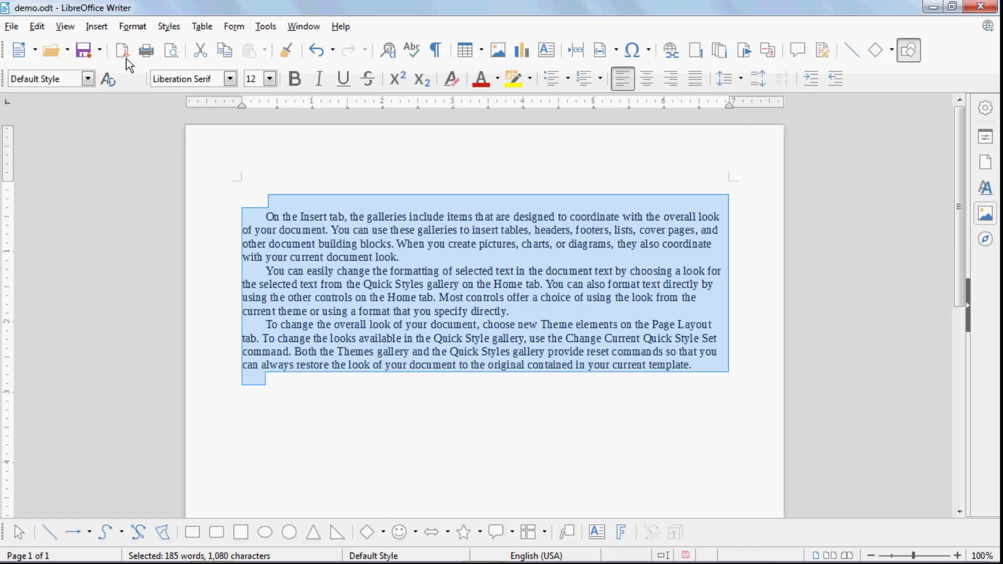
Turn off the automatic first-line indent for the selected text
left_click(131, 26)
left_click(159, 184)
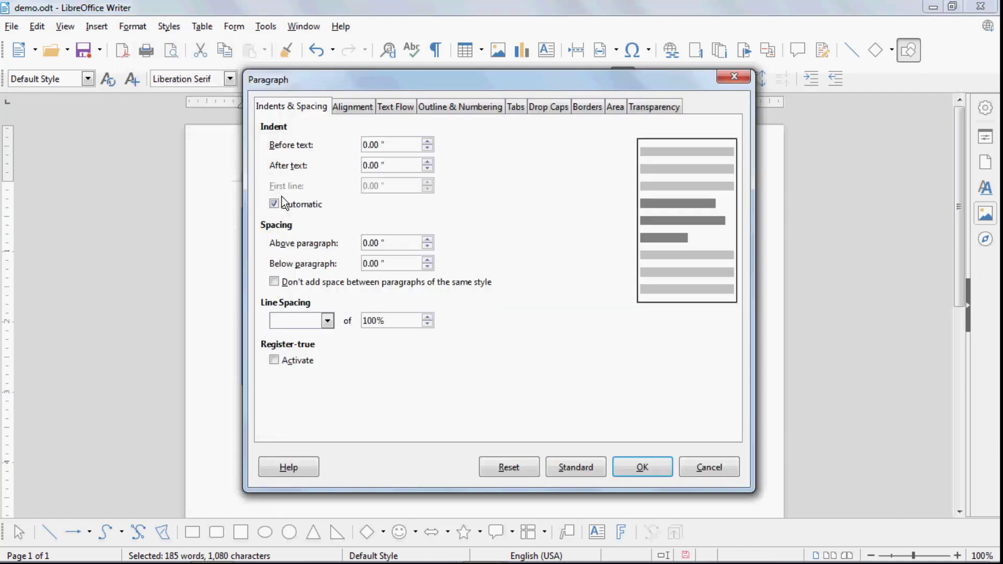
left_click(280, 202)
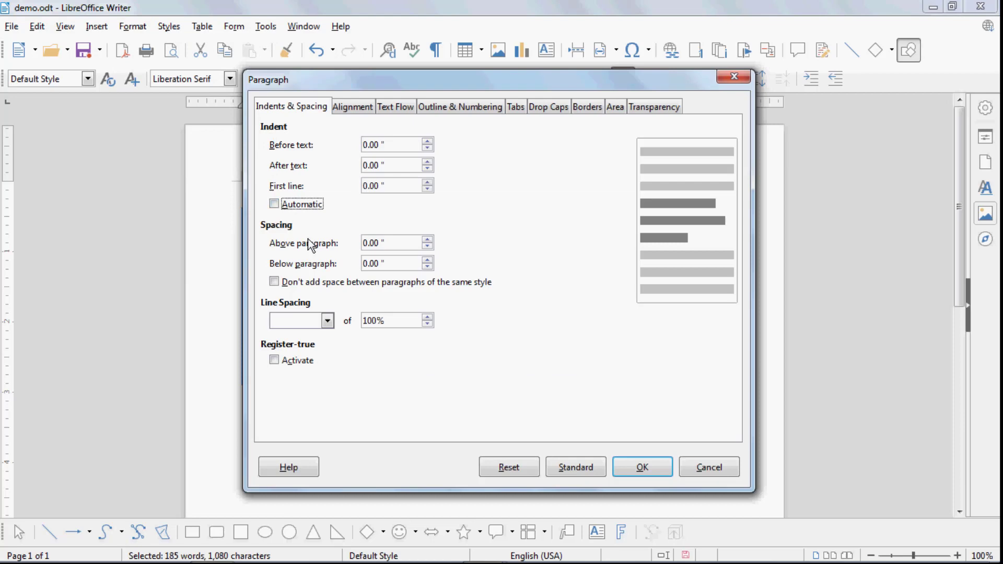
Set the spacing above the selected paragraphs to 0.10" and increase the spacing below them
left_click(427, 240)
left_click(428, 240)
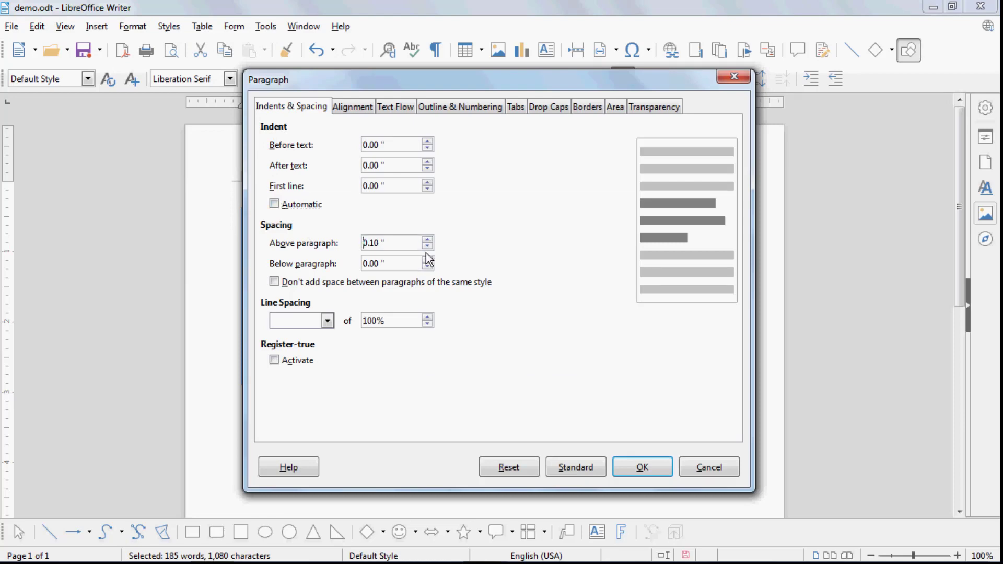
left_click(427, 261)
left_click(427, 261)
left_click(427, 261)
left_click(628, 466)
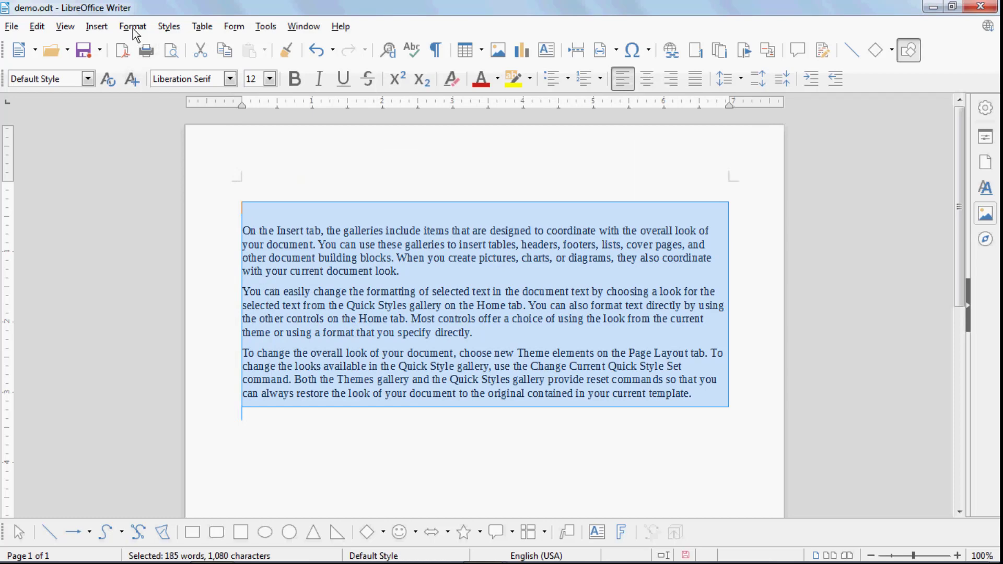
Select the three text paragraphs and turn on the option not to add space between paragraphs of the same style
left_click(216, 204)
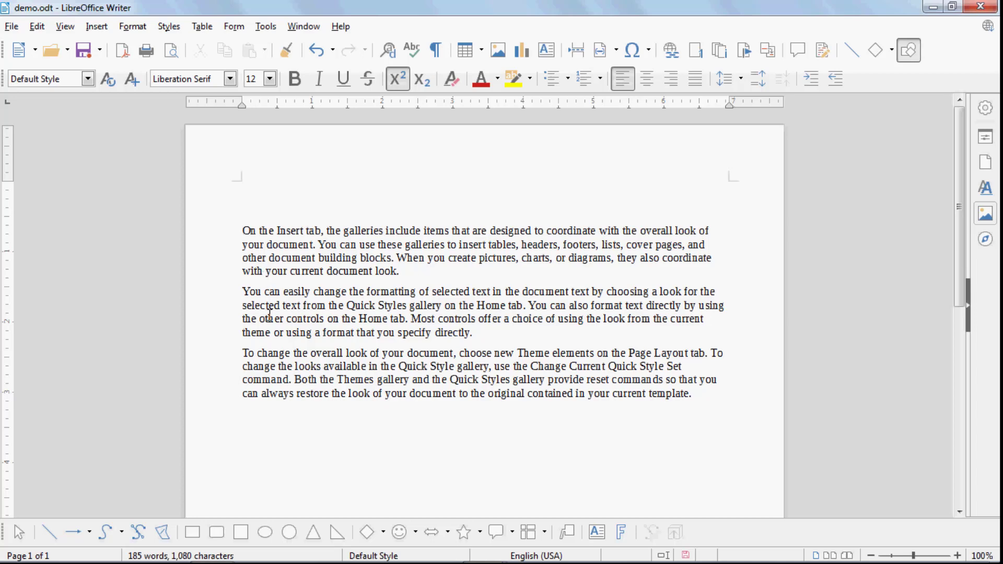
left_click_drag(700, 398, 237, 233)
left_click(133, 26)
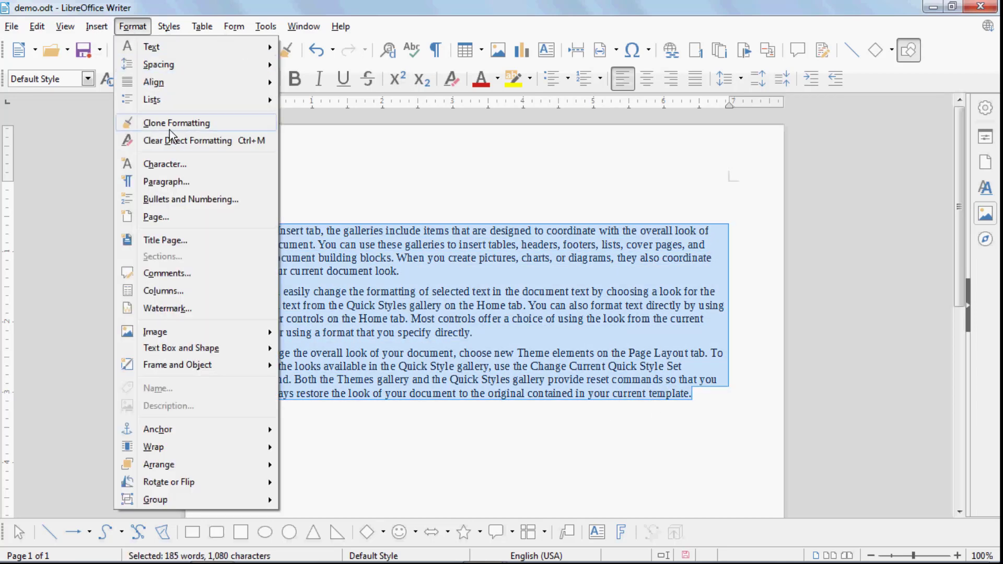
left_click(177, 182)
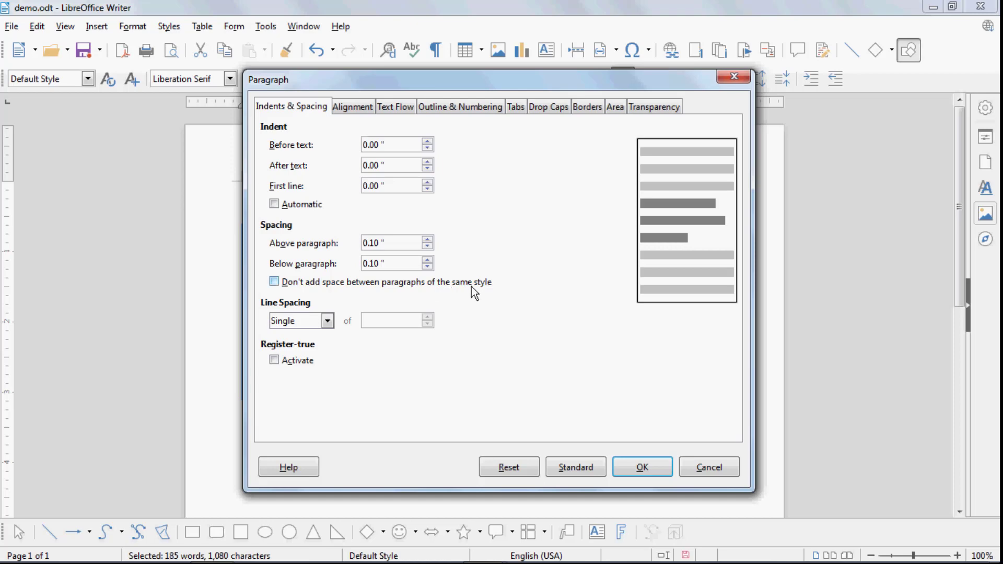
left_click(275, 282)
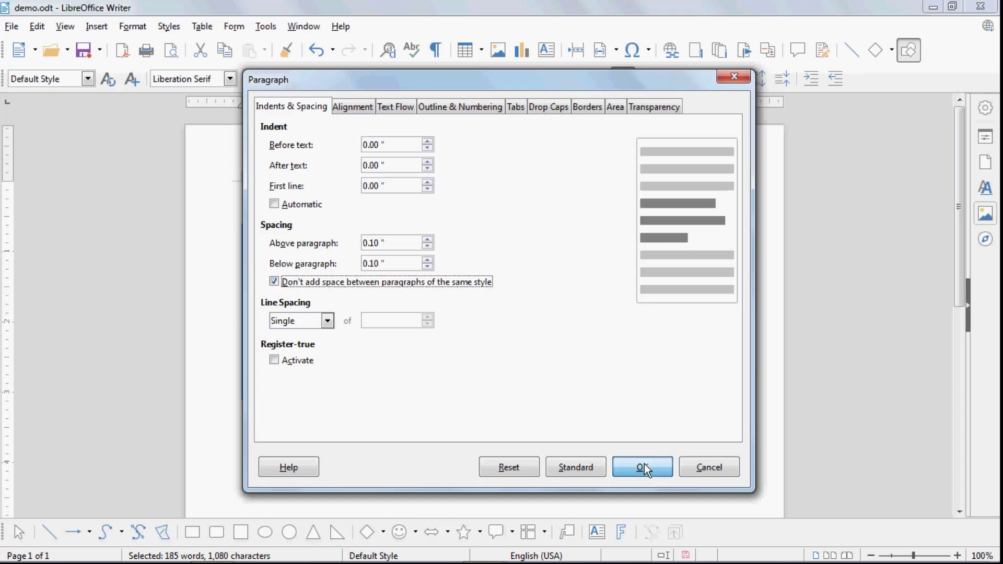
left_click(643, 467)
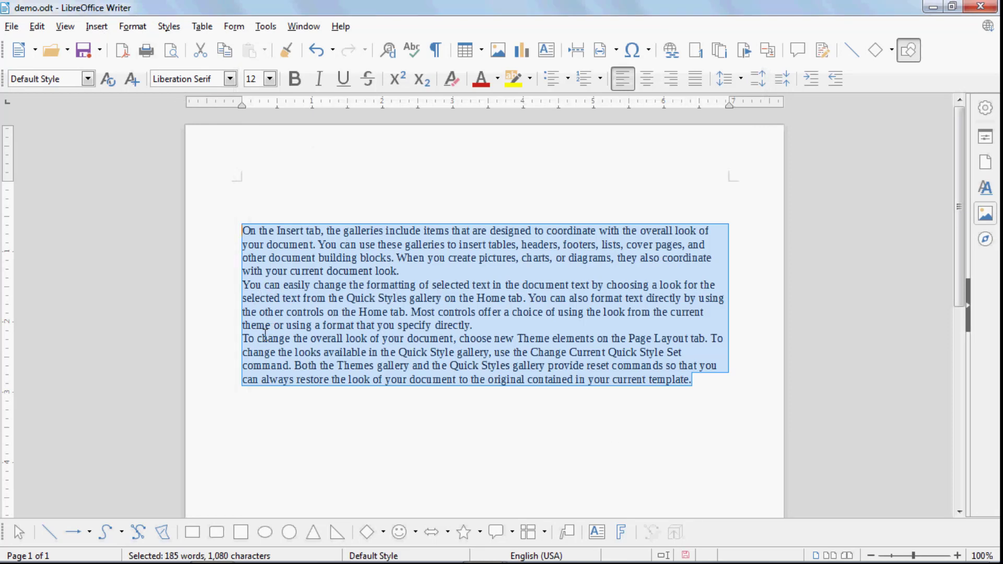
Try the 1.15 Lines, 1.5 Lines, Double and Proportional line spacing options in the selected paragraphs' settings
left_click(128, 26)
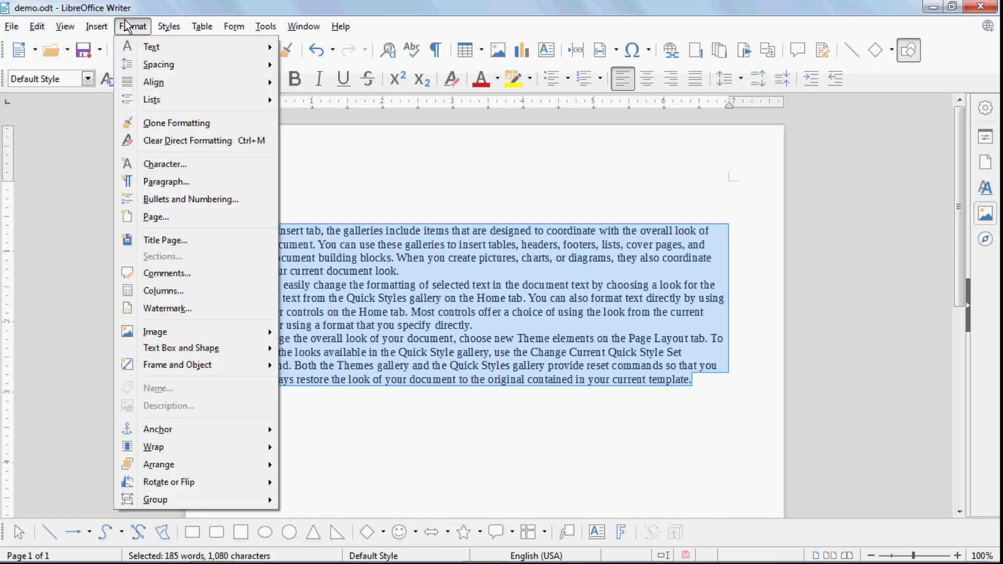
left_click(149, 186)
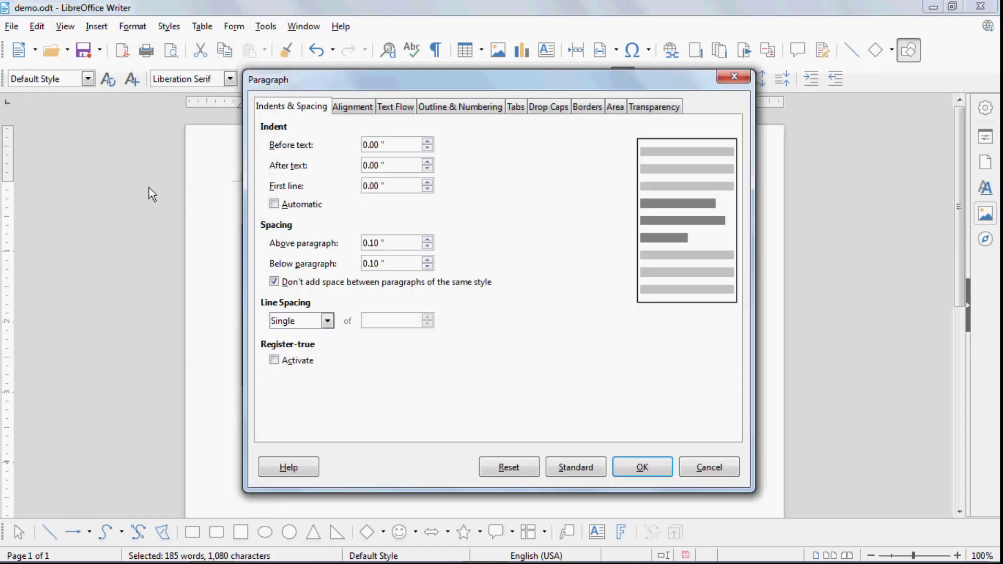
left_click(328, 321)
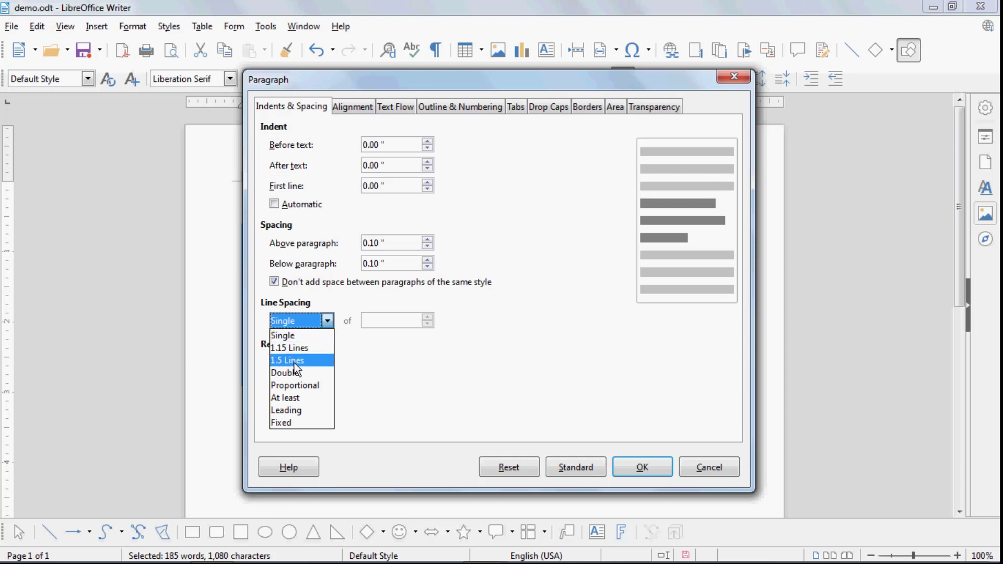
left_click(298, 350)
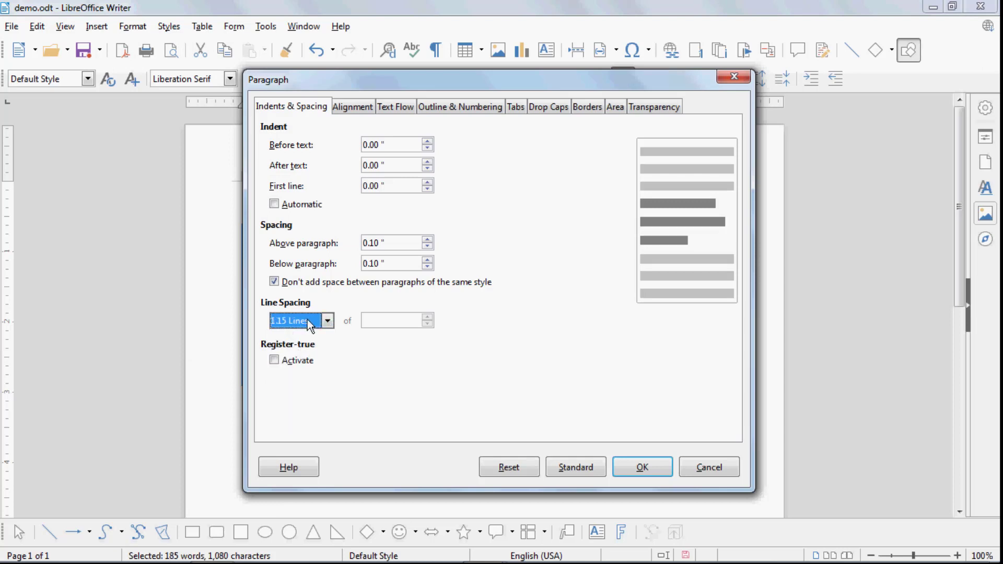
left_click(307, 319)
left_click(298, 359)
left_click(293, 331)
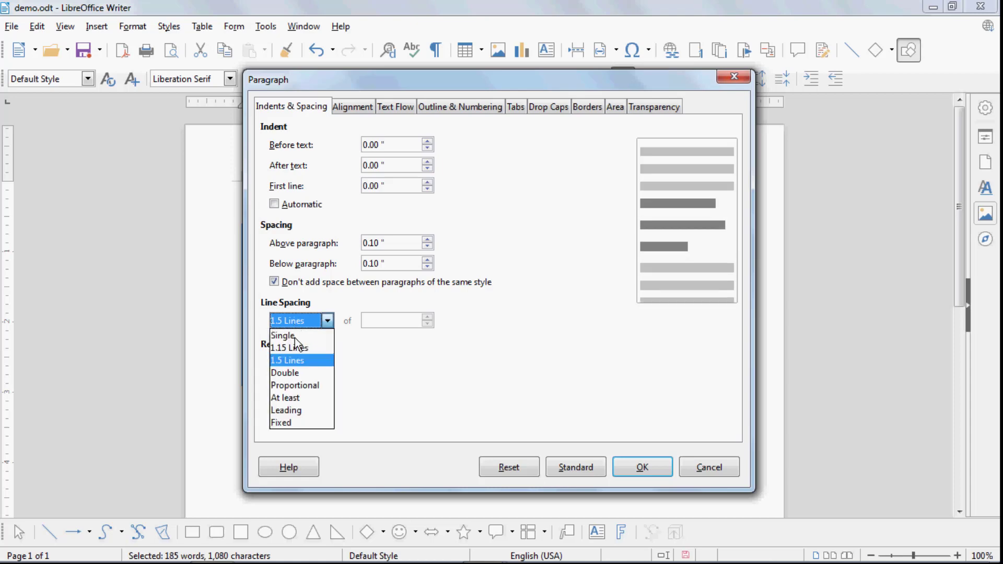
left_click(293, 370)
left_click(292, 331)
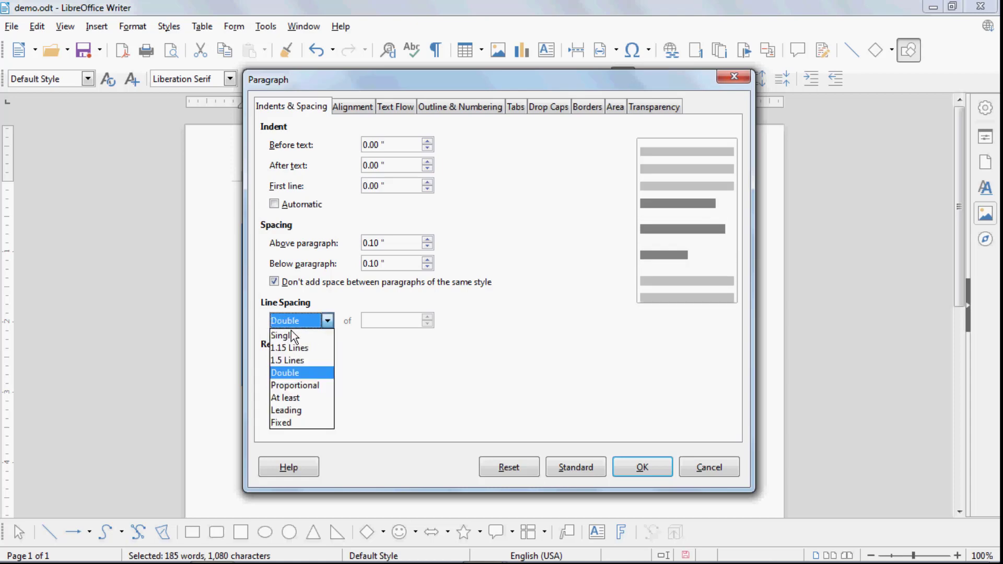
left_click(286, 387)
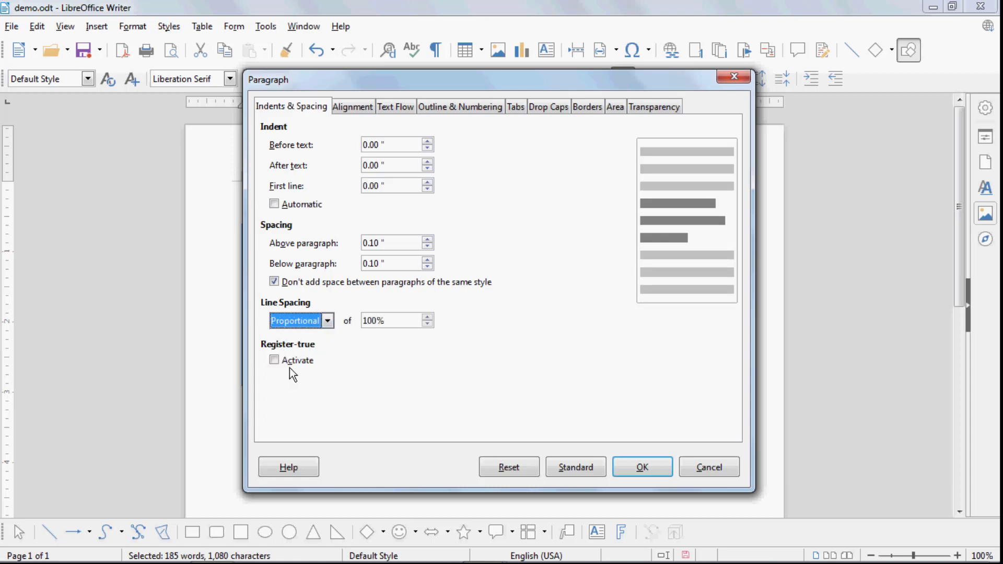
left_click(428, 325)
left_click(428, 324)
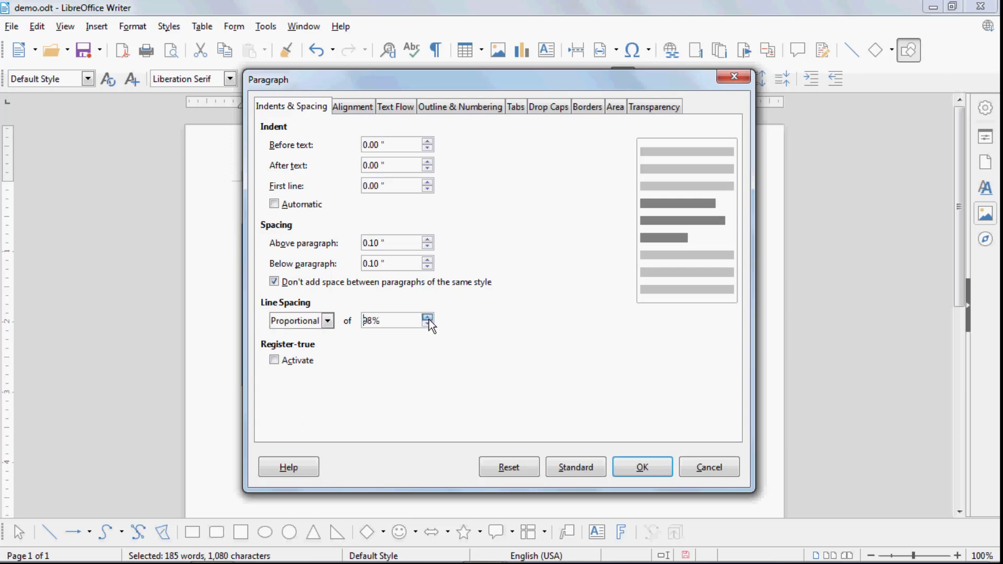
Set the line spacing of the selected paragraphs to At least 0.08" and apply it
left_click(328, 320)
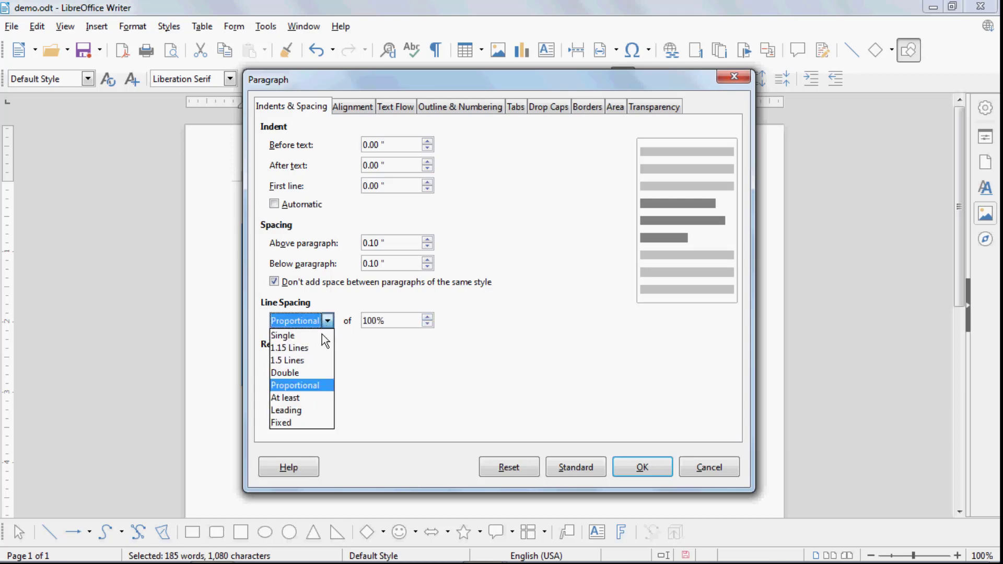
left_click(305, 397)
left_click(427, 317)
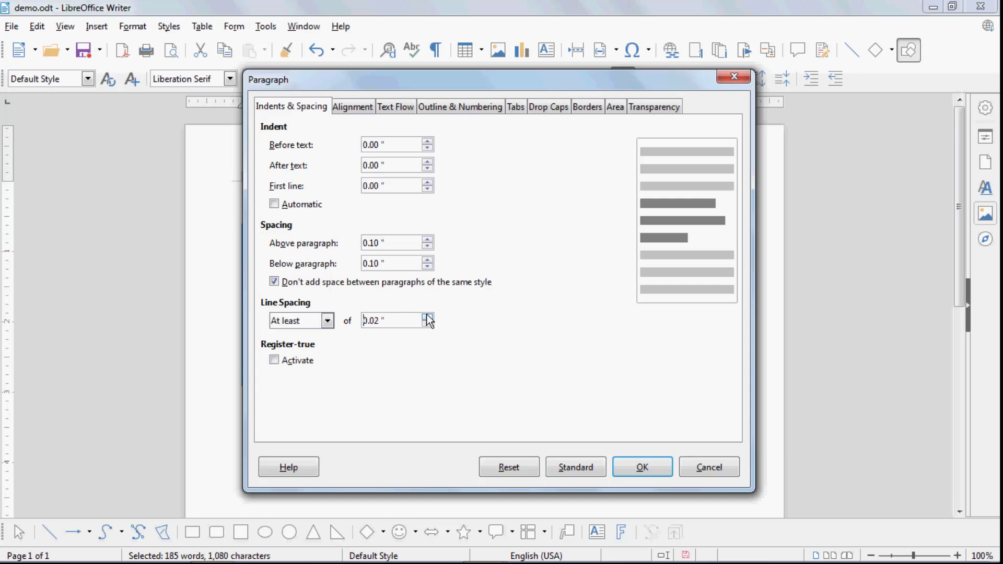
left_click(427, 317)
left_click(427, 317)
left_click(427, 316)
left_click(623, 465)
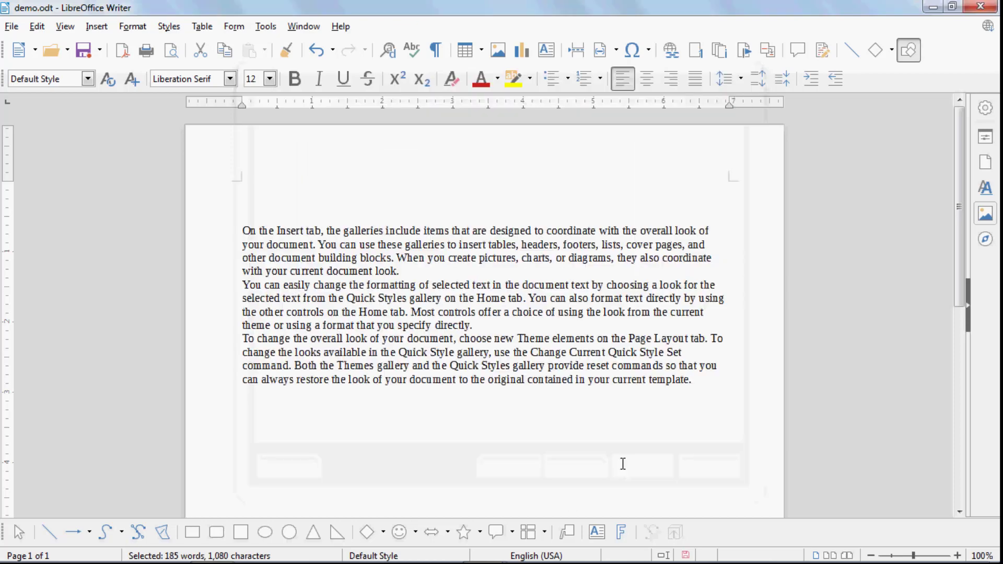
Change the line spacing of the selected paragraphs to 1.5 Lines, apply it and clear the selection
left_click(132, 27)
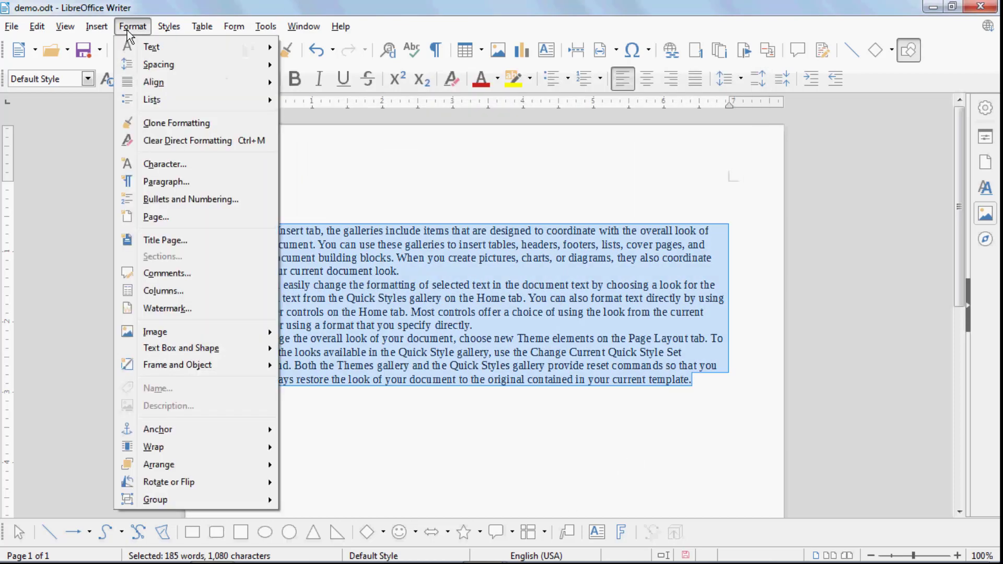
left_click(158, 181)
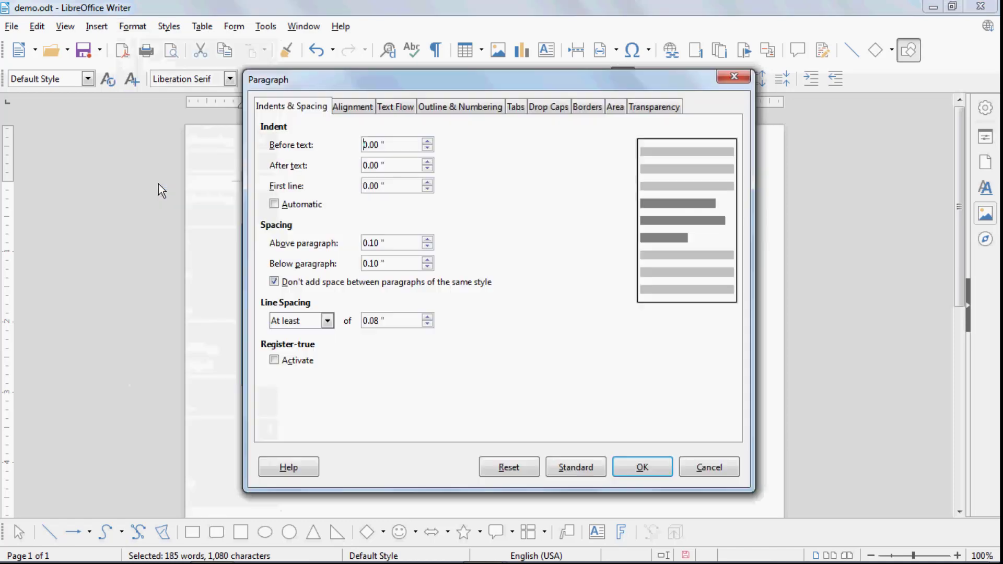
left_click(328, 320)
left_click(286, 359)
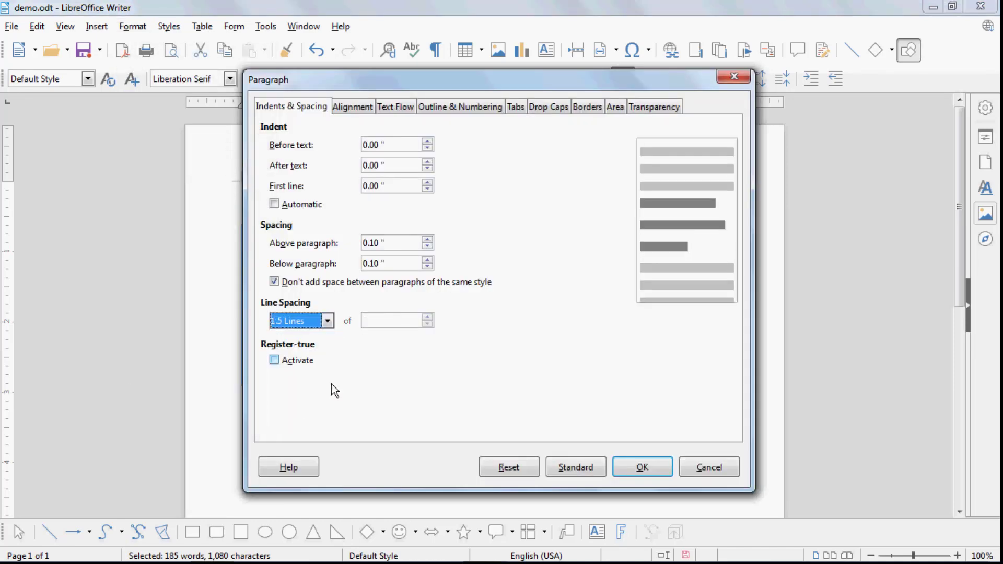
left_click(663, 466)
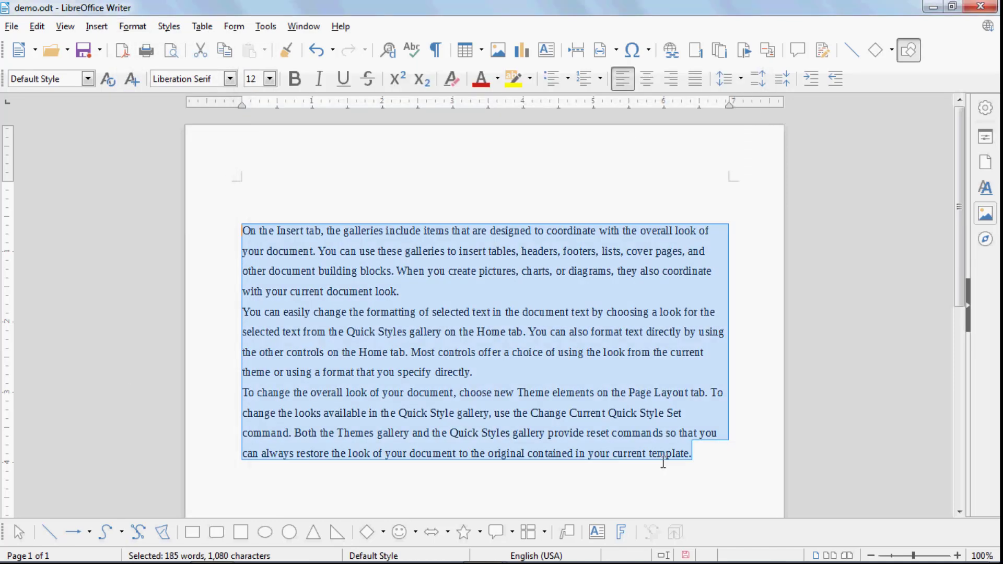
left_click(379, 301)
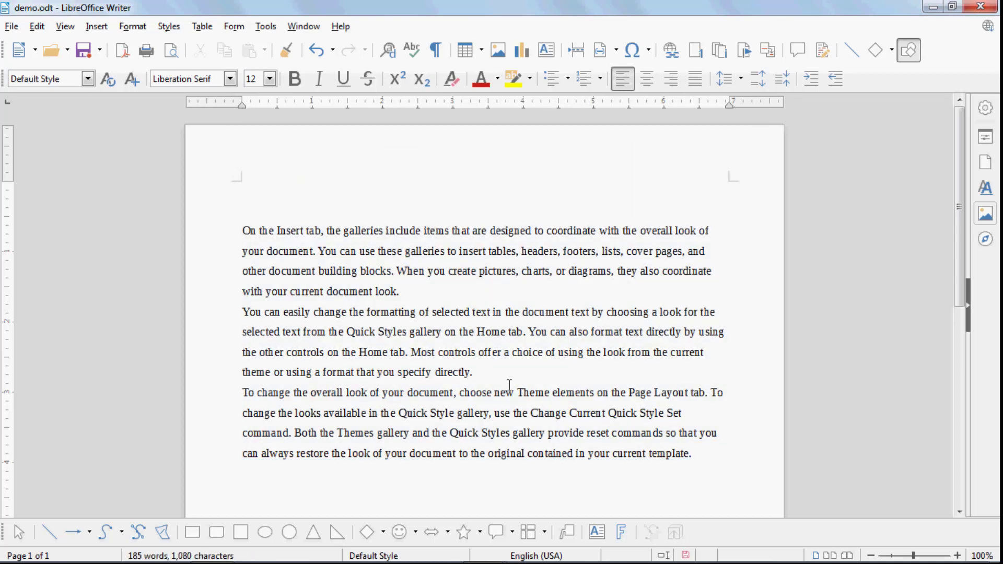
Select the three text paragraphs again and set their line spacing to Single
left_click_drag(696, 455, 189, 122)
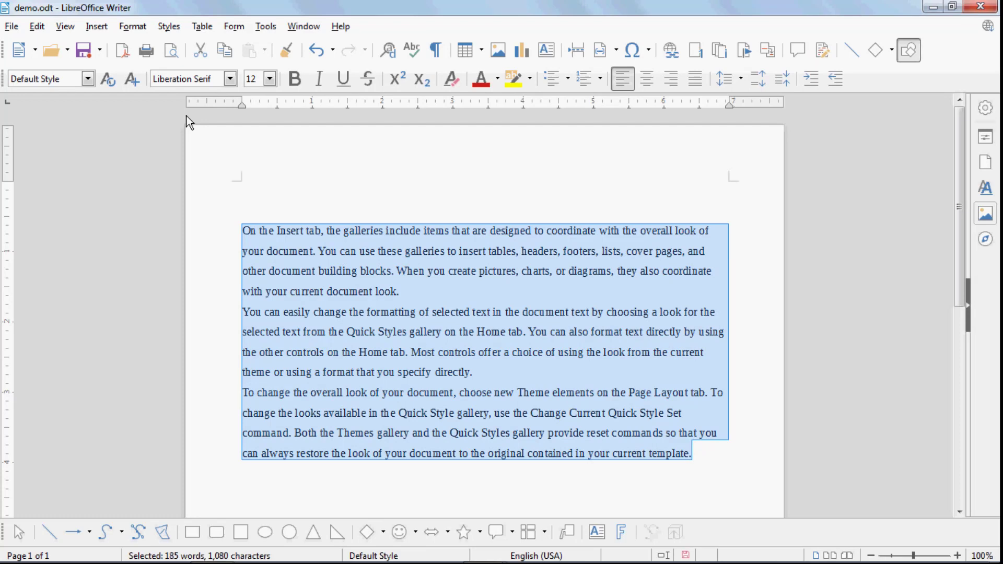
left_click(132, 27)
left_click(158, 181)
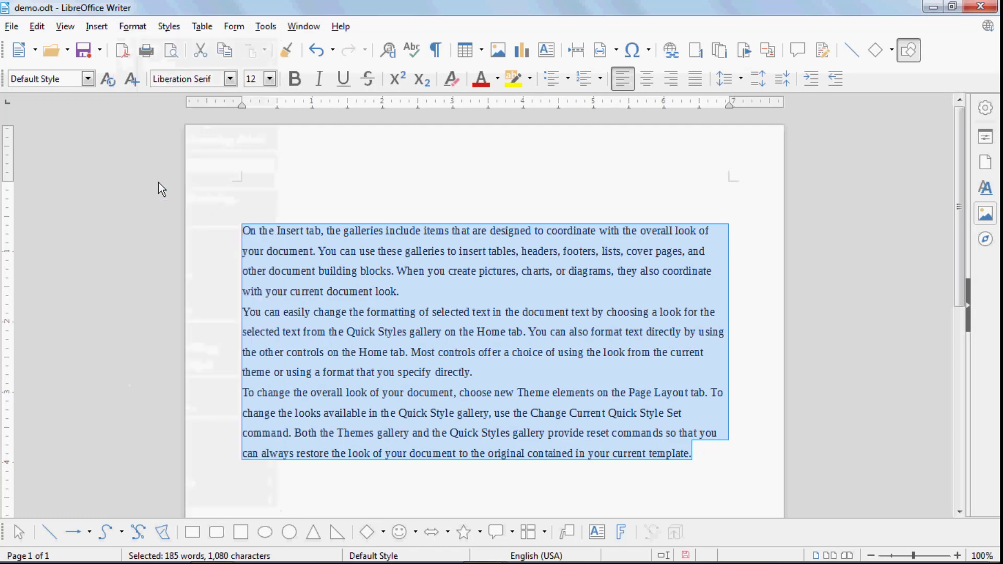
left_click(311, 321)
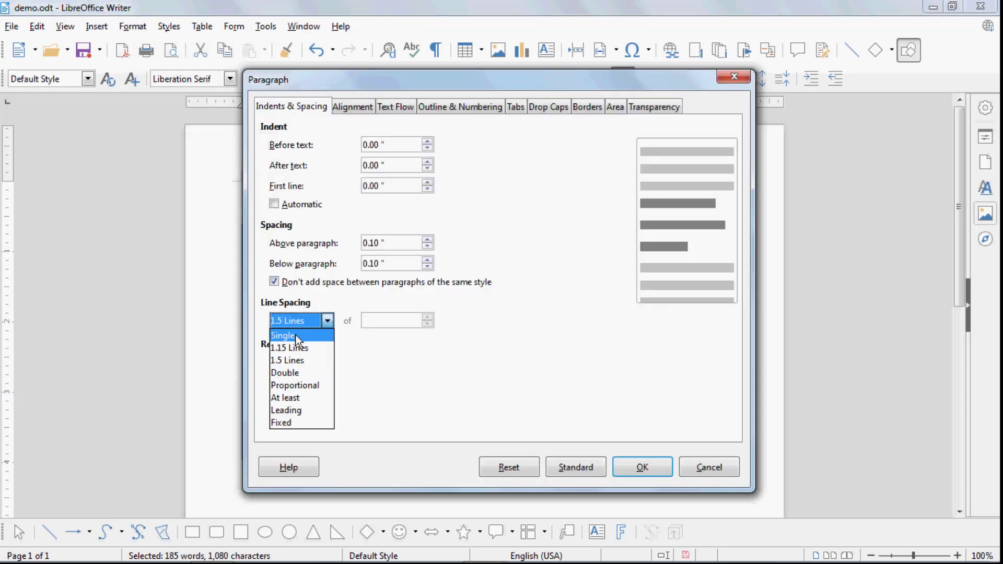
left_click(296, 335)
left_click(622, 466)
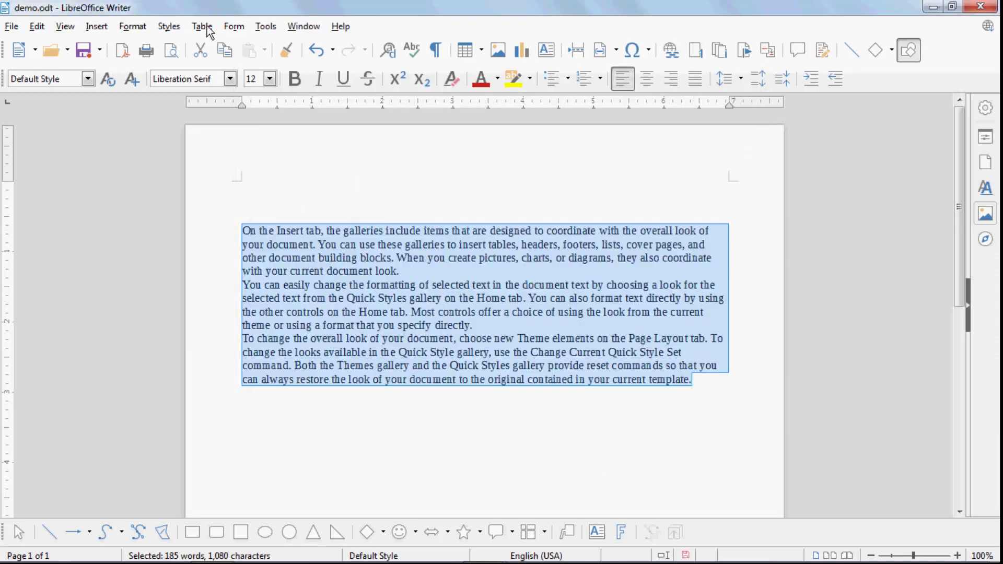
Align the selected paragraphs to the right through the paragraph alignment settings
left_click(135, 27)
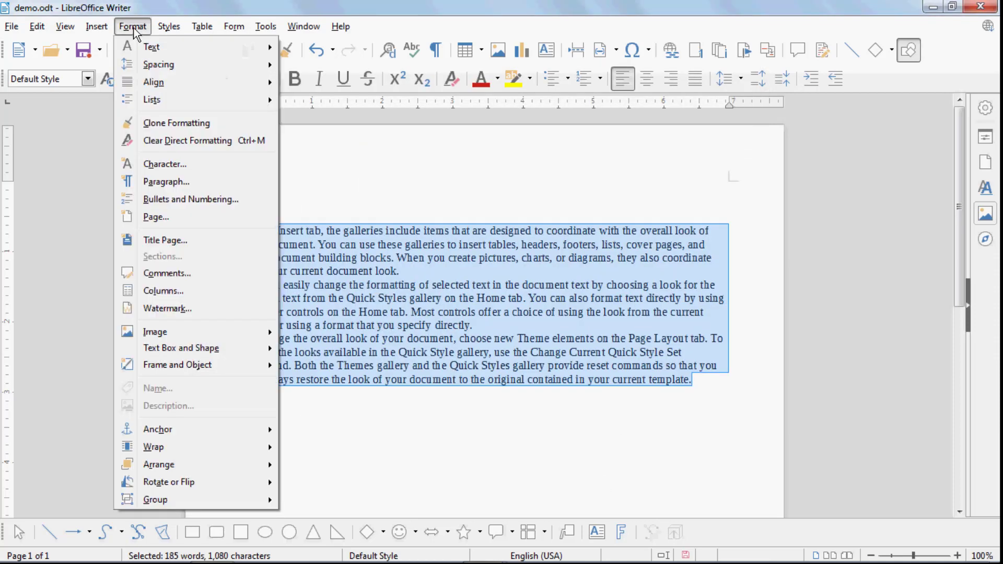
left_click(171, 183)
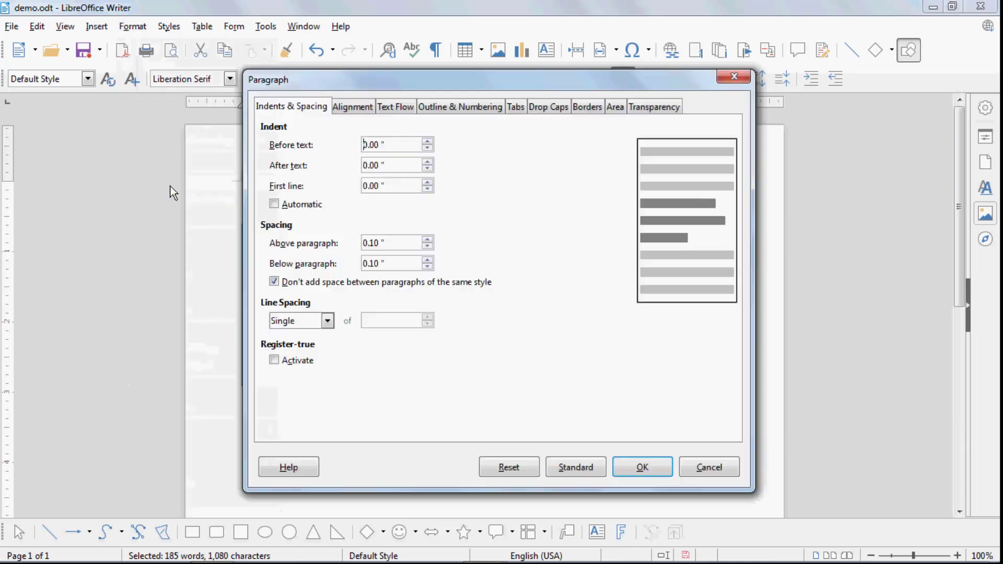
left_click(337, 108)
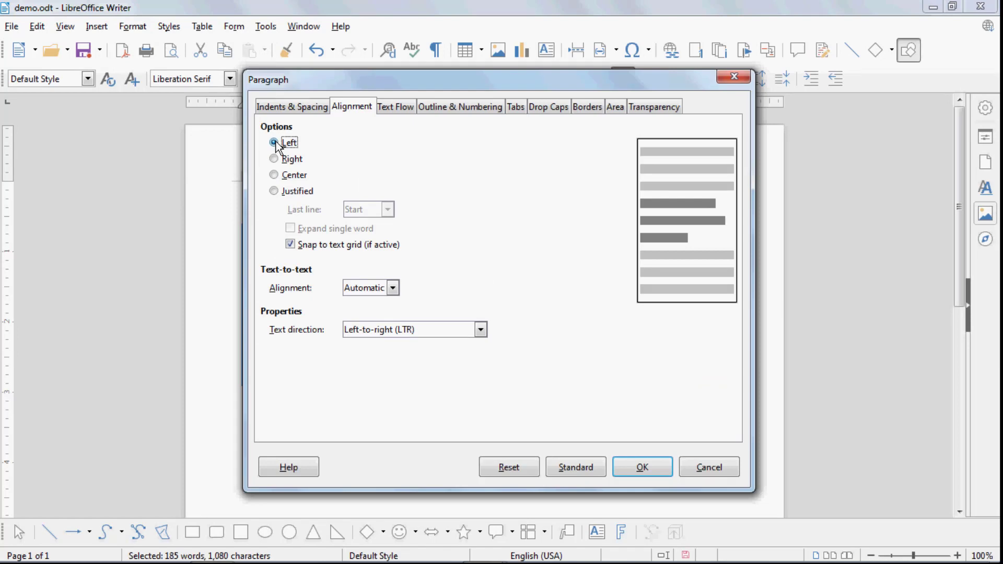
left_click(273, 158)
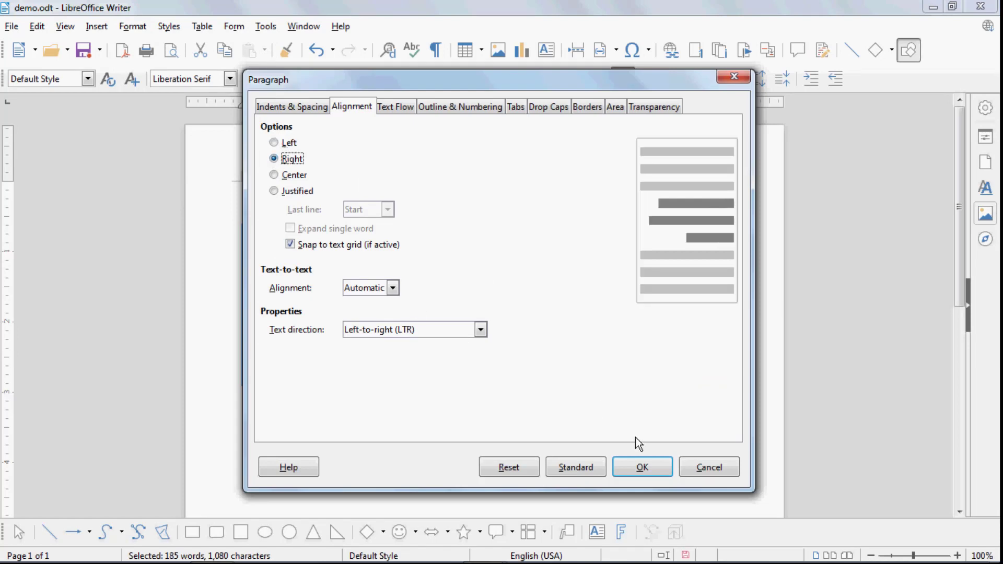
left_click(653, 466)
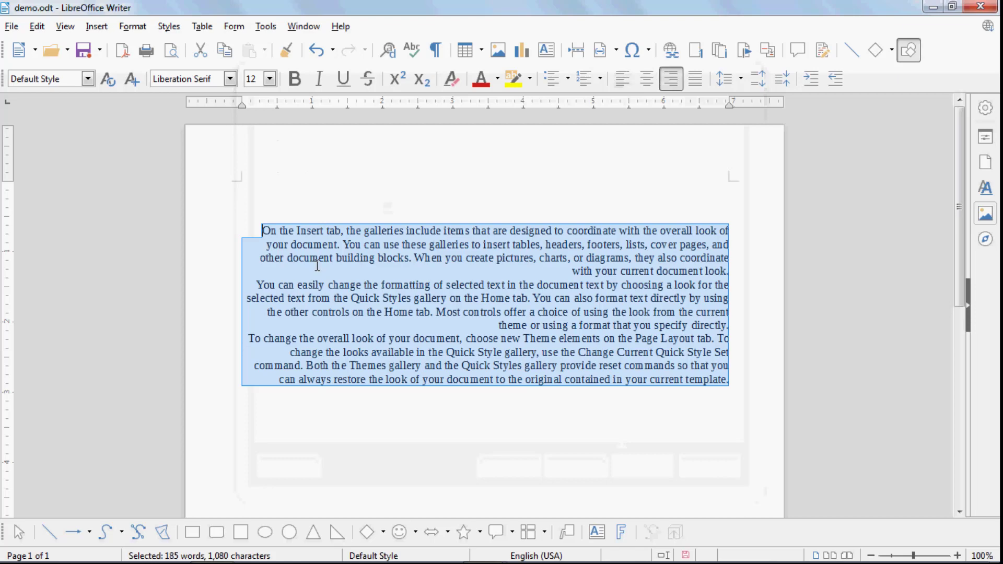
Center the selected paragraphs through the paragraph alignment settings
left_click(134, 27)
left_click(167, 182)
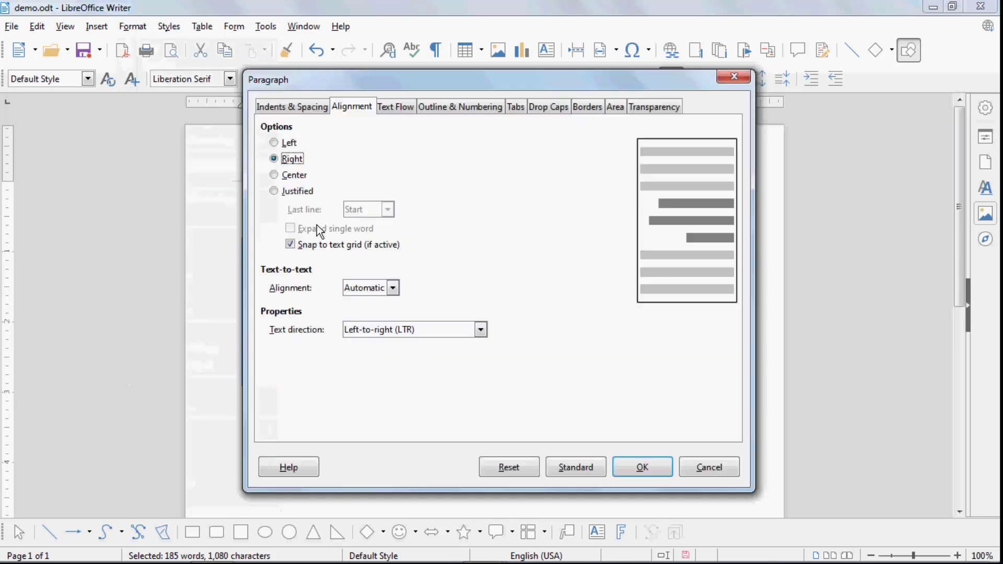
left_click(277, 176)
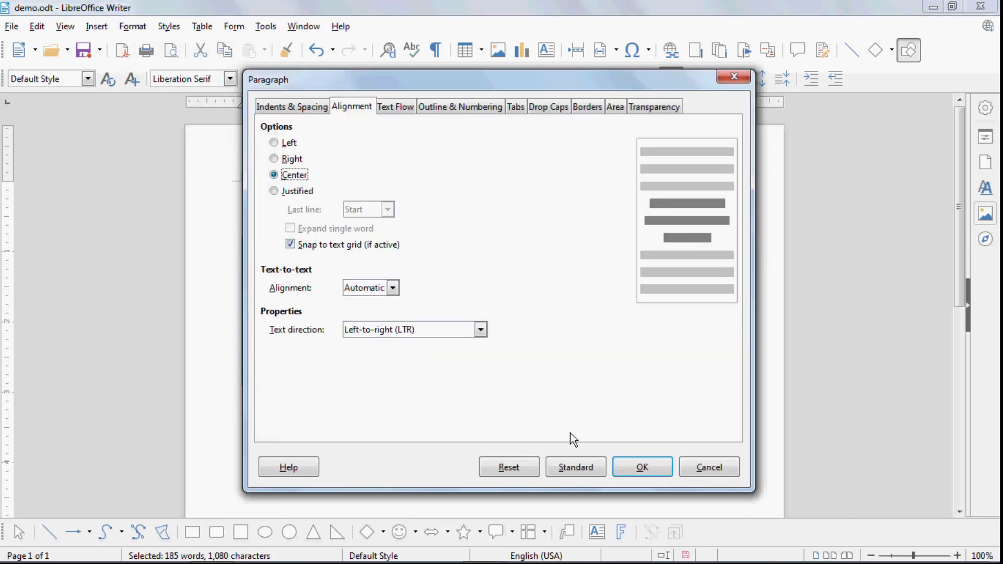
left_click(642, 467)
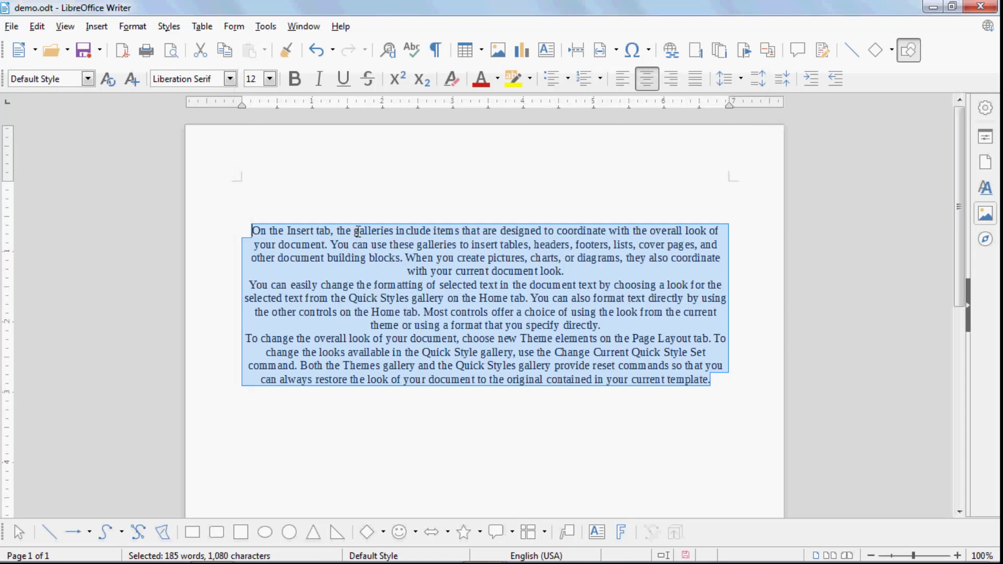
Justify the selected paragraphs through the paragraph alignment settings
left_click(130, 29)
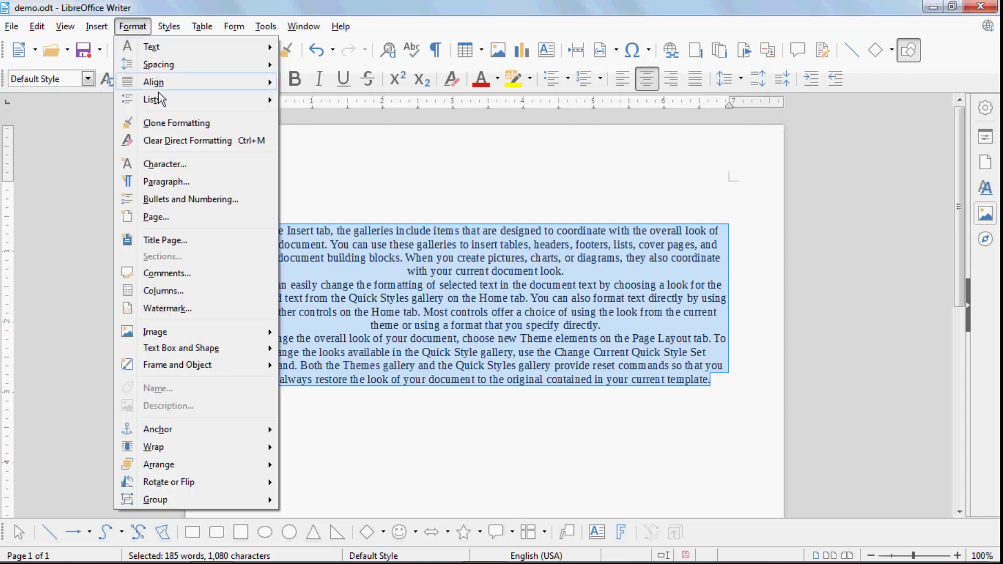
left_click(165, 186)
left_click(291, 192)
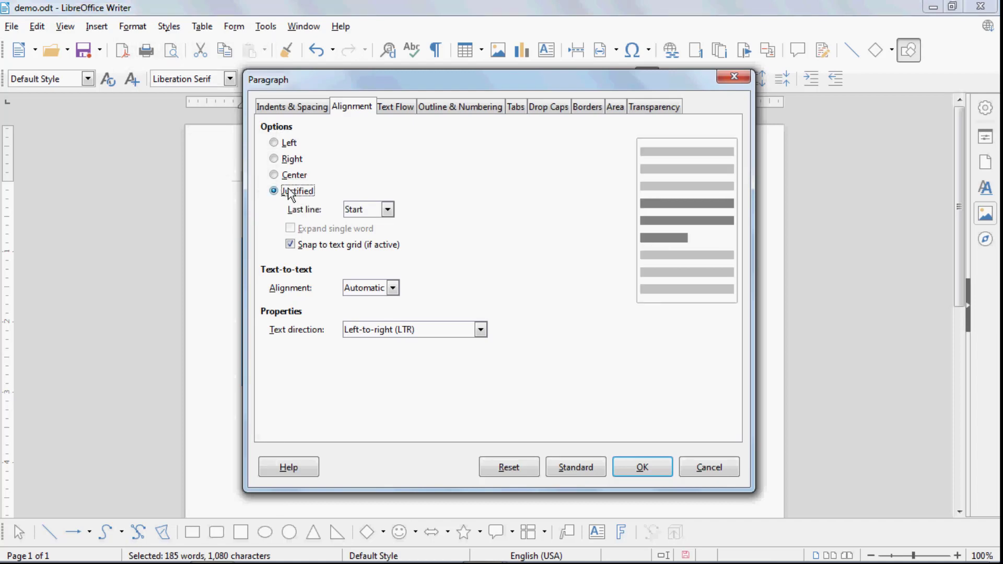
left_click(635, 466)
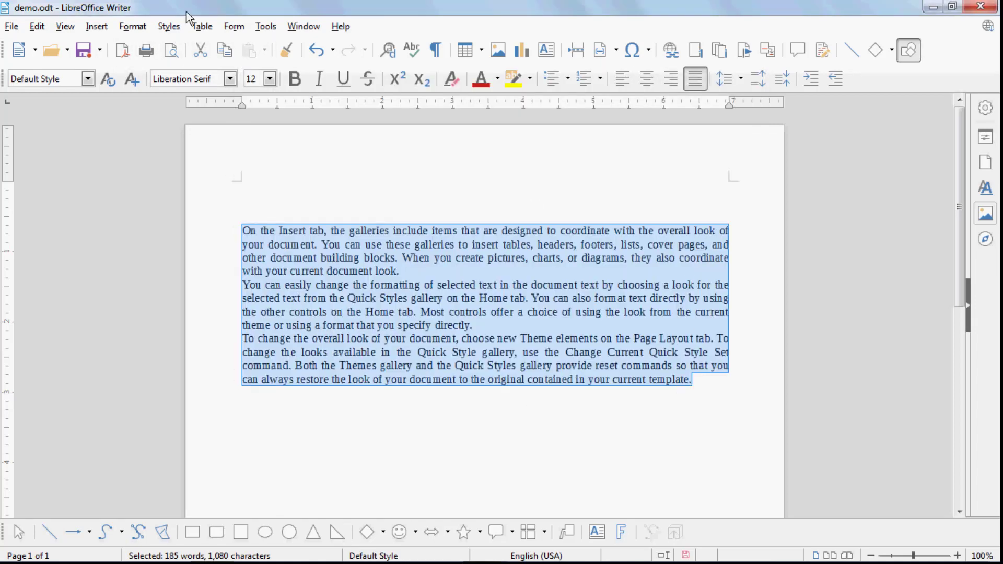
Set the last line of the justified paragraphs to Centered, apply it and clear the selection
left_click(134, 30)
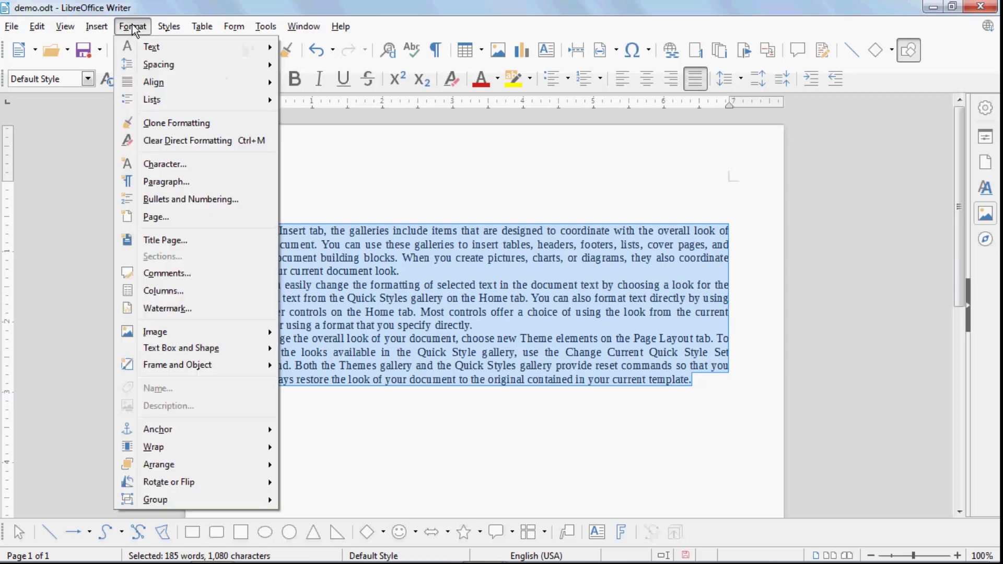
left_click(169, 188)
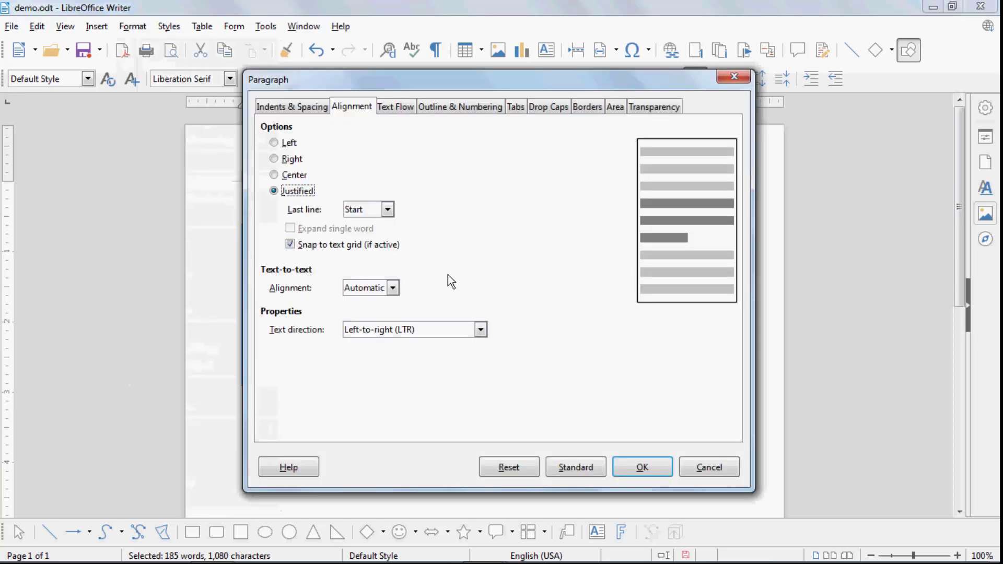
left_click(387, 209)
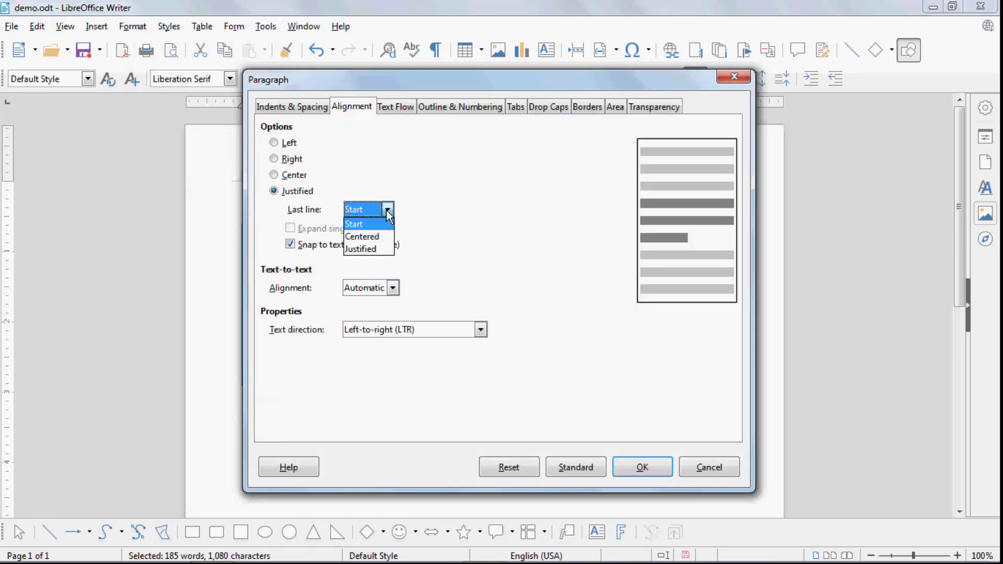
left_click(359, 236)
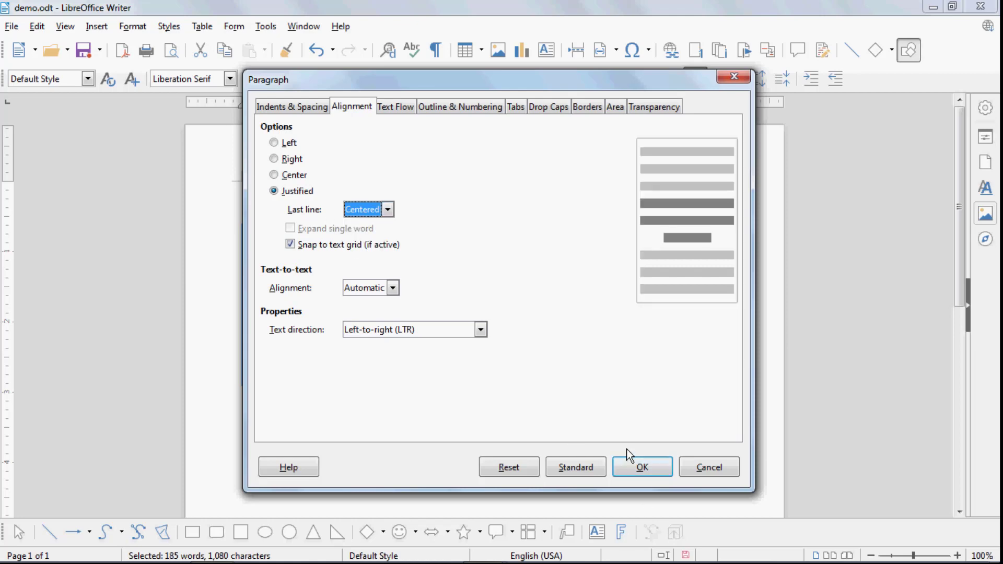
left_click(632, 462)
left_click(414, 269)
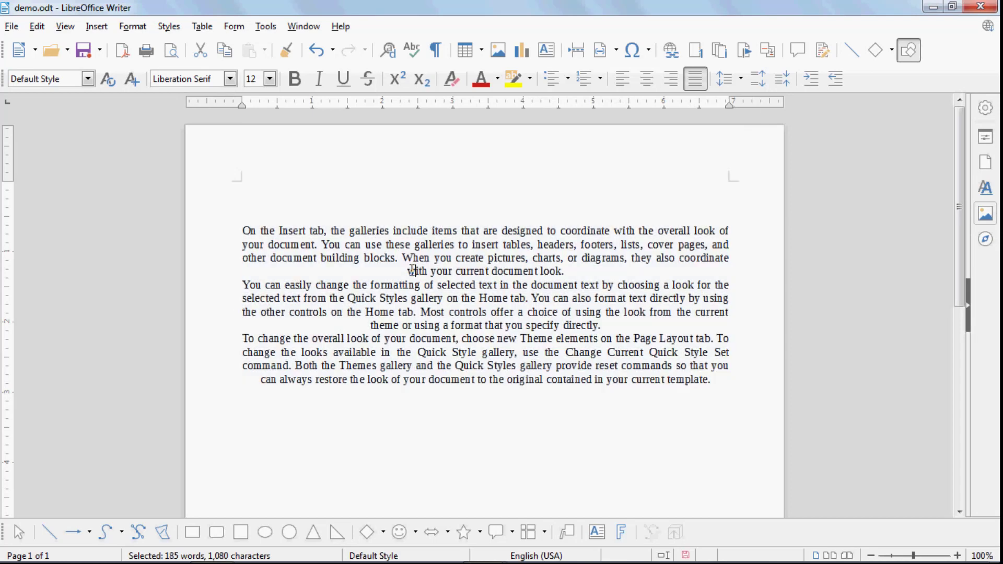
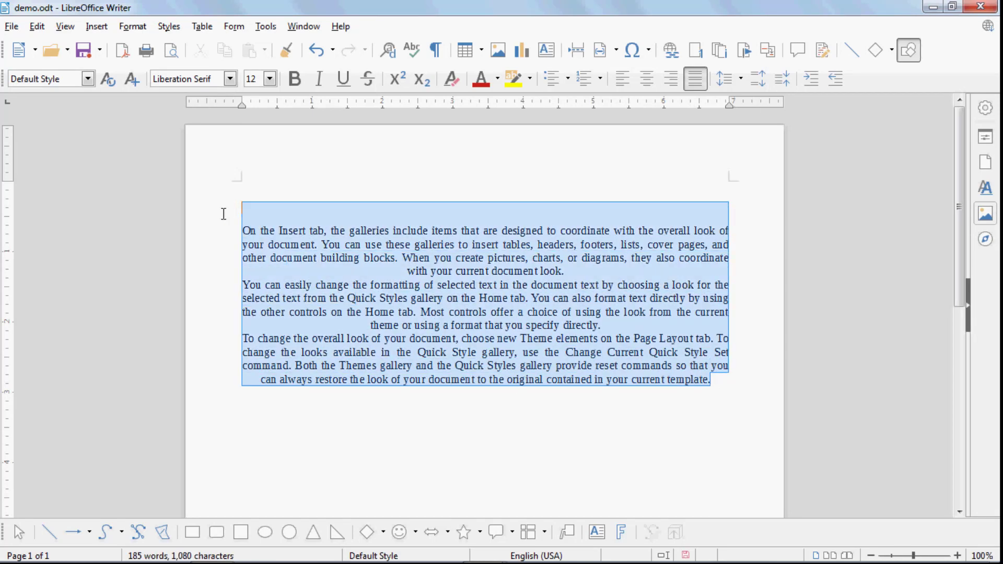
Select all the text and try to set the last line of the paragraphs to Justified
left_click(133, 26)
left_click(187, 181)
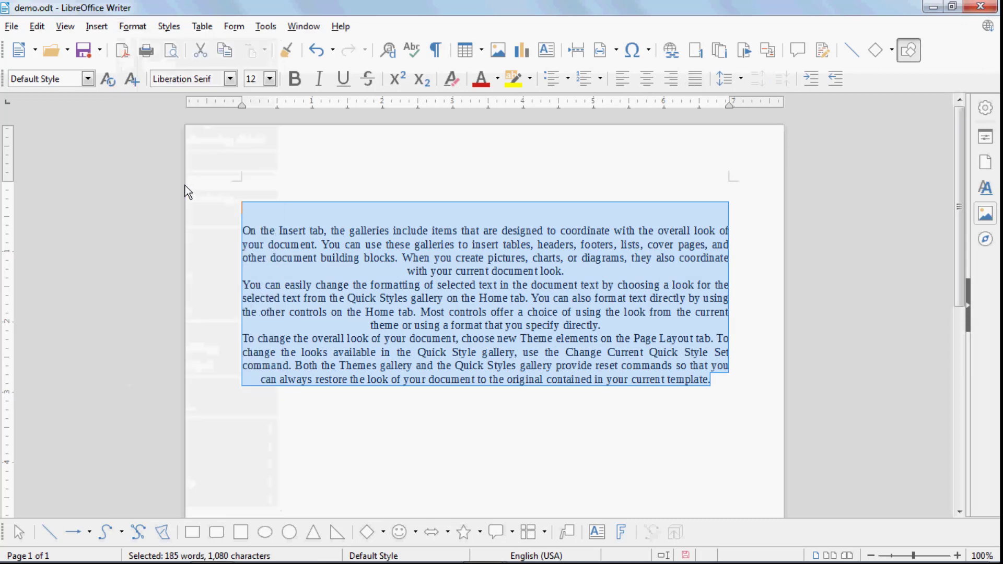
left_click(388, 209)
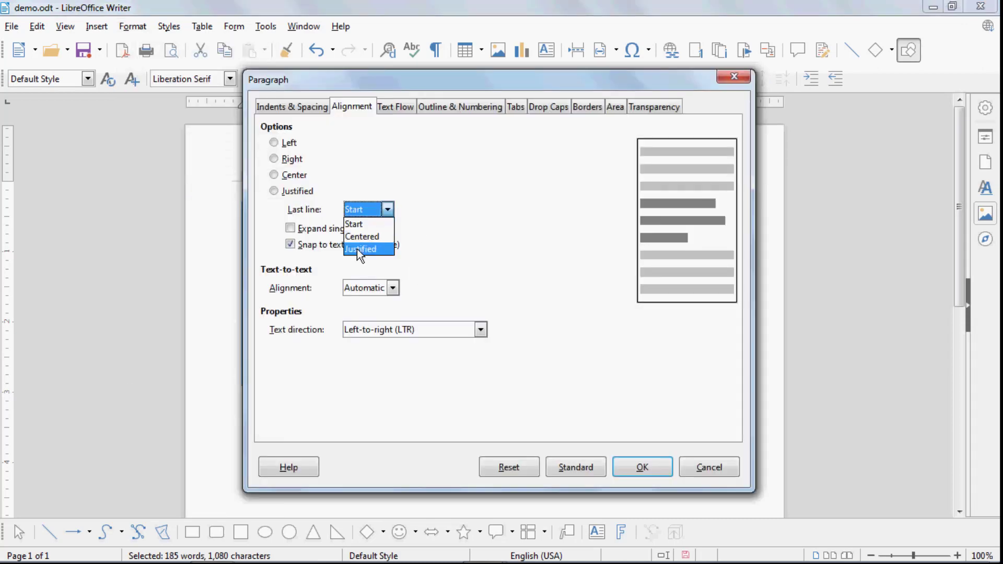
left_click(358, 249)
left_click(622, 465)
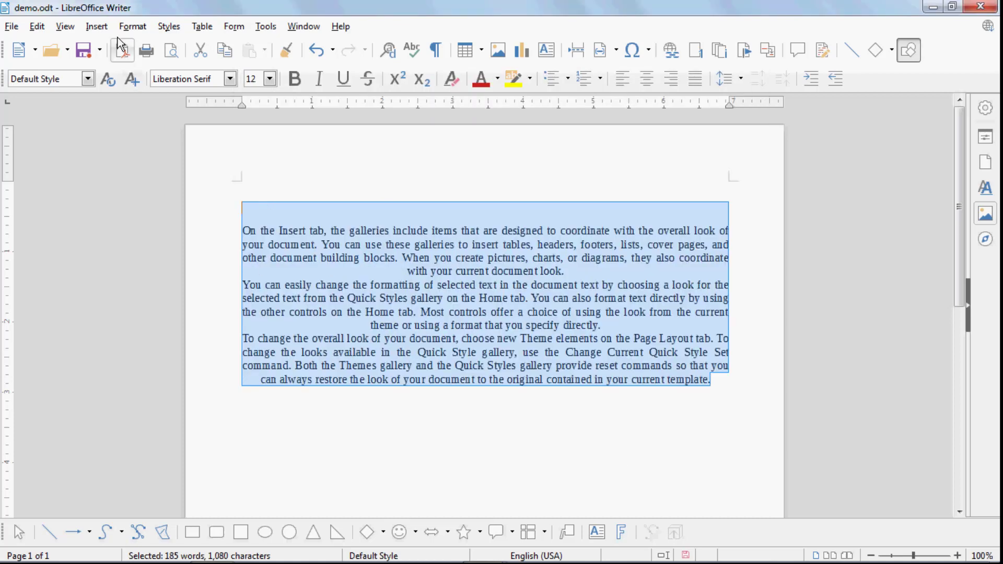
In the paragraph alignment settings, try the Centered last-line option, return it to Start and choose Left alignment for the selected text
left_click(131, 26)
left_click(165, 182)
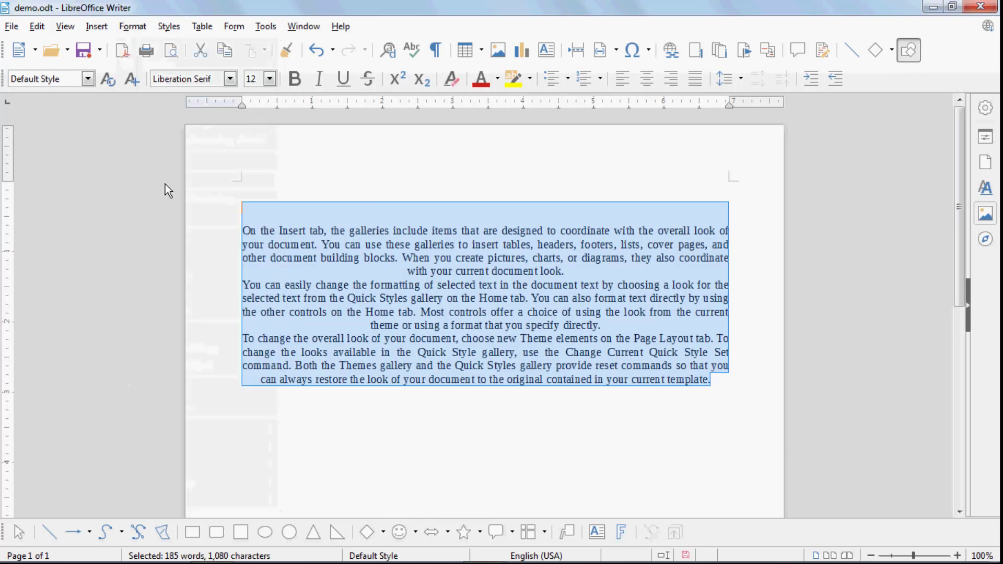
left_click(349, 209)
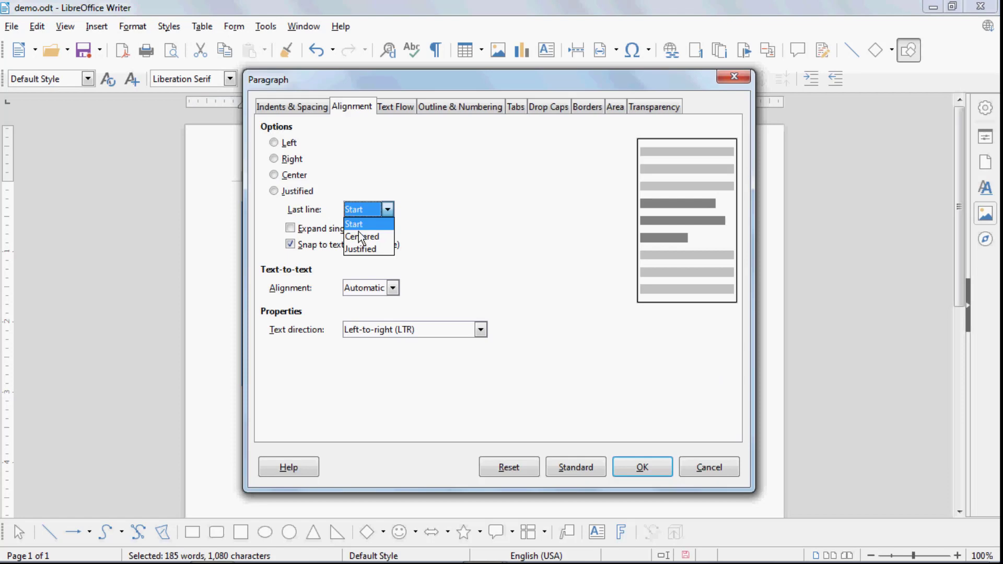
left_click(360, 225)
left_click(369, 212)
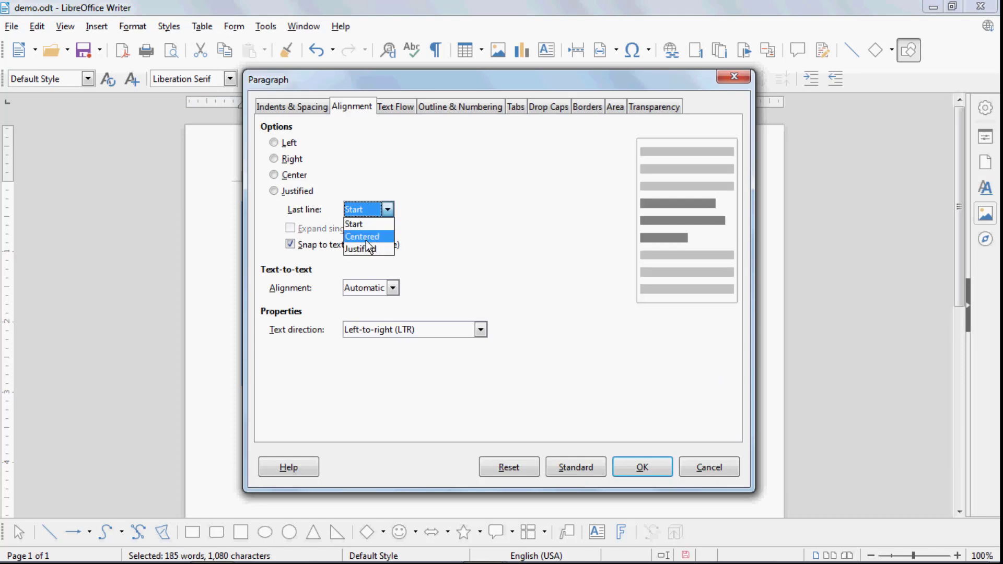
left_click(366, 240)
left_click(365, 209)
left_click(358, 224)
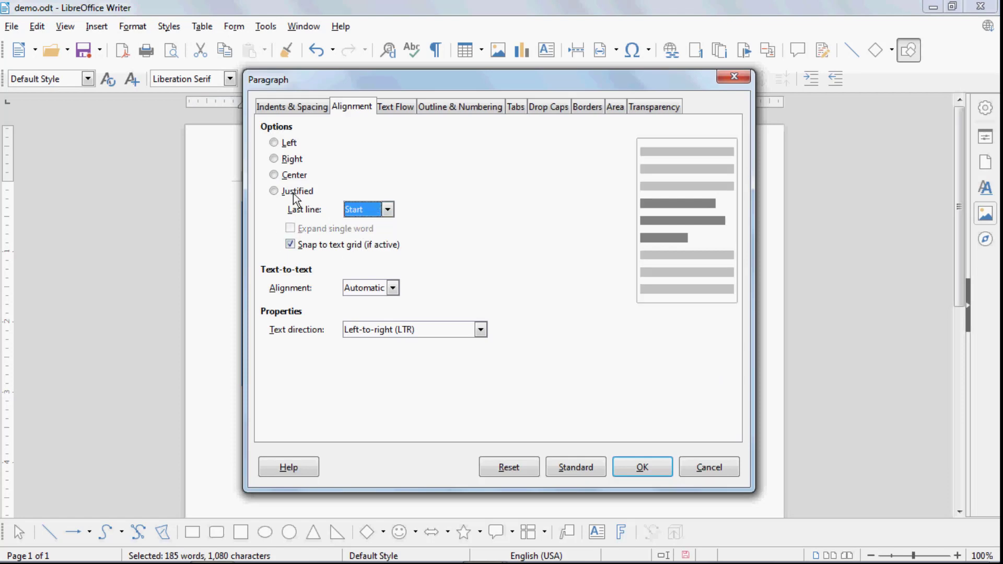
left_click(276, 143)
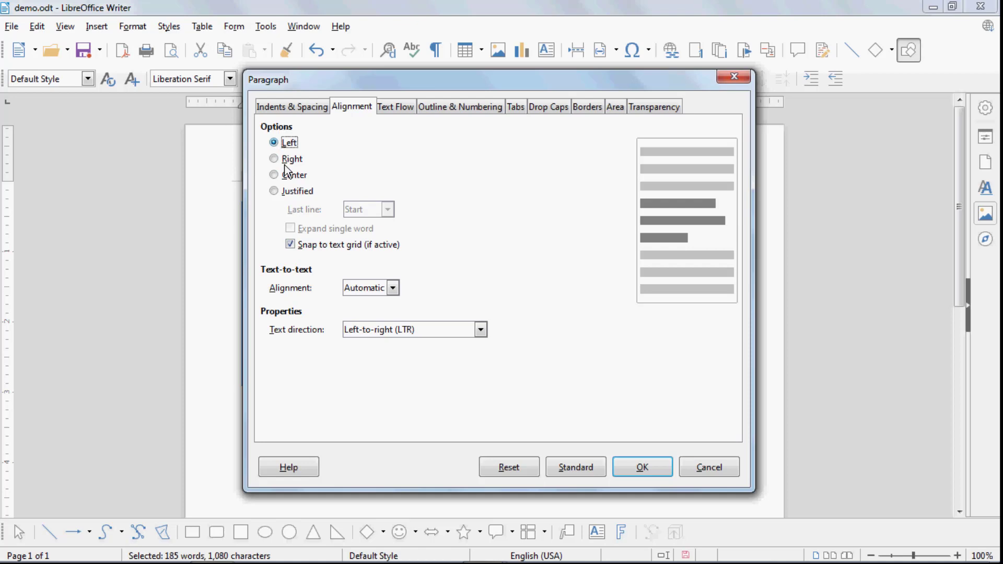
Try the text-to-text alignments Base line, Top and Middle, choose Bottom and apply the paragraph settings
left_click(395, 287)
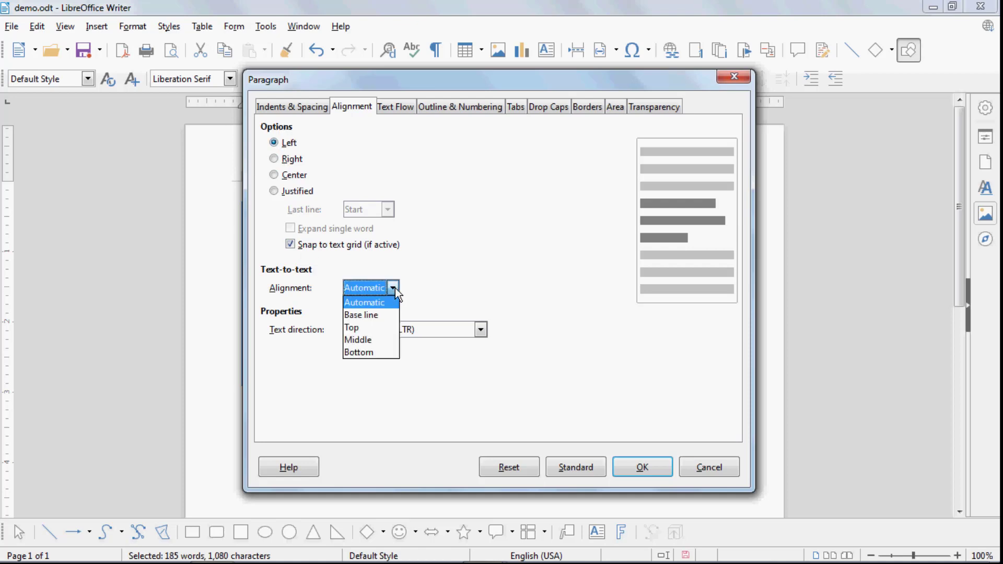
left_click(373, 315)
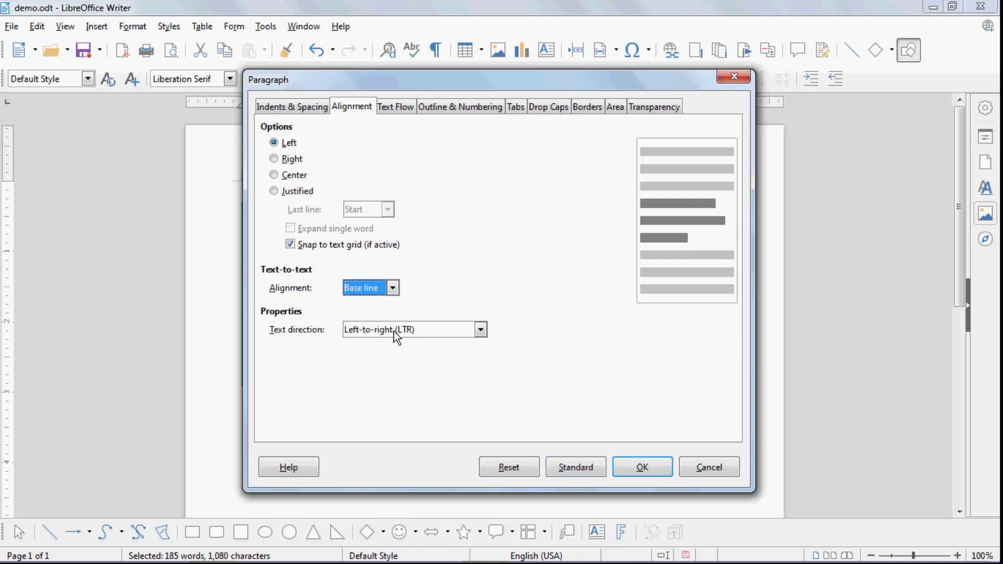
left_click(391, 288)
left_click(362, 327)
left_click(359, 289)
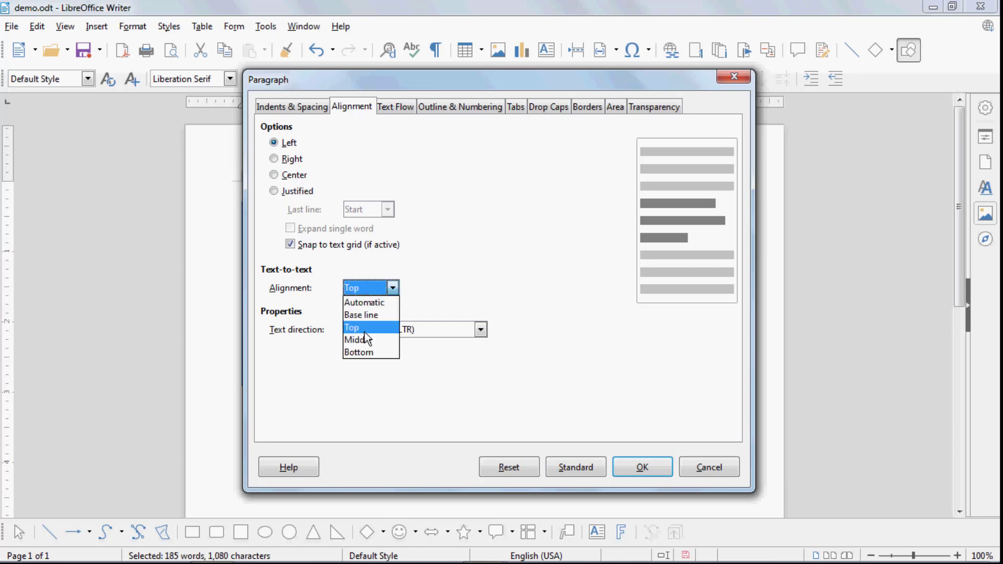
left_click(365, 339)
left_click(365, 290)
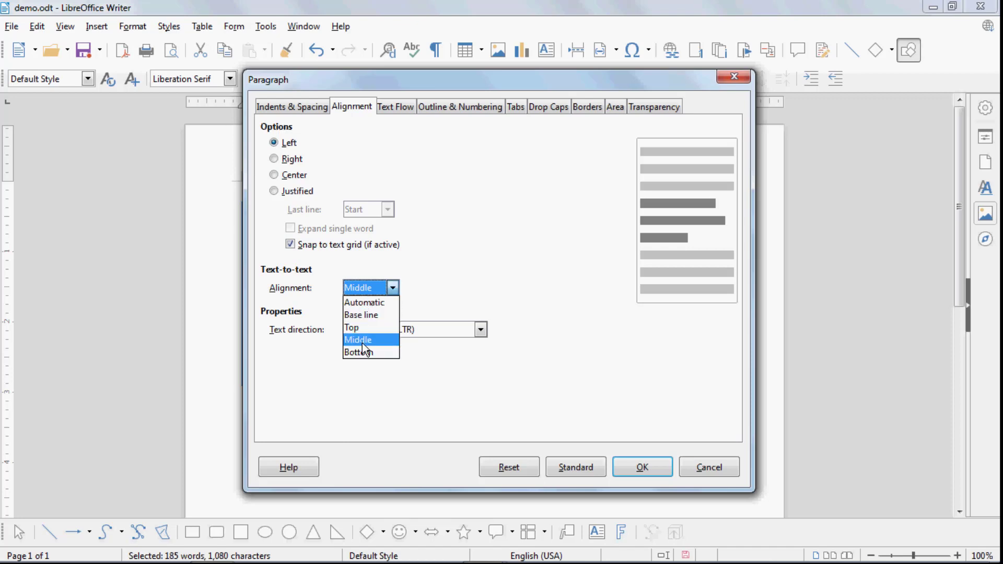
left_click(362, 349)
left_click(620, 474)
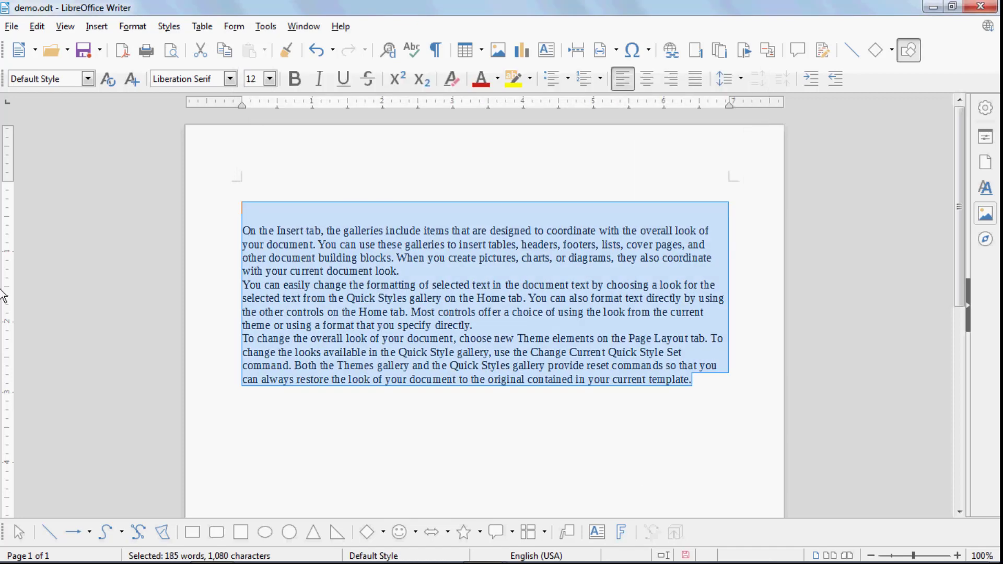
Select the three text paragraphs, set their text direction to Right-to-left (RTL), apply it and clear the selection
left_click(254, 214)
left_click_drag(242, 232, 689, 401)
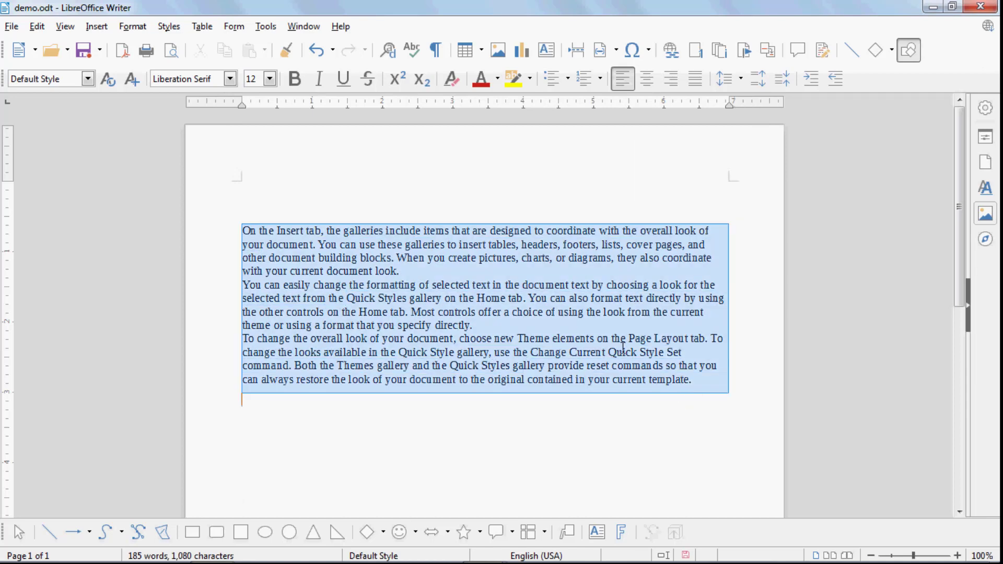
left_click(133, 26)
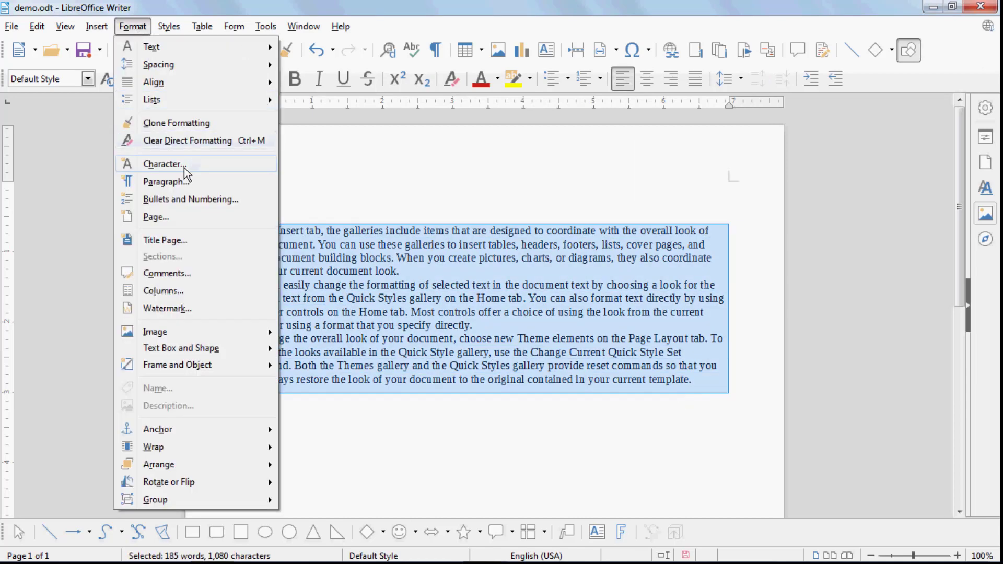
left_click(183, 182)
left_click(372, 330)
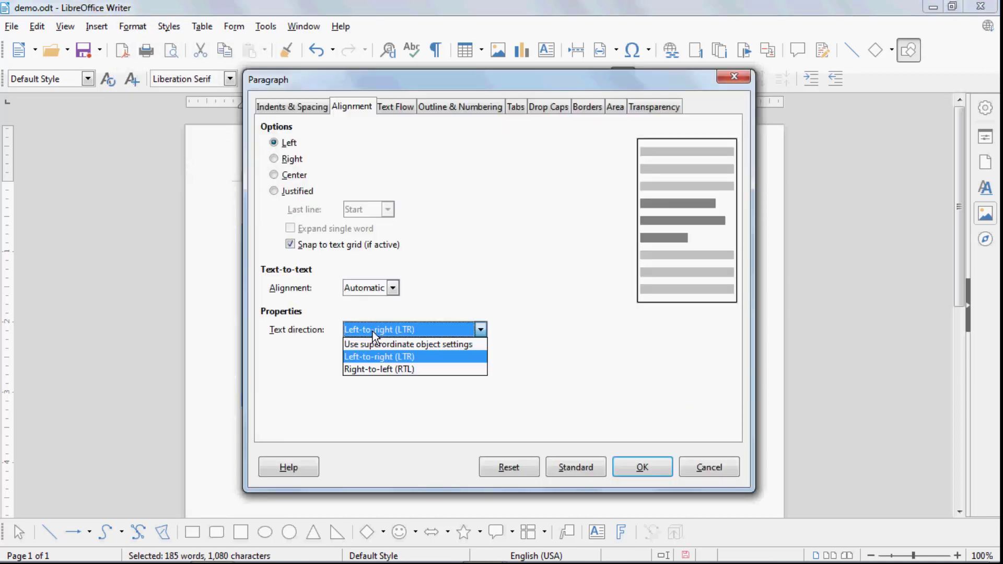
left_click(378, 369)
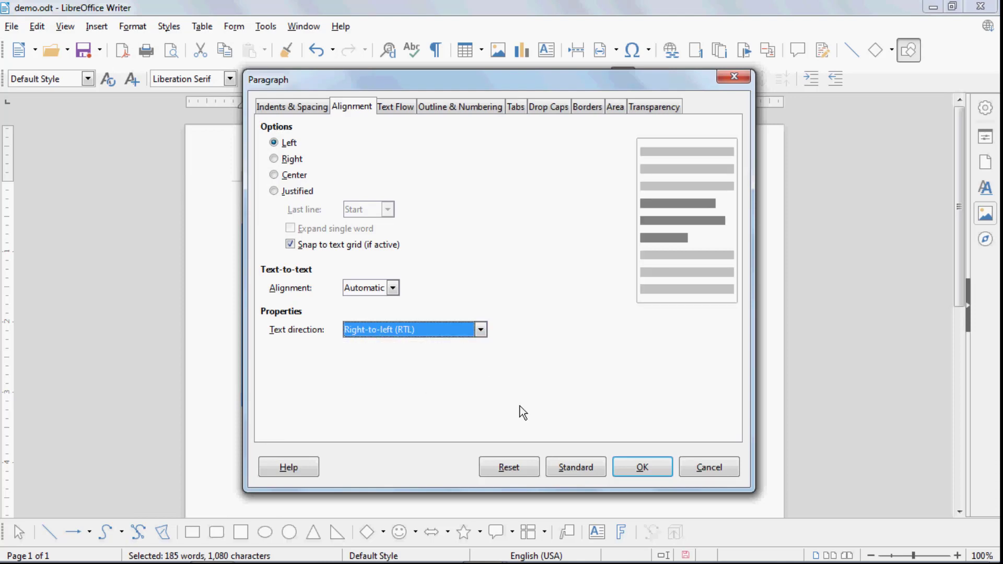
left_click(641, 468)
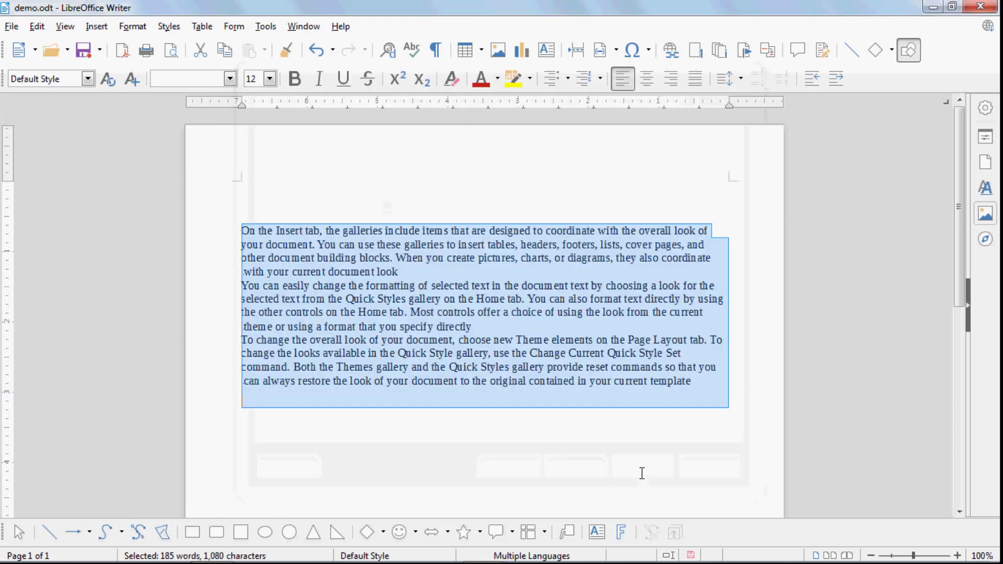
left_click(606, 401)
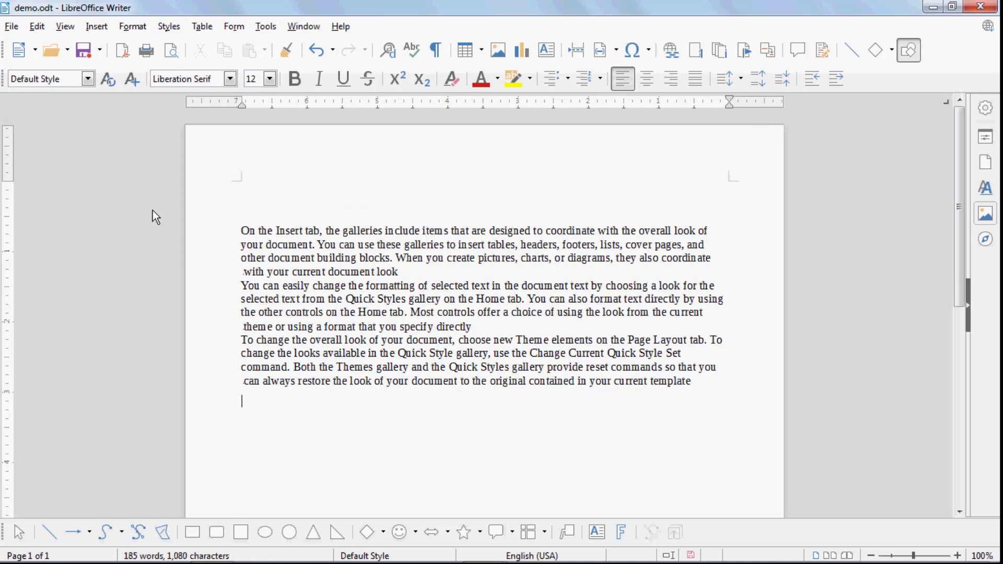
Reselect the paragraphs, set their text direction to Left-to-right (LTR), apply it and clear the selection
left_click(226, 215)
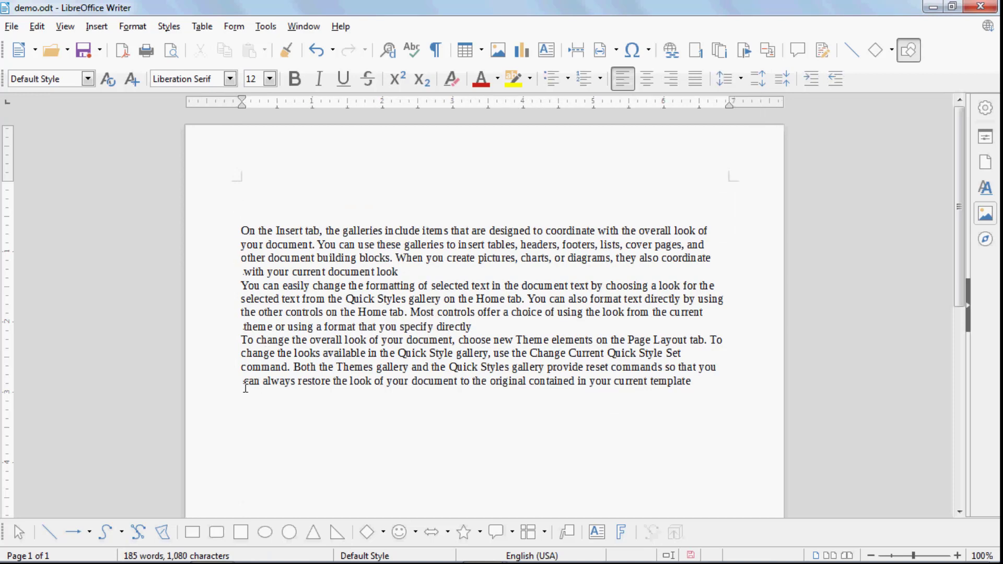
left_click_drag(237, 233, 644, 405)
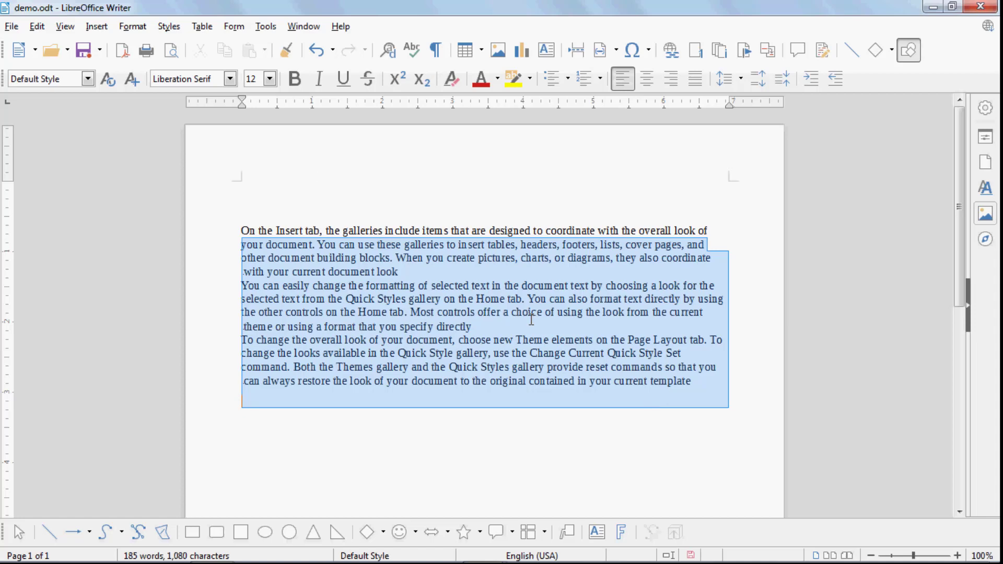
left_click(132, 26)
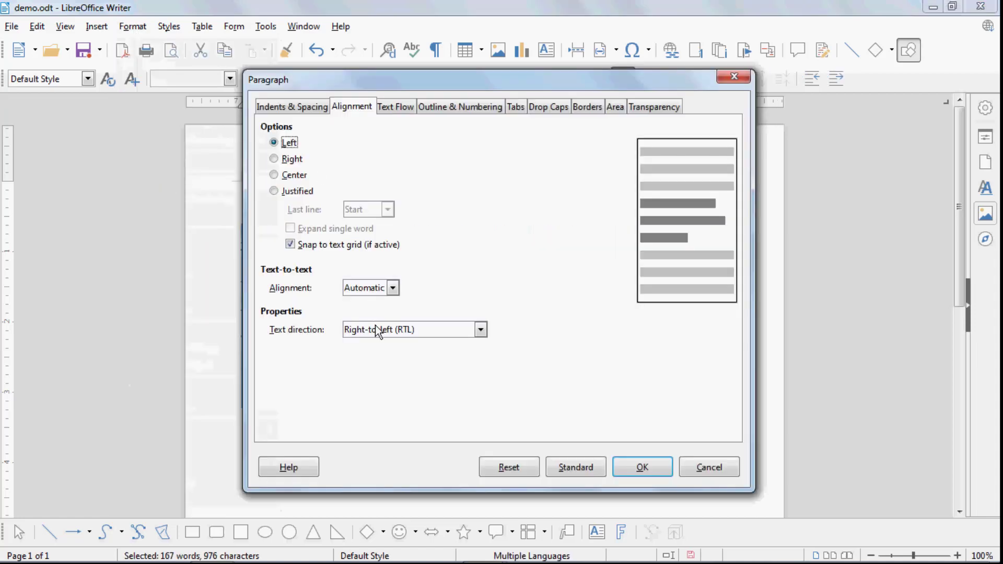
left_click(397, 329)
left_click(365, 355)
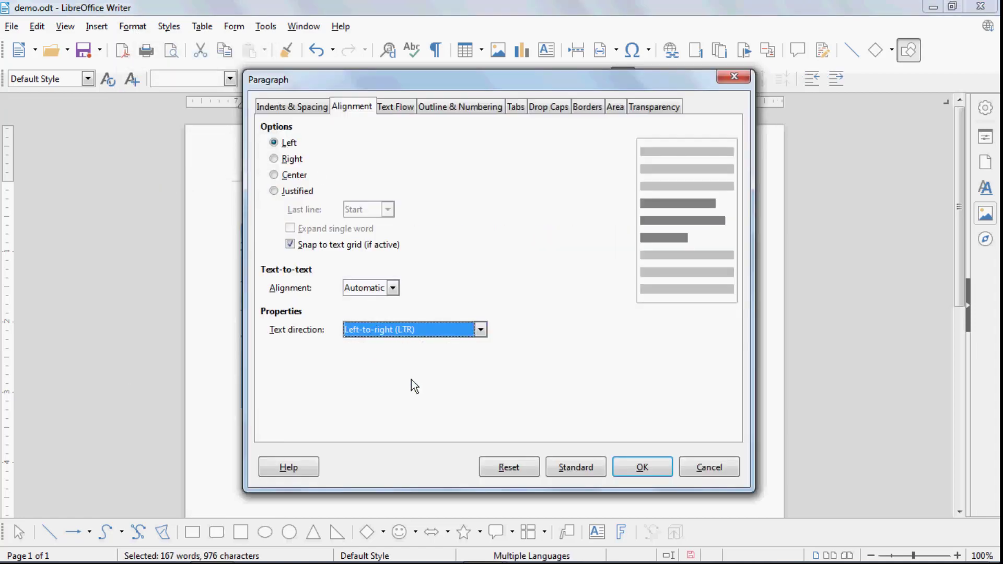
left_click(629, 465)
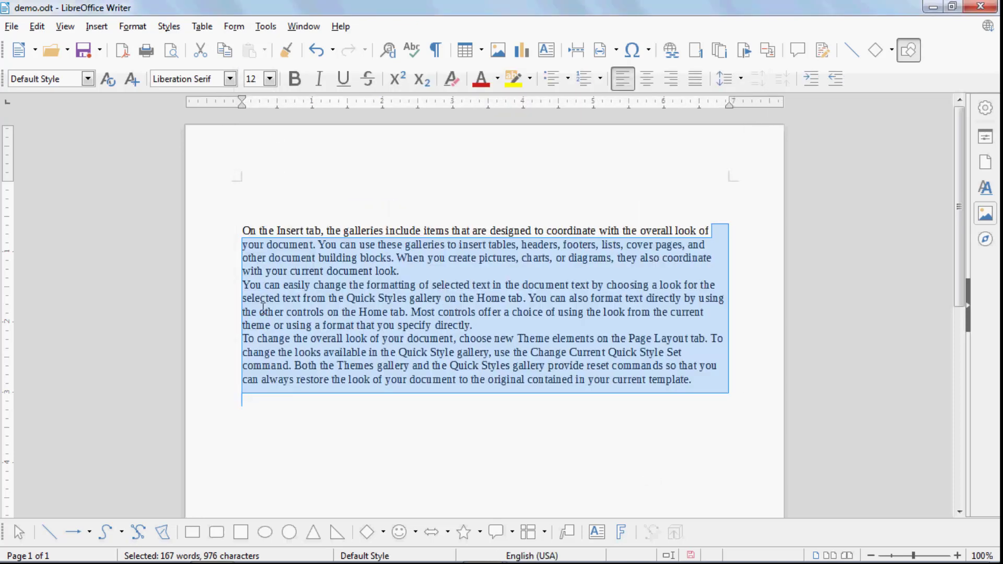
left_click(300, 299)
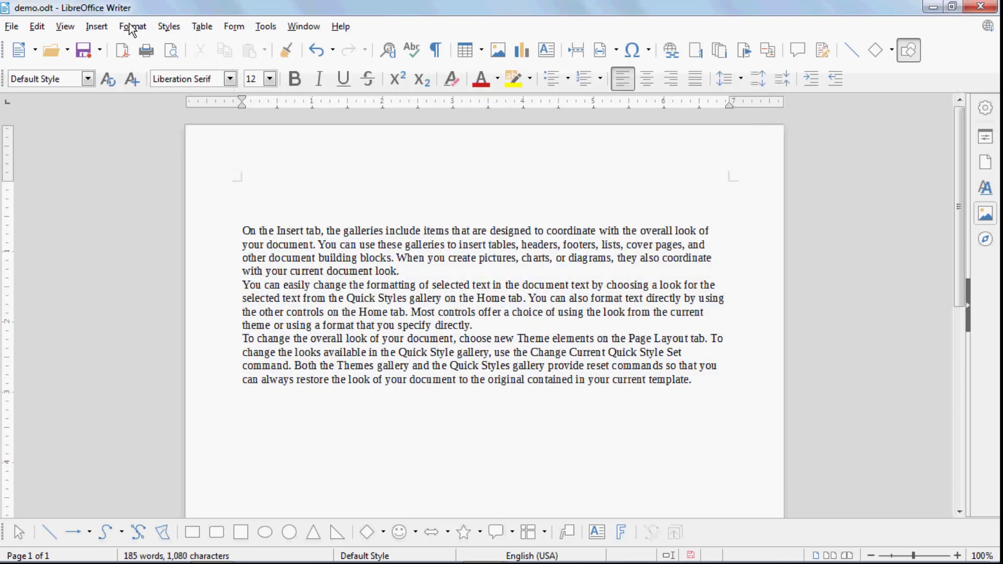
Select the three text paragraphs, examine their Text Flow settings and cancel the paragraph settings
left_click_drag(691, 388, 200, 222)
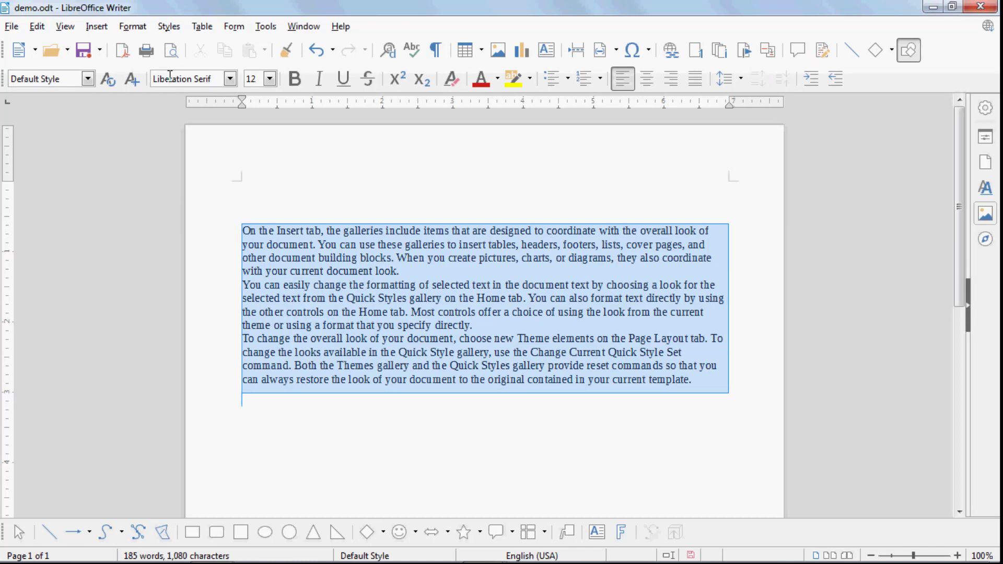
left_click(132, 27)
left_click(166, 182)
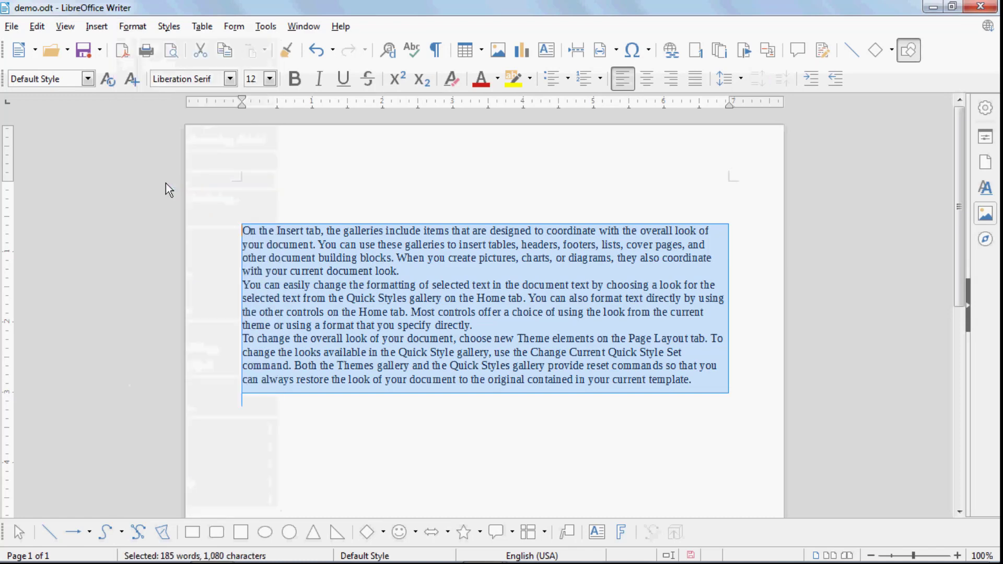
left_click(392, 107)
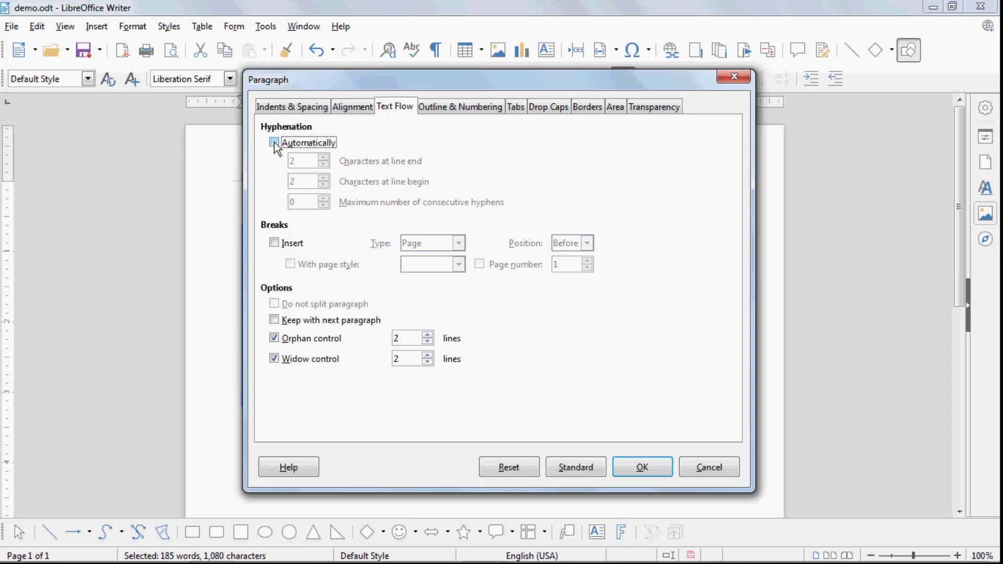
left_click(703, 467)
Add the word Computer on the blank line below the paragraphs and enlarge it to 70 pt
left_click(432, 395)
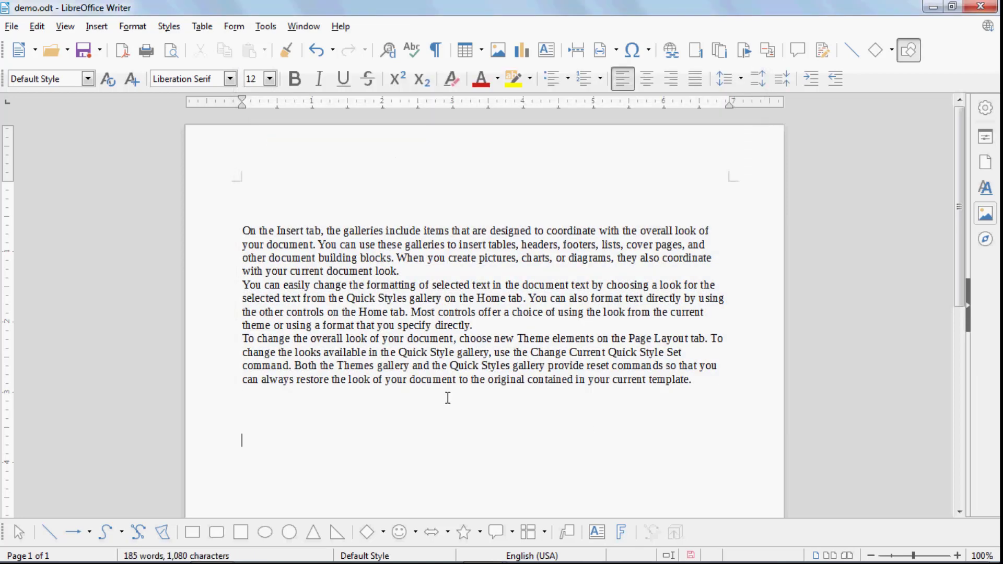
type("Computer")
double_click(270, 444)
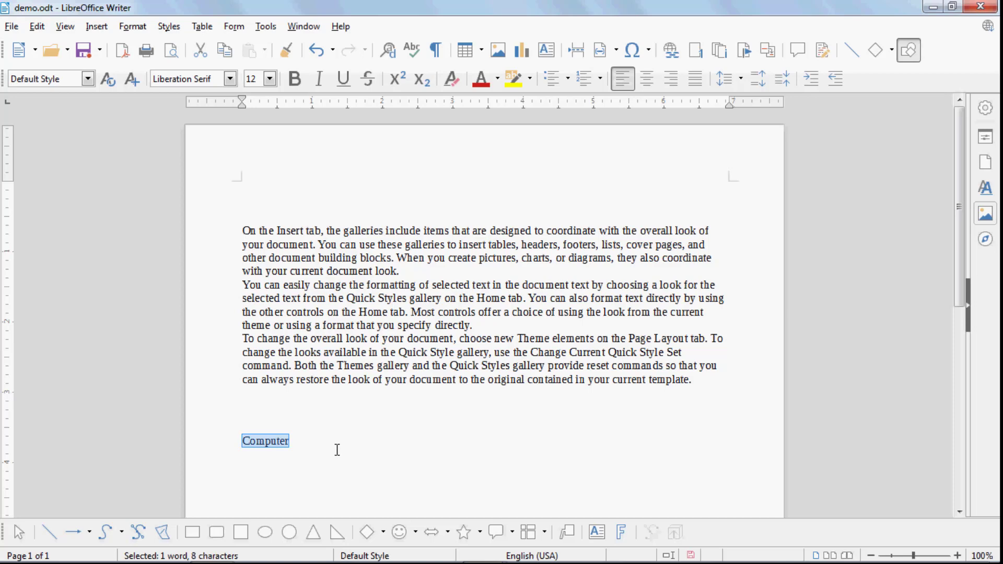
key("ctrl+bracketright")
key("ctrl+bracketright")
key("ctrl+bracketright")
key("ctrl+bracketright")
key("ctrl+bracketright")
key("ctrl+bracketright")
key("ctrl+bracketright")
key("ctrl+bracketright")
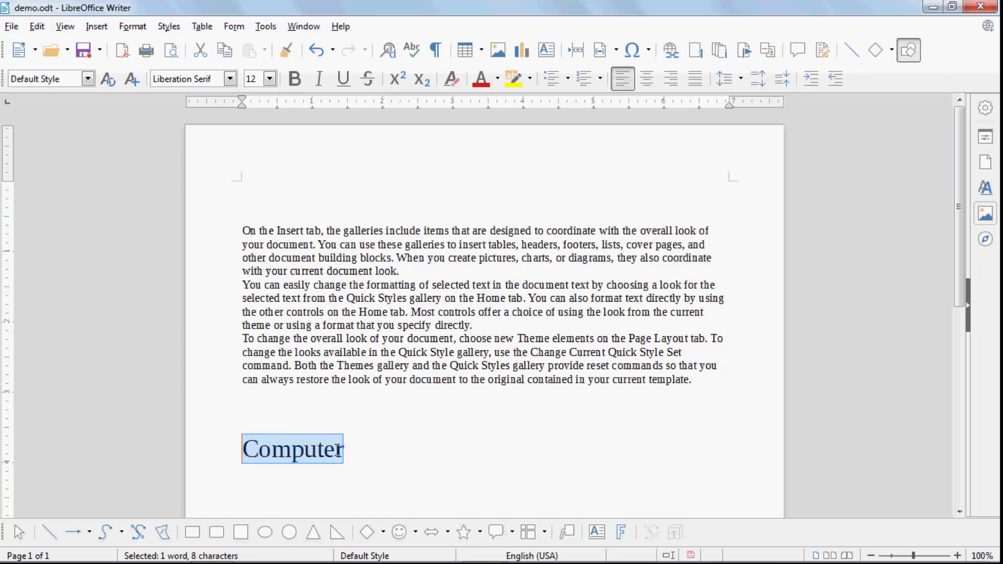
key("ctrl+bracketright")
key("ctrl+bracketright")
key("ctrl+bracketright")
key("ctrl+bracketright")
key("ctrl+bracketright")
key("ctrl+bracketright")
key("ctrl+bracketright")
key("ctrl+bracketright")
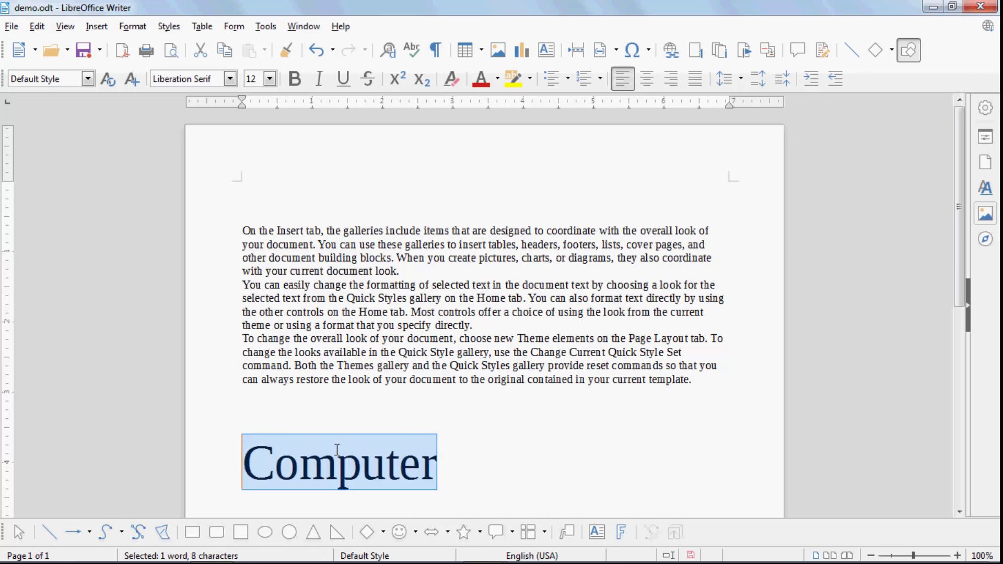
key("ctrl+bracketright")
key("ctrl+bracketright")
key("ctrl+bracketright")
key("ctrl+bracketright")
key("ctrl+bracketright")
key("ctrl+bracketright")
key("ctrl+bracketright")
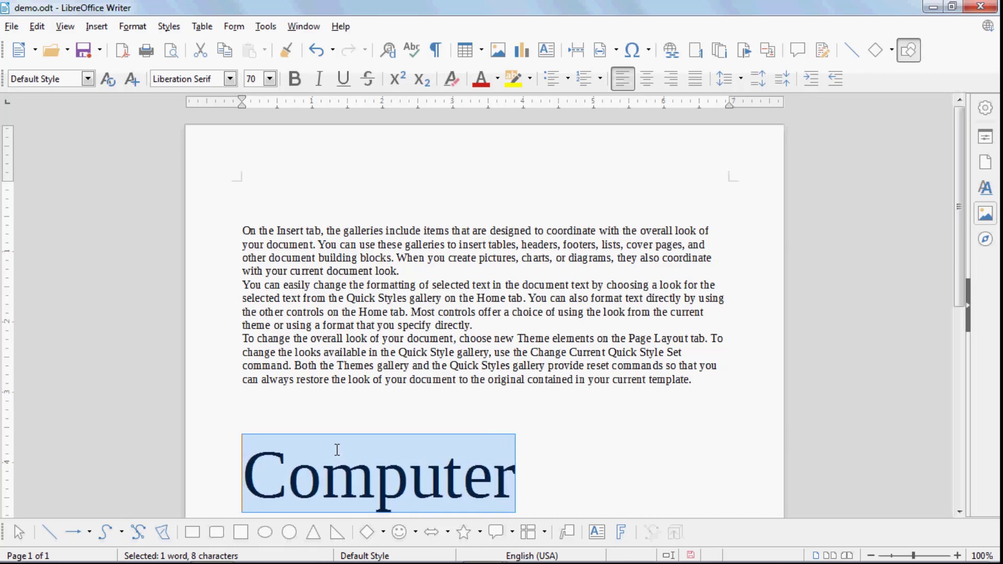
Enable automatic hyphenation for the selected word Computer and apply the paragraph settings
left_click(132, 26)
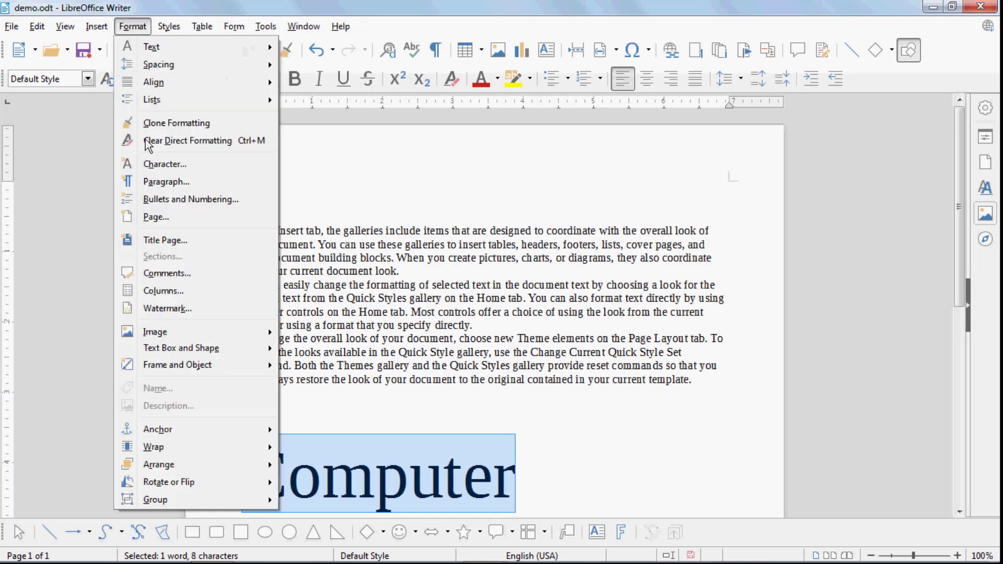
left_click(160, 183)
left_click(282, 144)
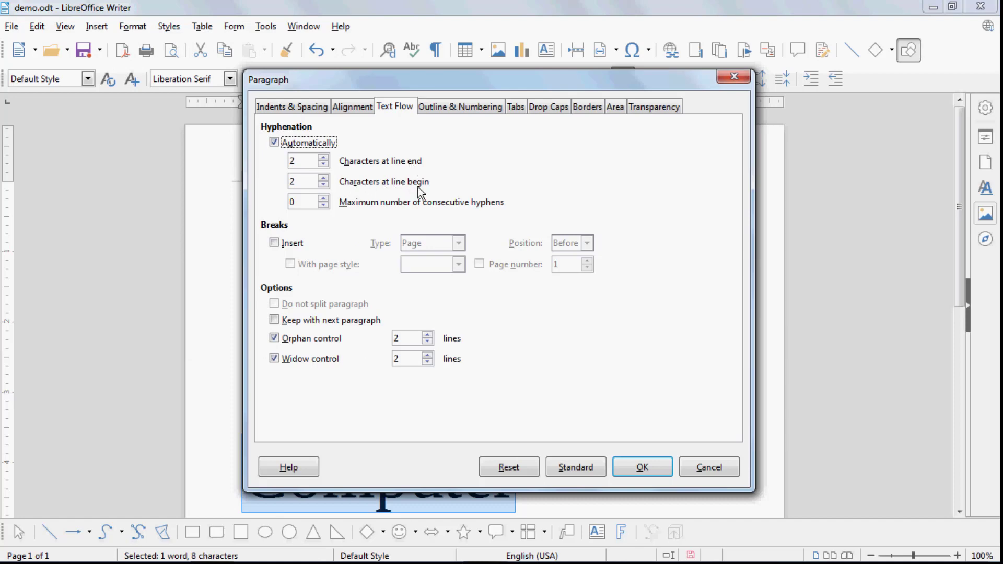
left_click(641, 468)
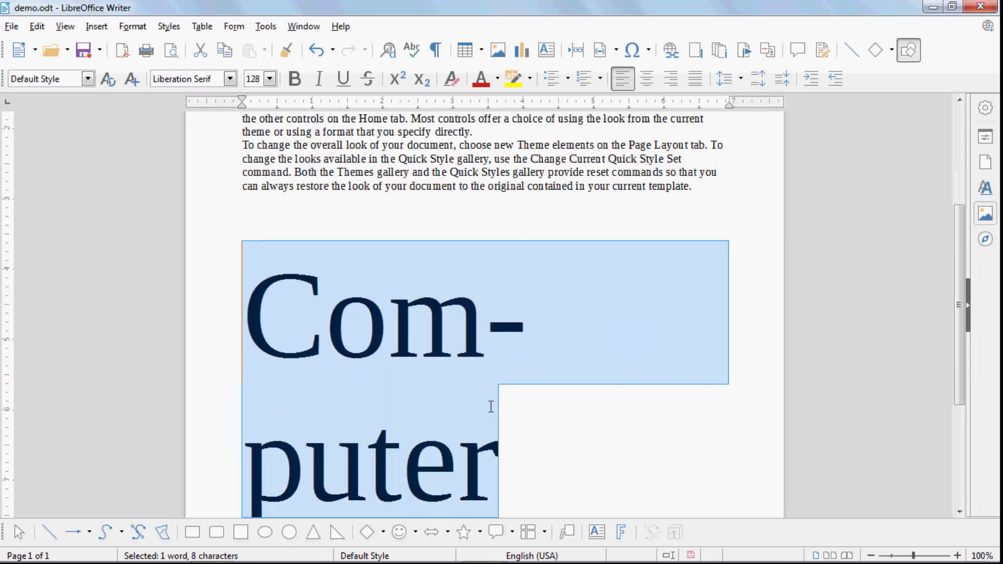
scroll(490, 407, "down", 3)
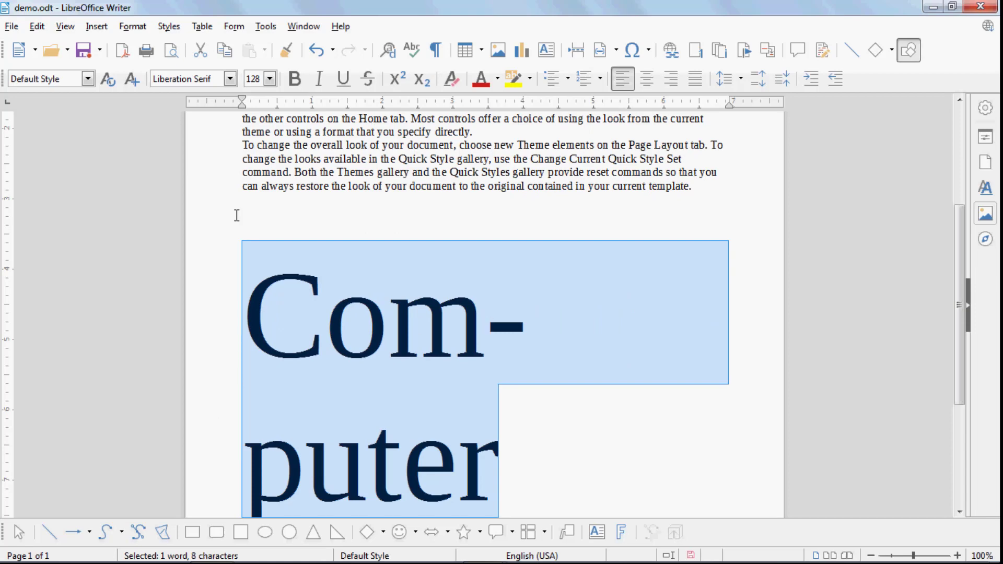
left_click(139, 26)
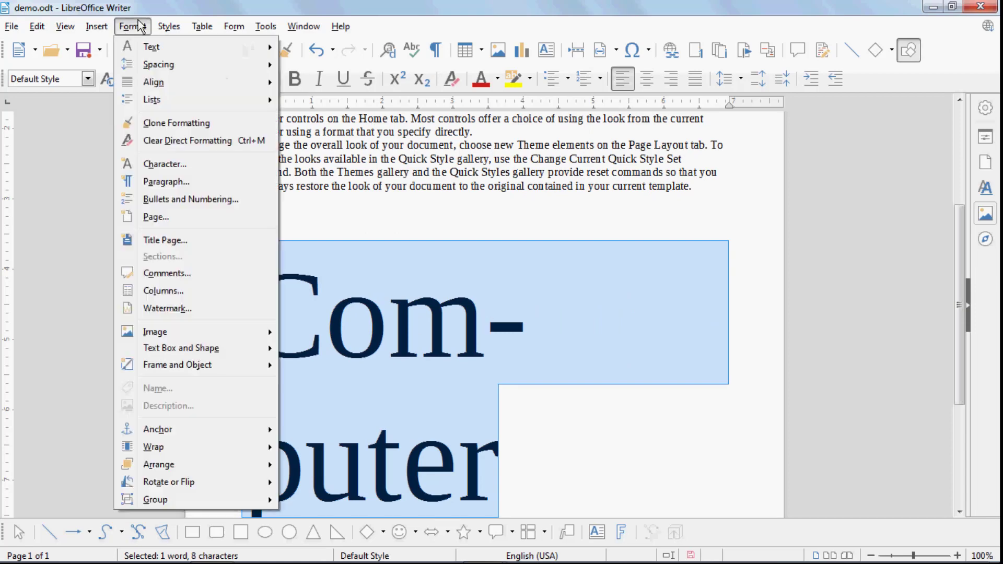
left_click(155, 165)
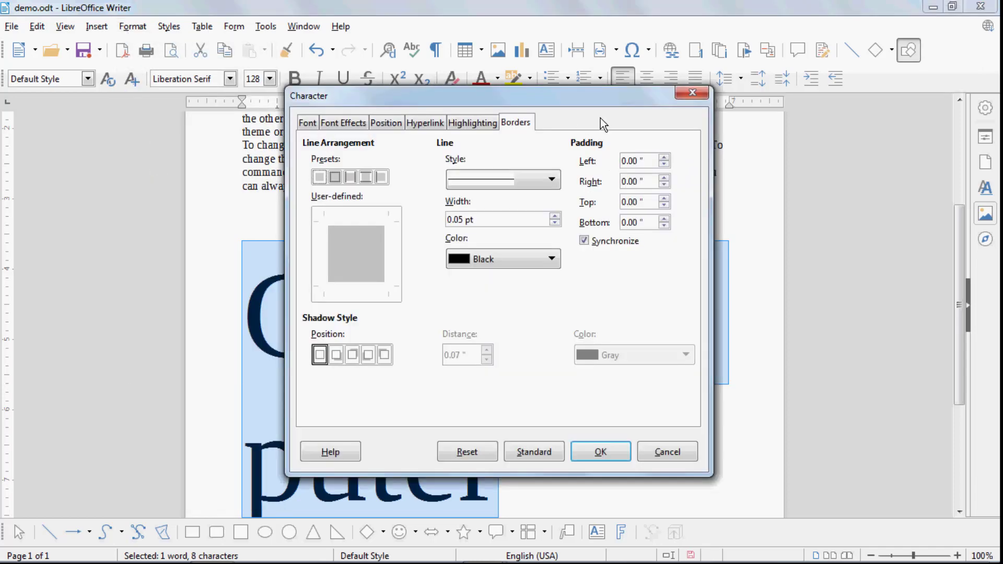
left_click(692, 93)
Turn off automatic hyphenation for the word Computer, apply it and delete the word
left_click(133, 26)
left_click(167, 182)
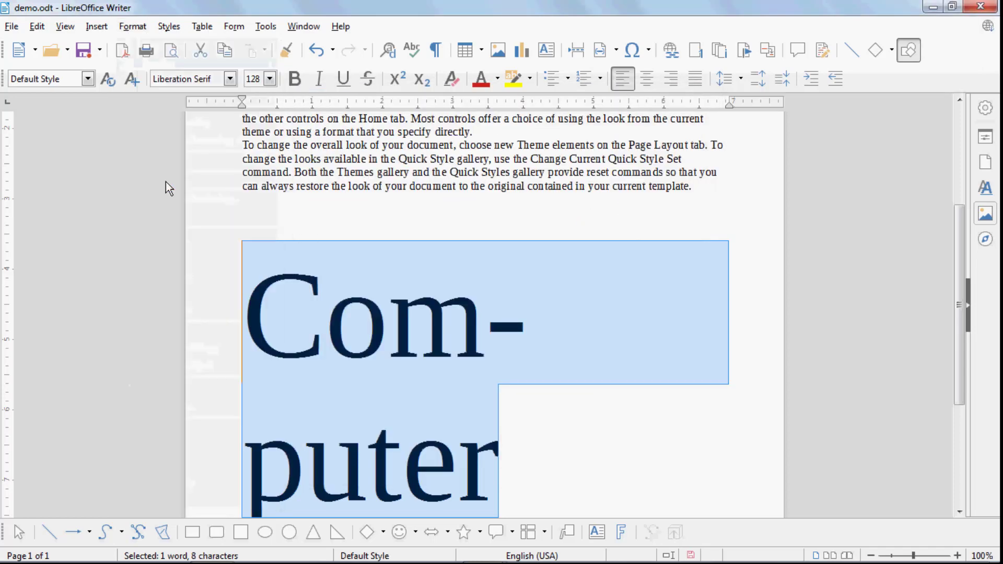
left_click(285, 147)
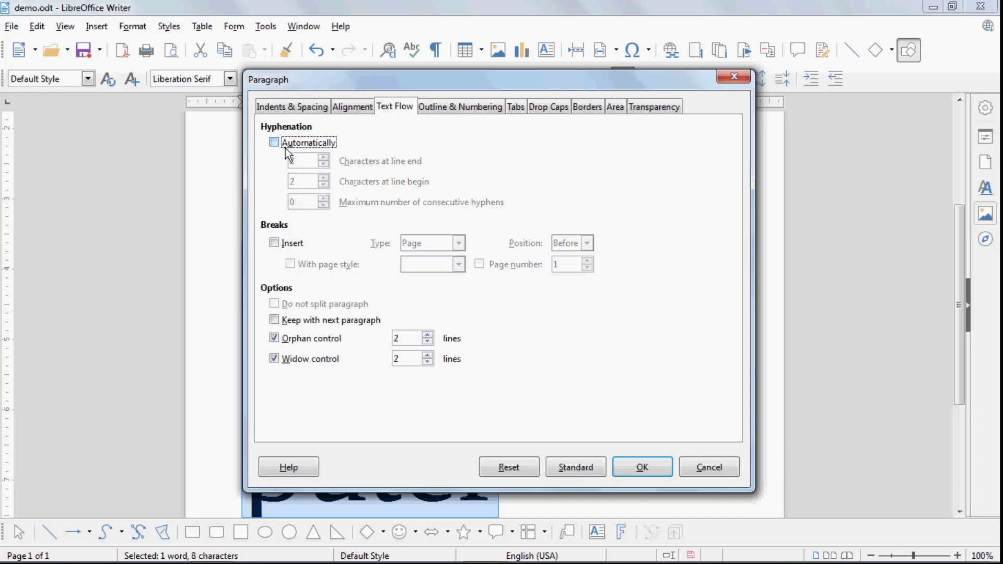
left_click(638, 465)
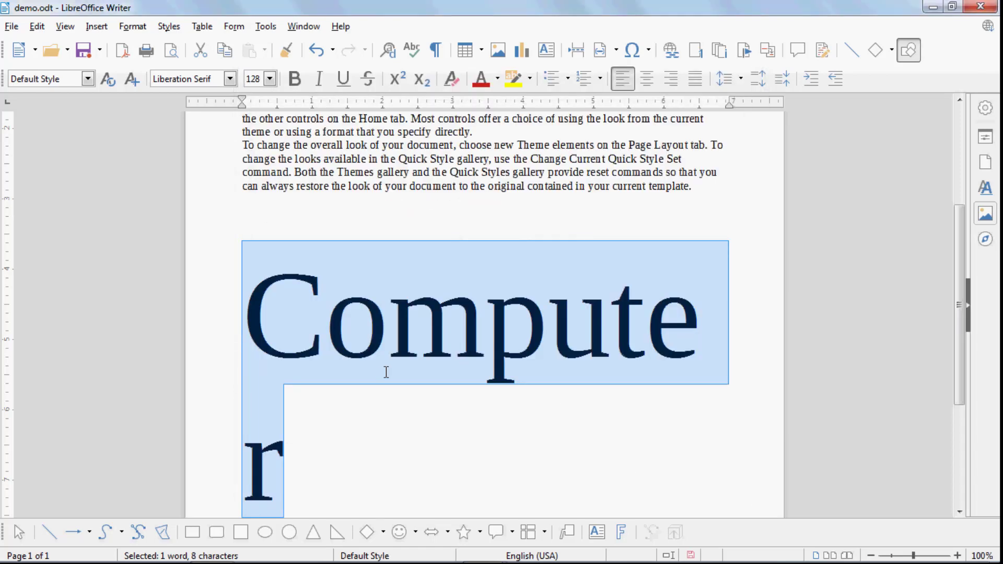
key("Delete")
scroll(261, 358, "up", 3)
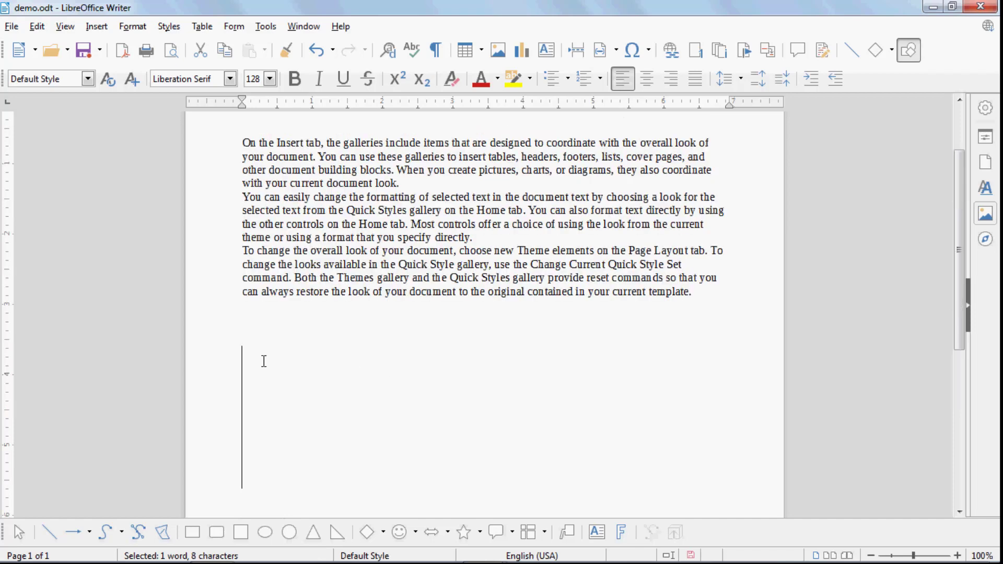
Select the three paragraphs and enable an inserted break of type Page in their Text Flow settings
left_click(440, 264)
left_click_drag(722, 302, 231, 141)
left_click(132, 27)
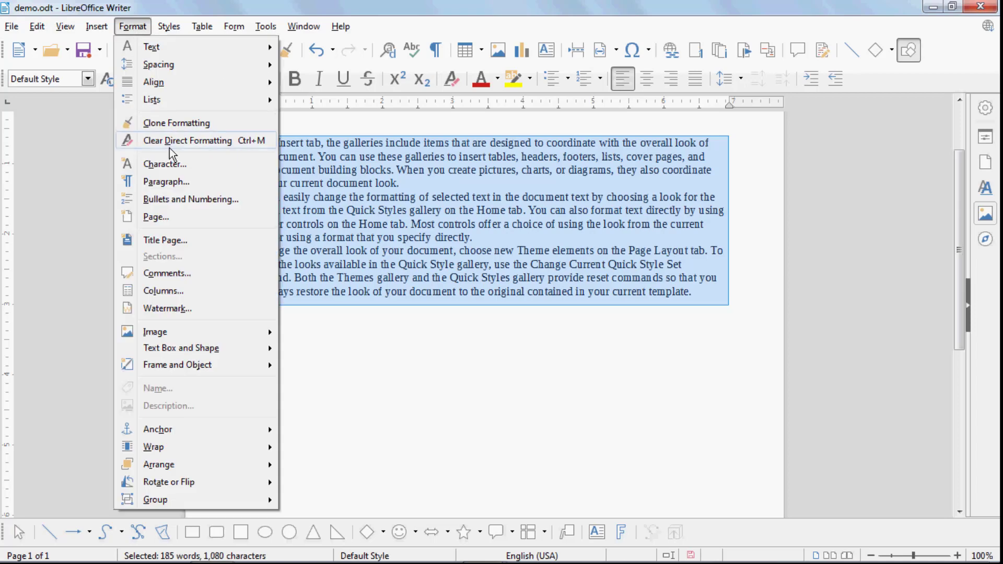
left_click(170, 183)
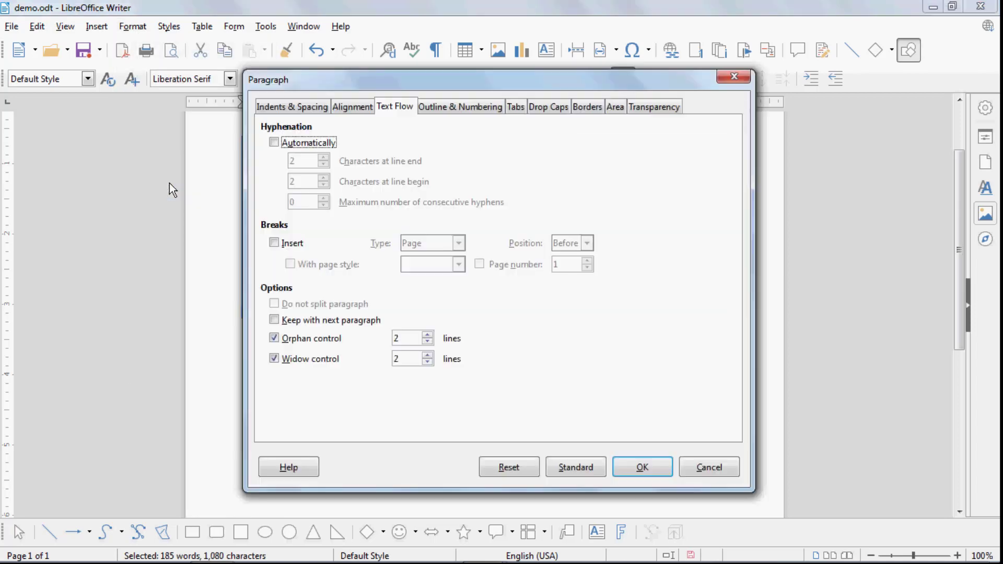
left_click(273, 243)
left_click(458, 243)
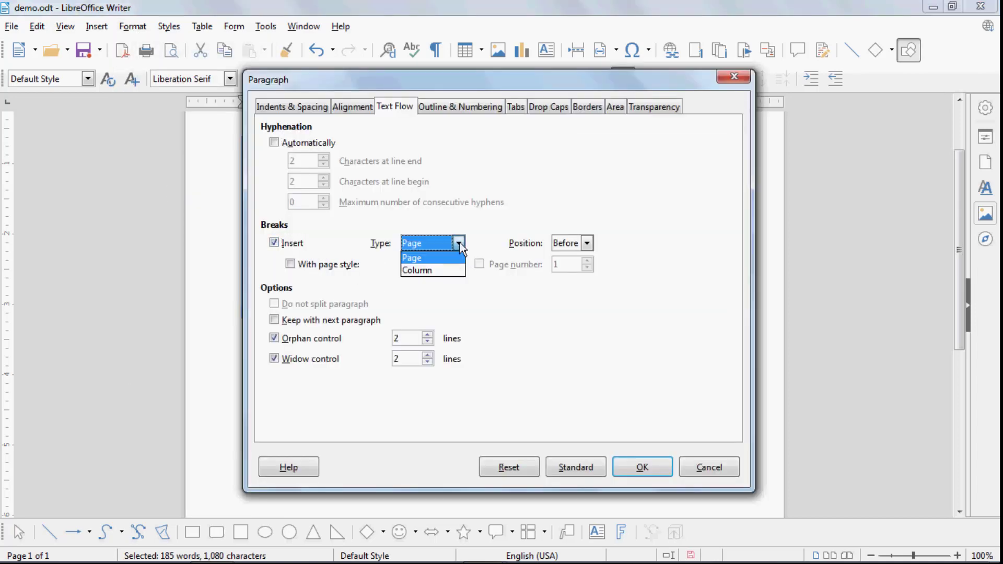
left_click(449, 248)
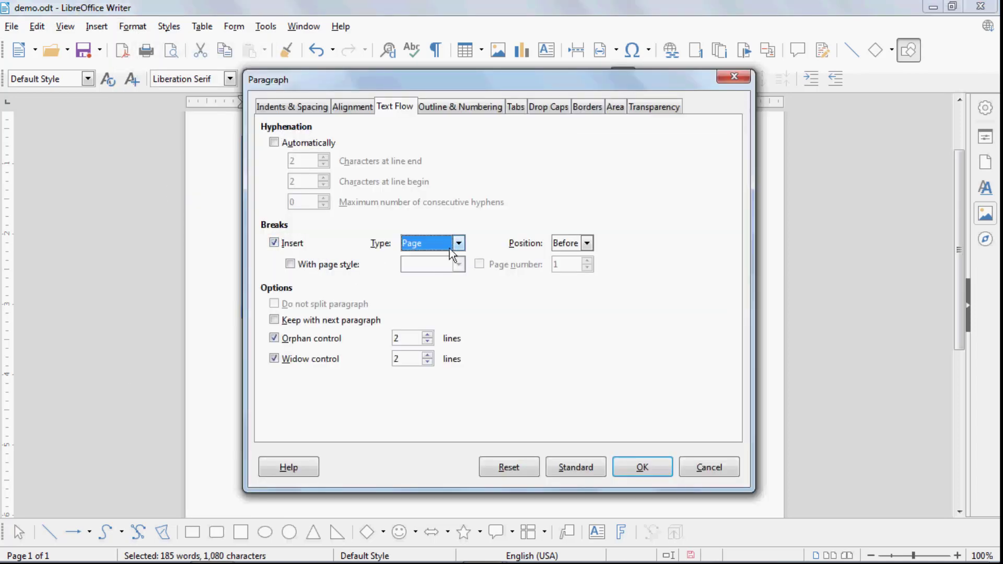
Try the Before break position, choose After, apply the page break and look through the separated pages
left_click(587, 244)
left_click(567, 255)
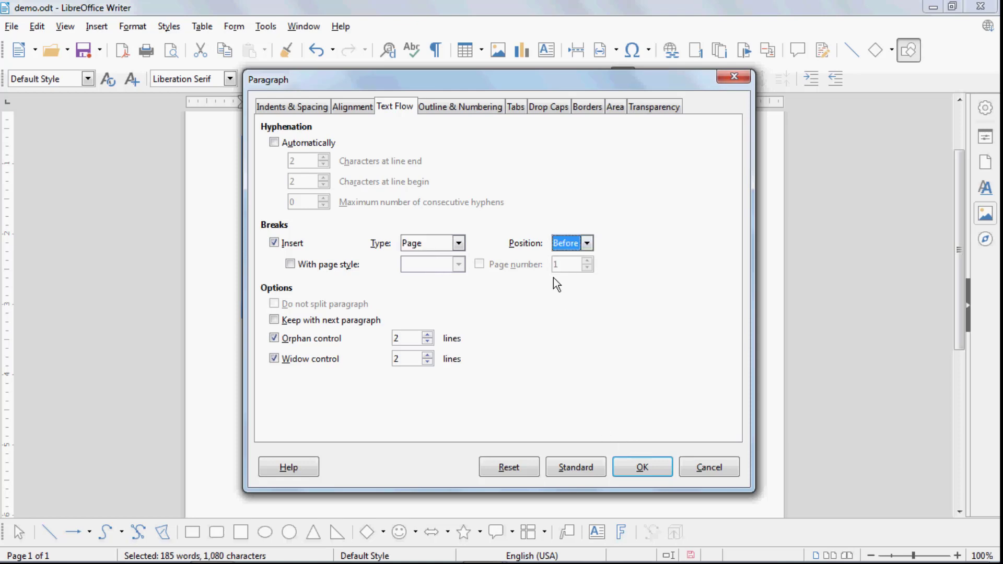
left_click(586, 243)
left_click(565, 269)
left_click(640, 460)
left_click(506, 349)
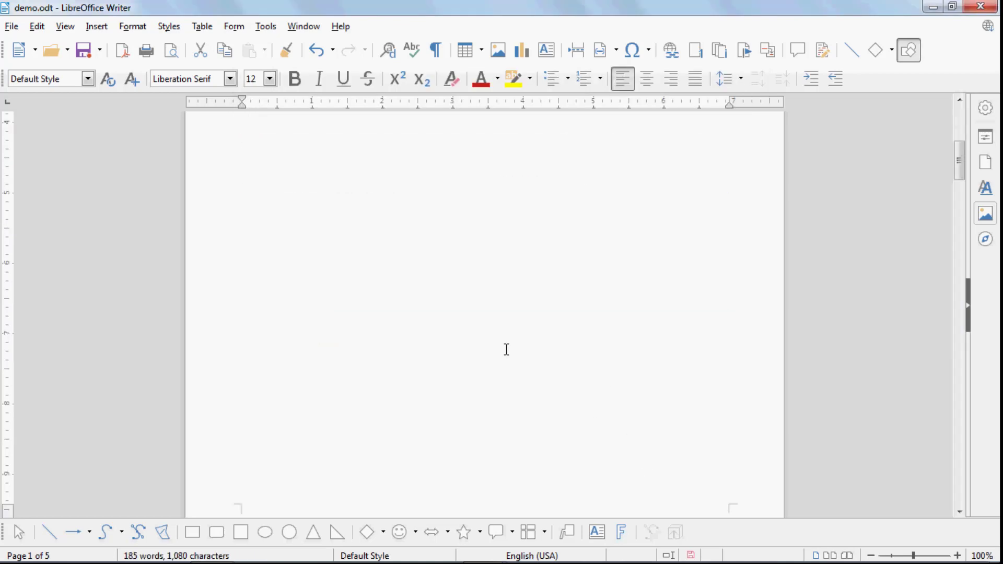
scroll(506, 349, "down", 15)
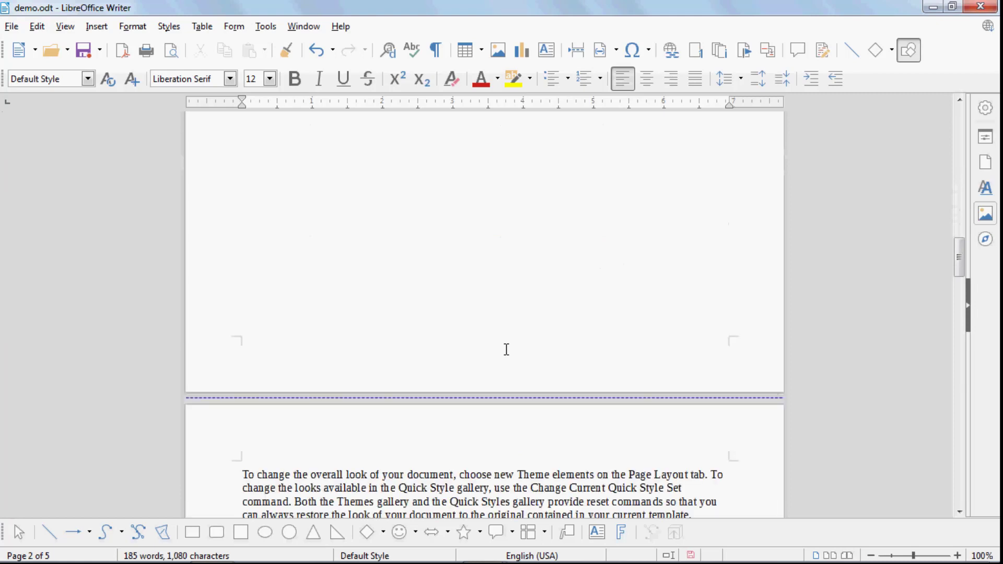
scroll(506, 349, "down", 5)
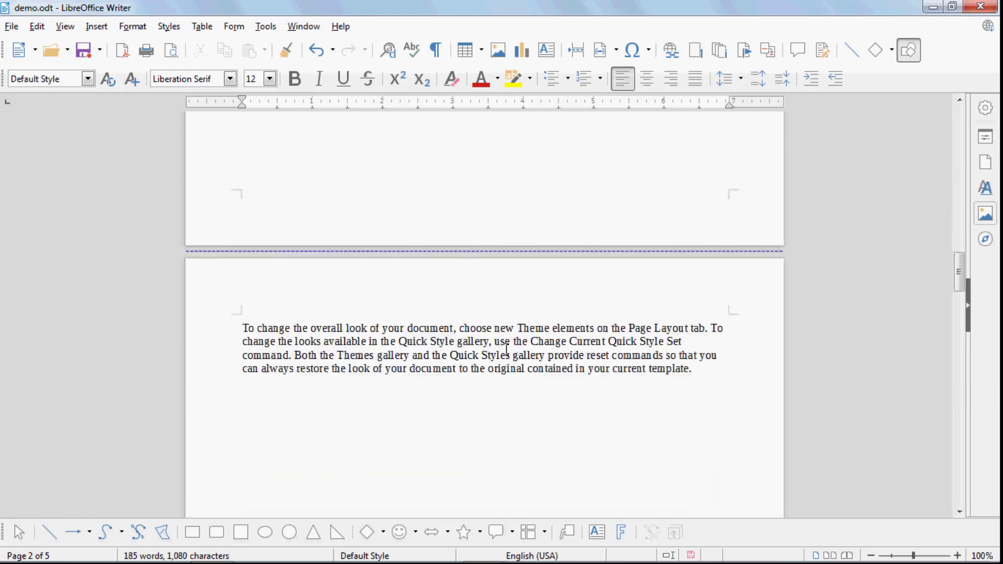
Undo the page breaks applied to the paragraphs
key("ctrl+z")
key("ctrl+z")
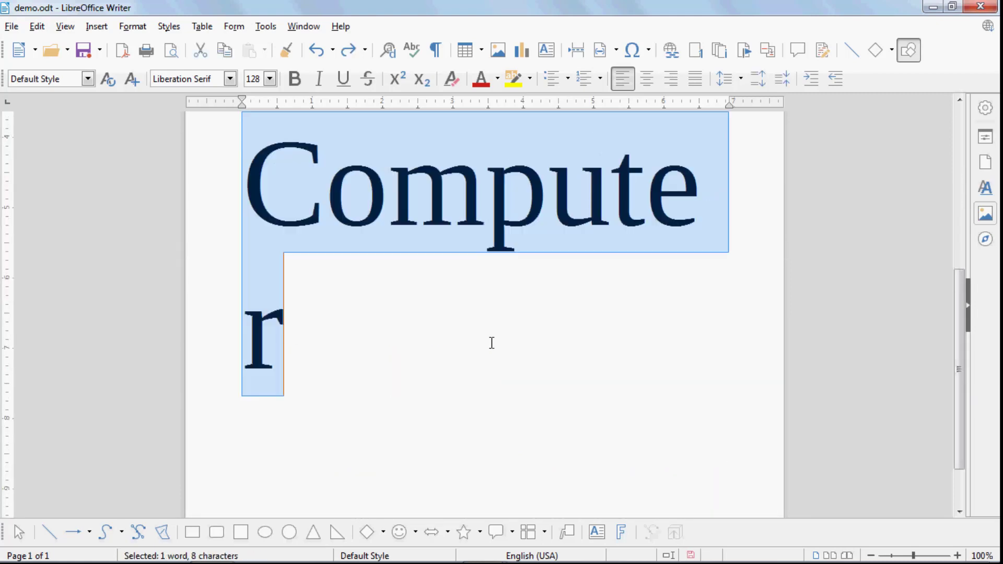
key("ctrl+z")
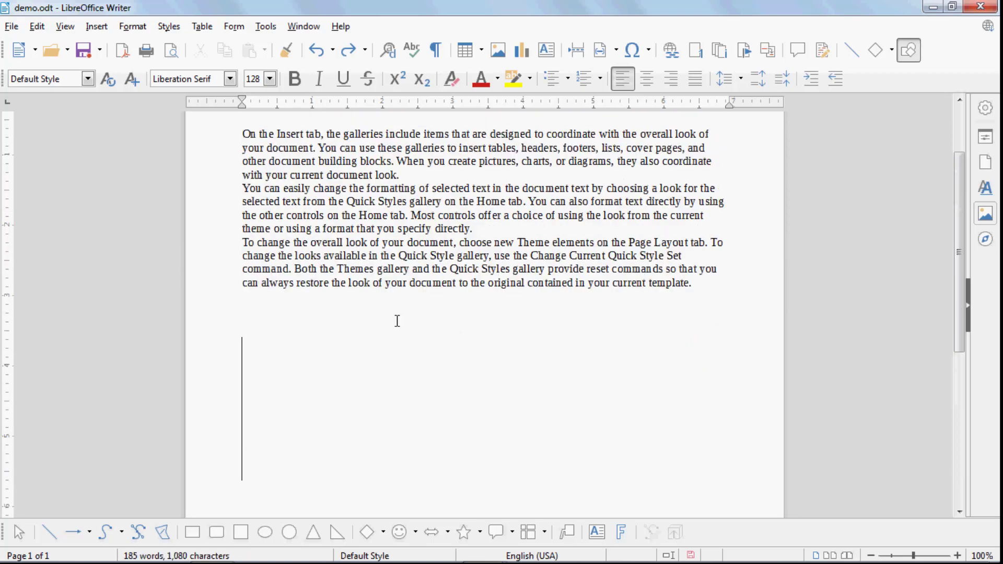
Reselect the paragraphs, examine the outline level and numbering style choices, keep Text Body and None, and close the paragraph settings
left_click_drag(701, 283, 219, 99)
left_click(133, 26)
left_click(179, 181)
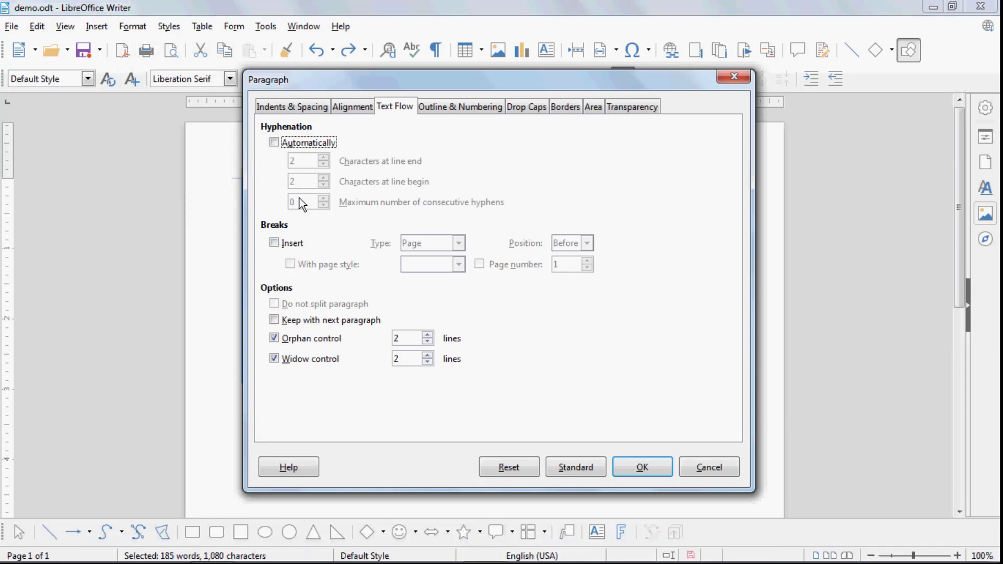
left_click(432, 106)
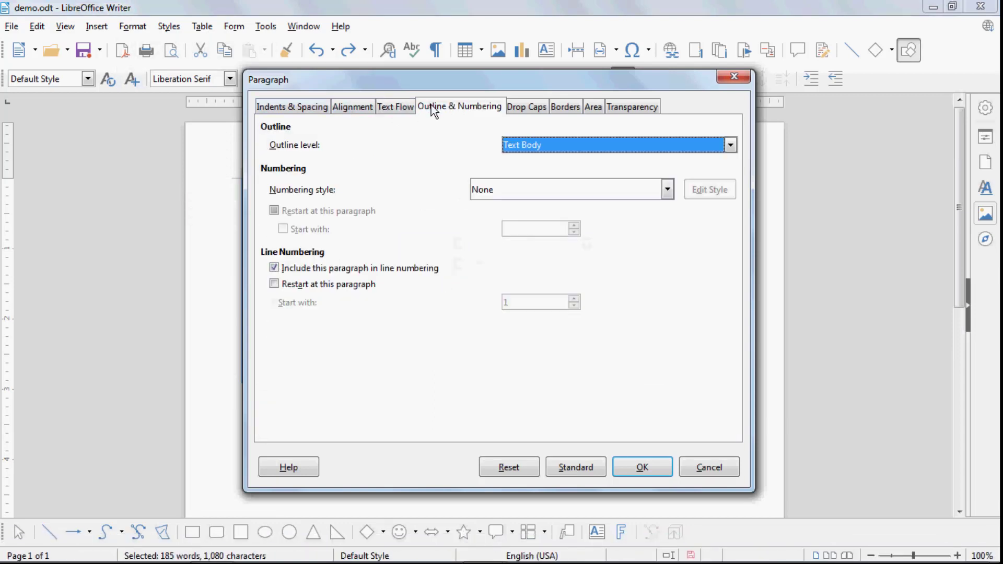
left_click(528, 144)
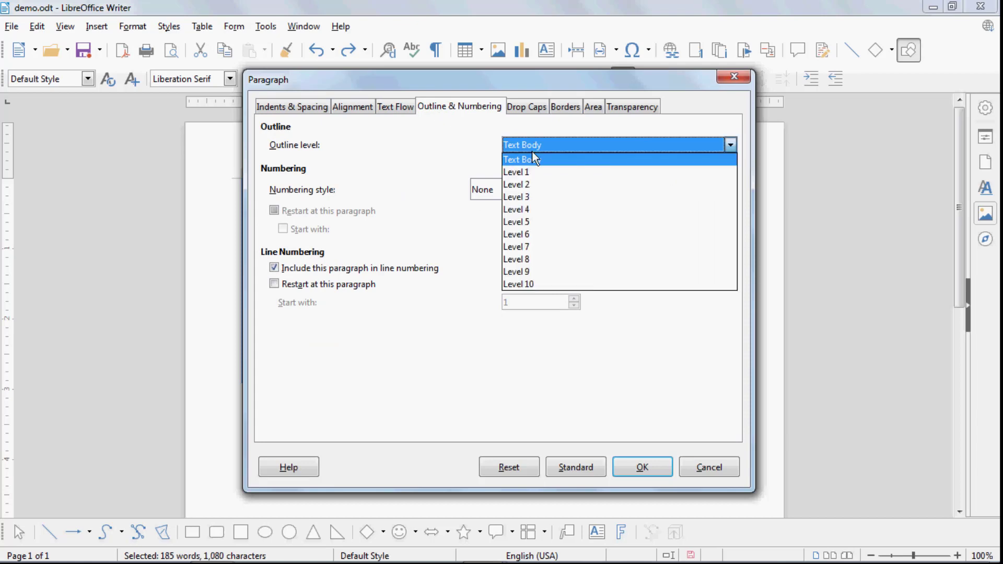
left_click(540, 159)
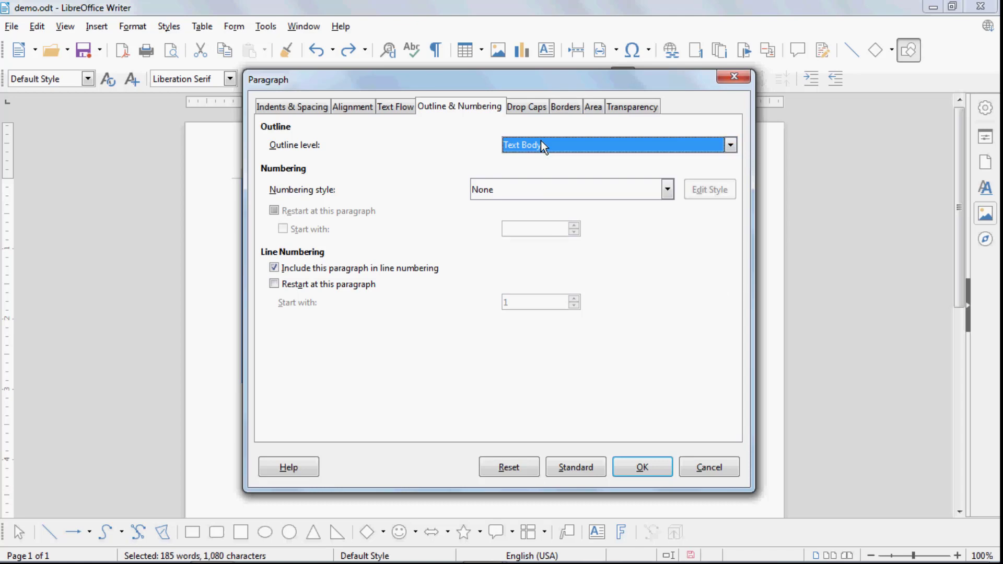
left_click(631, 192)
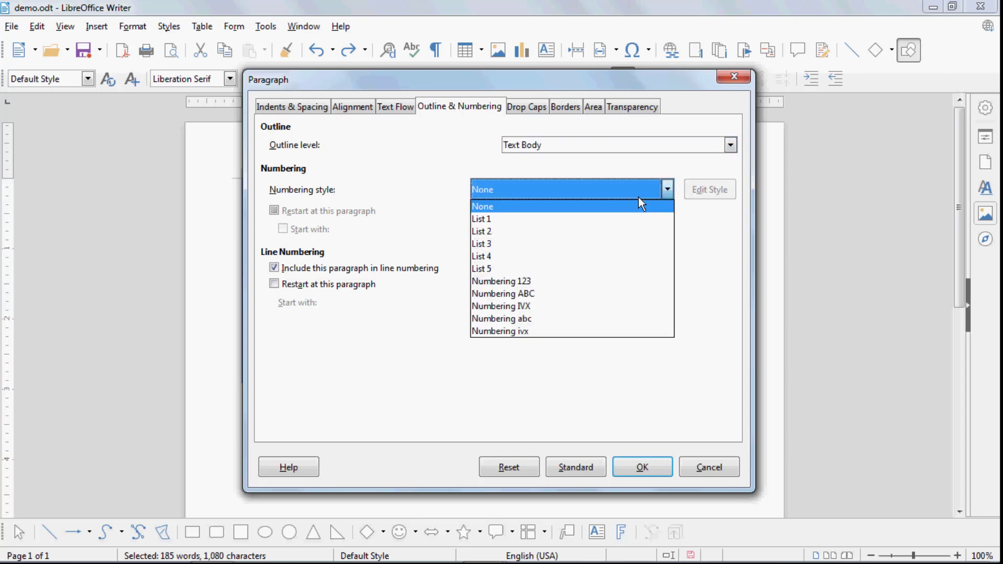
left_click(638, 196)
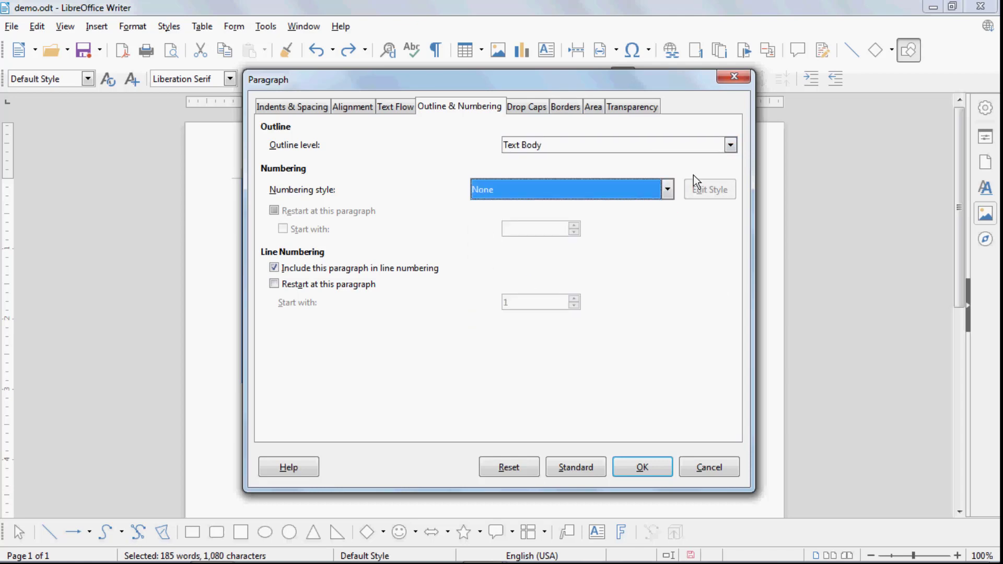
left_click(739, 80)
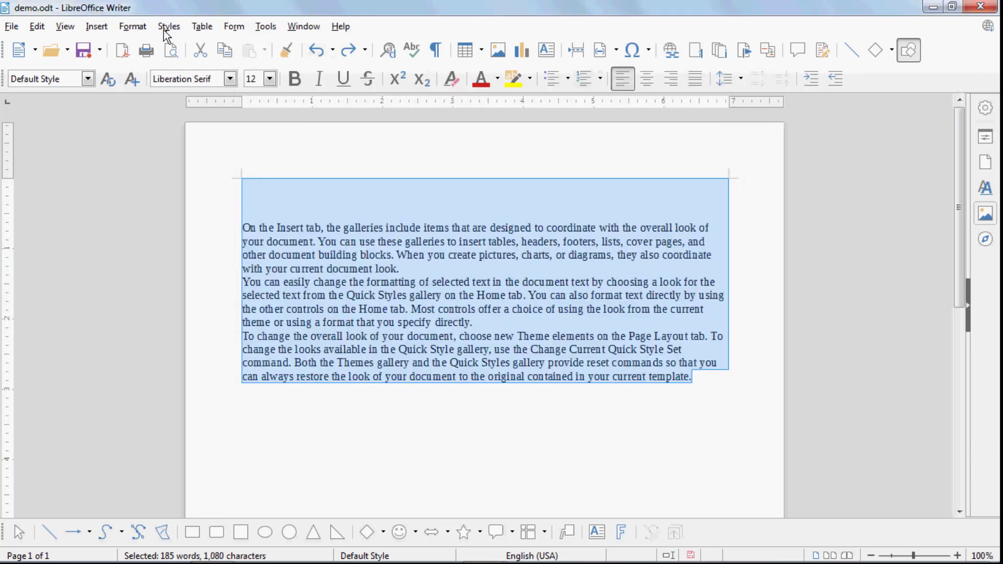
left_click(142, 31)
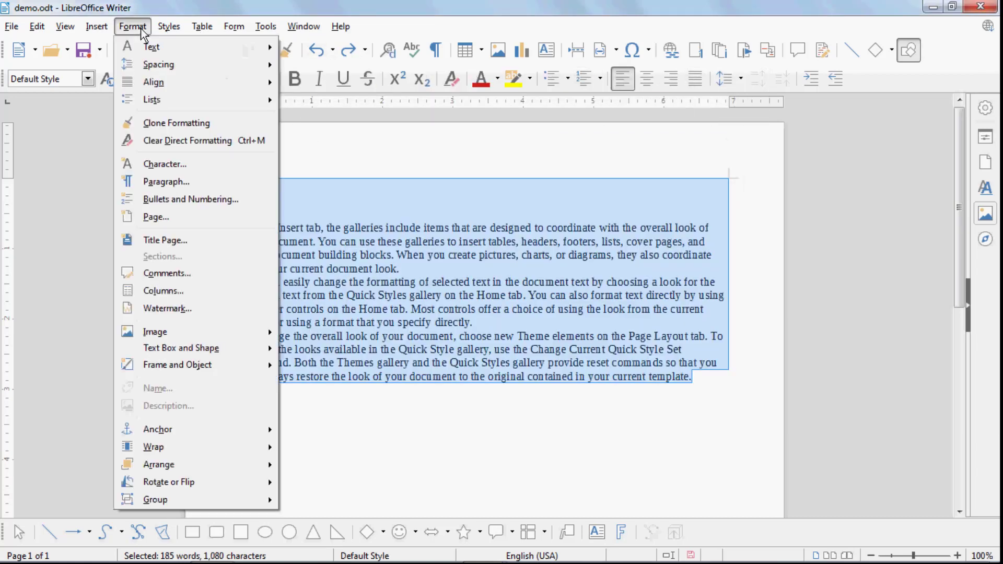
left_click(189, 178)
left_click(534, 107)
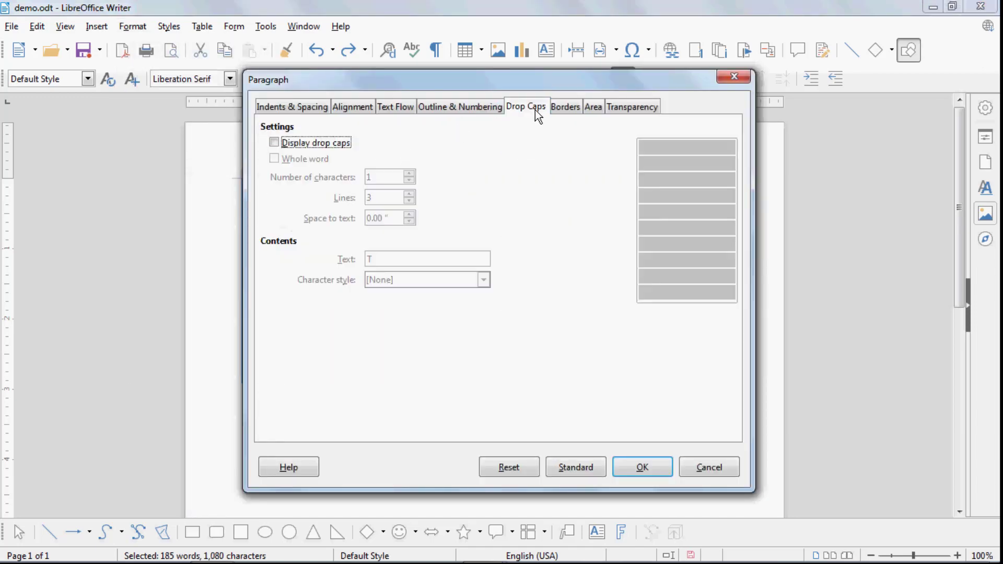
left_click(733, 78)
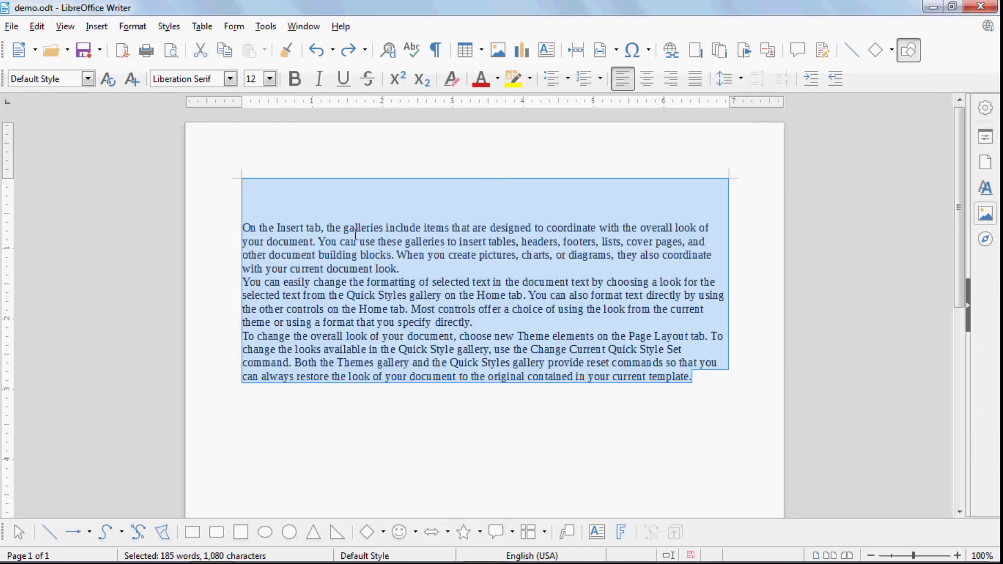
Select the first letter of the first paragraph and apply a drop cap to it in the paragraph settings
left_click(251, 222)
left_click_drag(252, 222, 235, 225)
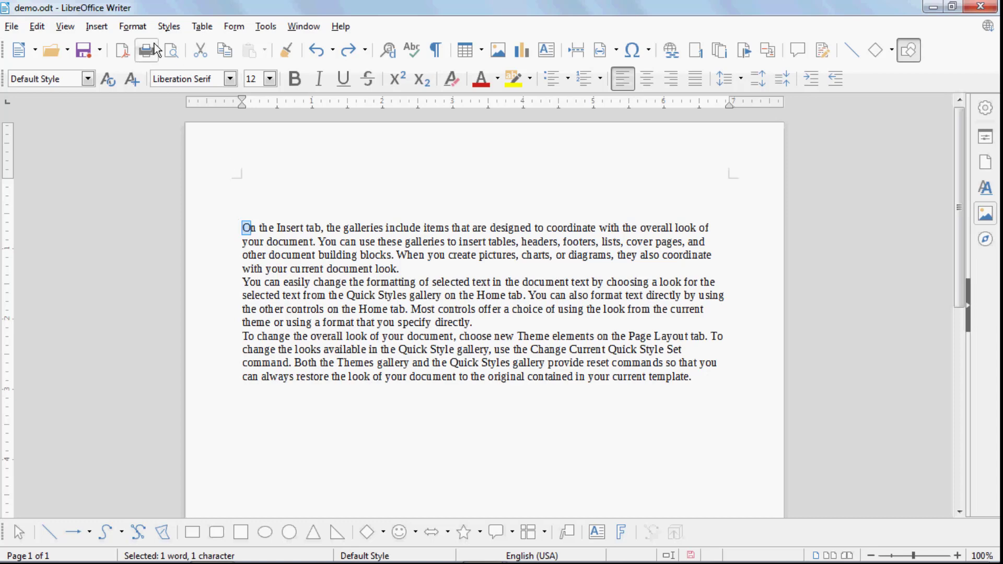
left_click(133, 26)
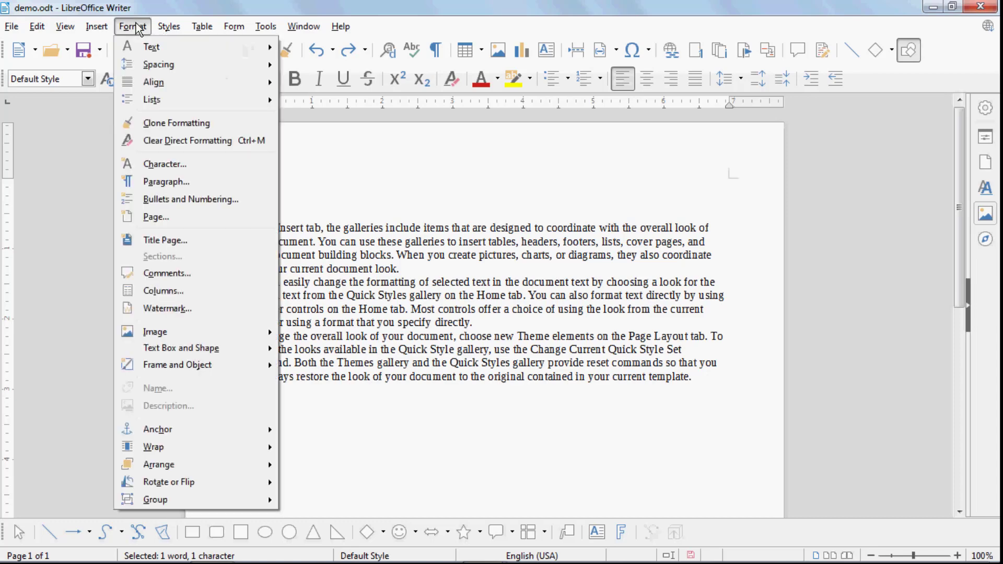
left_click(168, 183)
left_click(274, 143)
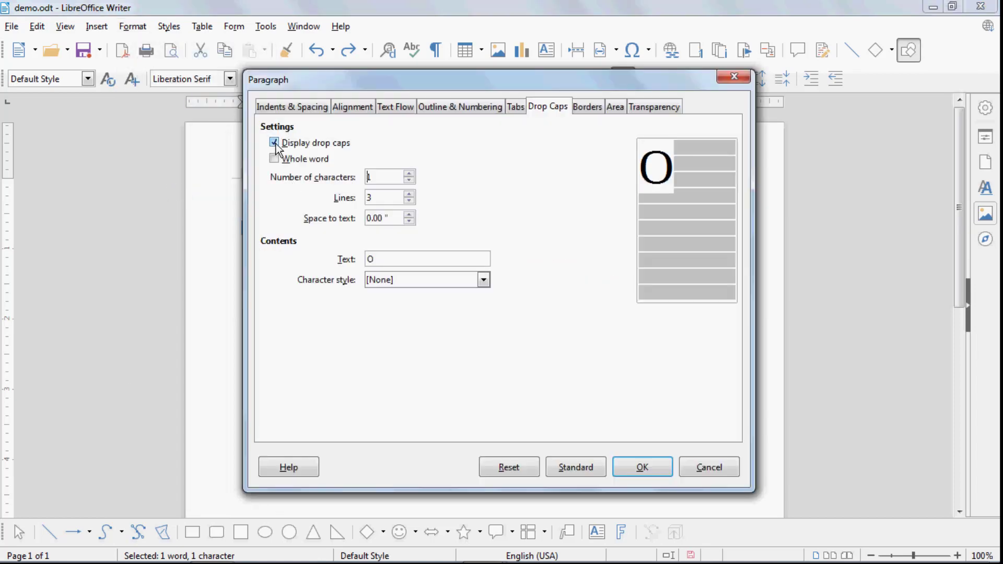
left_click(638, 467)
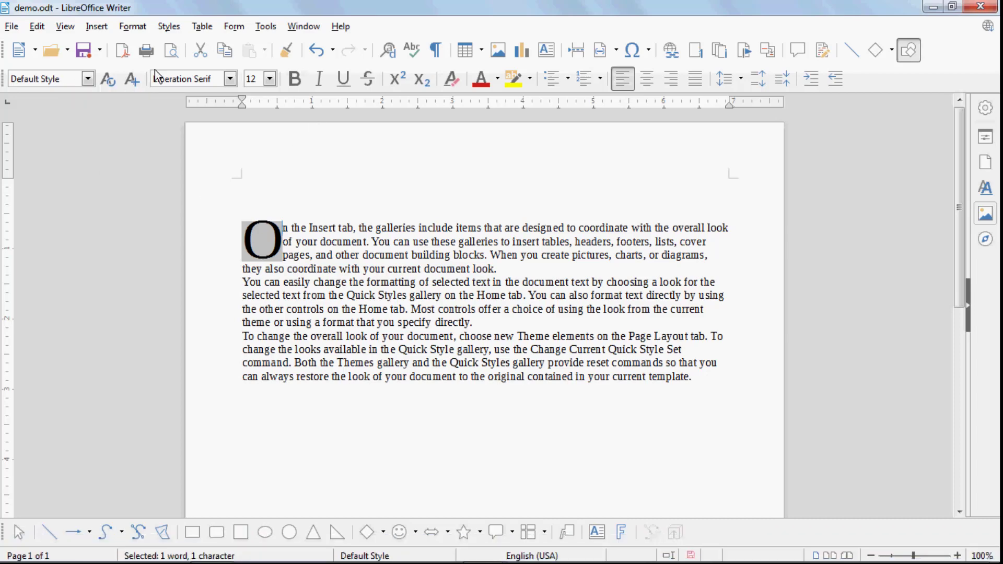
Set the first paragraph's drop cap to 2 characters so it covers "On", and apply it
left_click(143, 35)
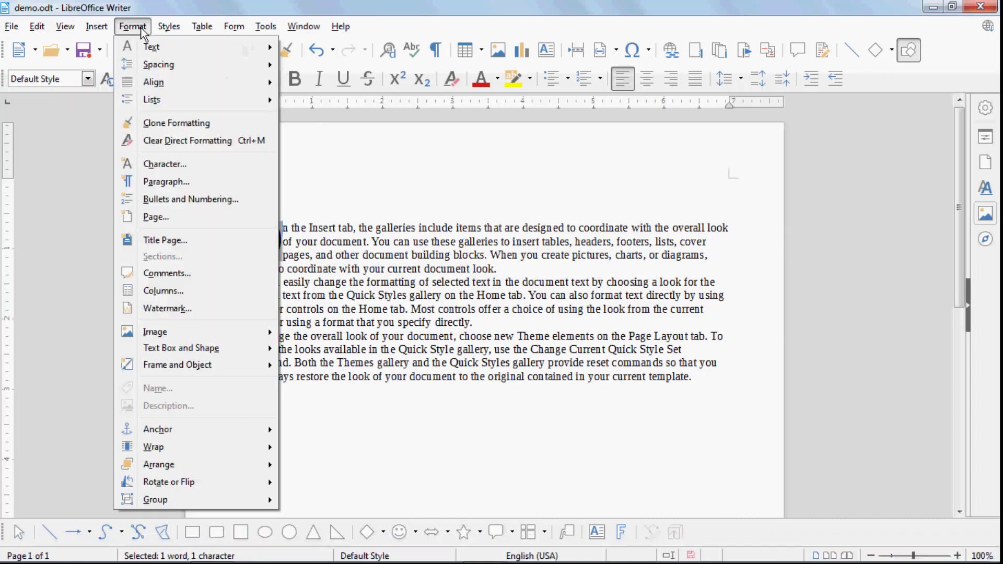
left_click(174, 180)
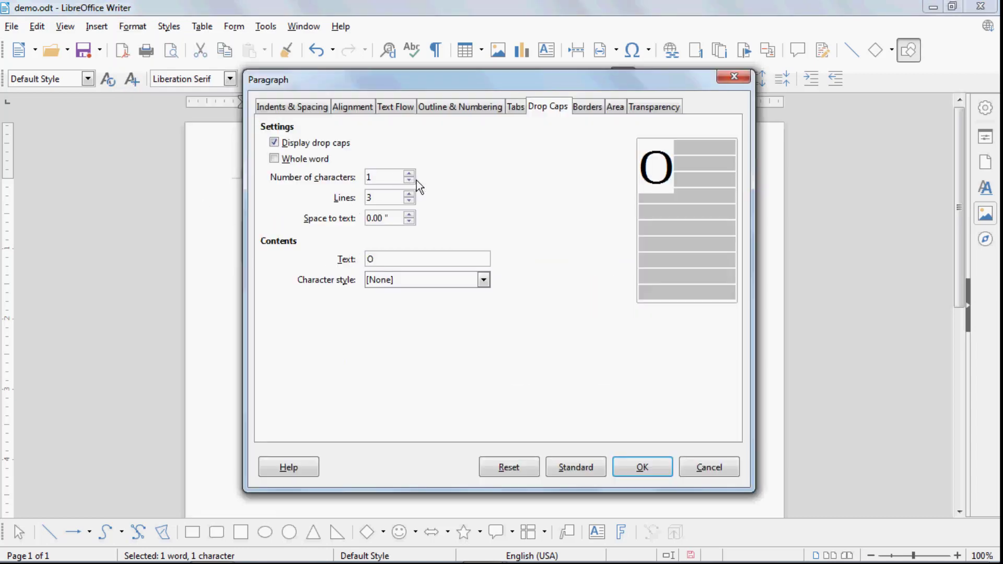
left_click_drag(391, 84, 587, 103)
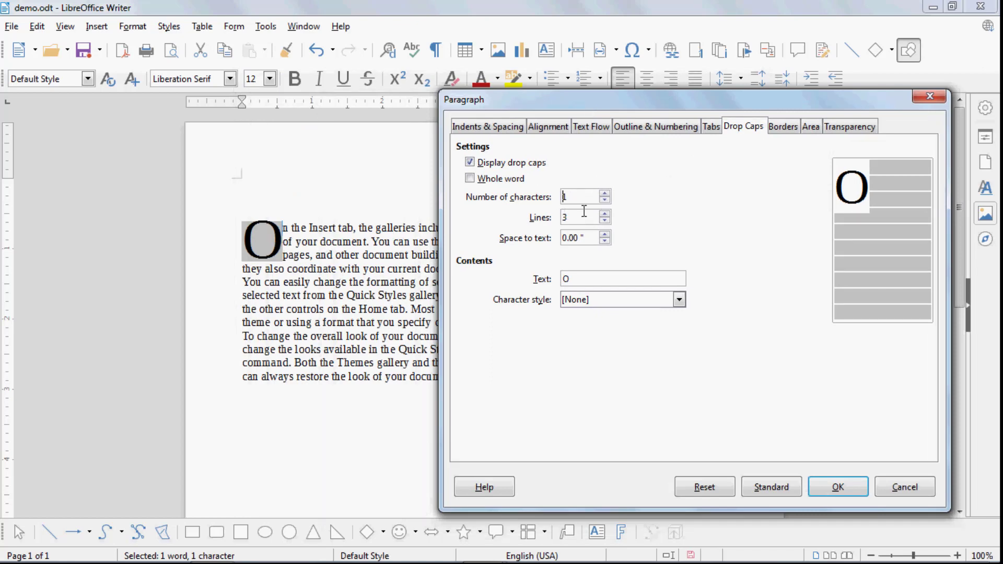
left_click(604, 192)
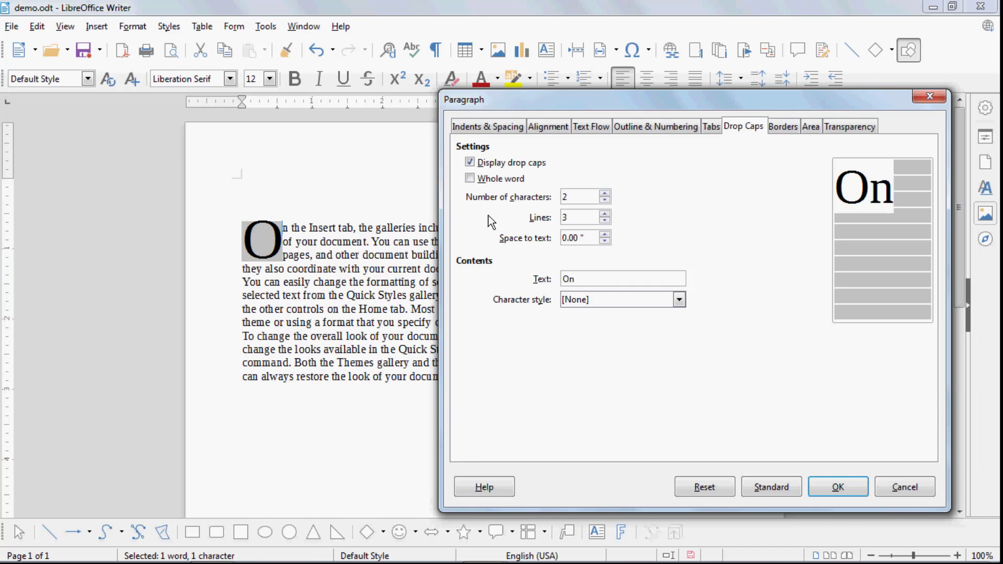
left_click(838, 494)
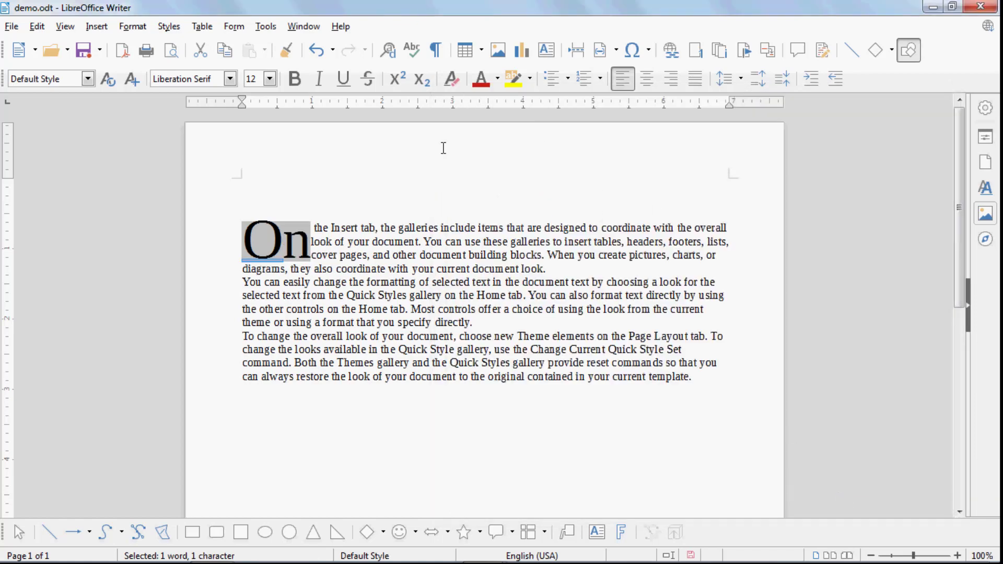
Reopen the first paragraph's drop cap settings, try heights up to 9 lines and return the value to 3 lines
left_click(132, 27)
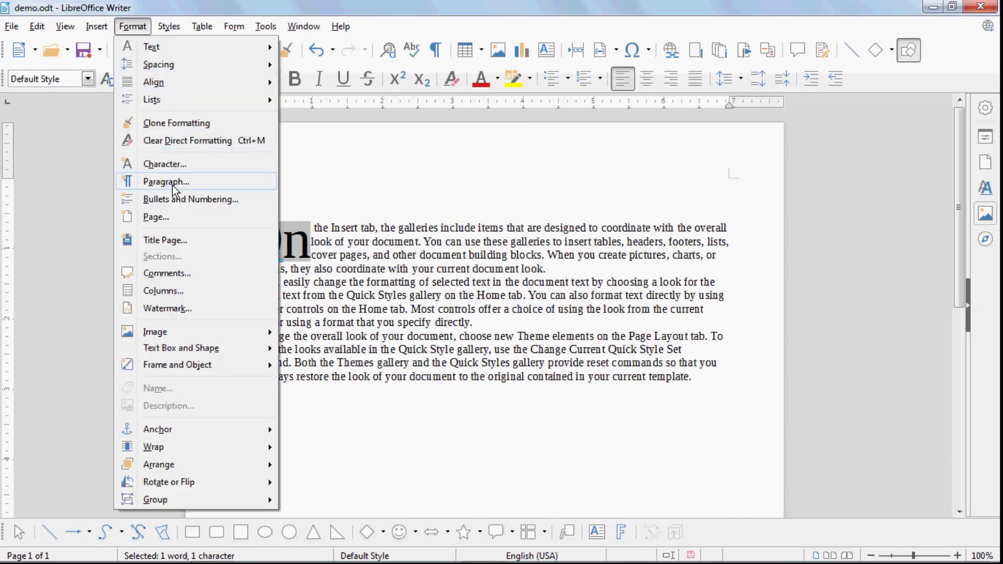
left_click(179, 184)
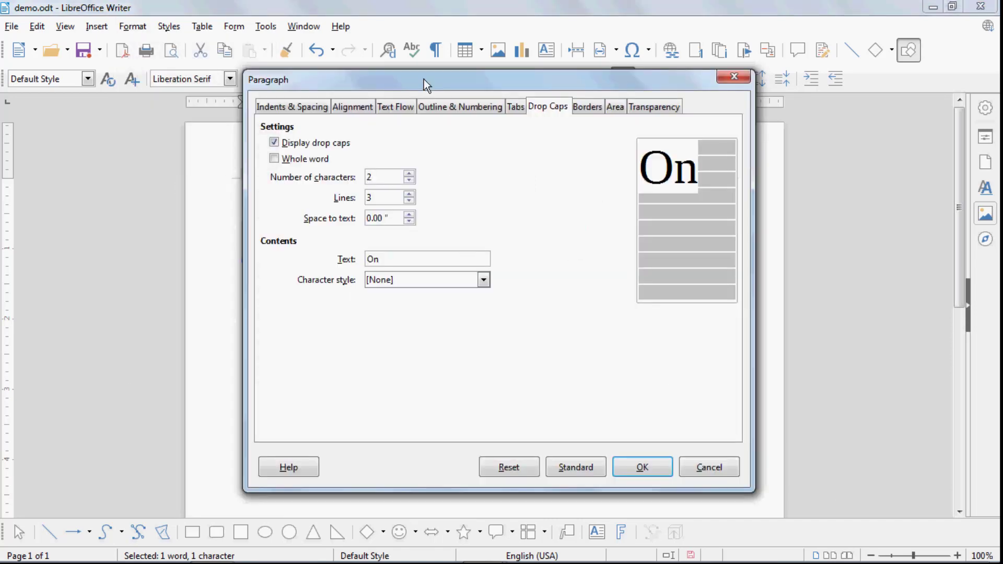
left_click_drag(424, 79, 635, 90)
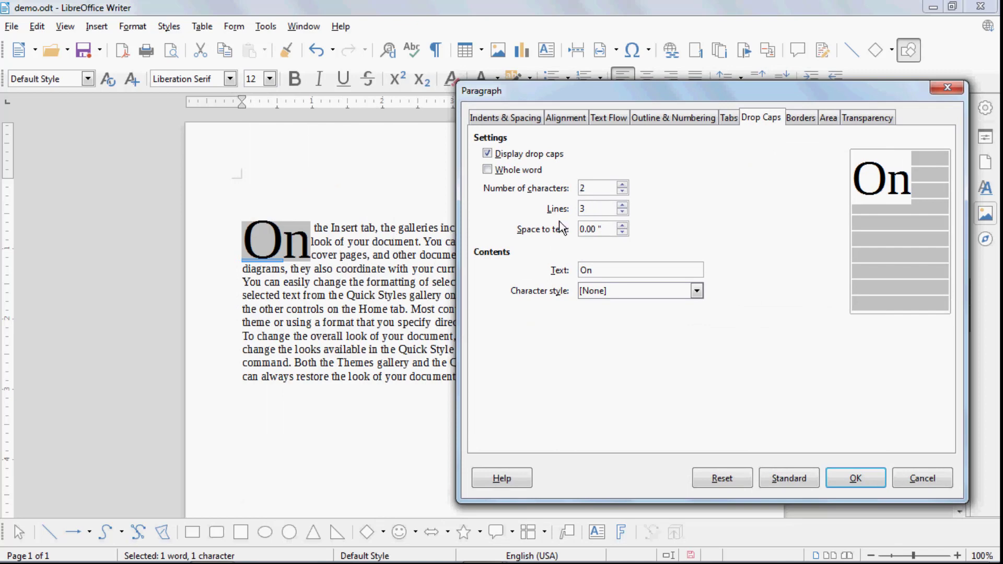
left_click(621, 205)
left_click(621, 204)
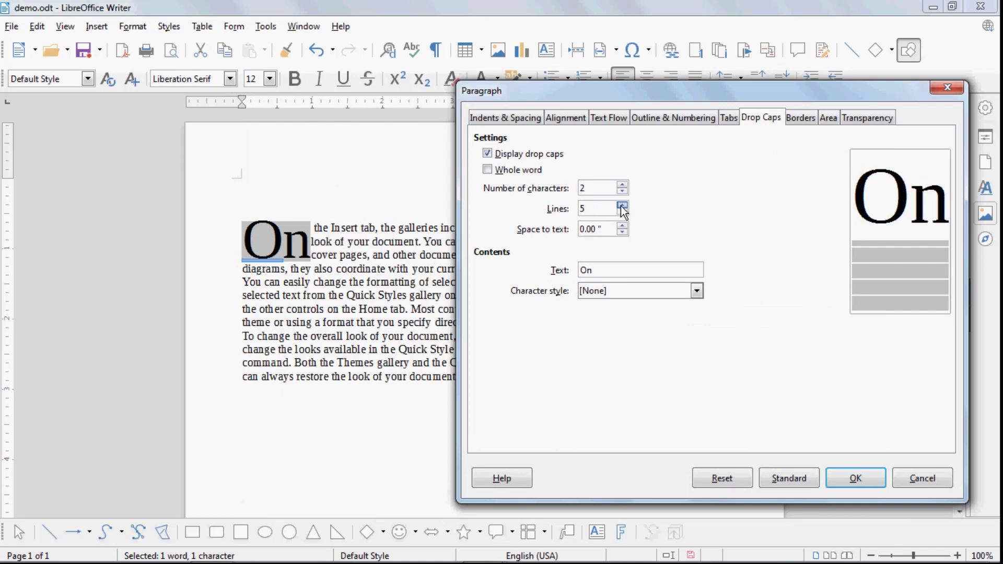
left_click(622, 204)
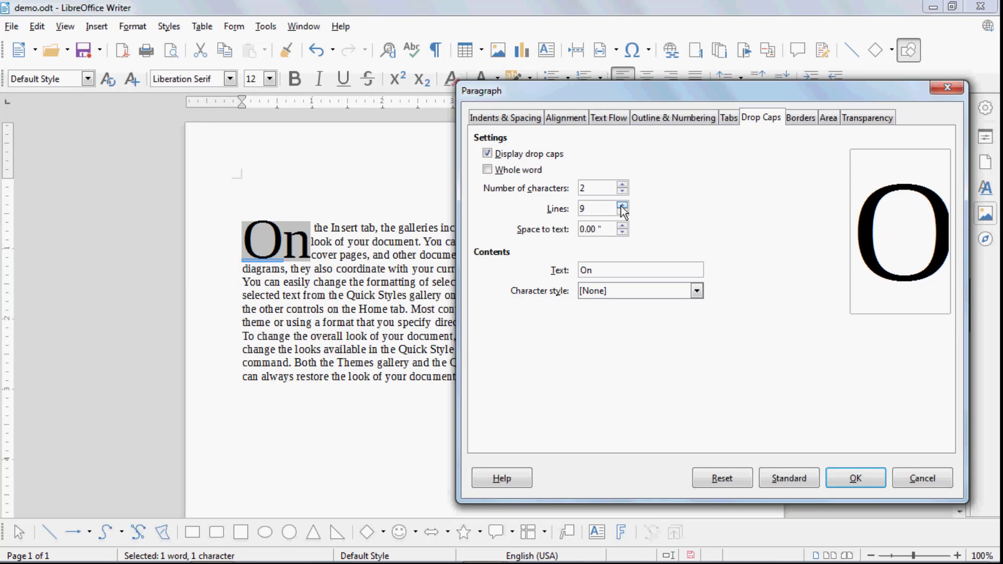
left_click(621, 213)
left_click(622, 212)
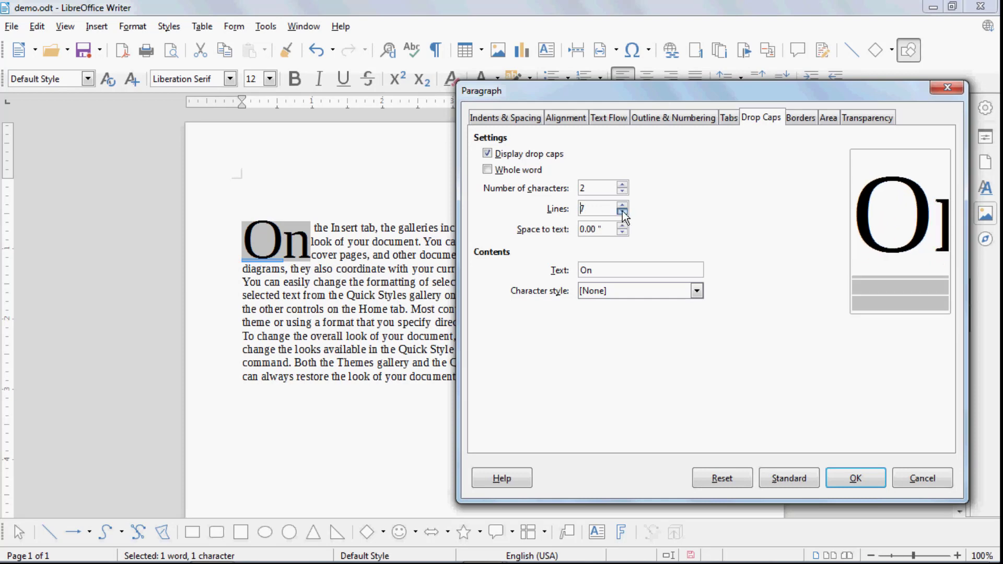
left_click(622, 213)
left_click(621, 212)
left_click(622, 213)
left_click(621, 213)
left_click(622, 212)
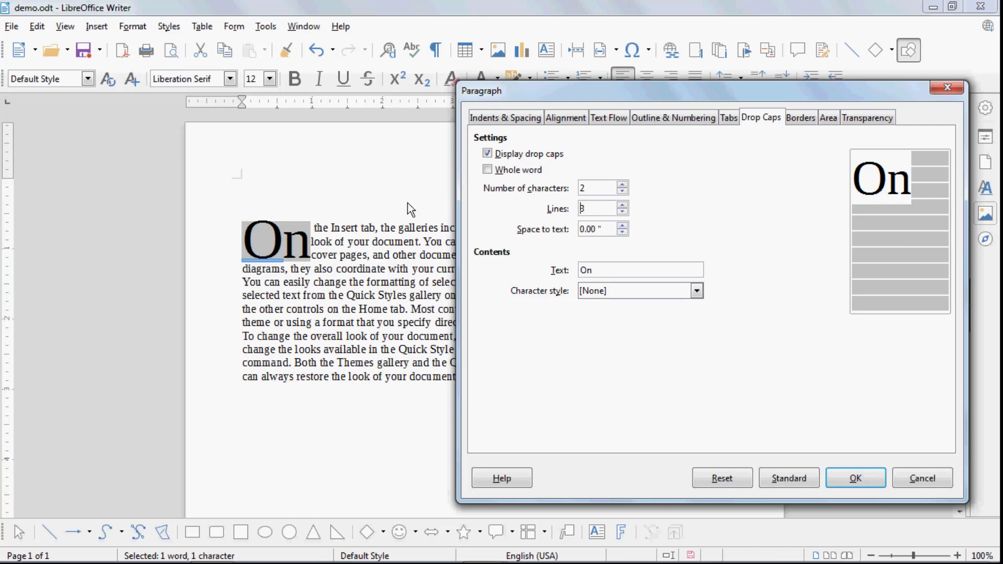
Set the drop cap's space to text to 0.10" for the first paragraph and apply it
left_click(621, 226)
left_click(621, 226)
left_click(621, 226)
left_click(621, 225)
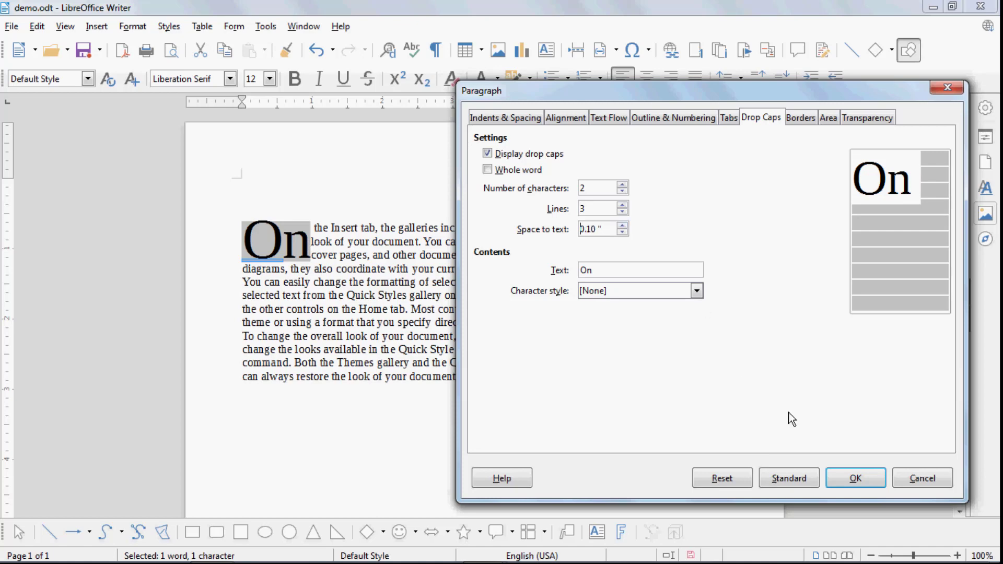
left_click(853, 479)
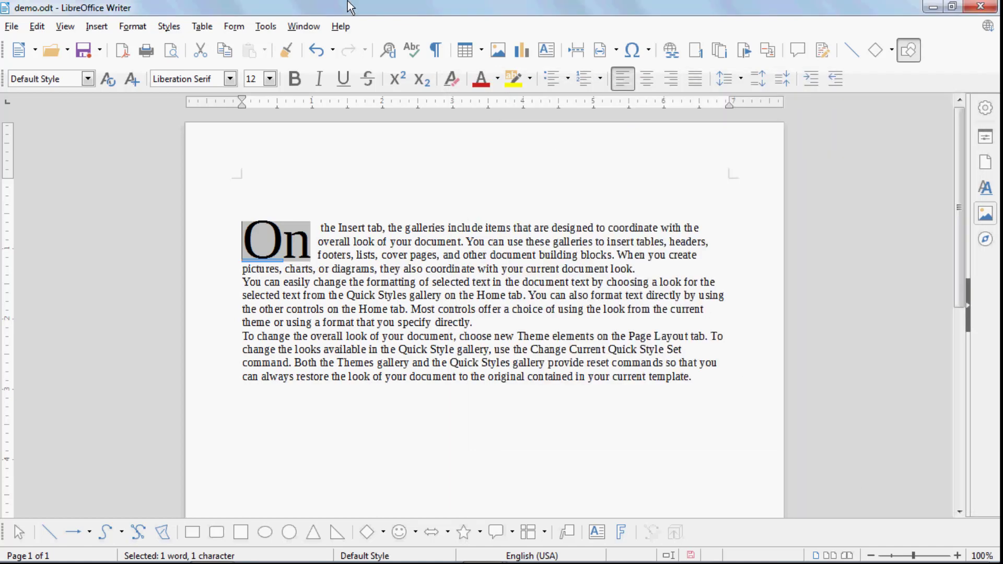
Select the word "To" starting the third paragraph and apply a drop cap with the Whole word option
left_click(243, 335)
left_click_drag(251, 332, 255, 335)
left_click(103, 27)
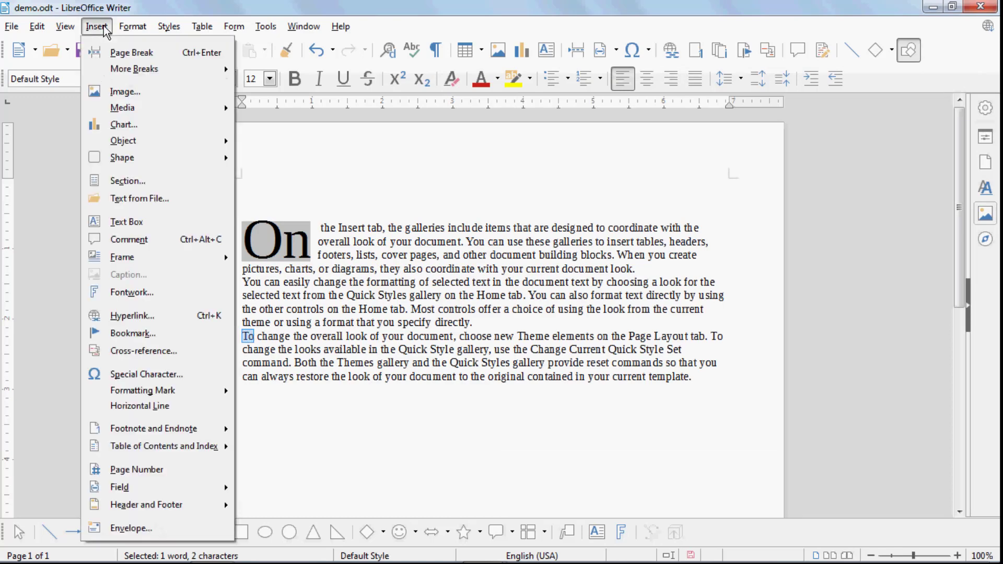
left_click(166, 182)
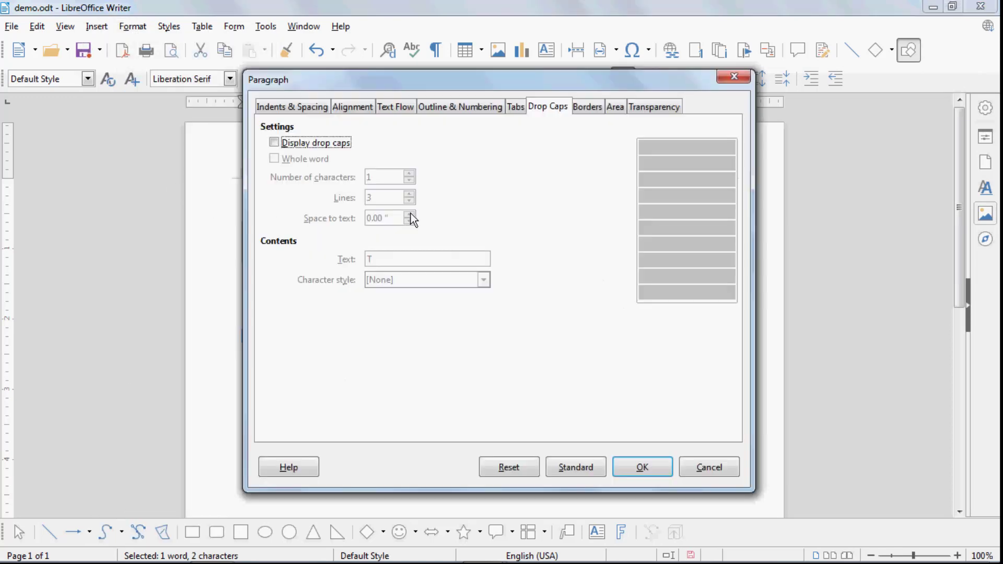
left_click(276, 143)
left_click(278, 158)
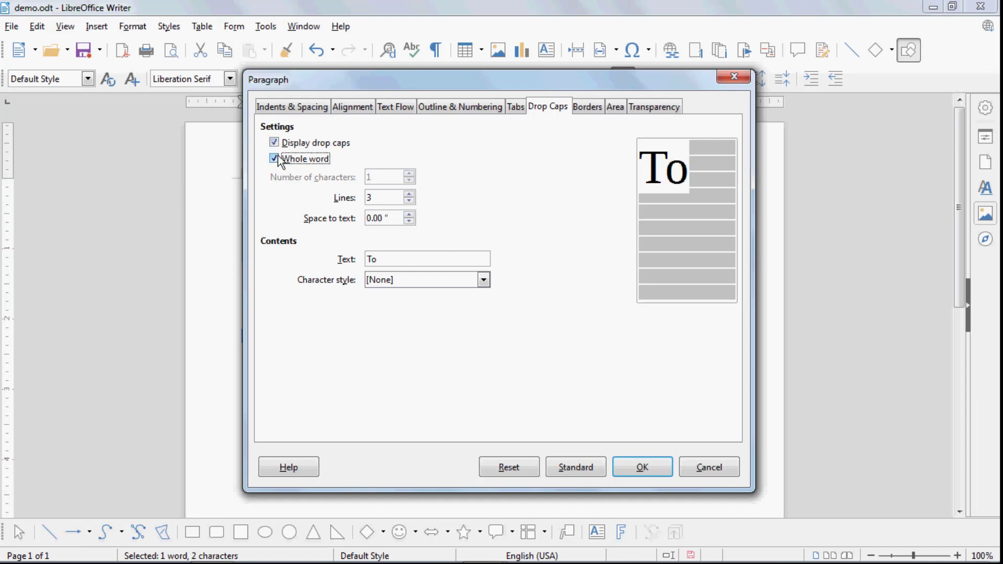
left_click_drag(402, 77, 600, 55)
left_click(838, 445)
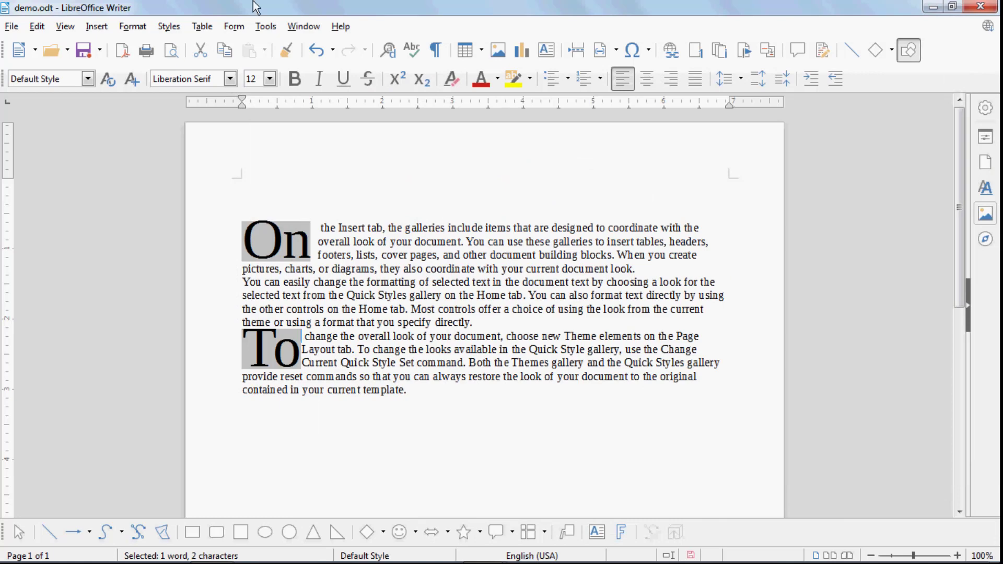
Turn off the drop cap of the third paragraph
left_click(133, 26)
left_click(166, 182)
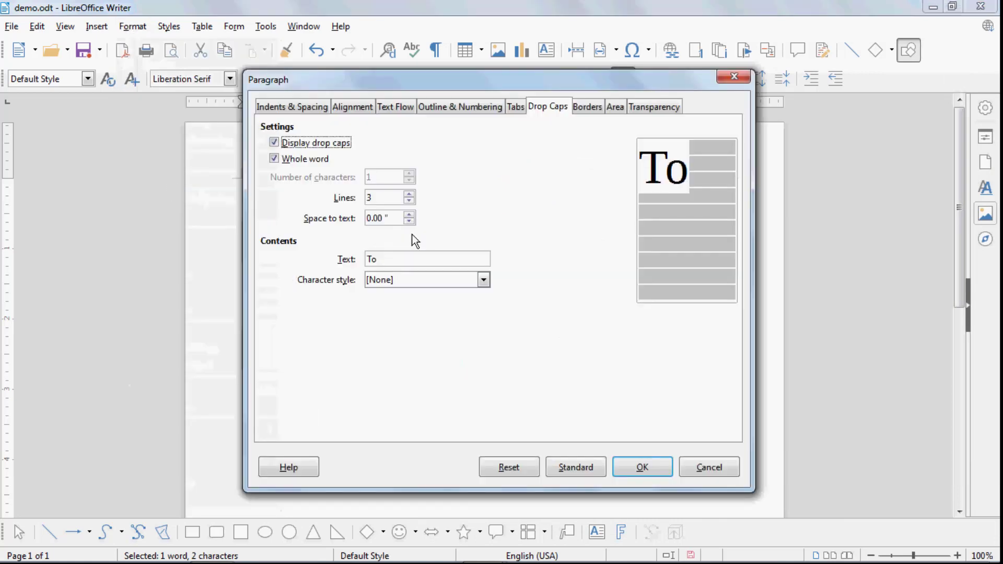
left_click(316, 144)
left_click(642, 467)
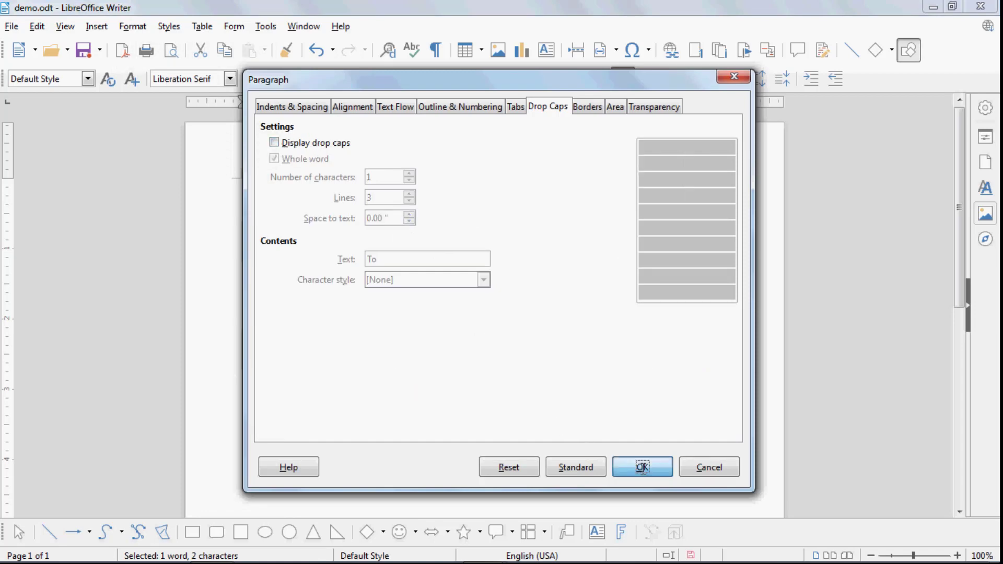
Place the cursor in the "On" drop cap and turn off drop caps for the first paragraph
left_click(300, 242)
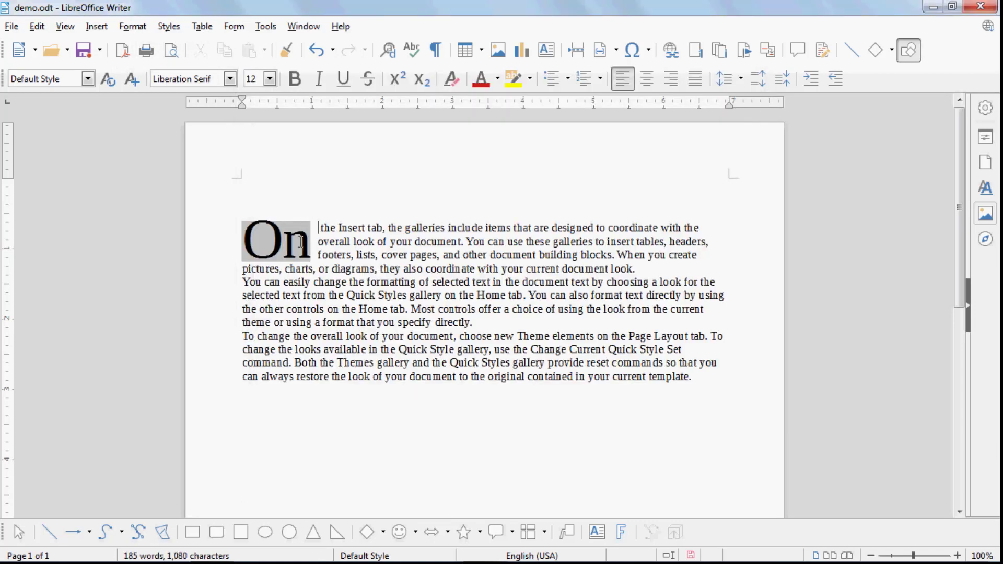
double_click(253, 230)
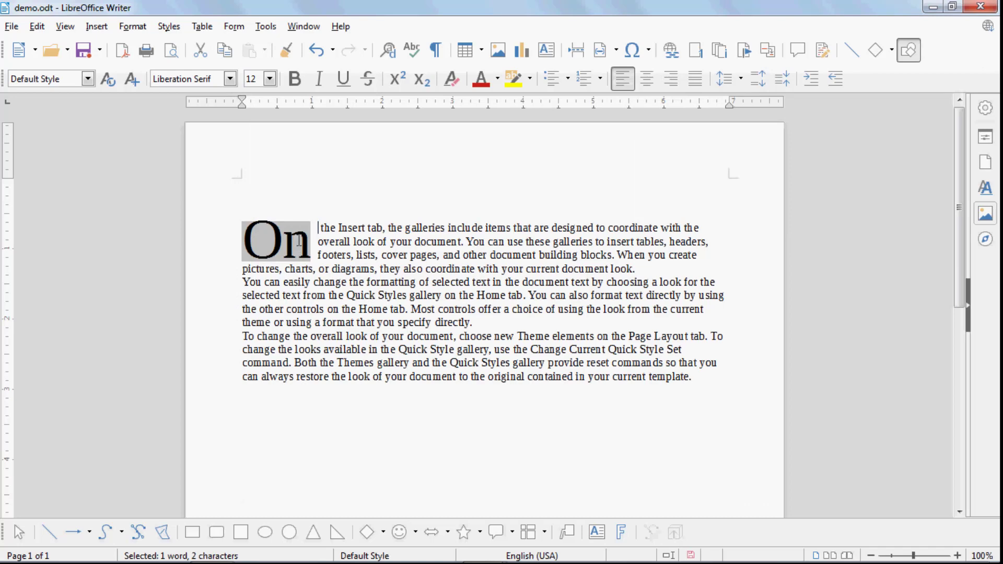
left_click(274, 232)
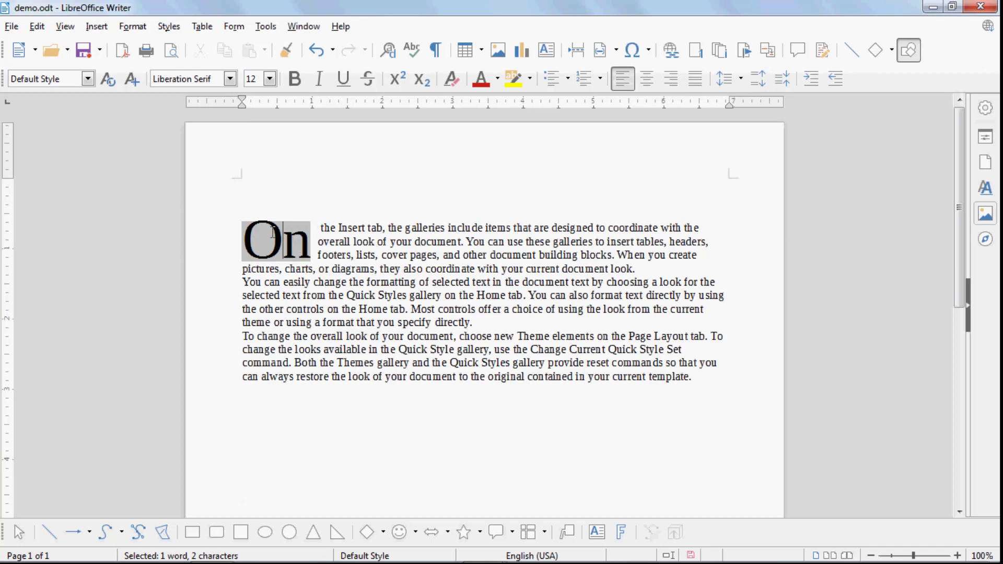
left_click(139, 29)
left_click(173, 179)
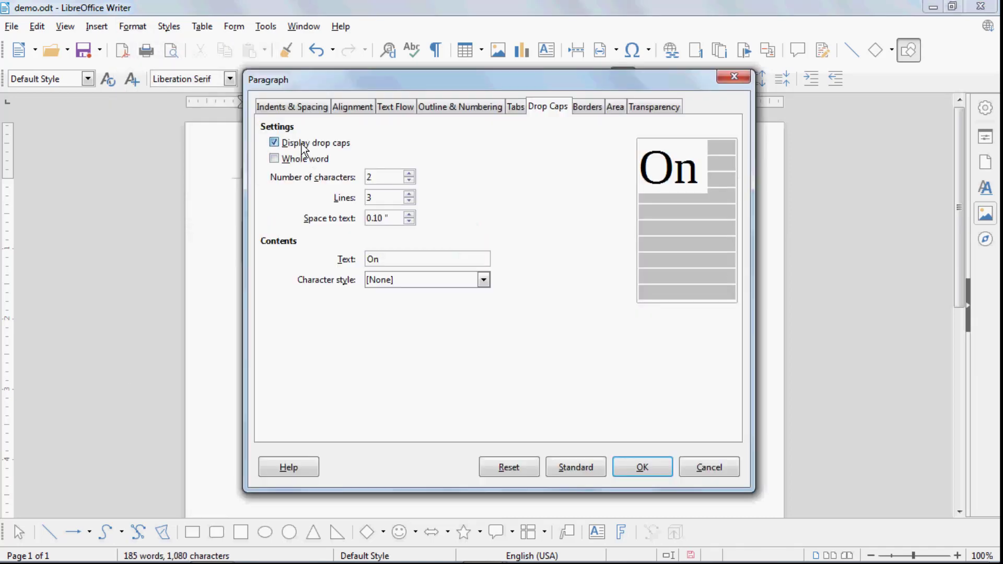
left_click(302, 143)
left_click(641, 467)
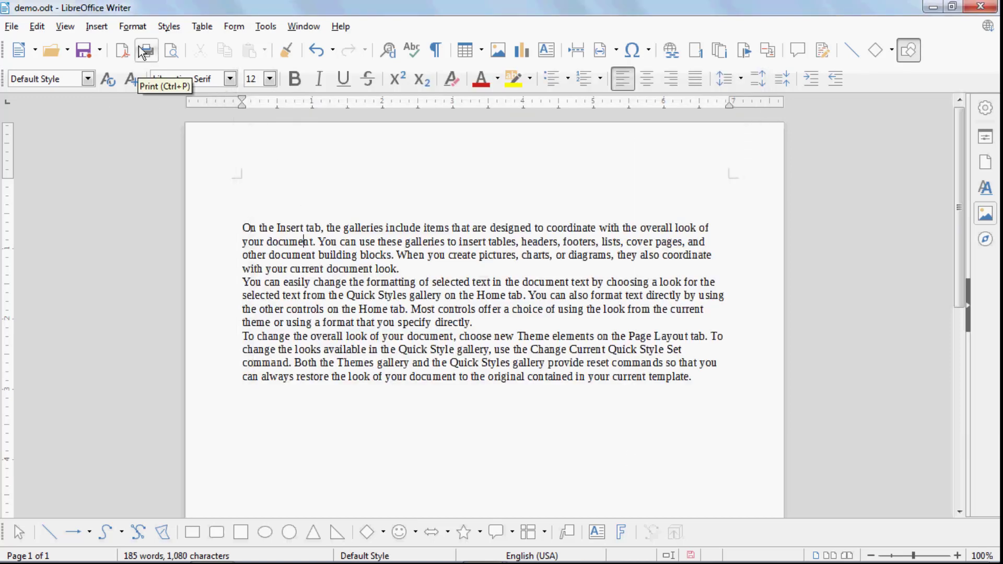
Select all three paragraphs and give them a box border with a solid 1.00 pt line
left_click_drag(233, 219, 667, 386)
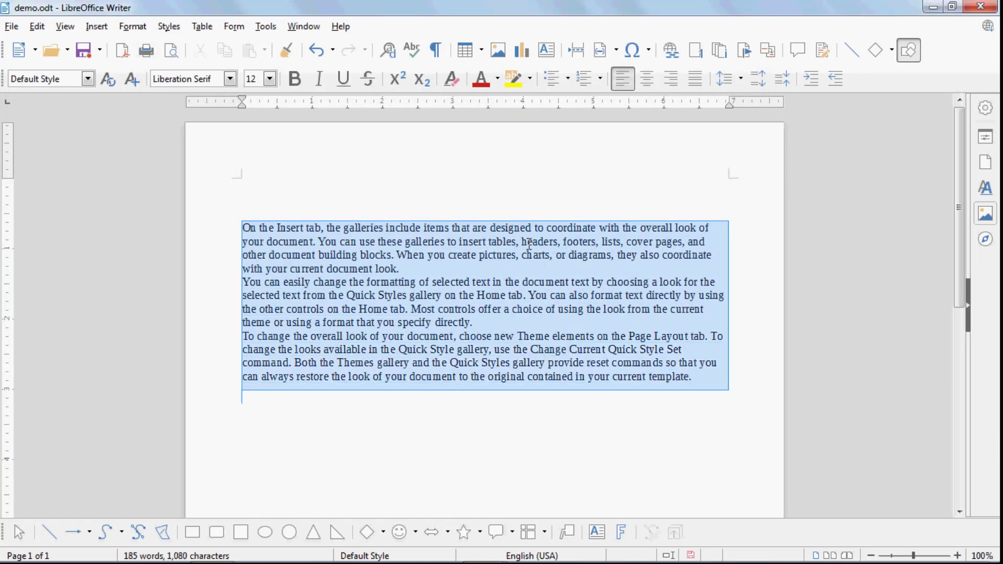
left_click(132, 26)
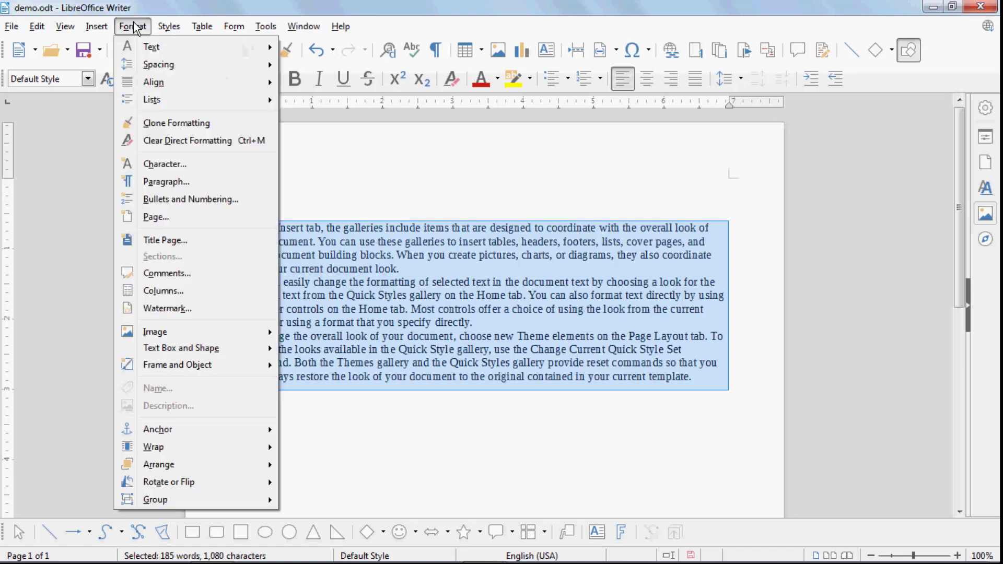
left_click(177, 182)
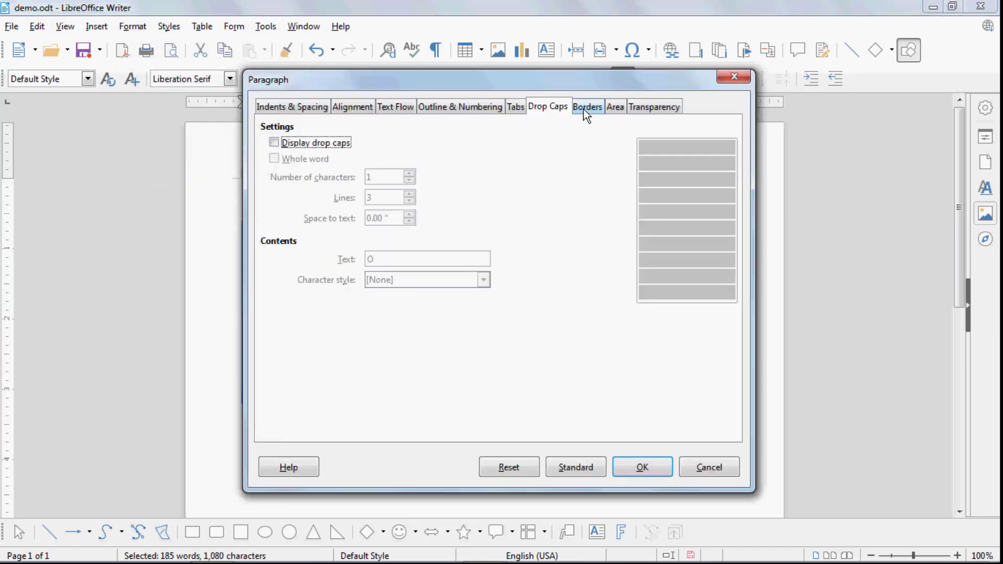
left_click(584, 107)
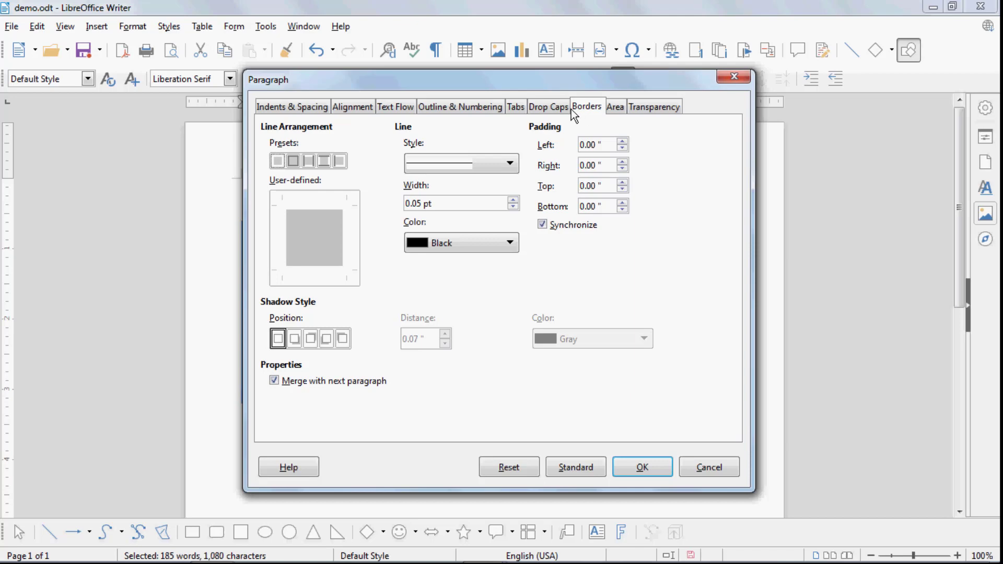
left_click(463, 164)
left_click(458, 207)
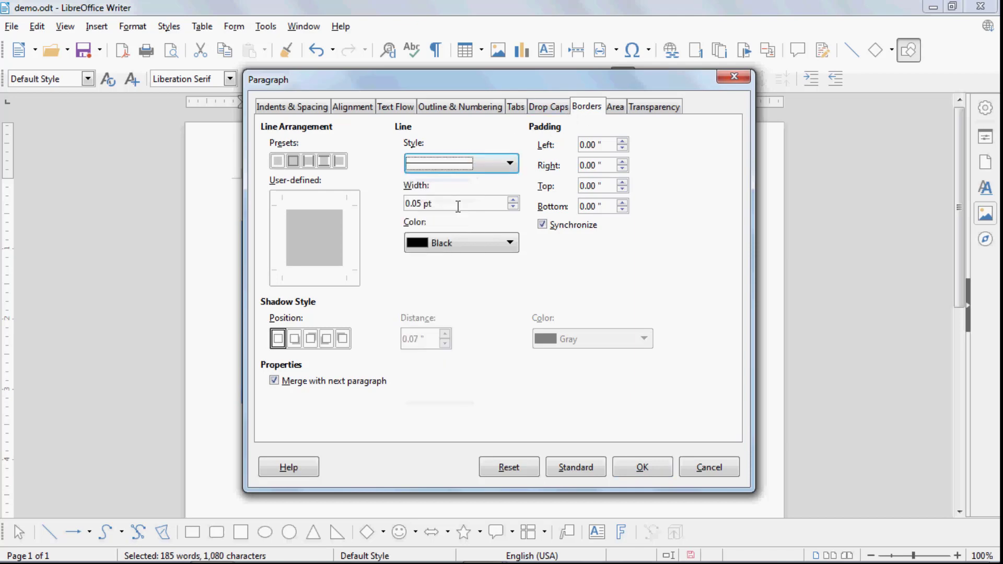
left_click(512, 200)
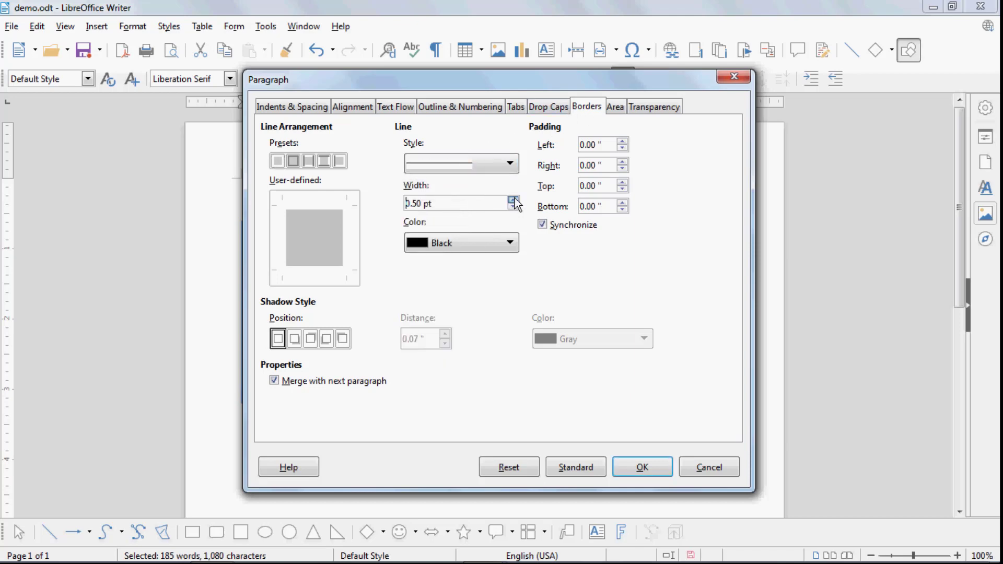
left_click(513, 199)
left_click(296, 161)
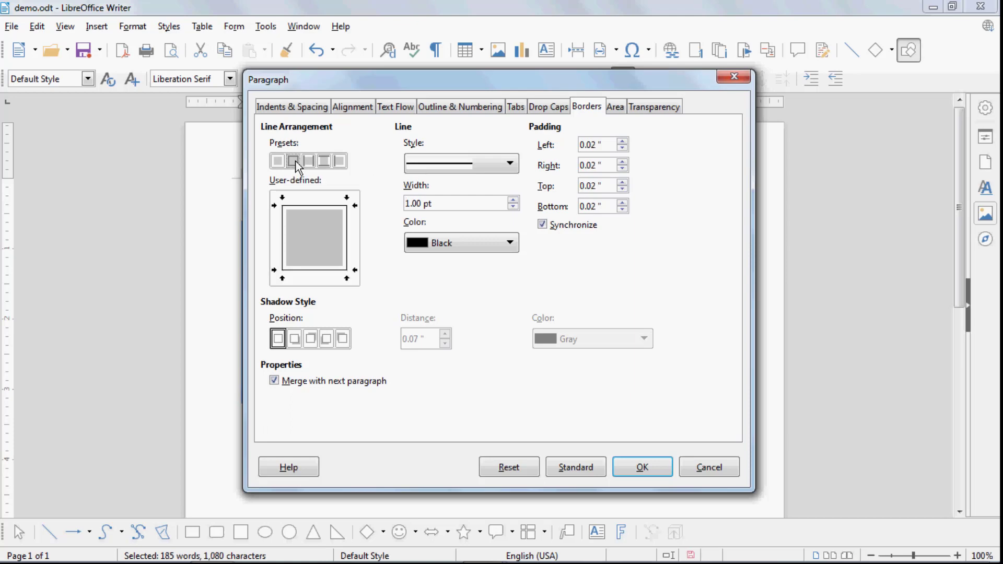
Set the paragraph border's color to Red and its synchronized padding to 0.12" on all sides, and apply it
left_click(450, 244)
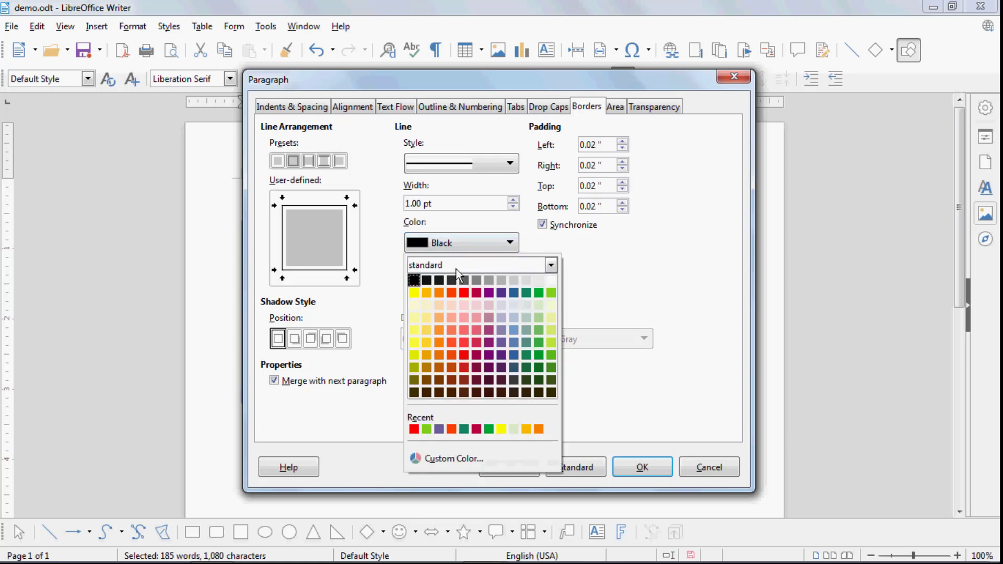
left_click(462, 299)
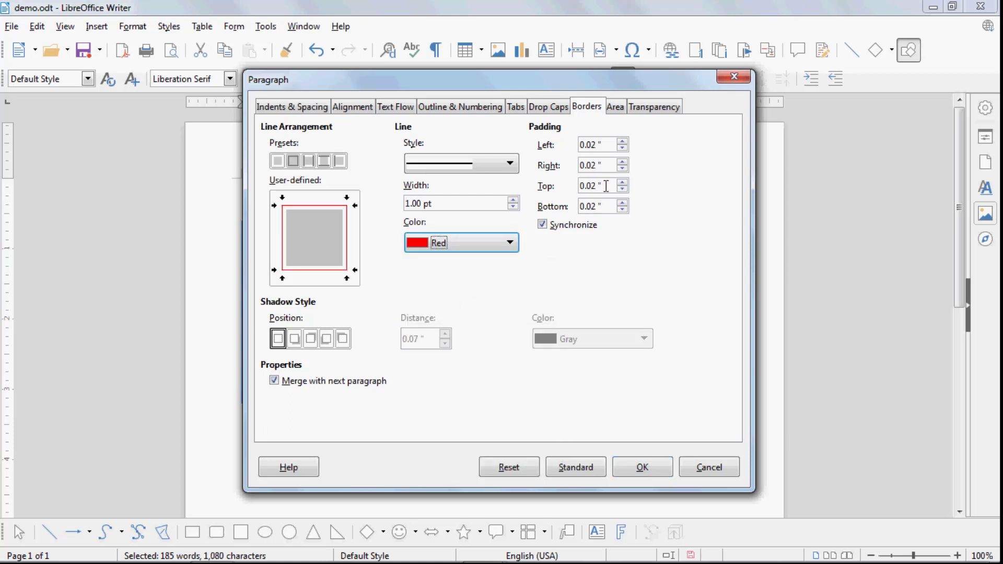
left_click(622, 142)
left_click(622, 141)
left_click(622, 141)
left_click(622, 141)
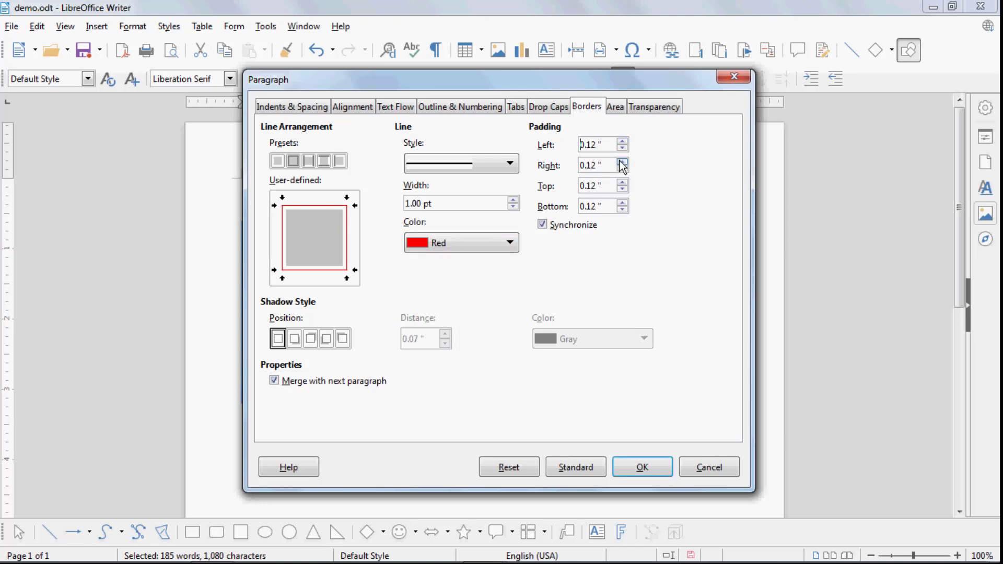
left_click(635, 479)
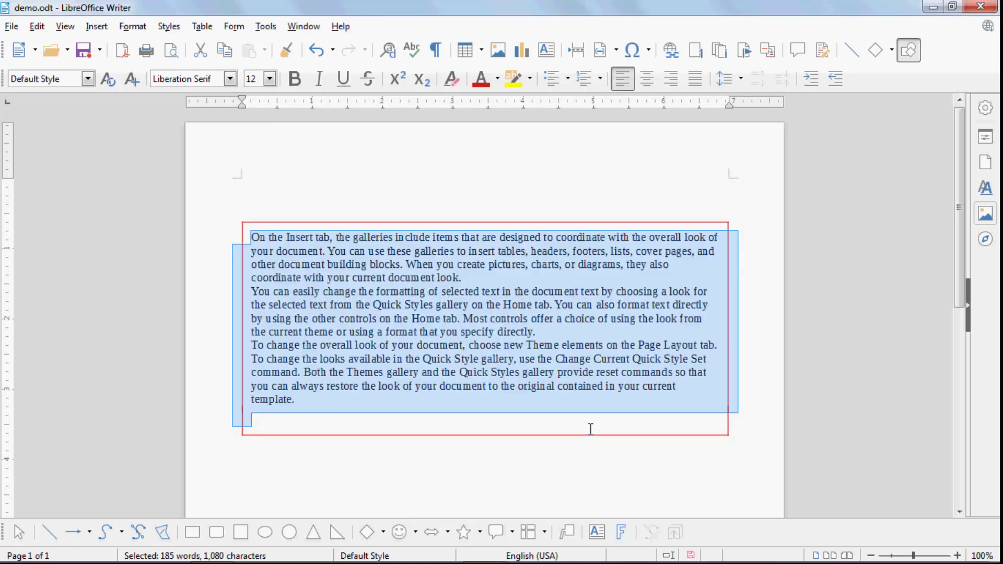
left_click(305, 273)
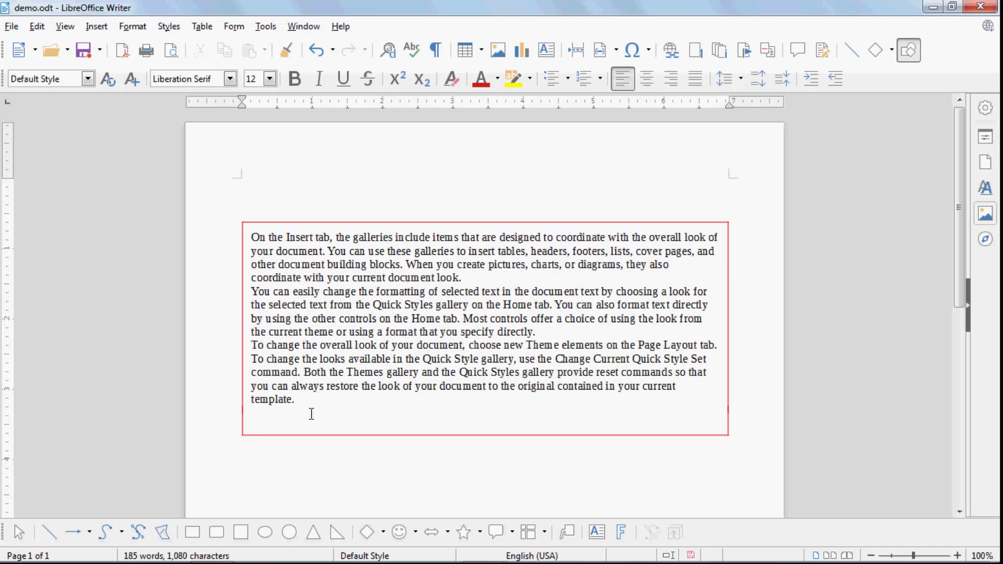
left_click_drag(311, 413, 237, 225)
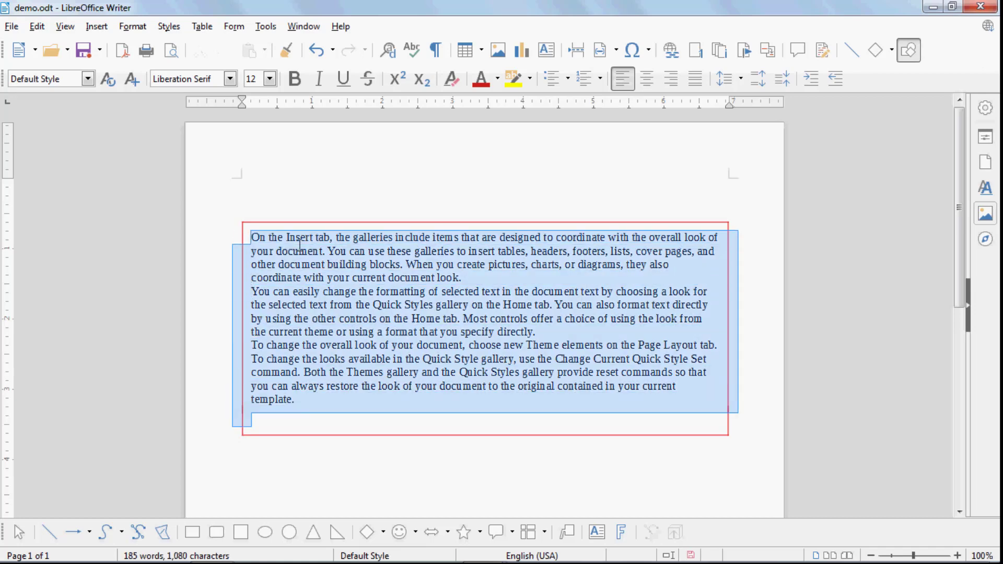
left_click(299, 244)
left_click(148, 28)
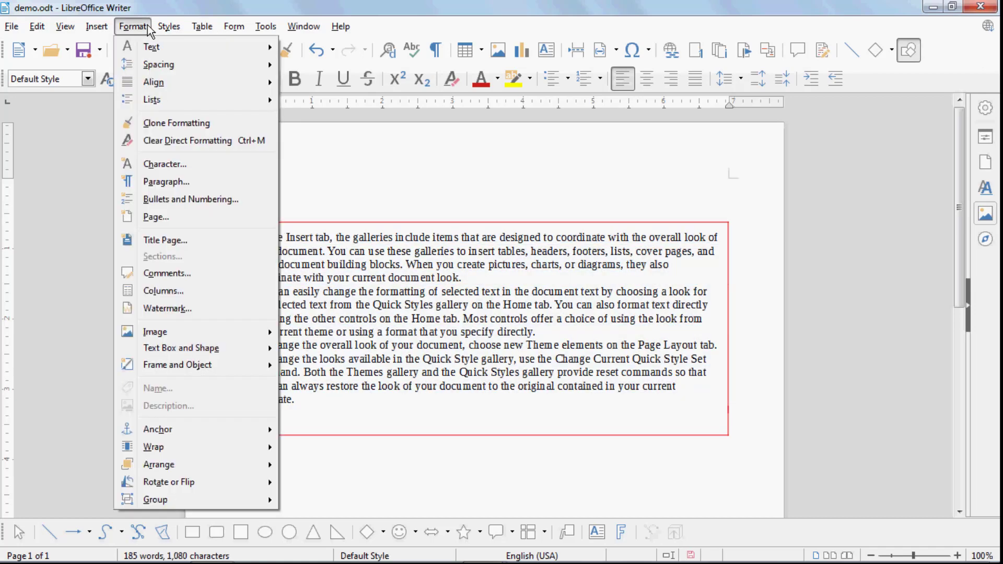
left_click(397, 342)
Select all the bordered paragraphs and fill their area with the lime green color 81d41a
left_click_drag(324, 425, 245, 228)
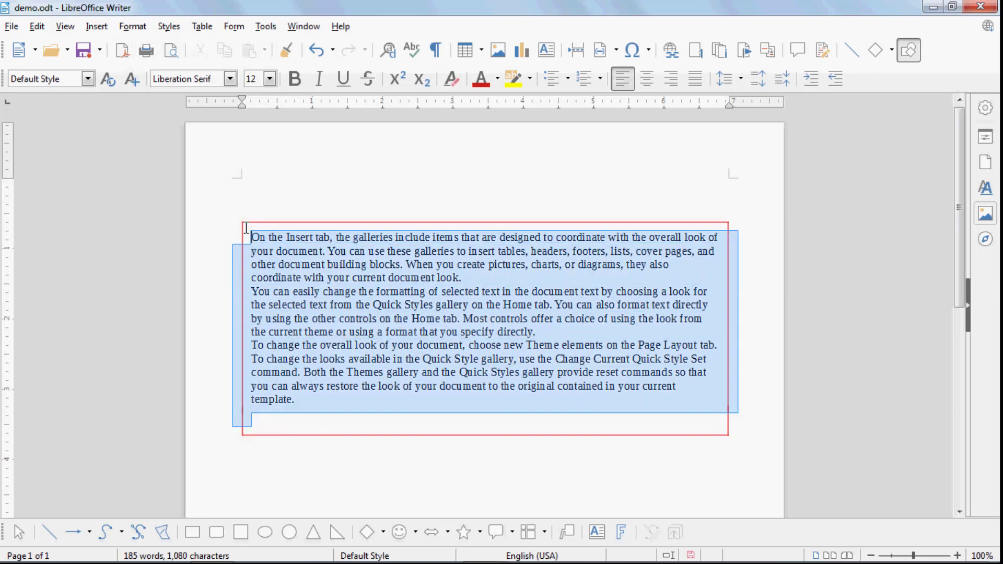
left_click(133, 26)
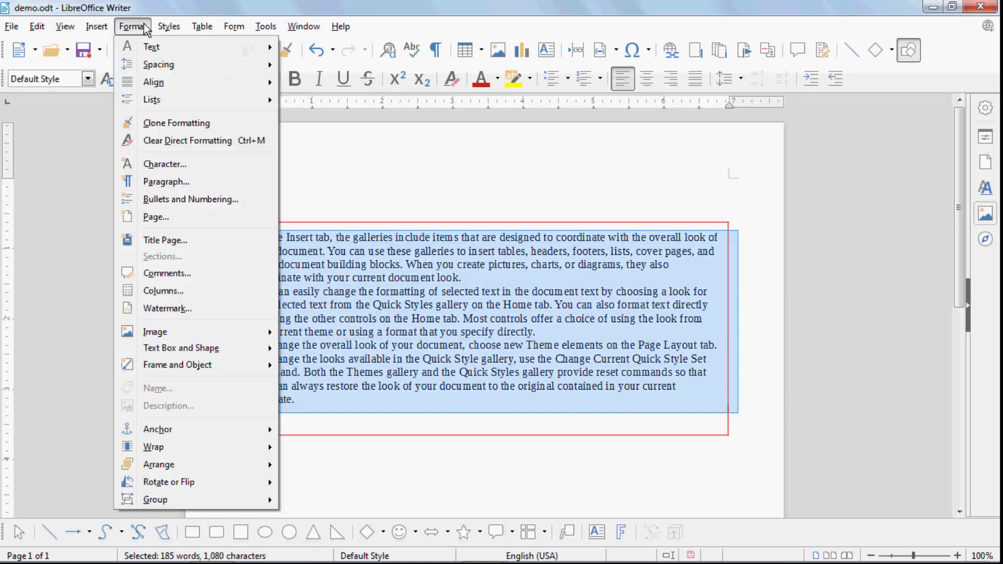
left_click(177, 183)
left_click(614, 109)
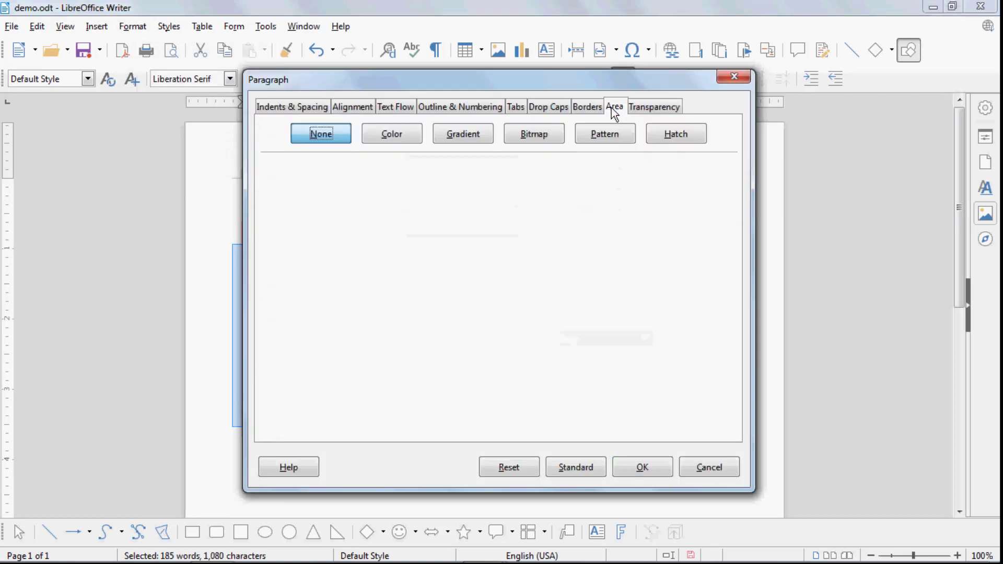
left_click(410, 135)
left_click(412, 221)
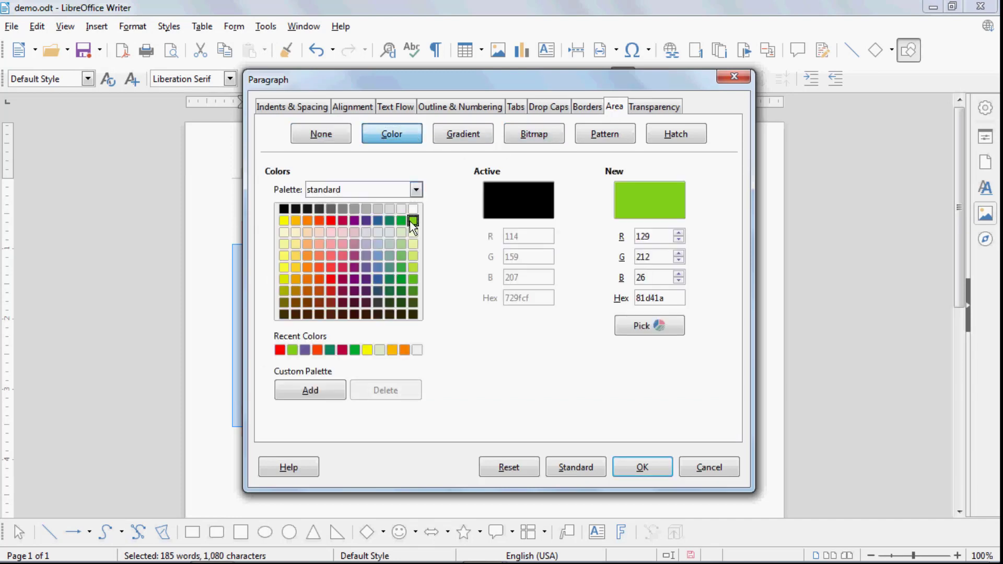
left_click(653, 467)
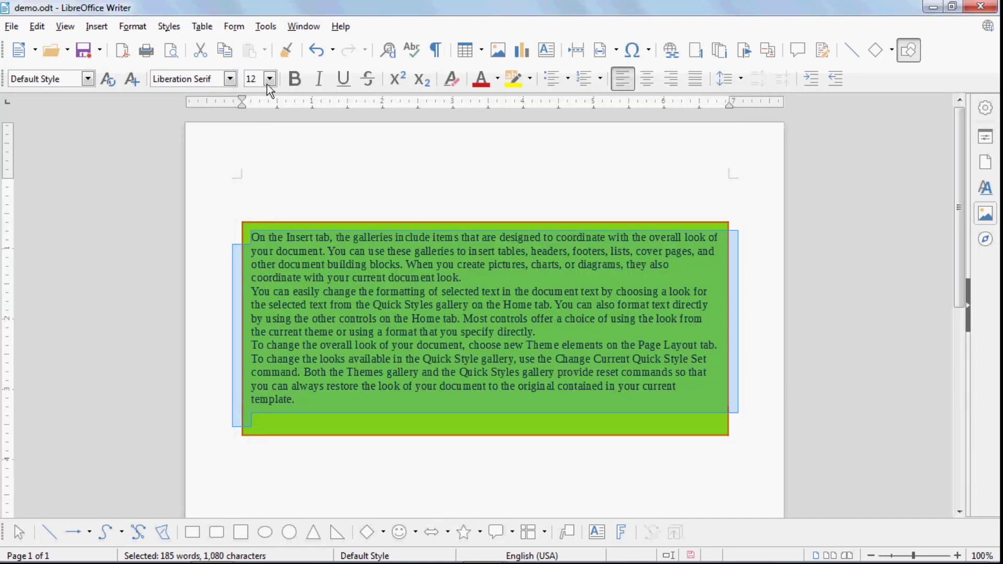
Switch the selected paragraphs' area fill to a gradient and try the Axial, Linear and Radial types
left_click(132, 26)
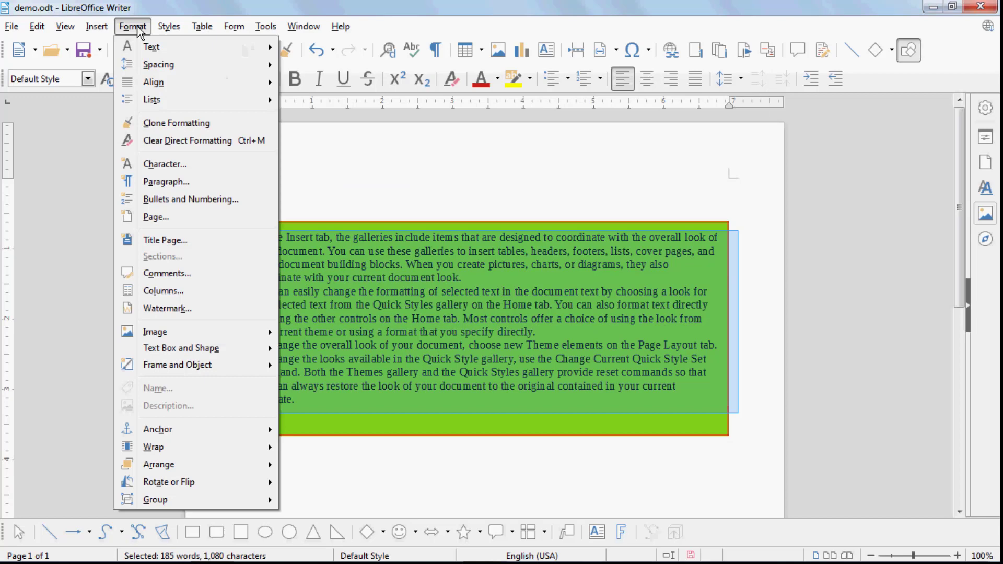
left_click(178, 181)
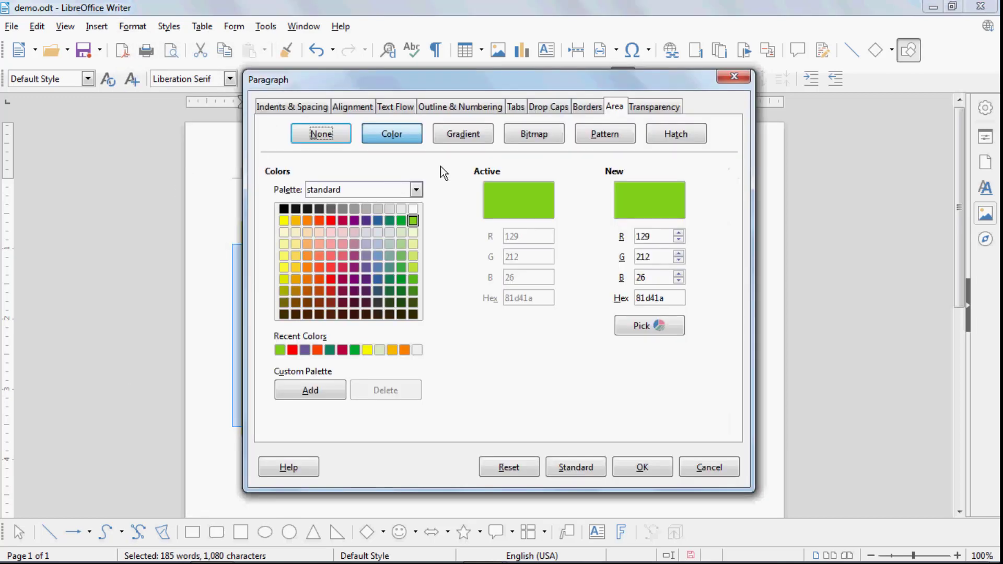
left_click(453, 137)
left_click(580, 203)
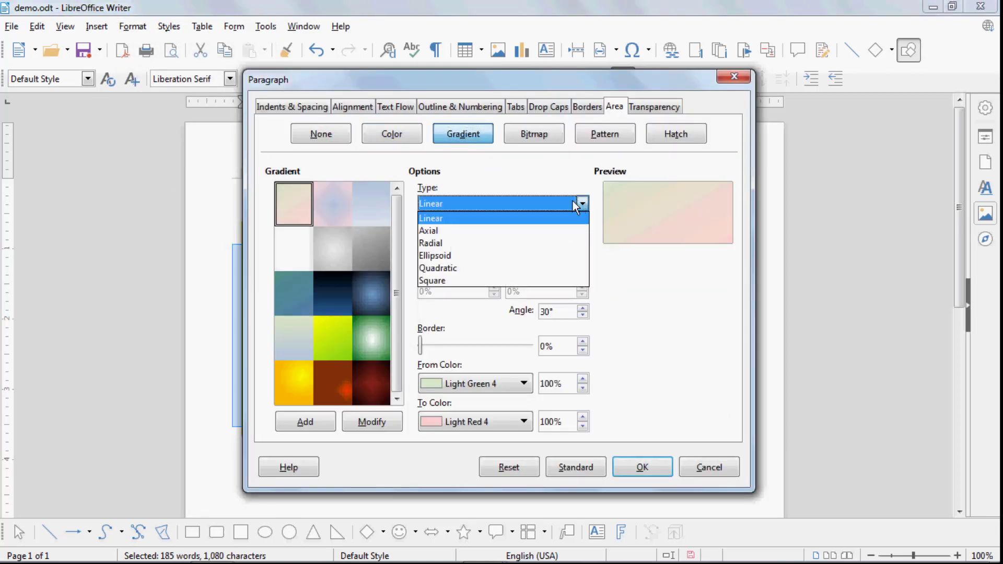
left_click(441, 231)
left_click(449, 203)
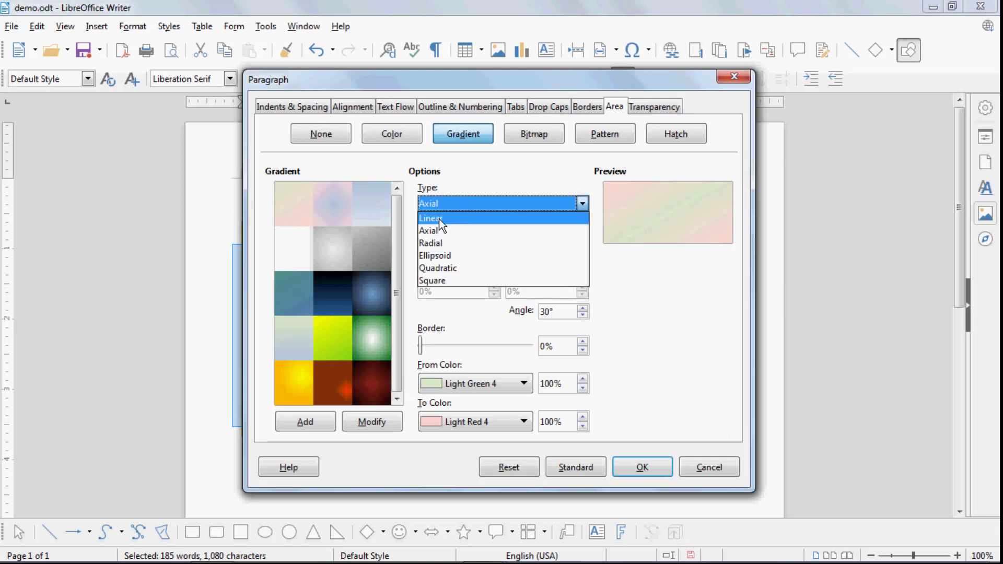
left_click(439, 219)
left_click(443, 205)
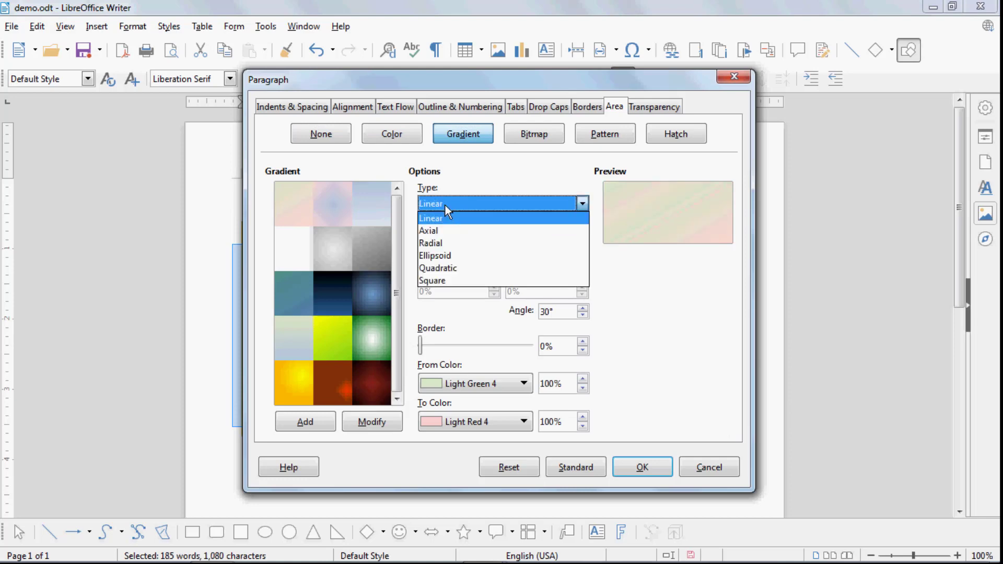
left_click(434, 243)
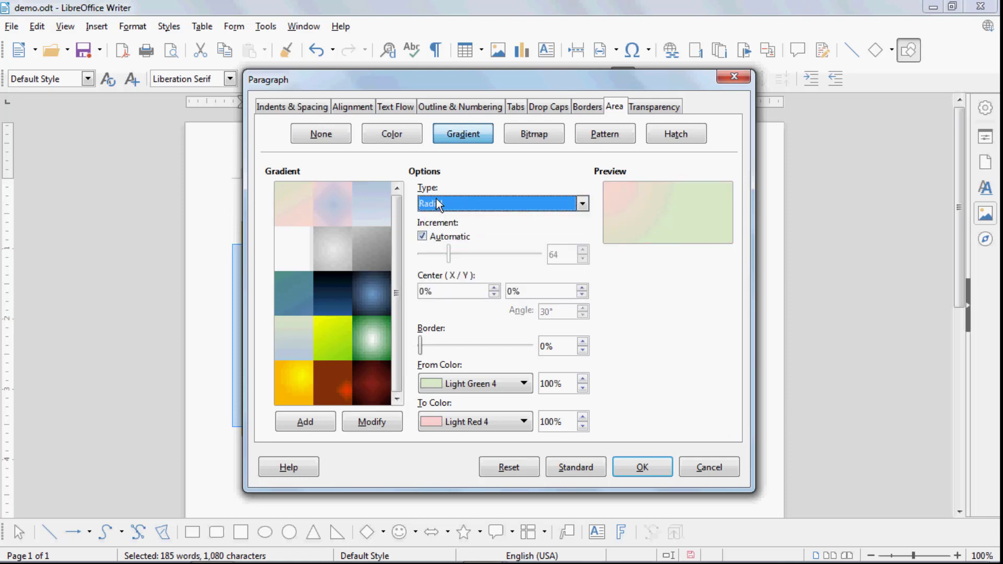
Apply the green-and-white ellipsoid gradient preset with From Color Yellow, To Color Lime and a 20% border to the paragraphs
left_click(371, 342)
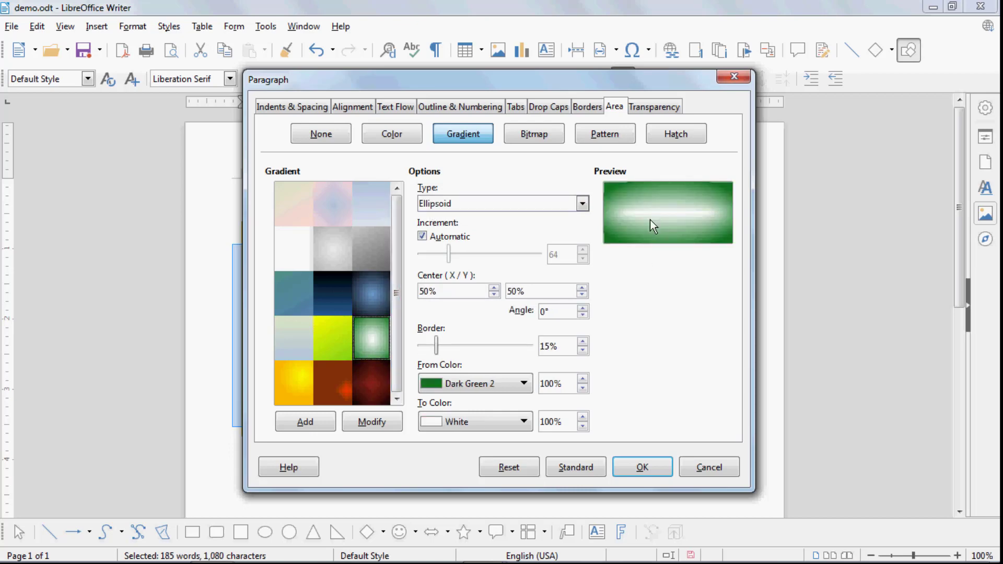
left_click(515, 384)
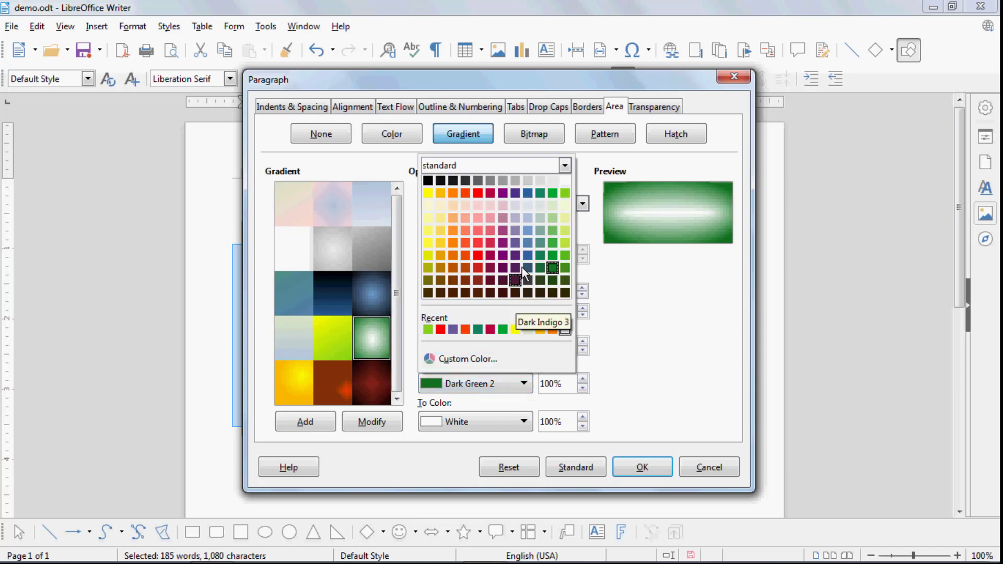
left_click(428, 193)
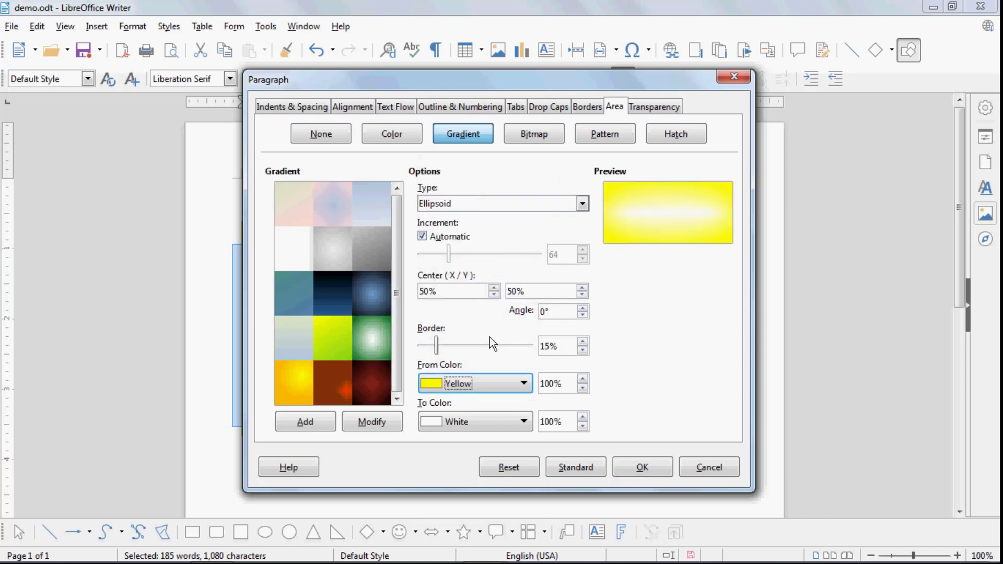
left_click(513, 424)
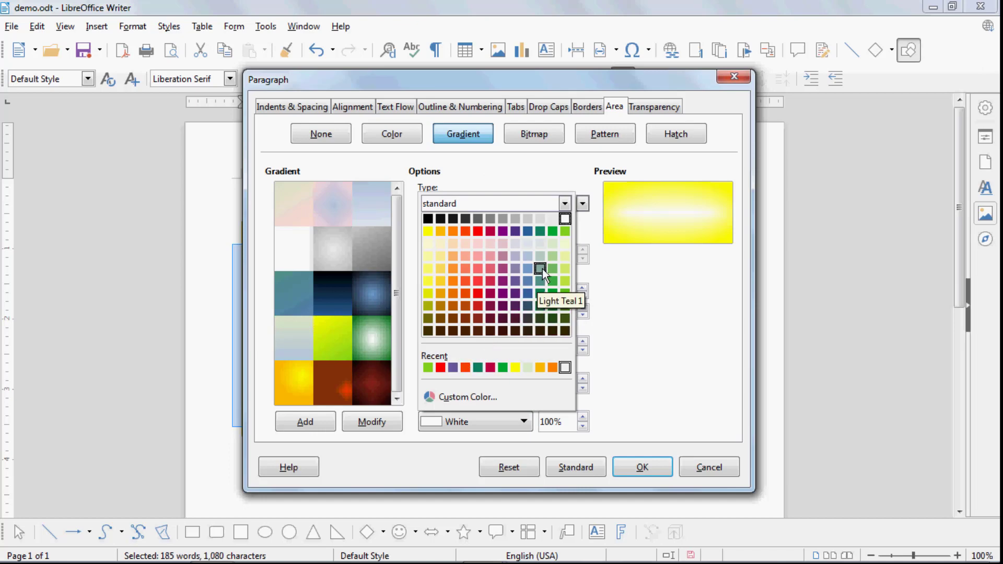
left_click(564, 231)
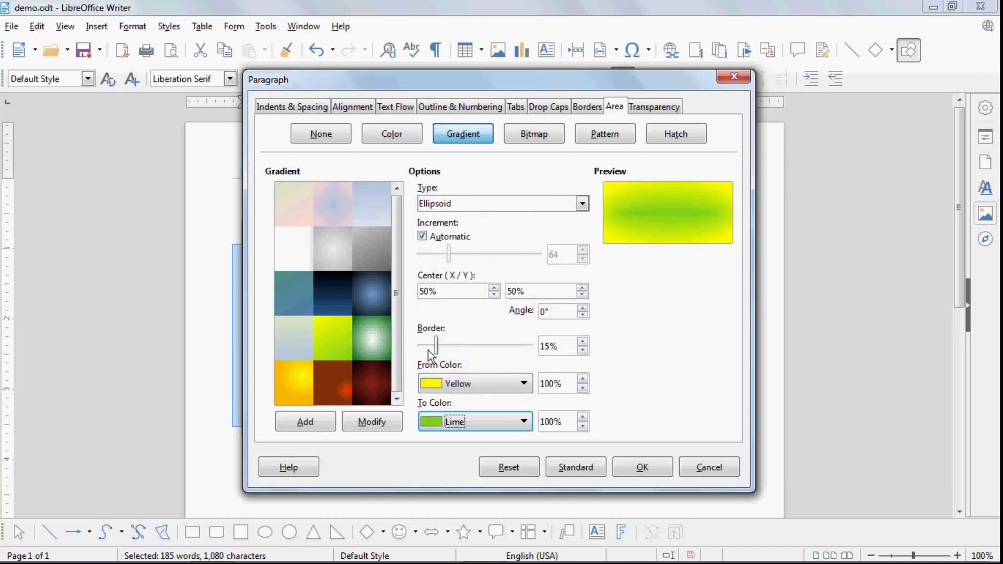
mouse_move(436, 347)
left_mouse_down()
mouse_move(474, 347)
mouse_move(443, 346)
left_mouse_up()
left_click(634, 462)
left_click(362, 291)
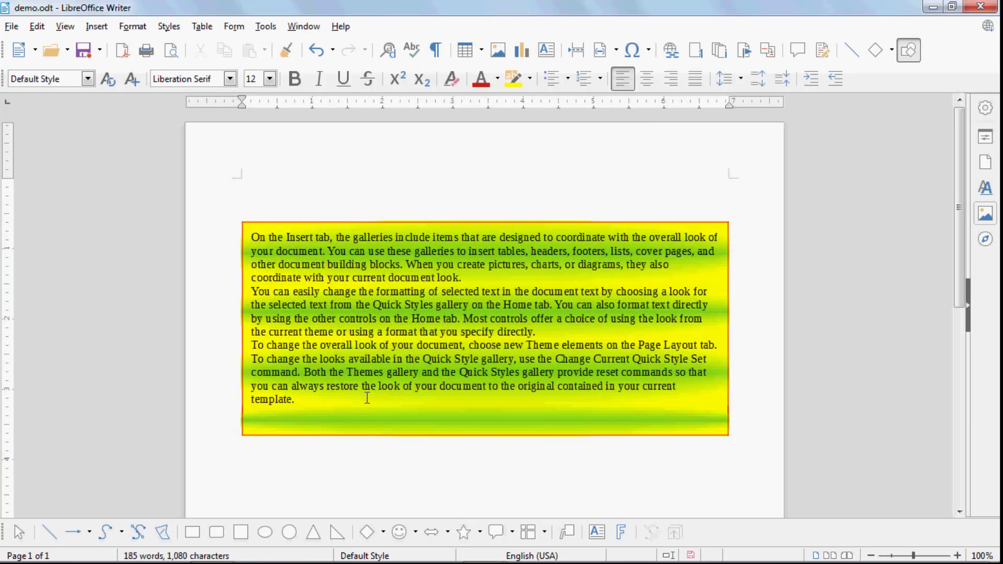
Select all the bordered paragraphs and fill their area with the tan cardboard bitmap in Custom position/size style
left_click_drag(326, 415, 239, 226)
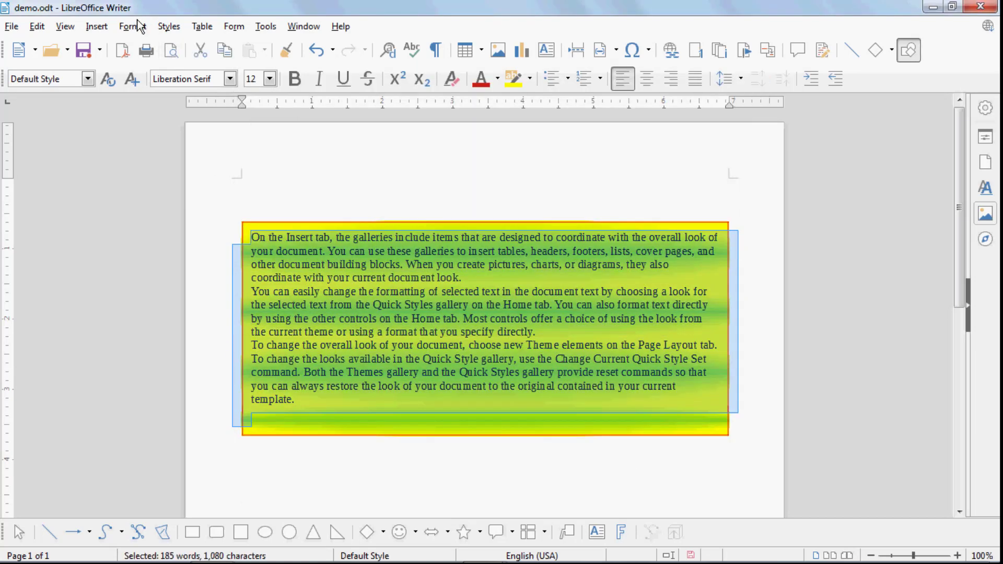
left_click(132, 26)
left_click(167, 181)
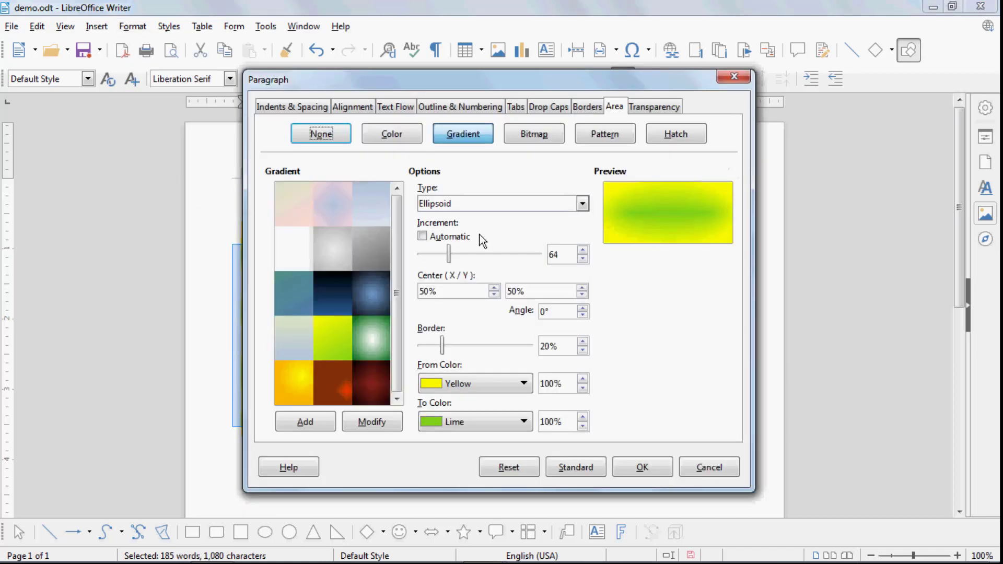
left_click(533, 134)
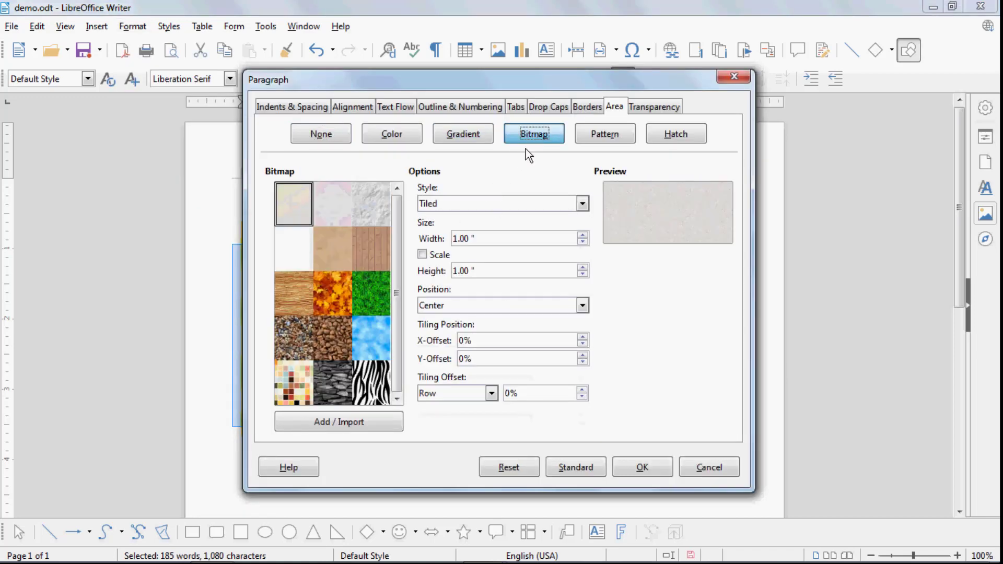
left_click(374, 252)
left_click(346, 254)
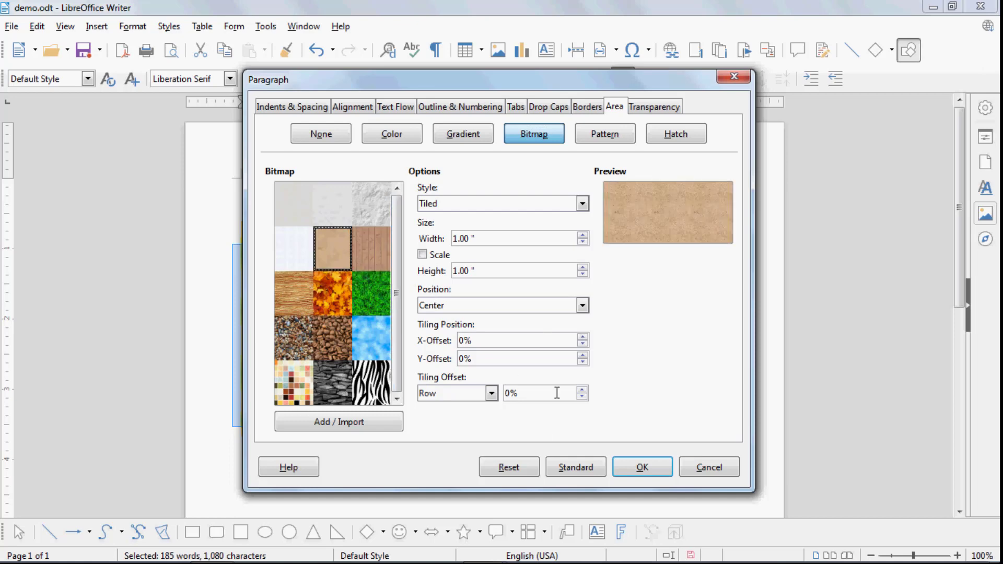
left_click(581, 203)
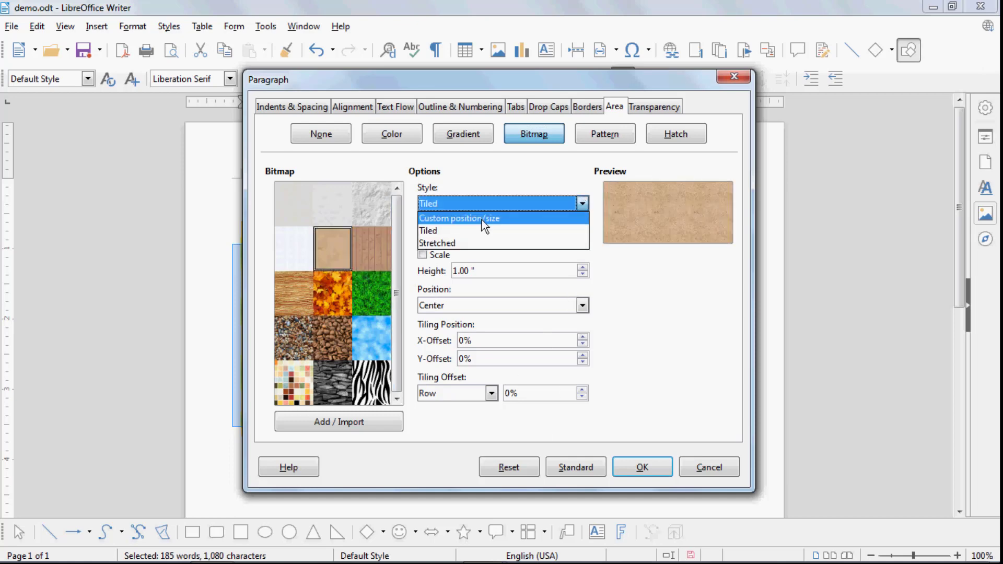
left_click(475, 218)
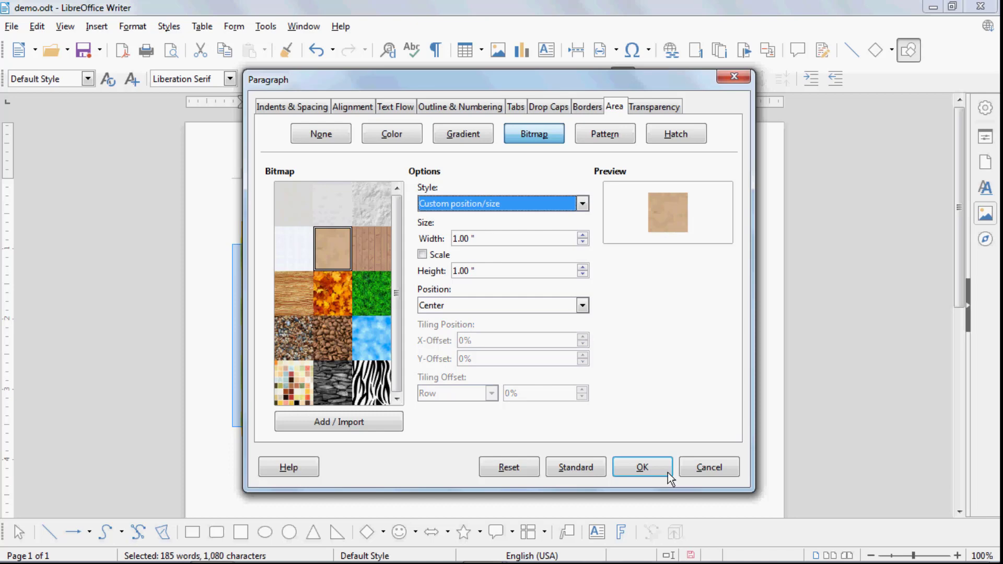
left_click(638, 467)
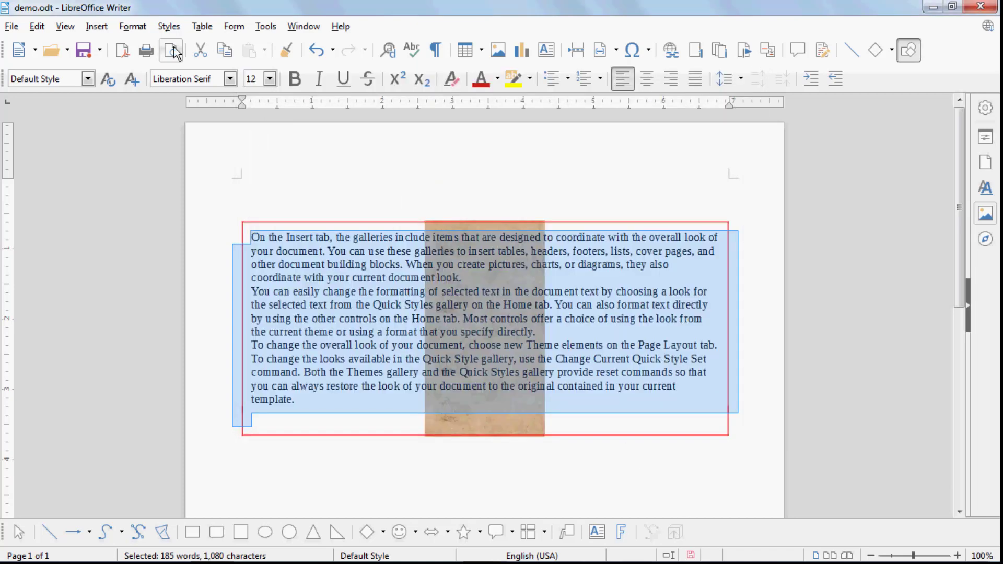
Change the selected paragraphs' bitmap fill to the Tiled style with a width of 9.56" and a height of 9.54"
left_click(133, 26)
left_click(176, 185)
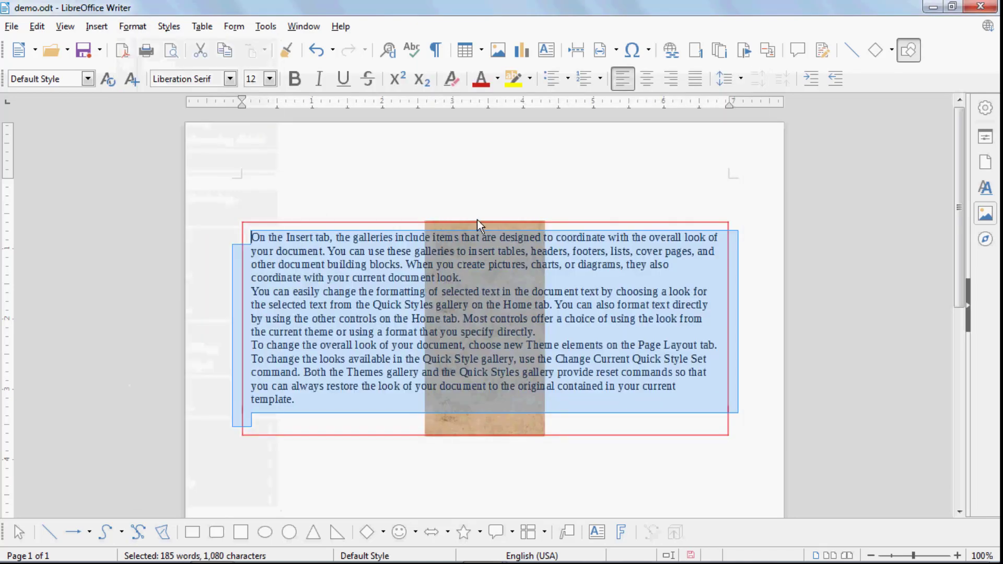
left_click(533, 203)
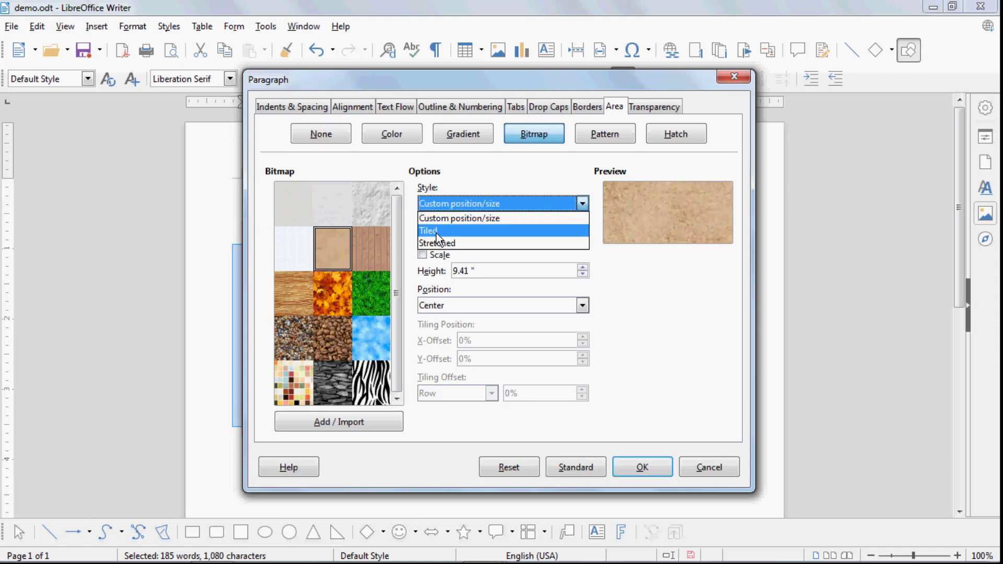
left_click(438, 233)
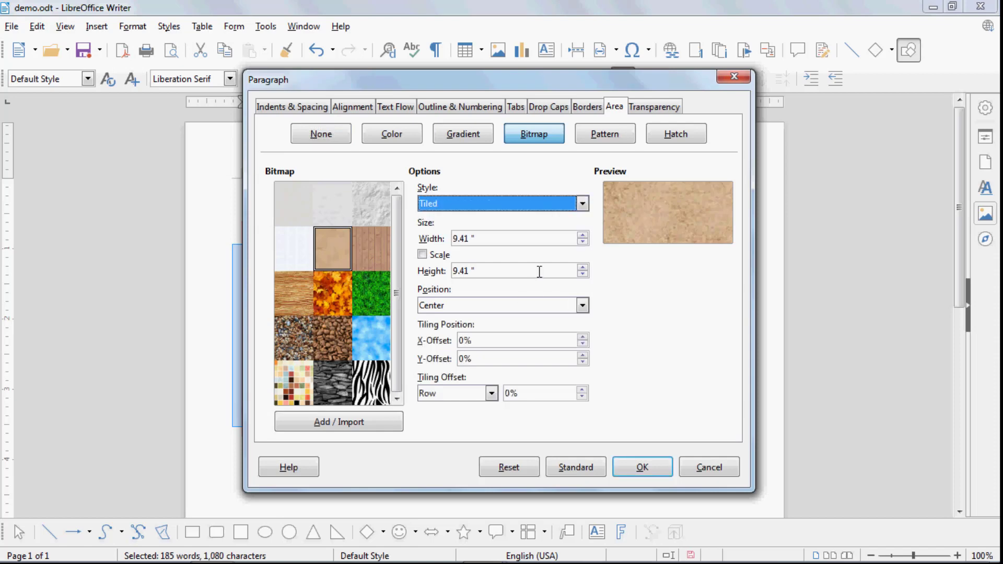
left_click(581, 235)
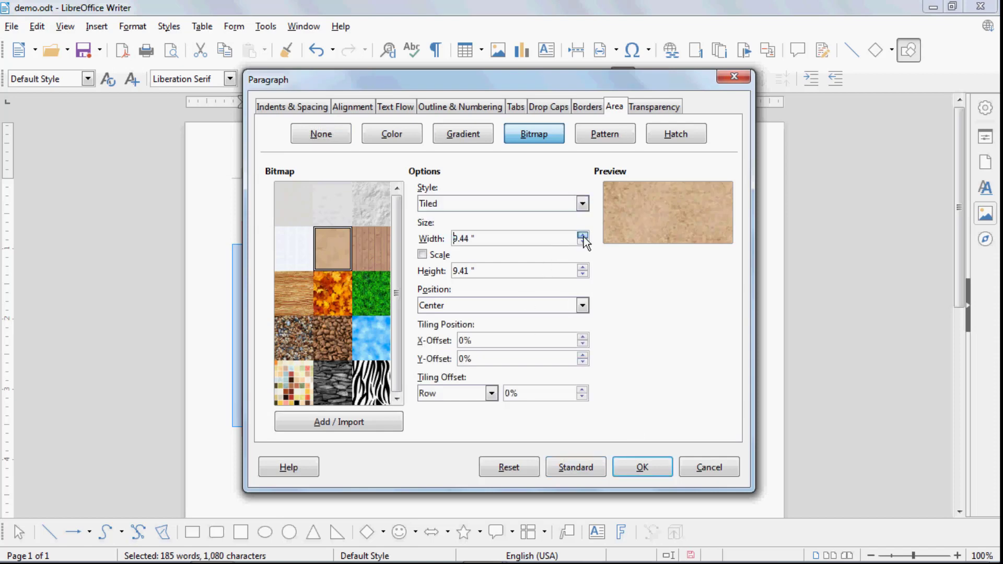
left_click(582, 268)
left_click(581, 267)
Try the Top Left and Top Center positions for the tiled bitmap, choose Top Right and apply the fill
left_click(582, 305)
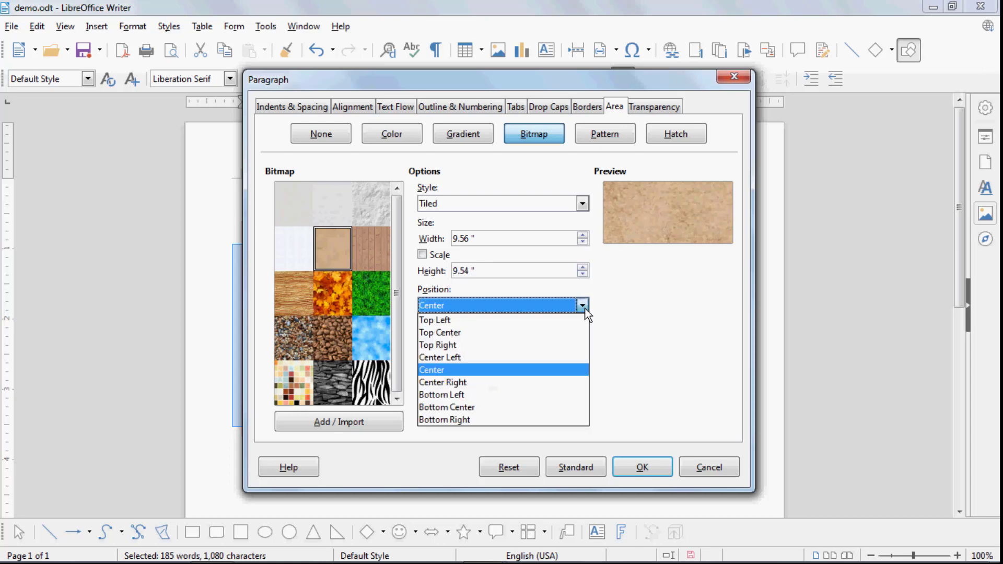
left_click(462, 318)
left_click(481, 305)
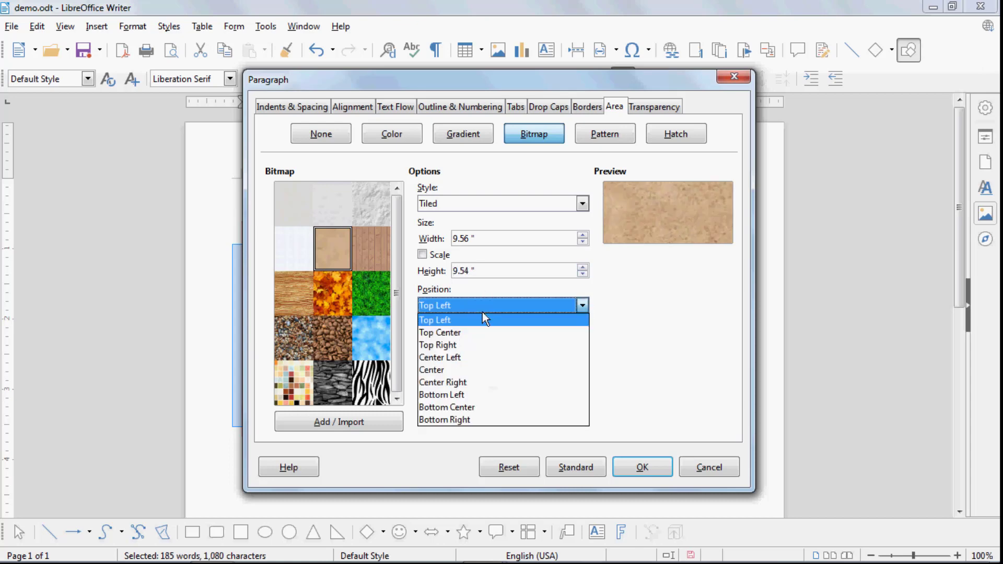
left_click(467, 334)
left_click(466, 305)
left_click(454, 345)
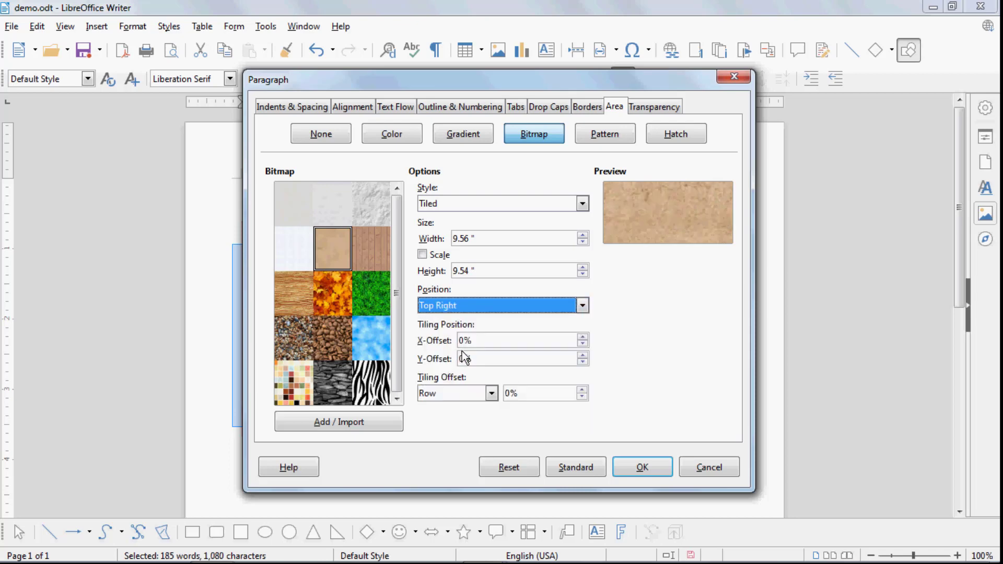
left_click(647, 470)
left_click(443, 297)
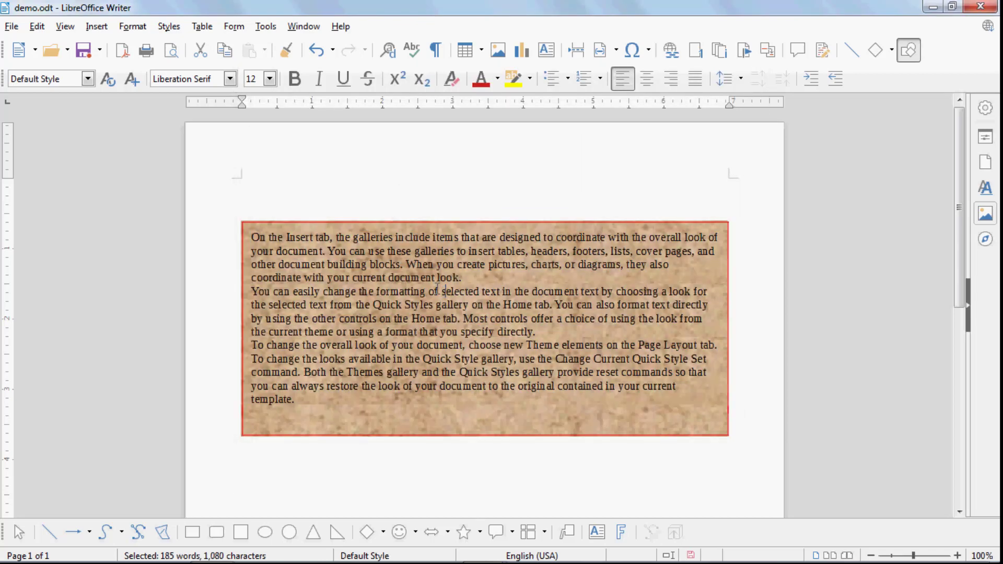
Select all the bordered paragraphs and apply the Stretched style to their bitmap fill
left_click_drag(329, 410, 236, 230)
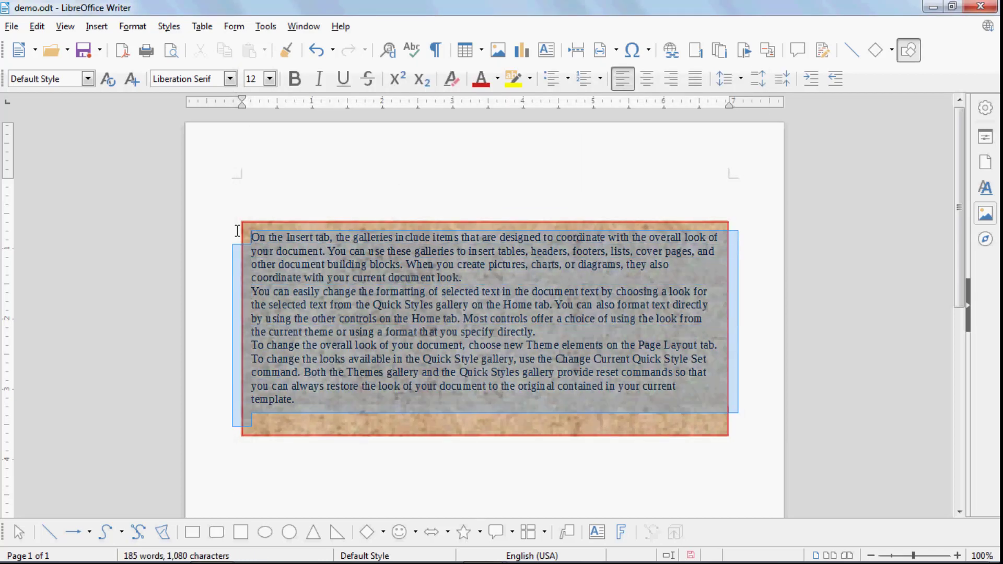
left_click(133, 26)
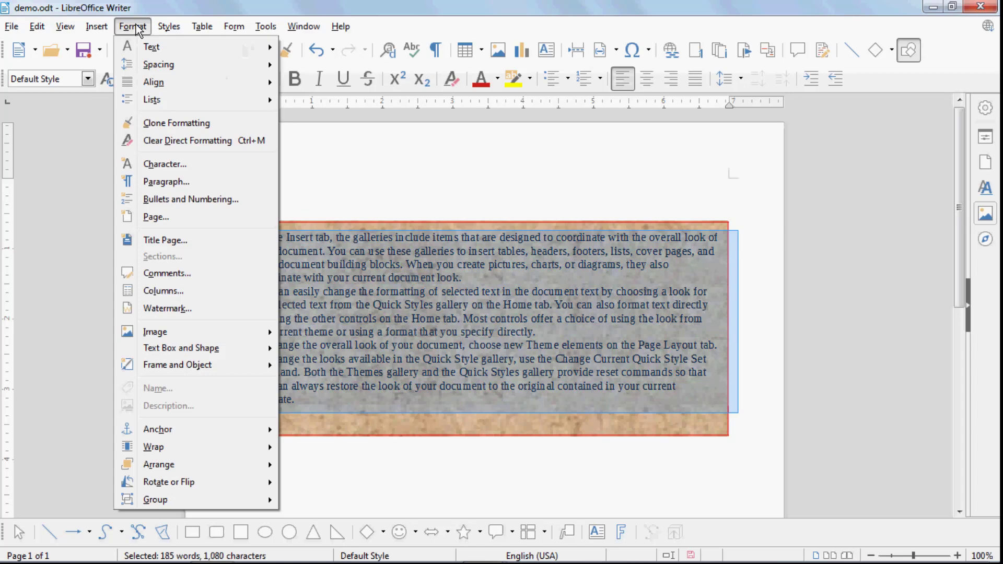
left_click(166, 182)
left_click(473, 202)
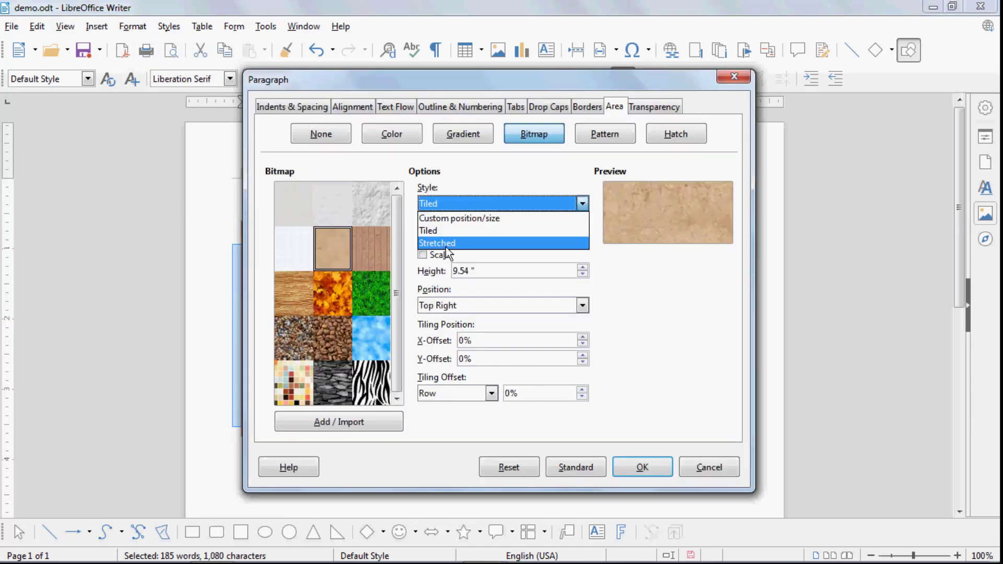
left_click(446, 243)
left_click(656, 460)
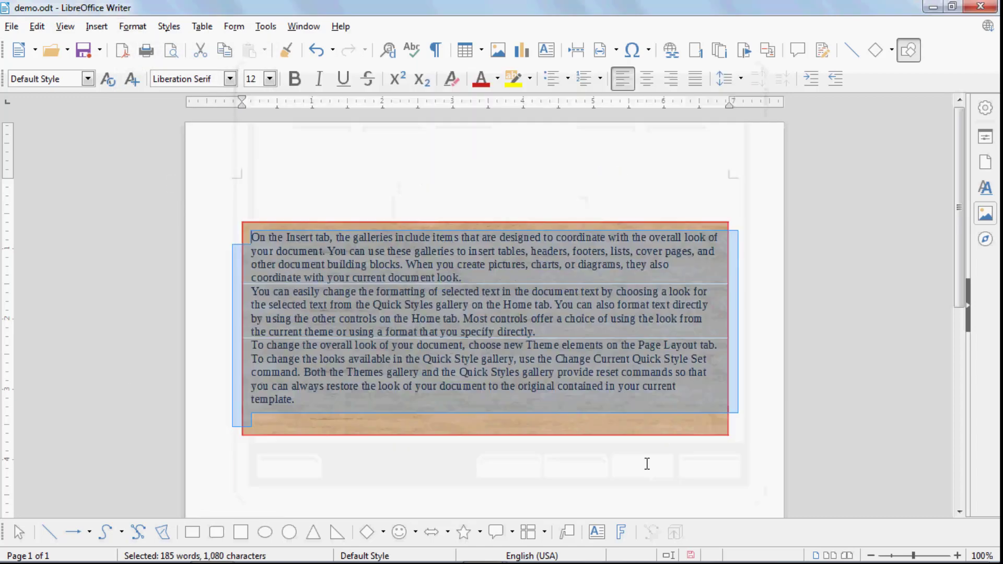
left_click(553, 433)
Select all the bordered paragraphs again and switch their bitmap fill style to Tiled
left_click_drag(314, 415, 249, 232)
left_click(144, 30)
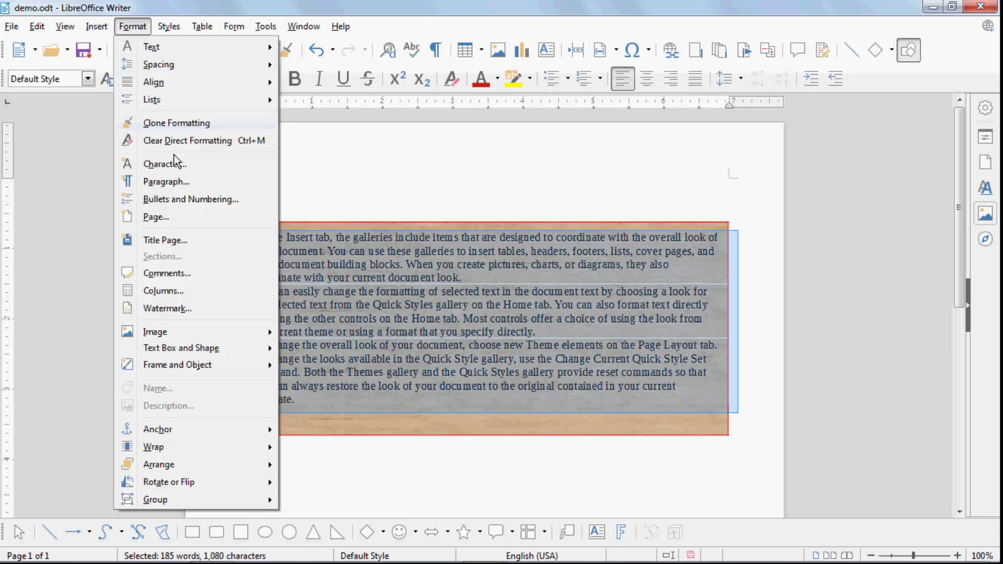
left_click(174, 178)
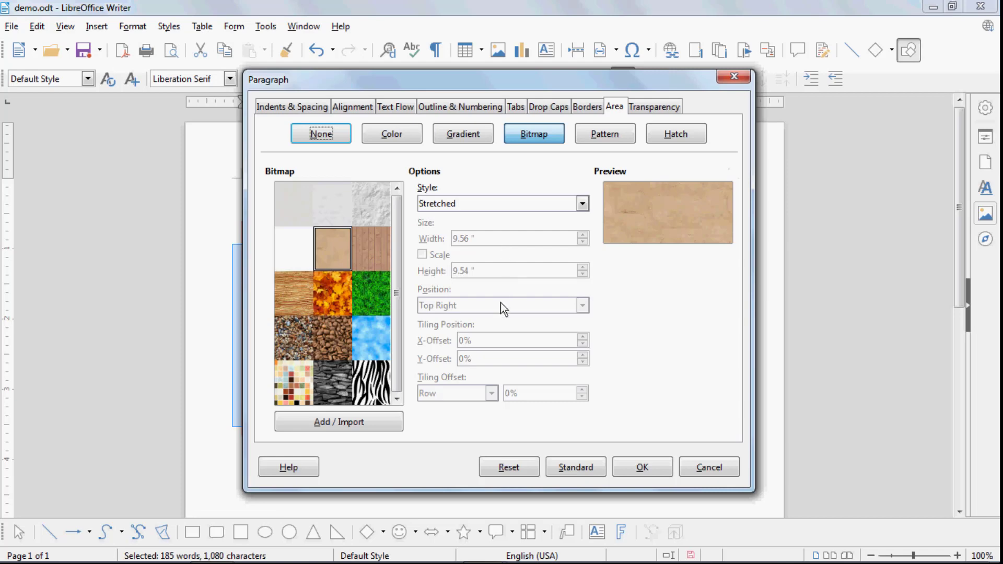
left_click(435, 203)
left_click(436, 229)
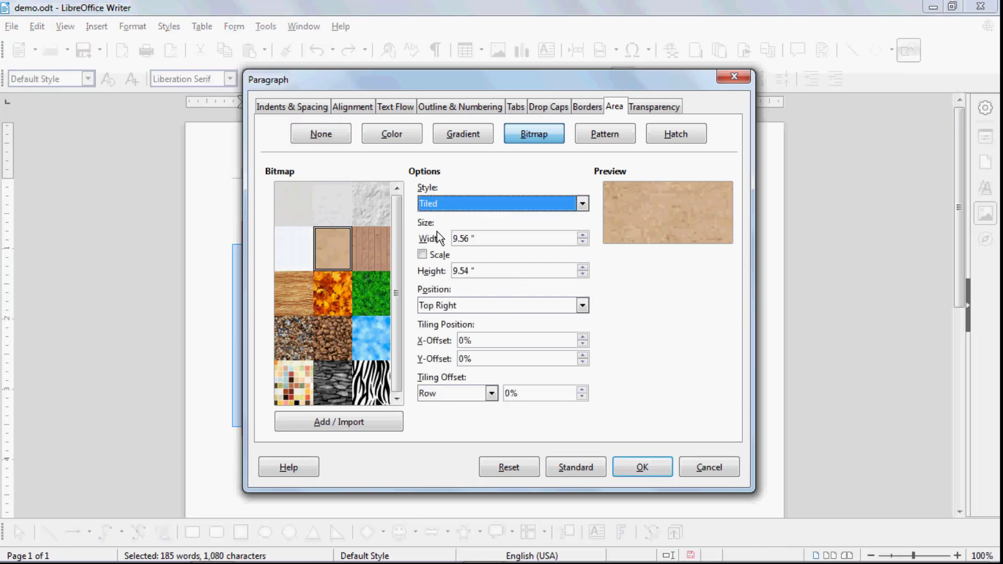
Set the bitmap's tiling position to an X-Offset of 7% and a Y-Offset of 5%
left_click(584, 337)
left_click(584, 337)
left_click(584, 336)
left_click(584, 337)
left_click(584, 337)
left_click(584, 336)
left_click(584, 337)
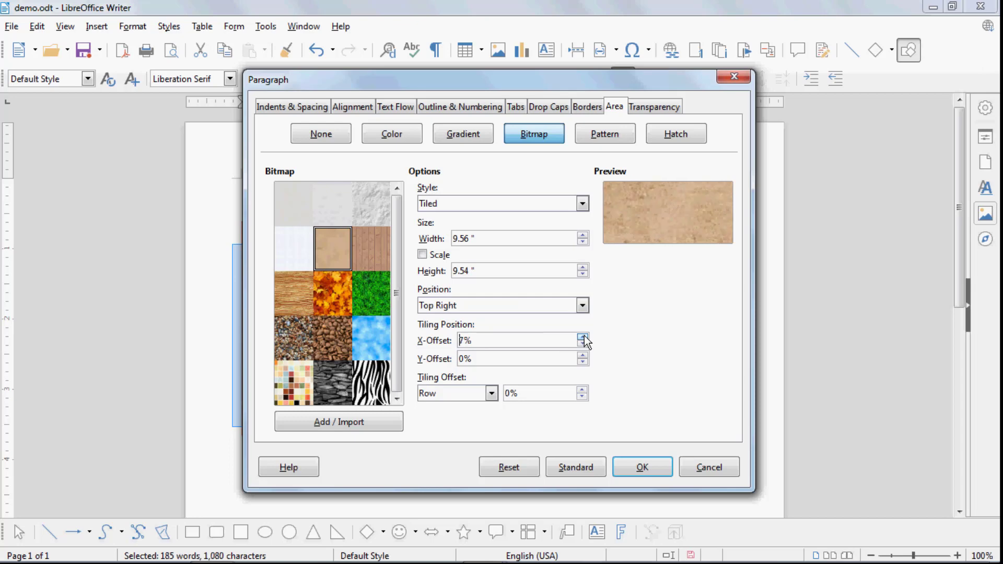
left_click(583, 356)
left_click(583, 355)
left_click(582, 356)
left_click(583, 355)
left_click(583, 356)
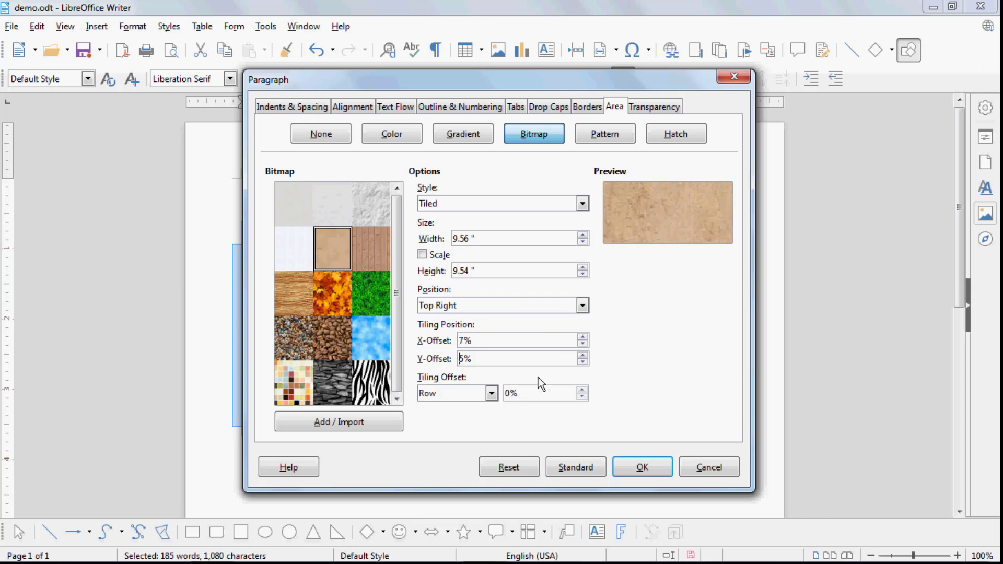
Set the bitmap's tiling offset to Column at 6% and apply the fill to the paragraphs
left_click(491, 393)
left_click(462, 419)
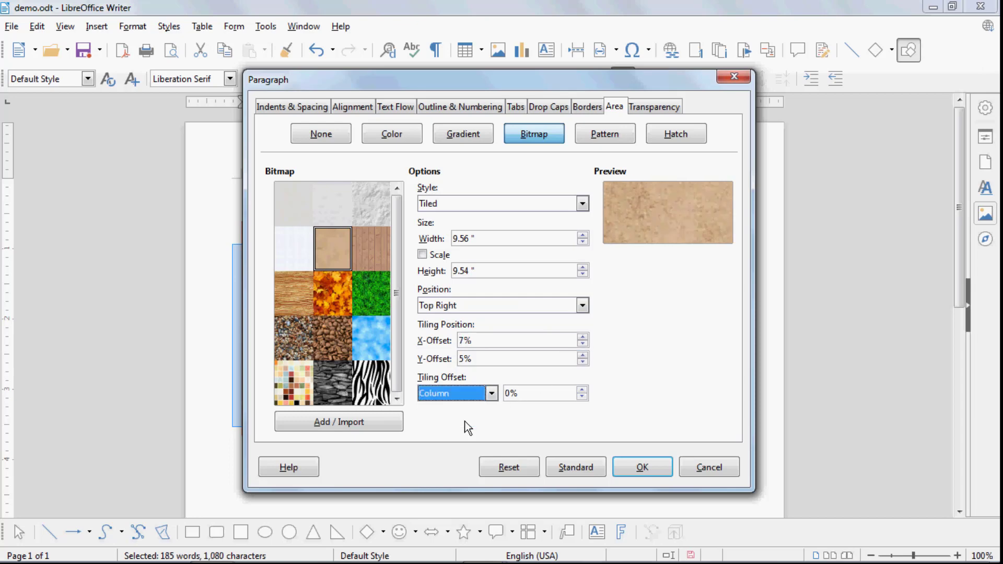
left_click(583, 389)
left_click(583, 389)
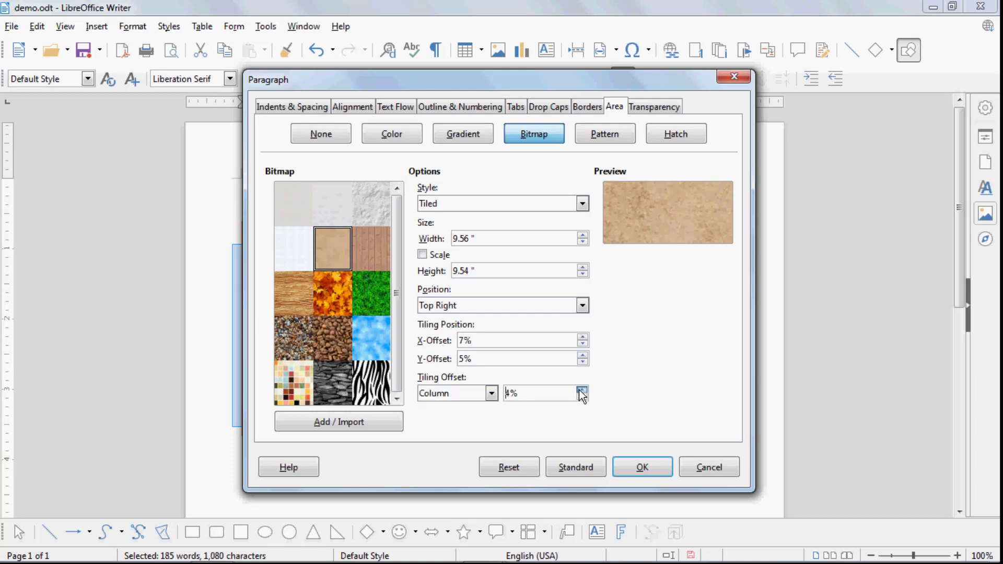
left_click(637, 466)
left_click(475, 372)
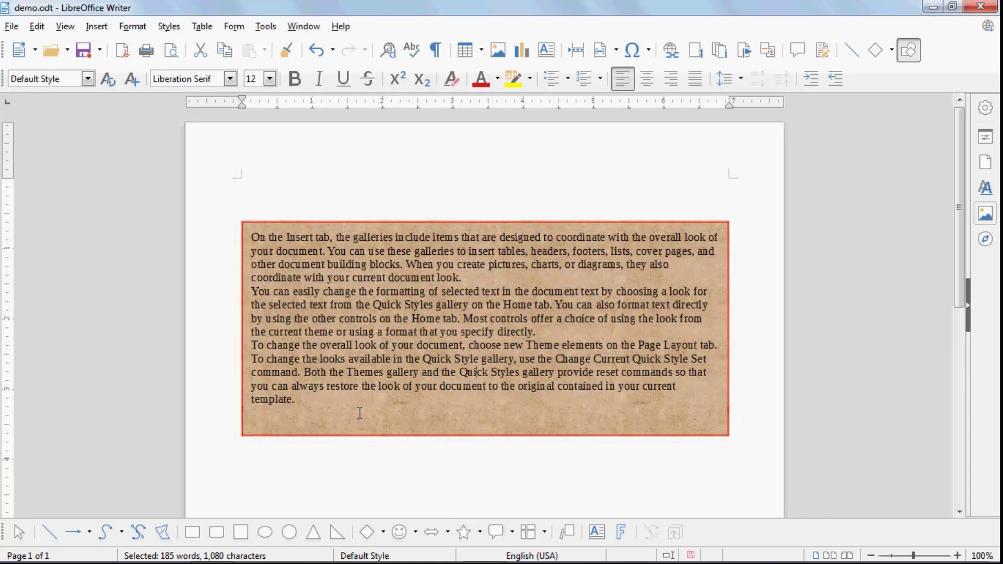
Switch all the bordered paragraphs' area fill to a pattern, try several presets and choose the first one in the second row
left_click_drag(360, 413, 247, 233)
left_click(130, 29)
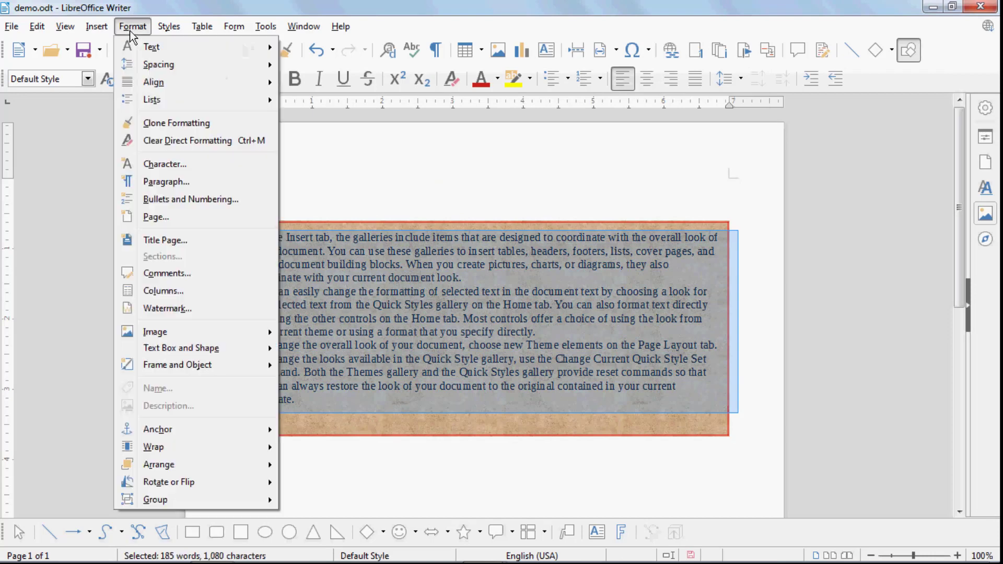
left_click(166, 182)
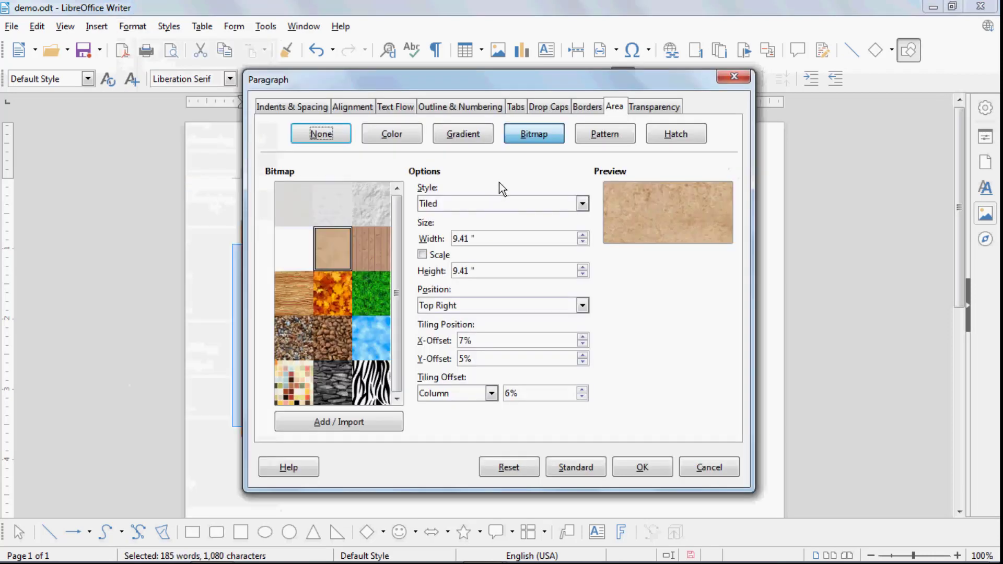
left_click(602, 135)
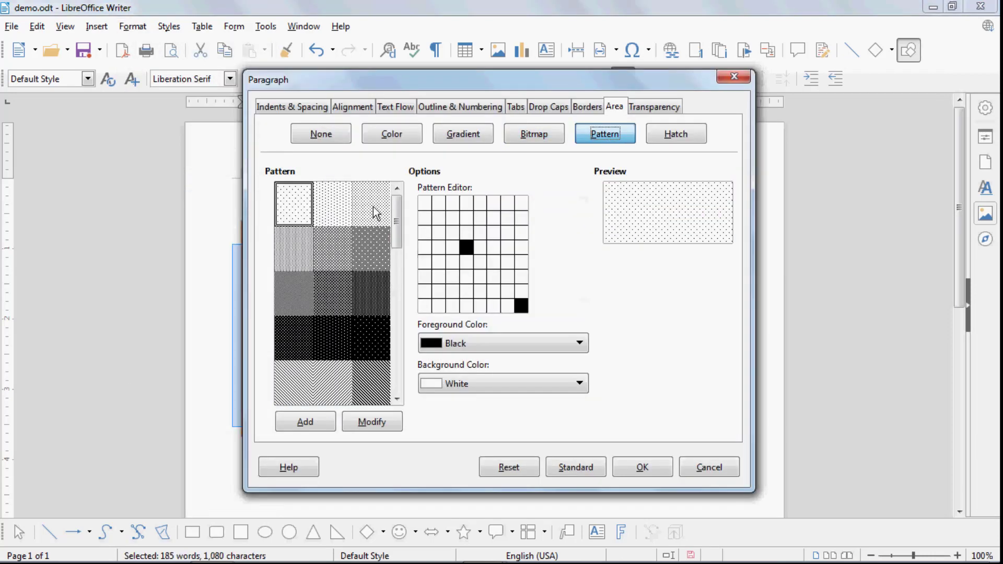
left_click(373, 205)
left_click(375, 265)
left_click(299, 244)
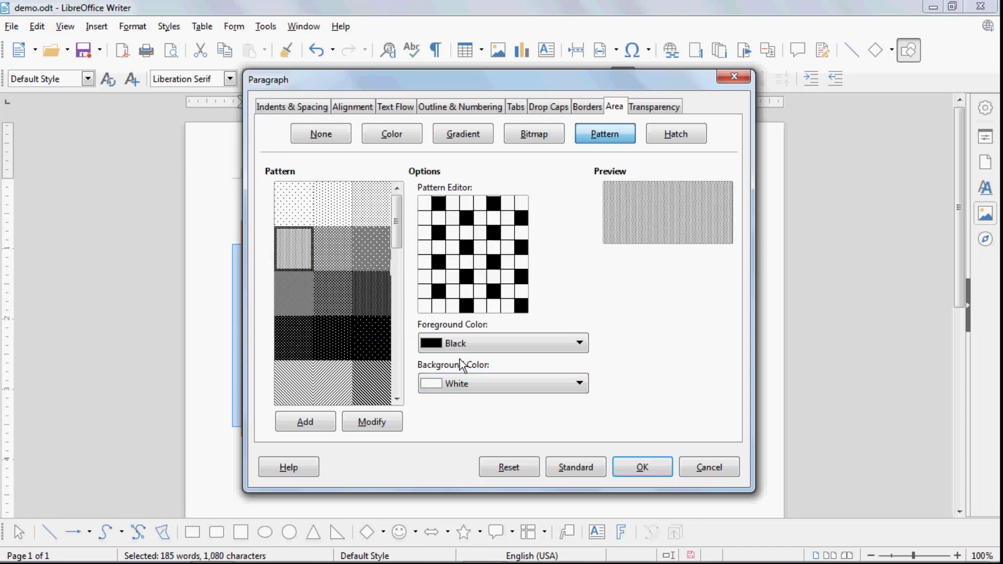
Set the pattern fill's foreground color to Lime and its background color to Yellow
left_click(472, 340)
left_click(425, 287)
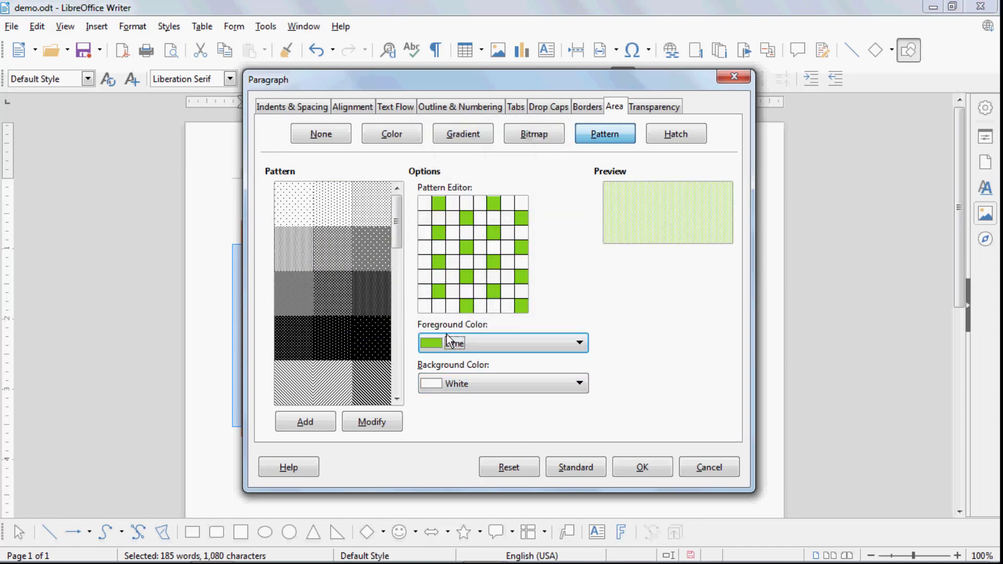
left_click(471, 378)
left_click(512, 329)
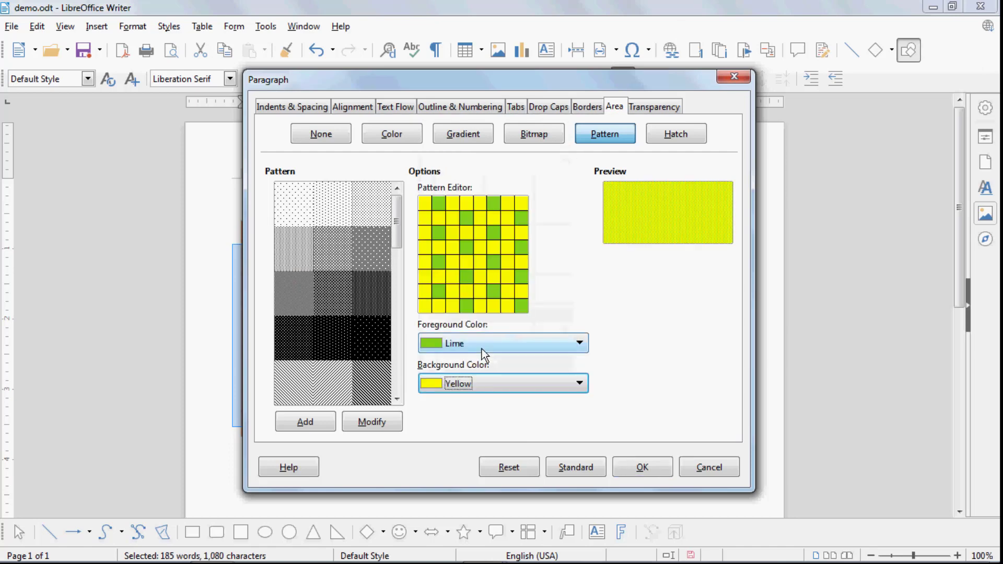
Add the recolored pattern to the presets under the name qw and apply it to the bordered paragraphs
left_click(331, 431)
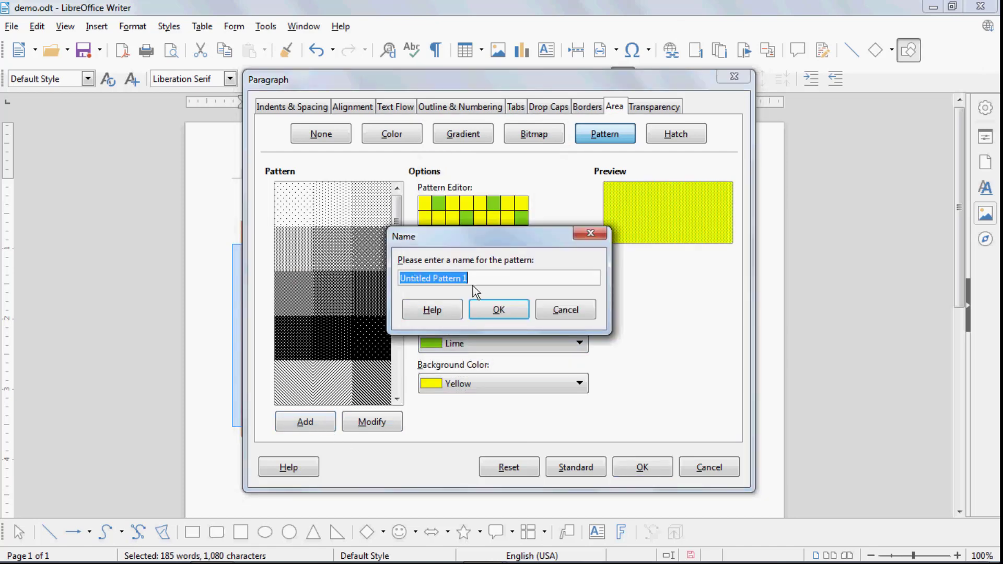
type("qw")
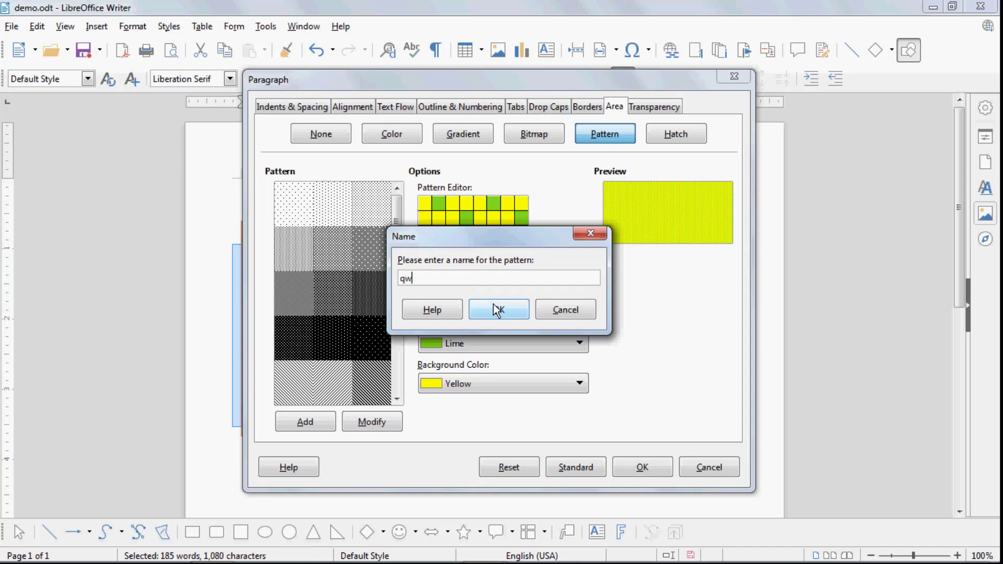
left_click(493, 308)
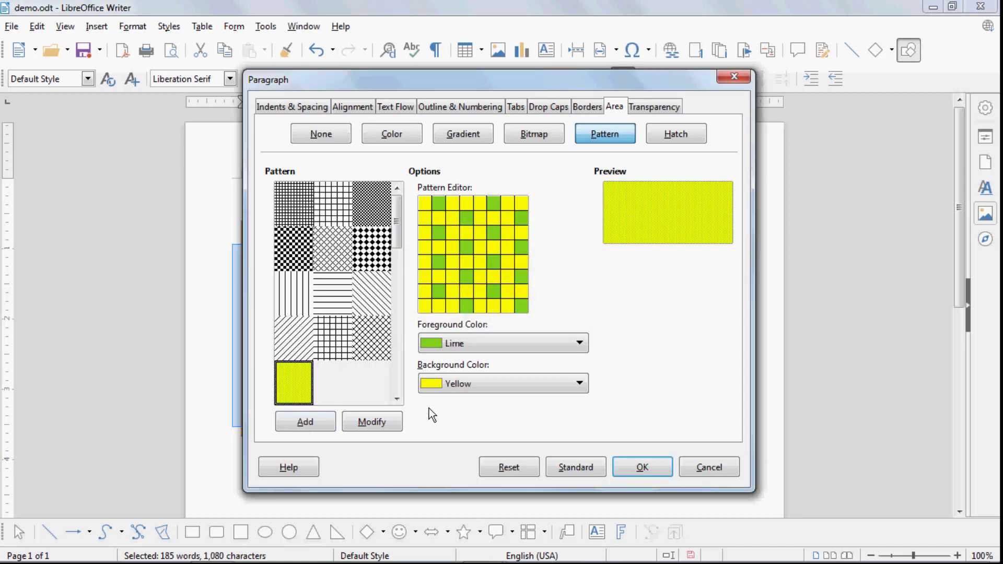
left_click(636, 466)
left_click(324, 422)
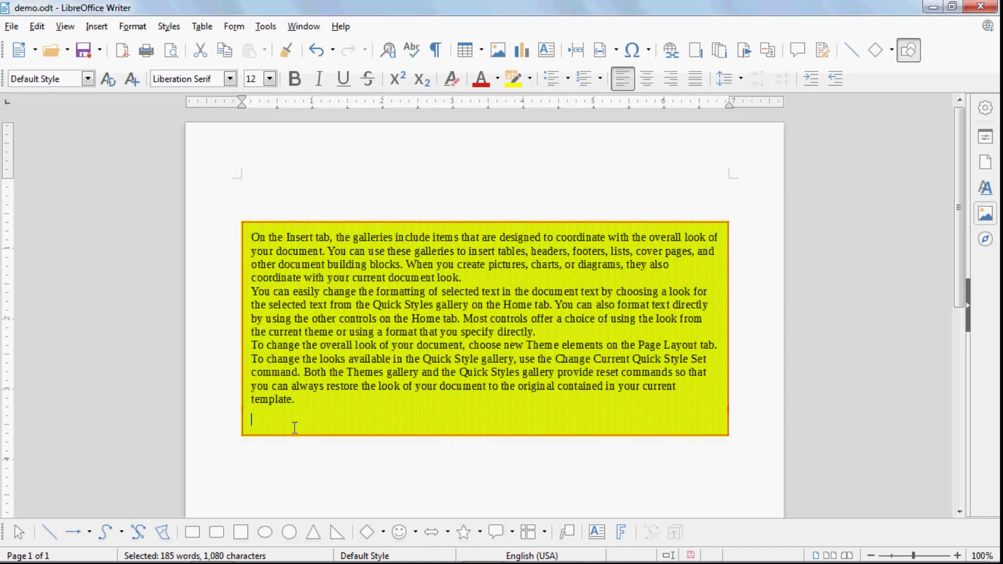
Select the three text paragraphs again and delete the custom lime-and-yellow pattern from their area fill presets
left_click_drag(308, 405, 253, 291)
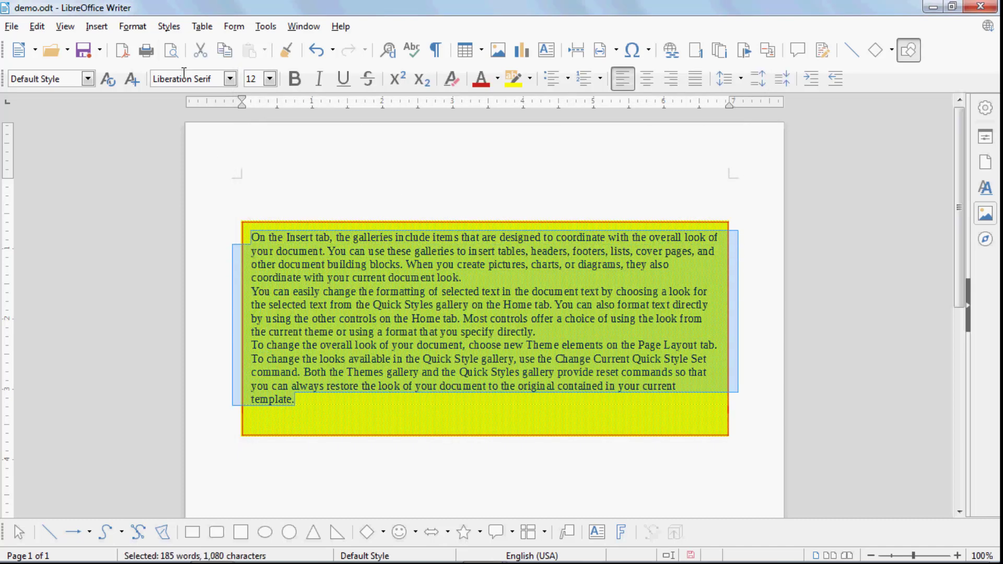
left_click(132, 26)
left_click(165, 183)
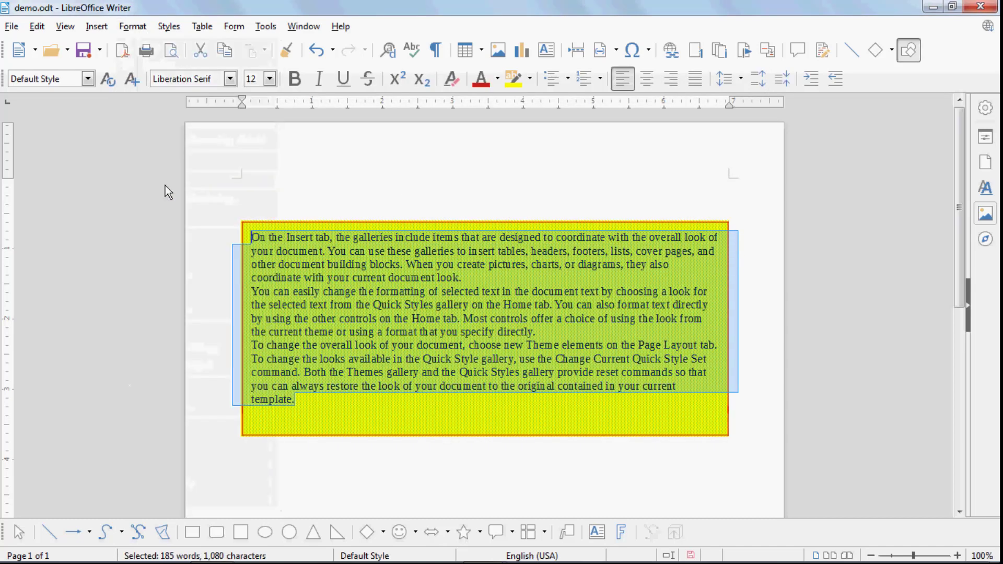
left_click_drag(396, 219, 397, 361)
right_click(285, 374)
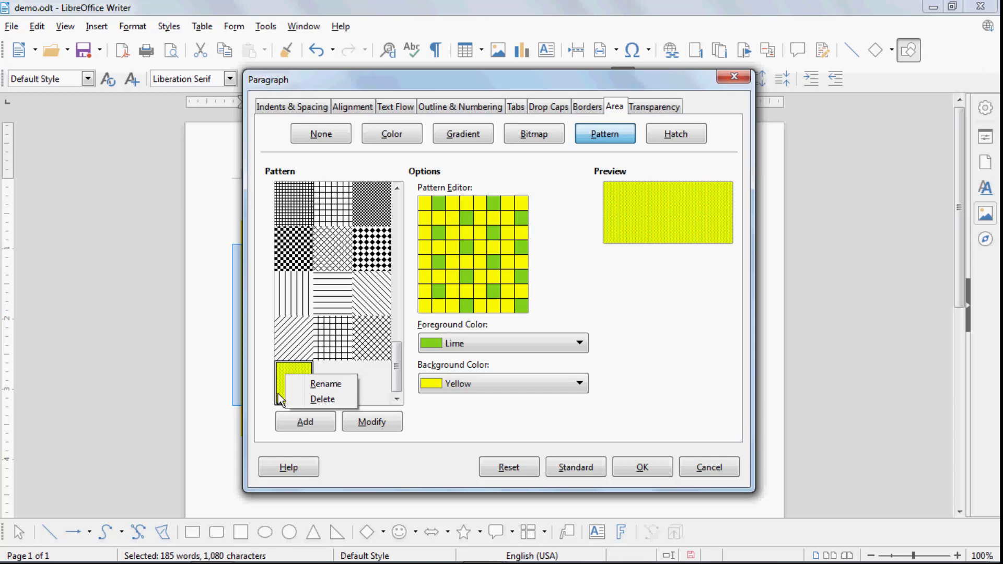
left_click(288, 368)
right_click(287, 368)
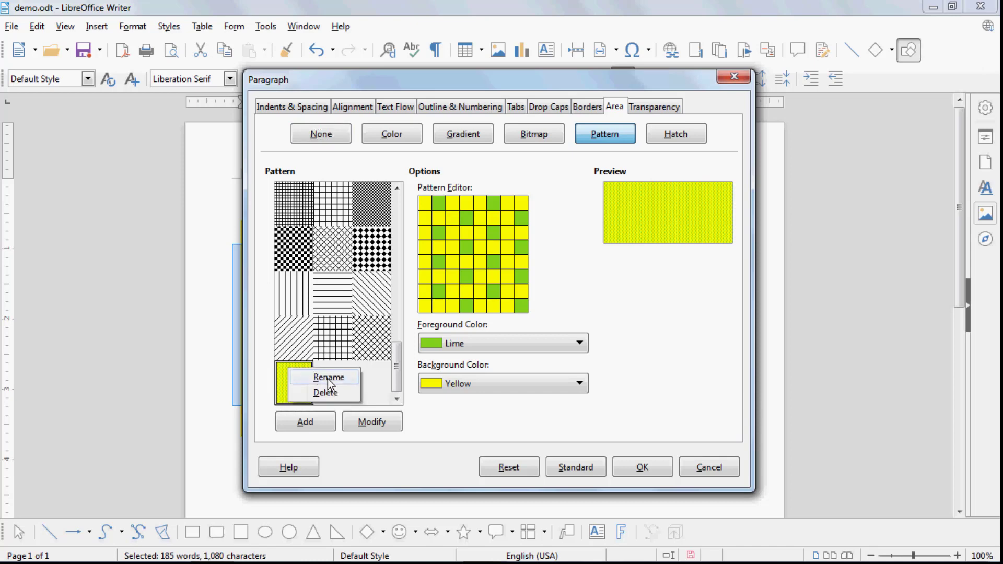
left_click(337, 390)
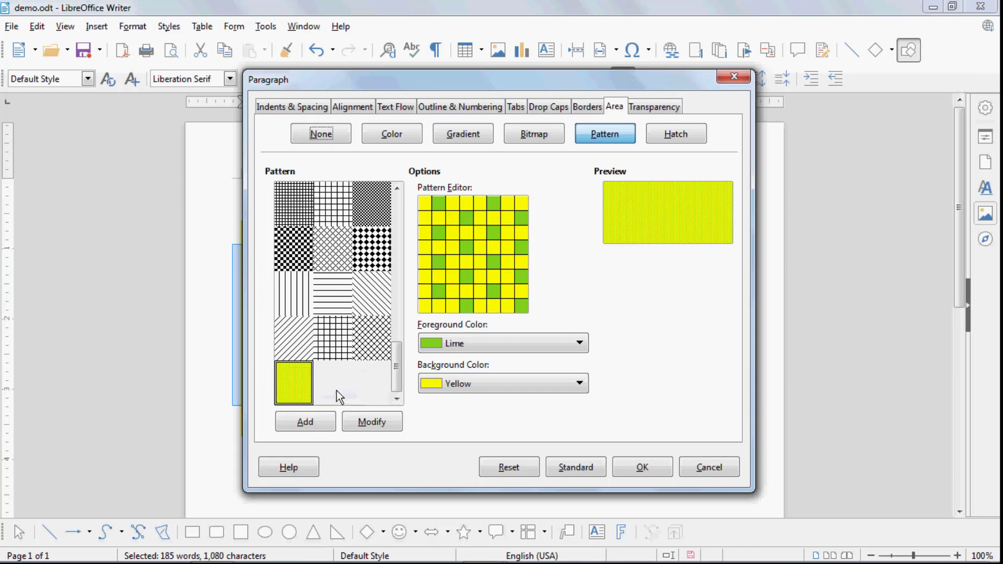
left_click(486, 307)
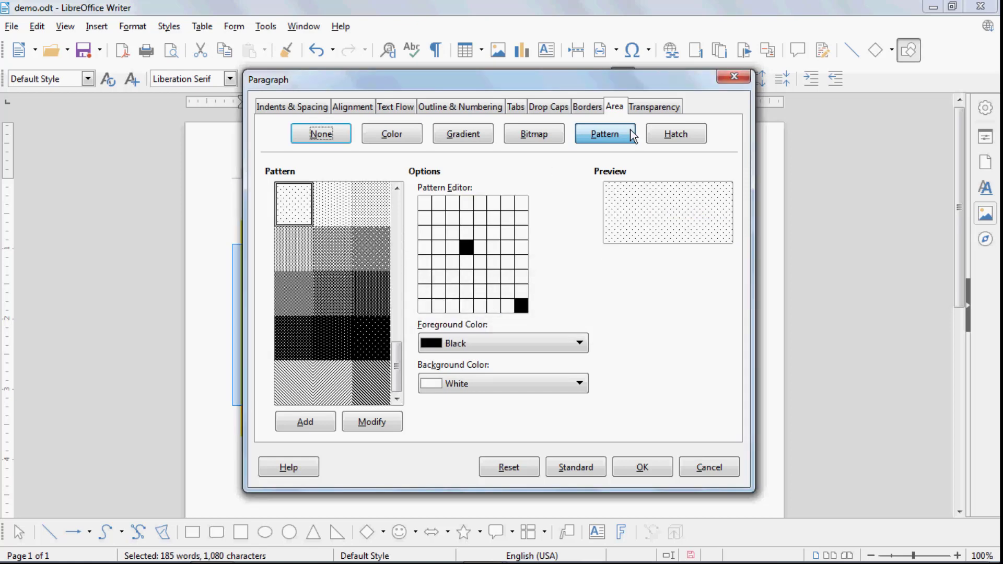
Switch the paragraphs' area fill to the bright blue triple hatch preset and set its spacing to 0.20"
left_click(676, 134)
left_click(366, 238)
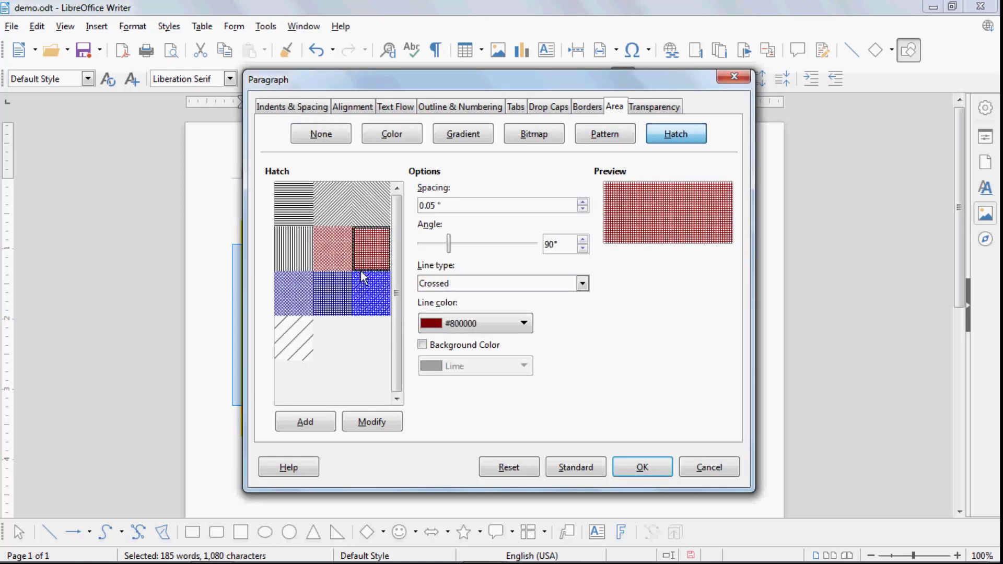
left_click(367, 295)
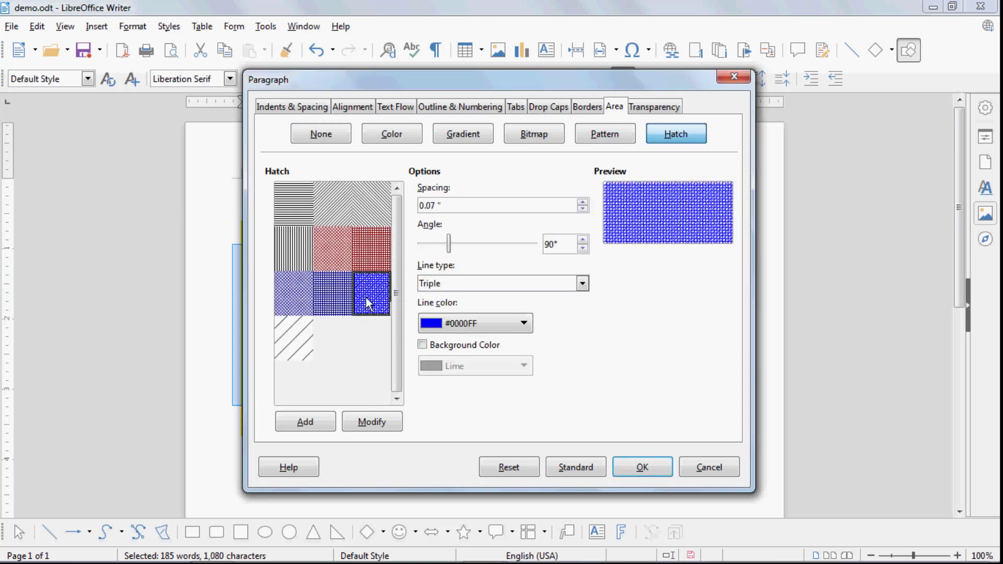
left_click(581, 202)
left_click(582, 202)
left_click(582, 202)
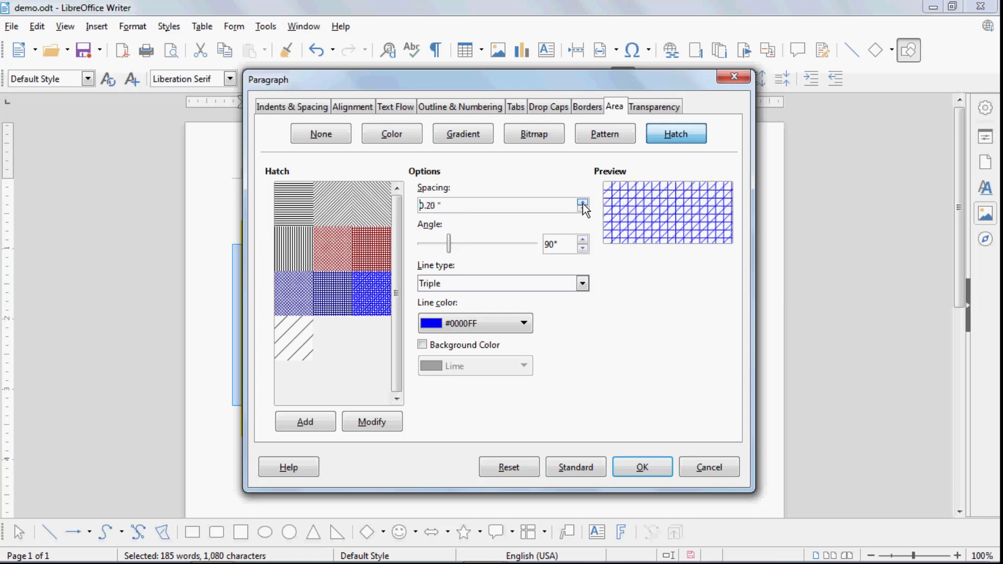
Set the hatch angle to 179°, try the Single and Crossed line types, and choose Triple
left_click_drag(448, 244, 479, 251)
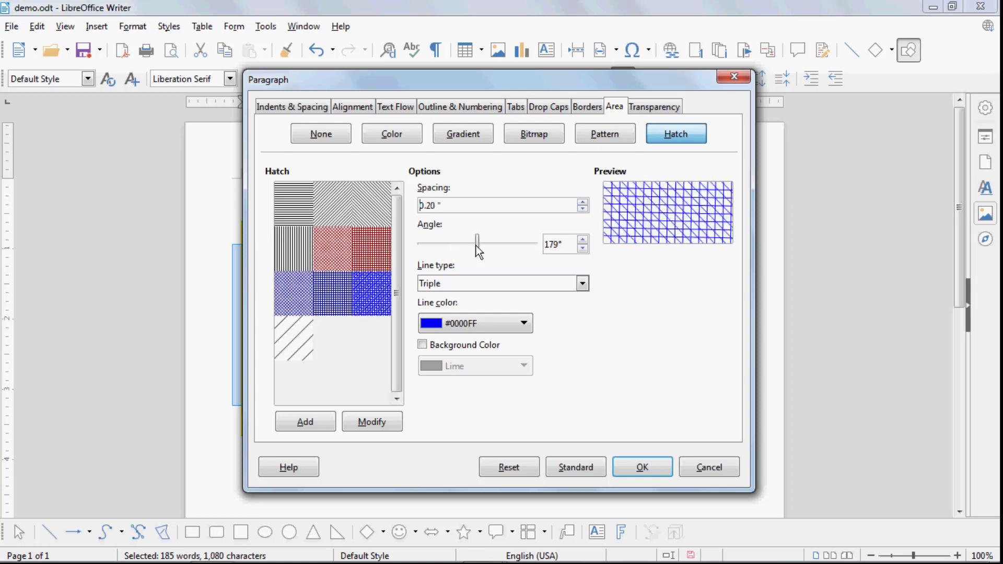
left_click(582, 283)
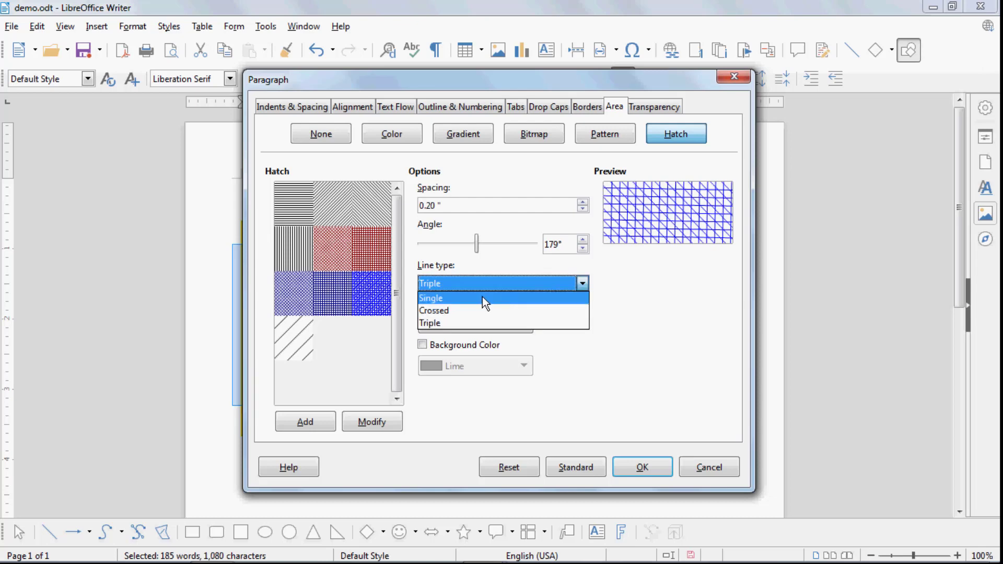
left_click(459, 295)
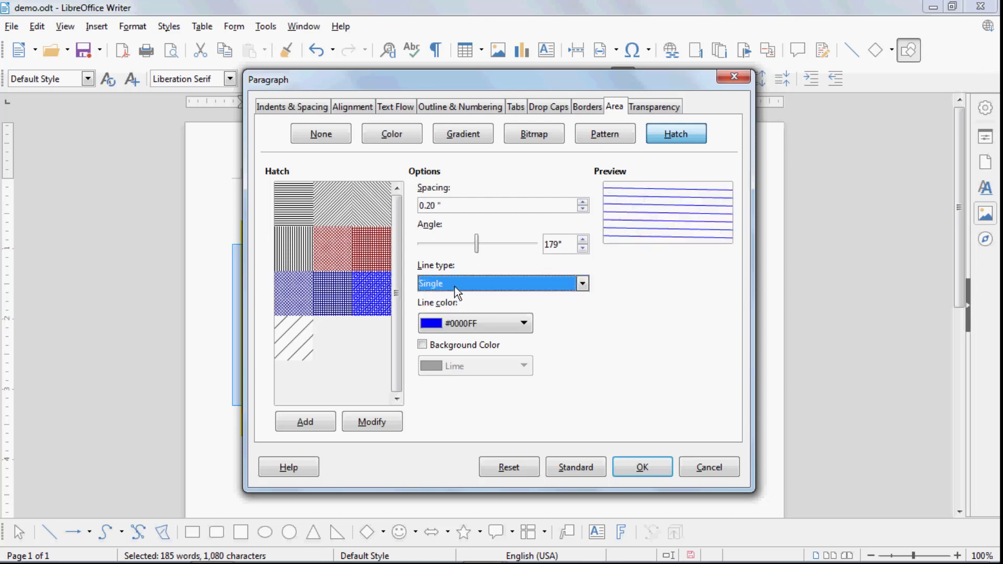
left_click(454, 286)
left_click(447, 308)
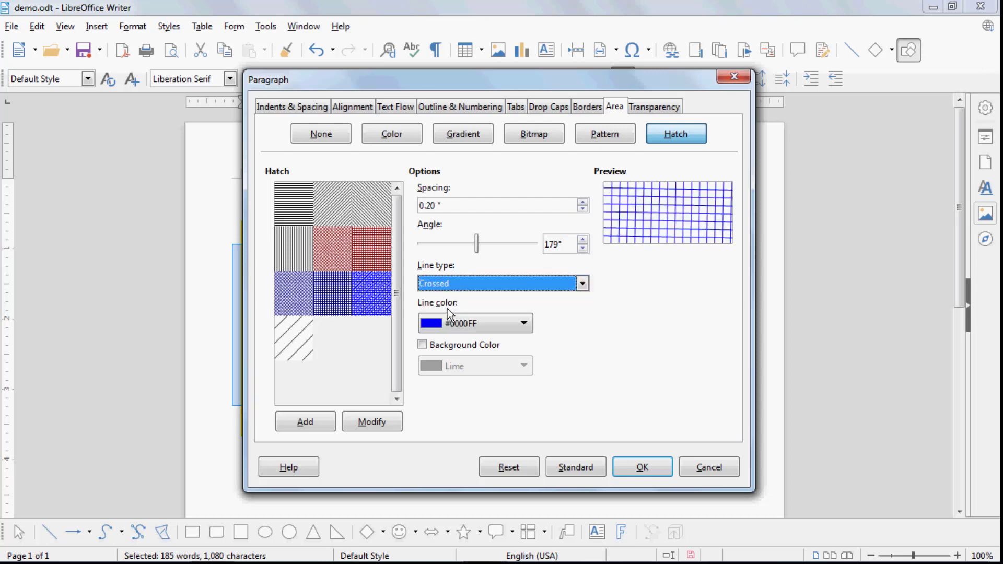
left_click(449, 283)
left_click(451, 321)
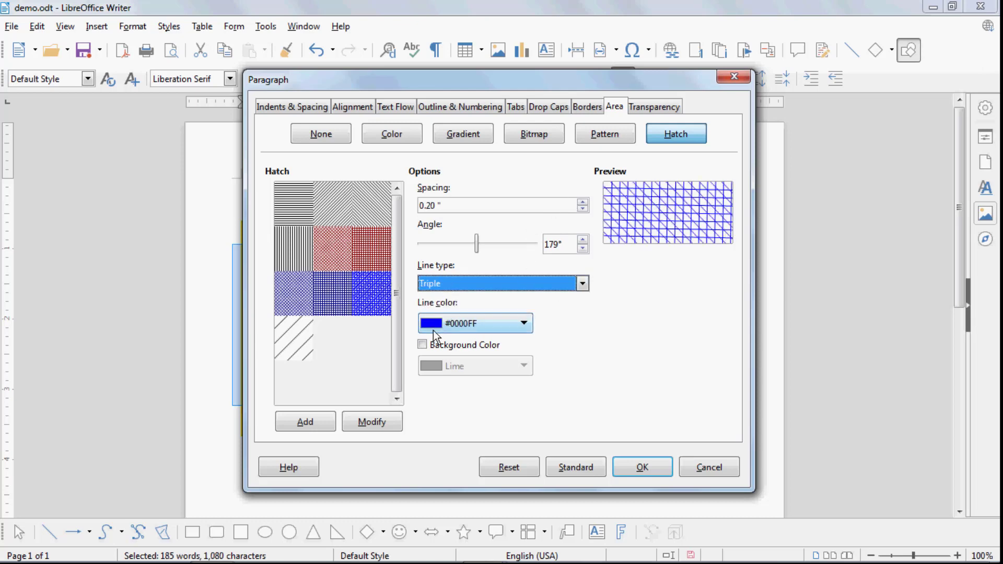
Color the hatch lines Brick over a Yellow background color and apply the hatch to the paragraphs
left_click(441, 324)
left_click(463, 372)
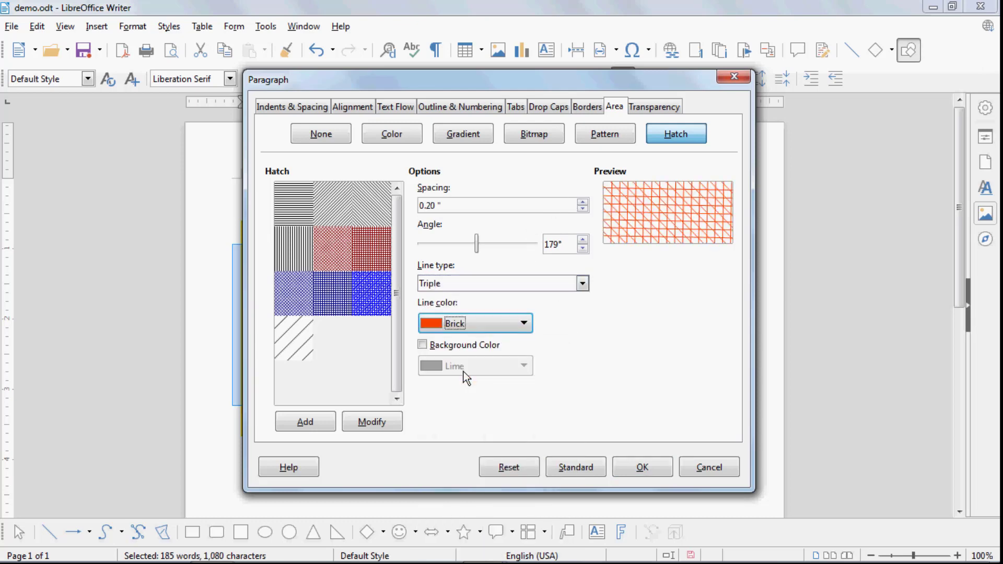
left_click(423, 344)
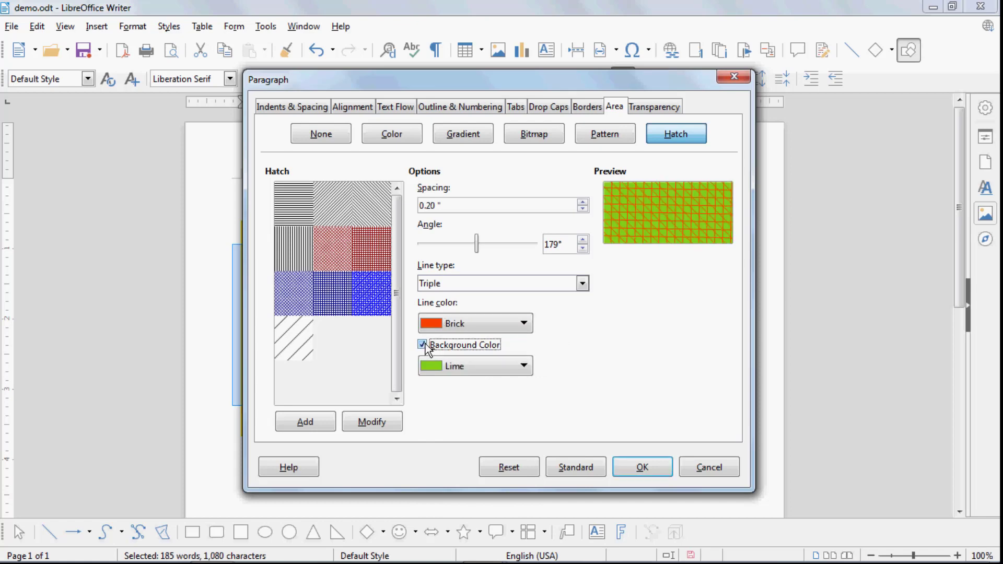
left_click(476, 364)
left_click(514, 313)
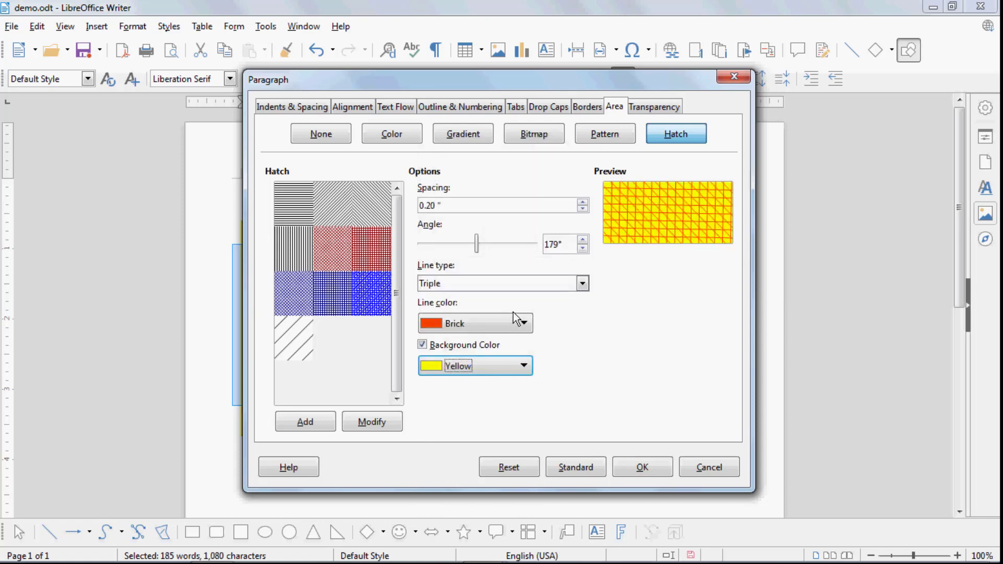
left_click(632, 467)
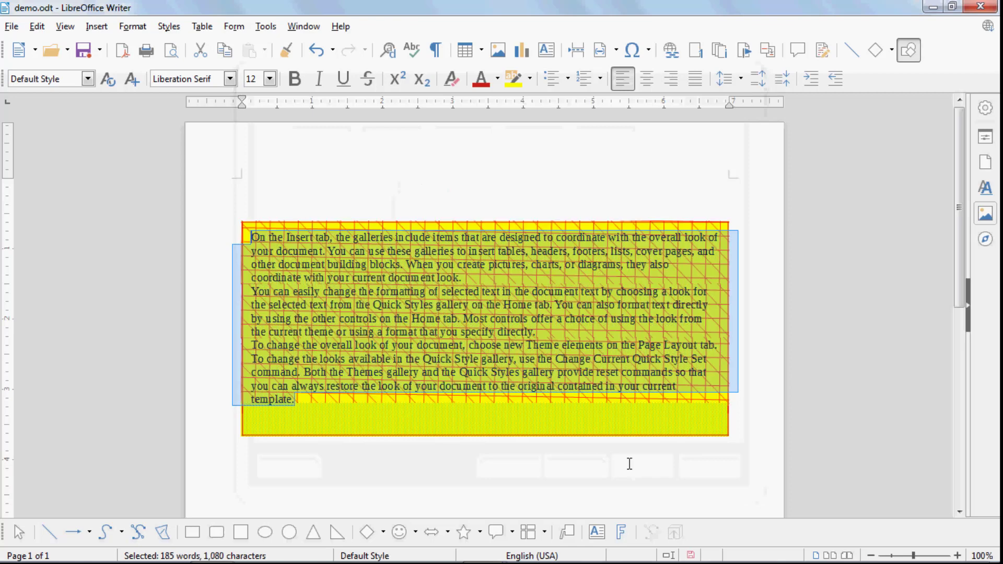
left_click(324, 421)
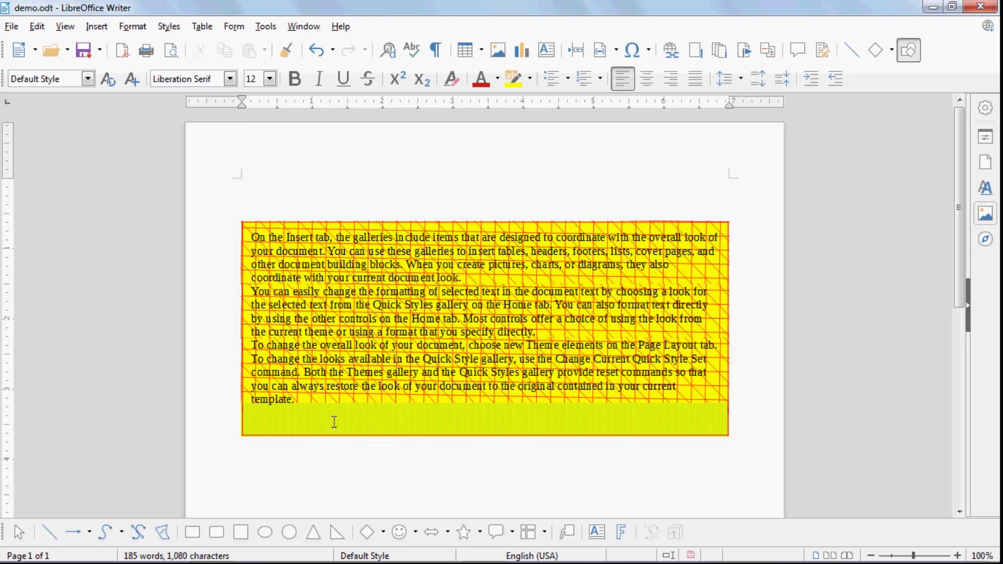
Select all the bordered paragraphs, including the empty last one, and remove their area fill
left_click_drag(335, 422, 247, 215)
left_click(133, 26)
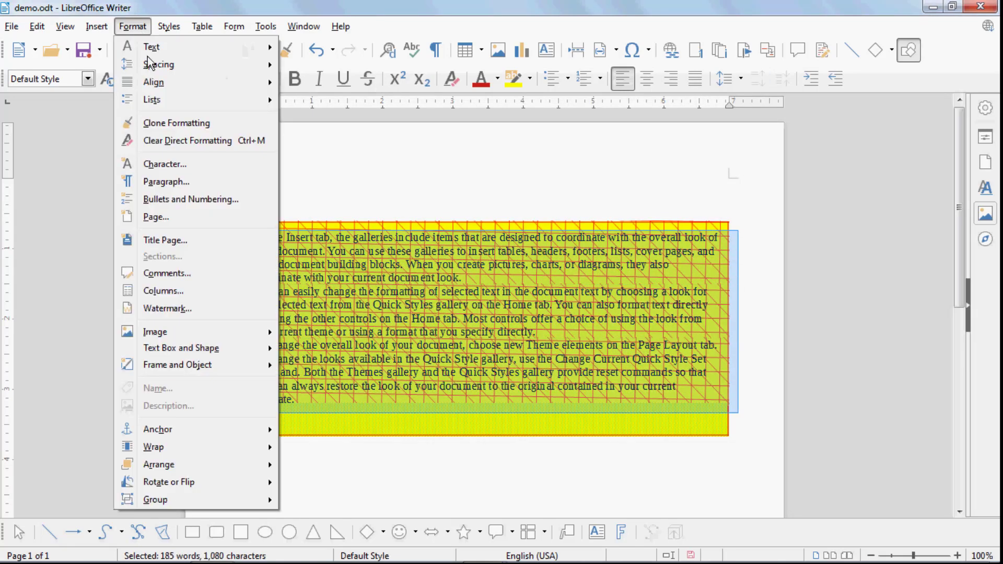
left_click(177, 181)
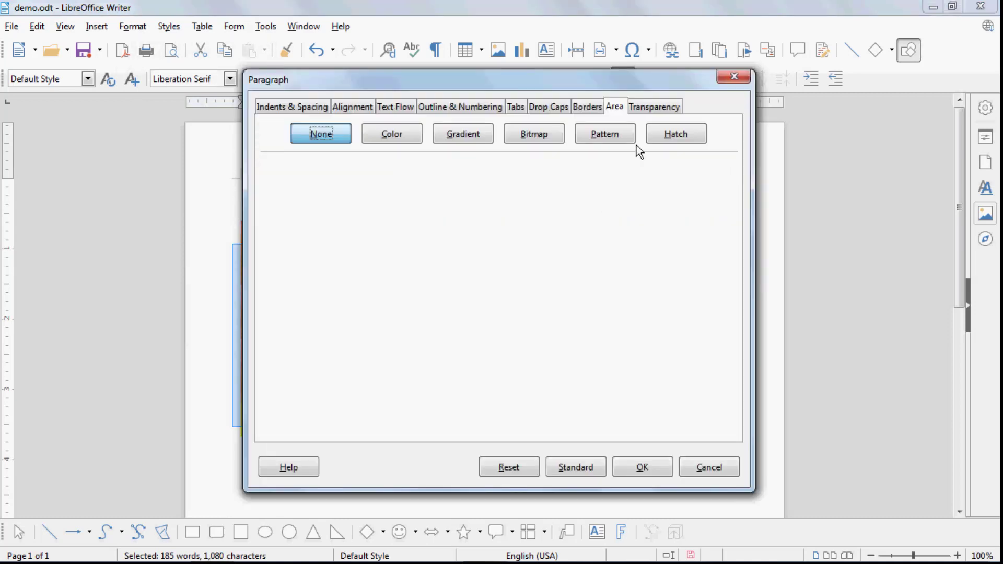
left_click(340, 137)
left_click(626, 465)
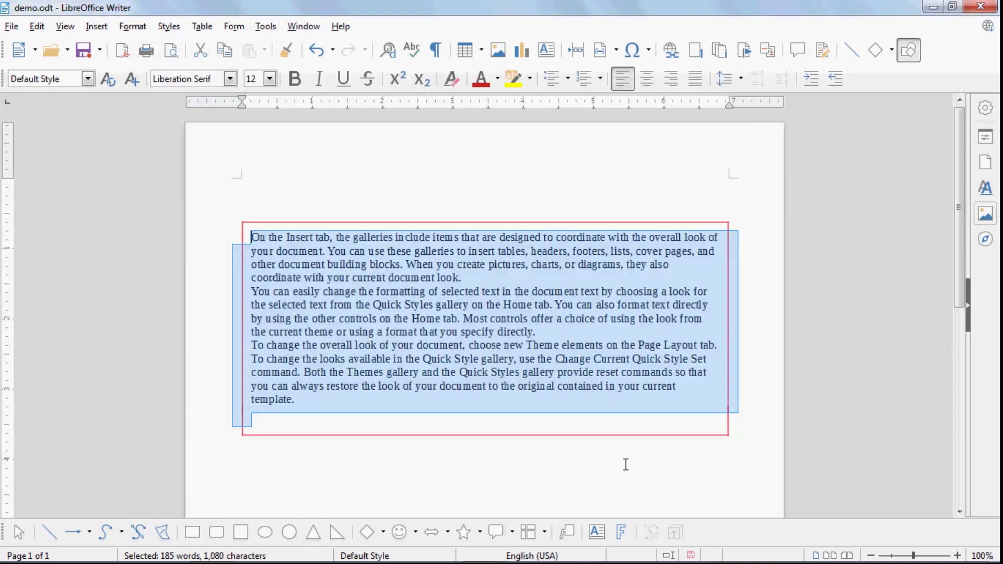
Fill the area of all the bordered paragraphs with solid yellow (hex ffff00) from the standard palette
left_click(132, 26)
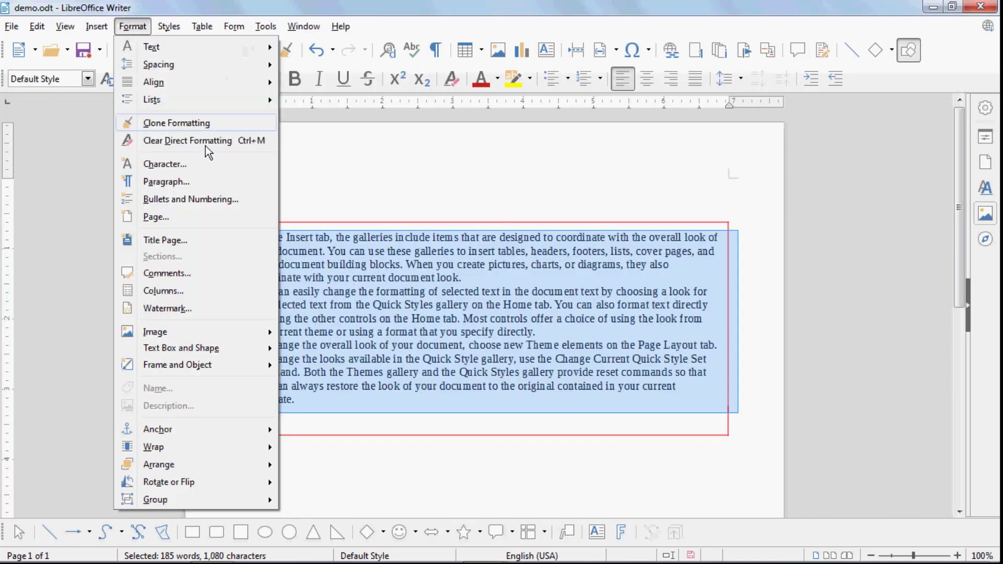
left_click(175, 184)
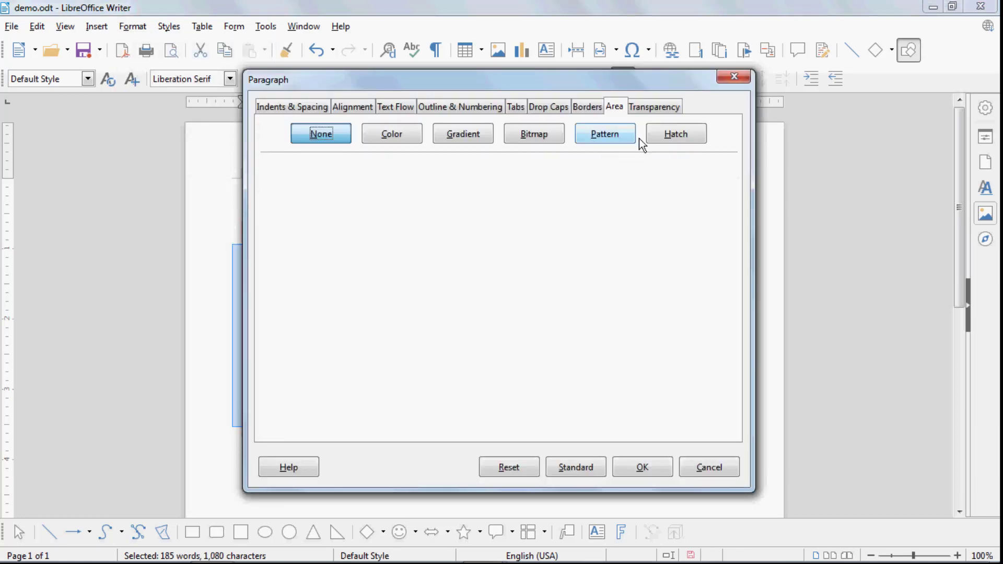
left_click(405, 140)
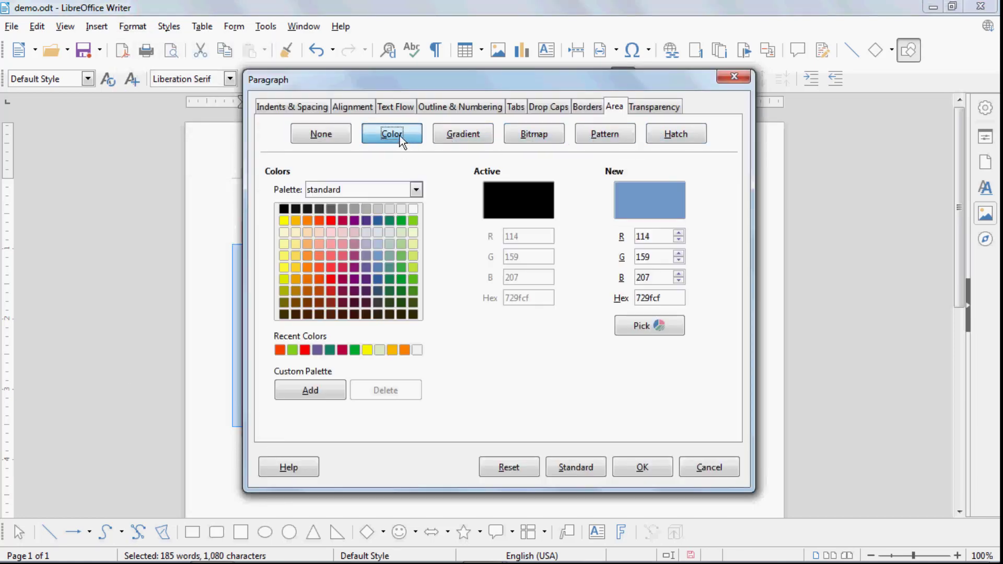
left_click(284, 220)
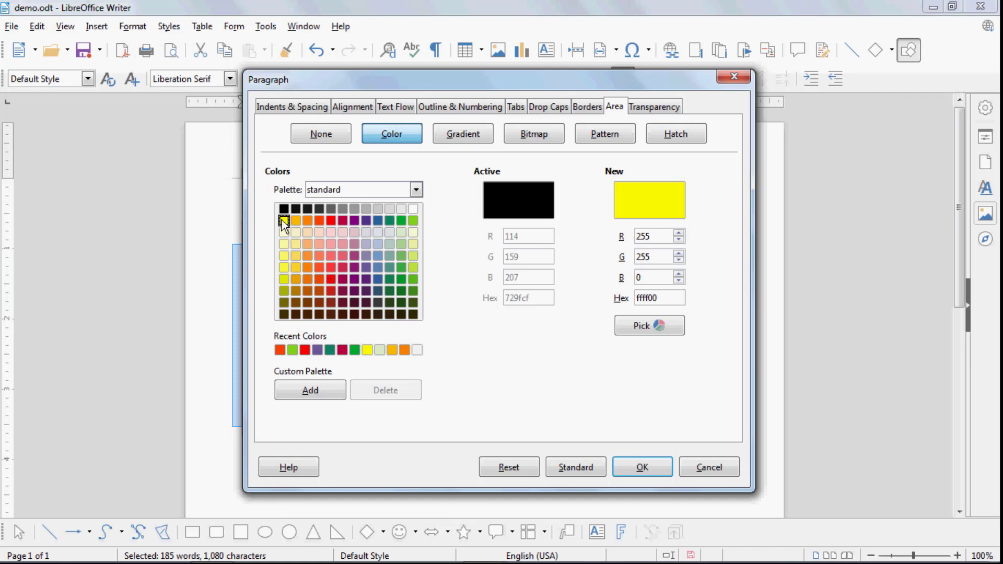
left_click(642, 467)
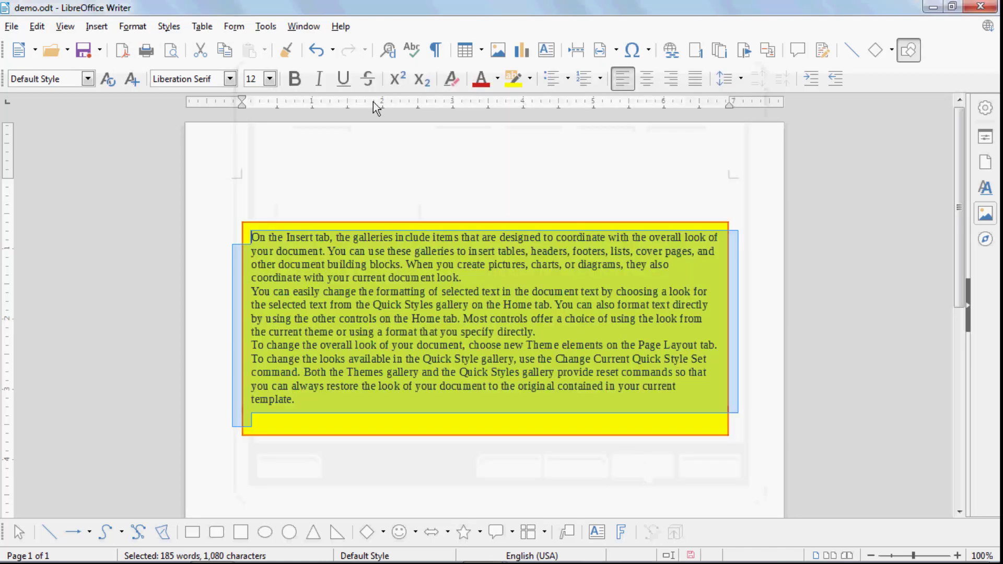
Apply a uniform 41% transparency to the yellow area fill of the selected paragraphs
left_click(138, 29)
left_click(162, 181)
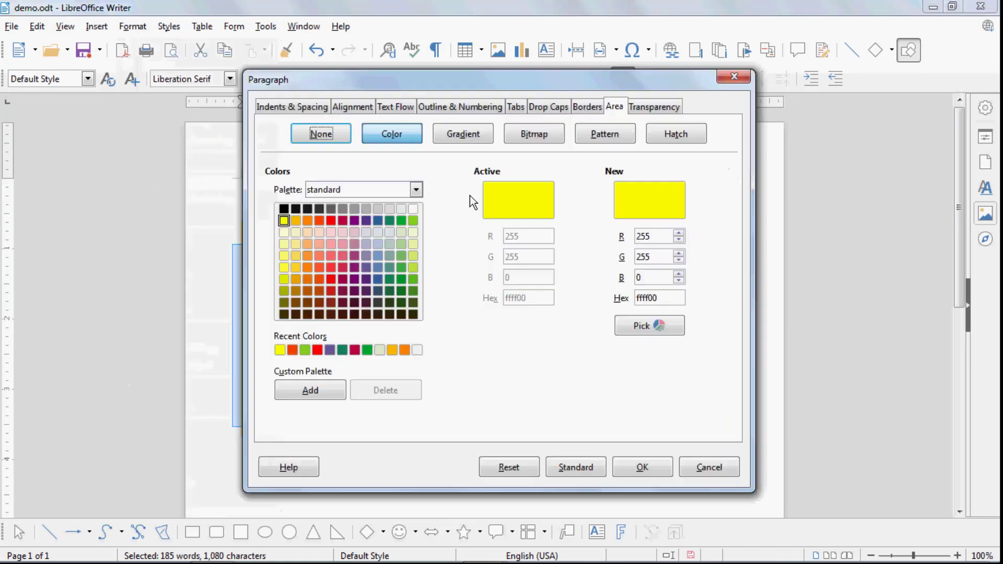
left_click(666, 107)
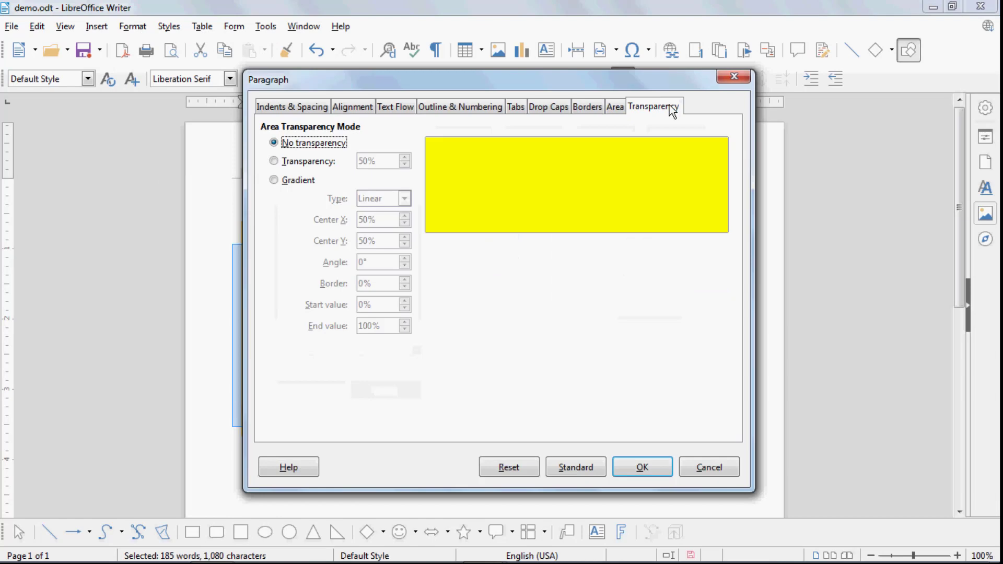
left_click(321, 161)
left_click(404, 157)
left_click(404, 157)
left_click(405, 157)
left_click(404, 157)
left_click(404, 158)
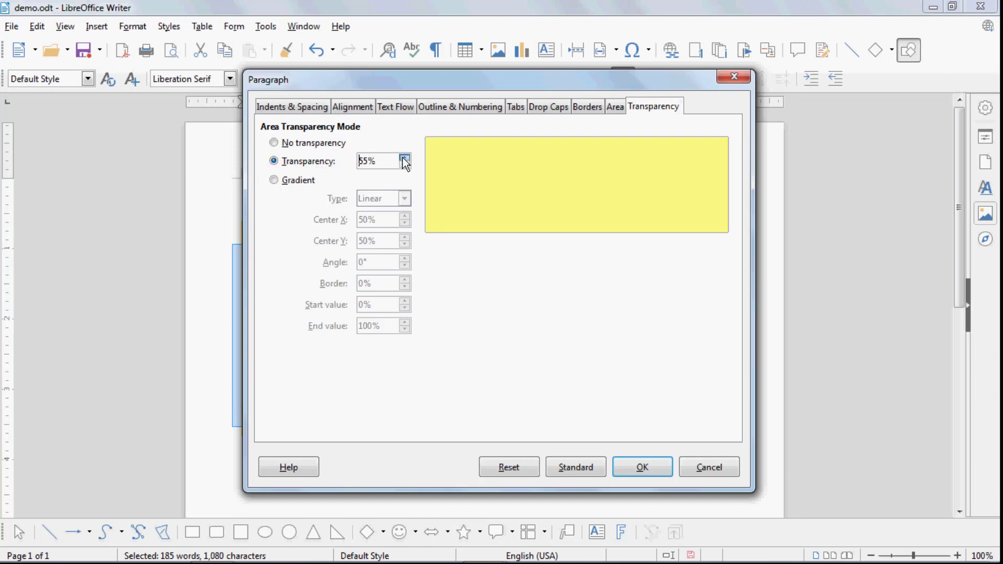
left_click(404, 157)
left_click(404, 157)
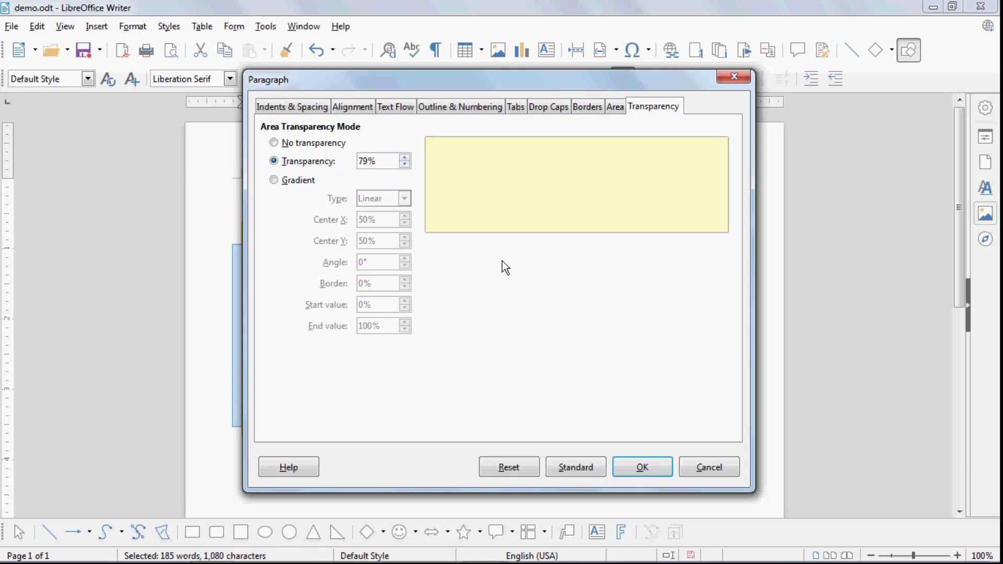
left_click(404, 164)
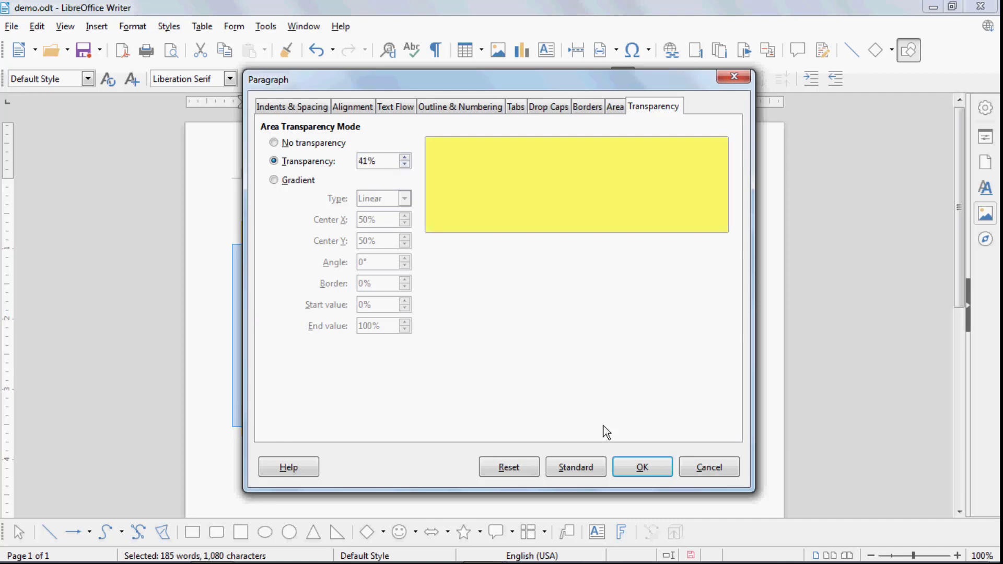
left_click(638, 466)
Switch the paragraphs' area transparency to an Axial gradient with a 7° angle, 6% border, 7% start value and 100% end value
left_click(106, 31)
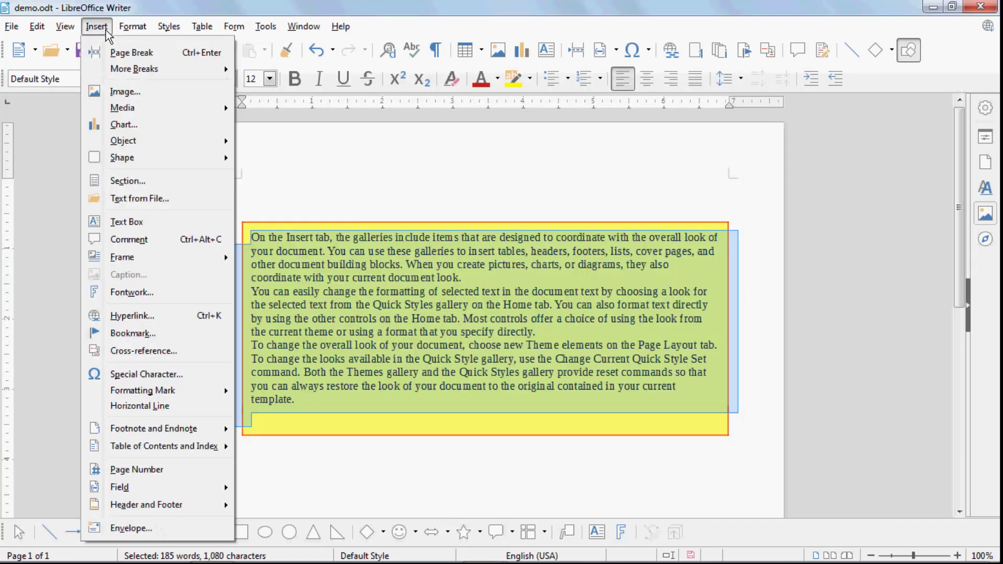
mouse_move(127, 29)
left_click(152, 179)
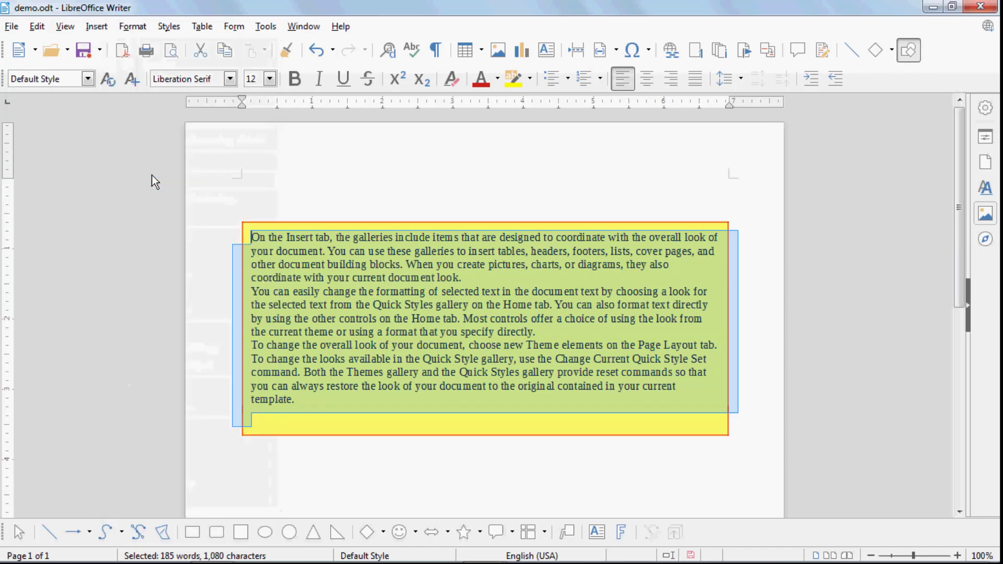
left_click(274, 181)
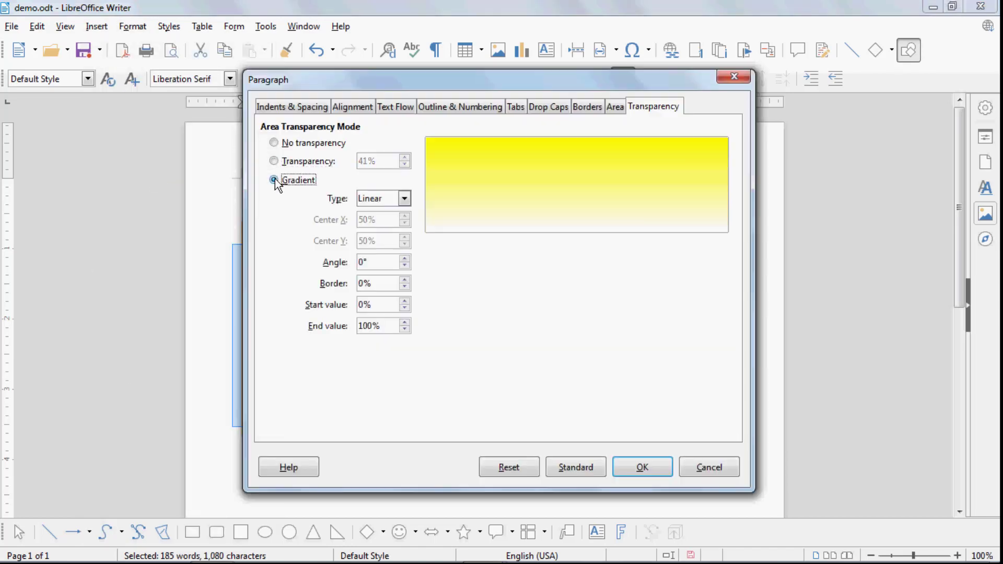
left_click(404, 199)
left_click(385, 225)
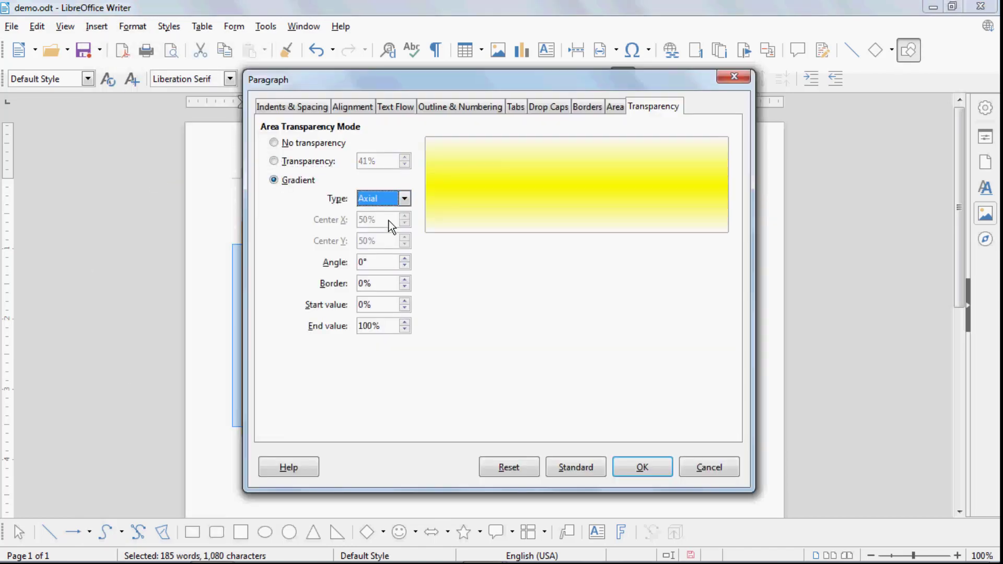
left_click(405, 258)
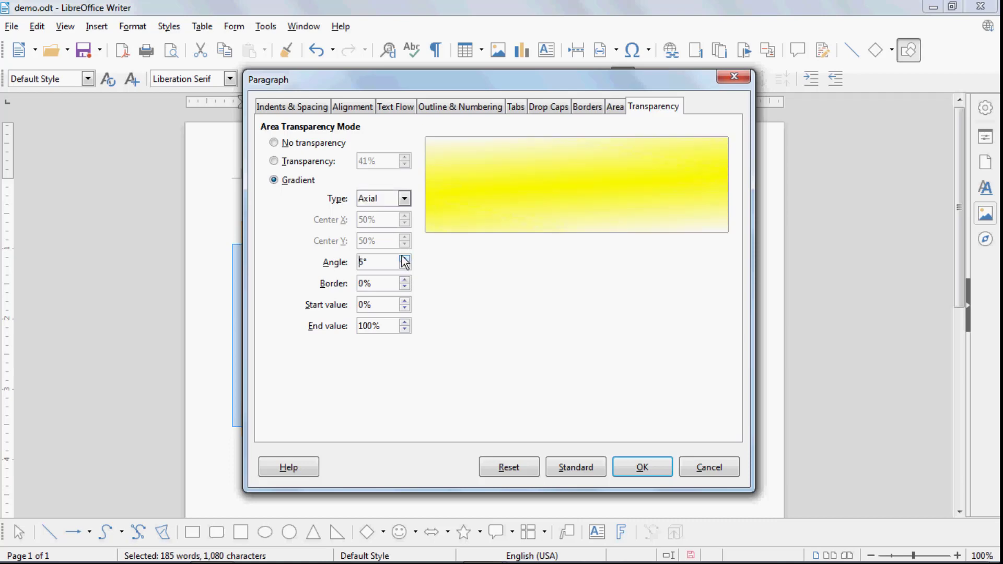
left_click(404, 280)
left_click(404, 281)
left_click(404, 281)
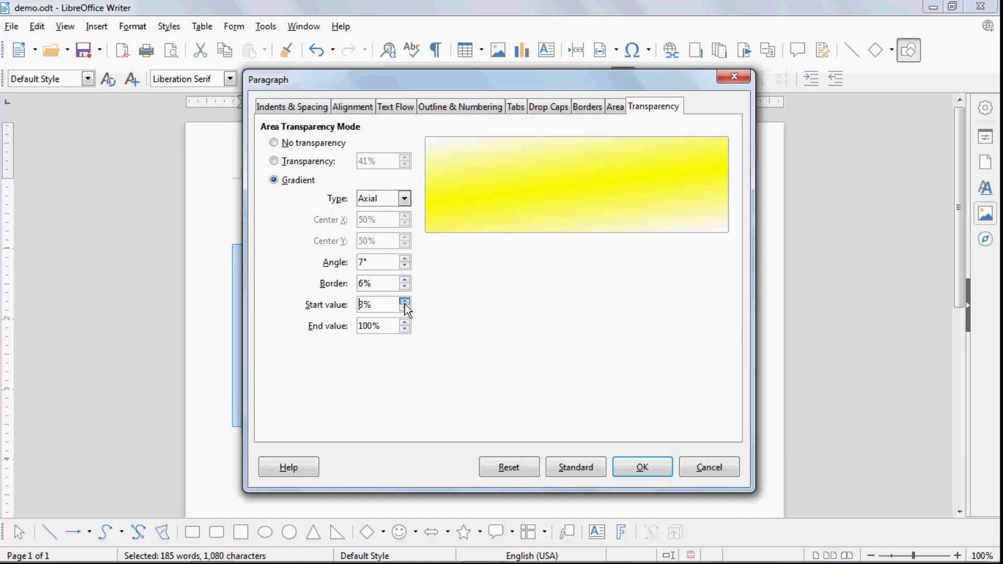
left_click(406, 322)
left_click(406, 322)
Try the Ellipsoid transparency gradient, choose the Square type, and apply it to the paragraphs
left_click(387, 198)
left_click(370, 249)
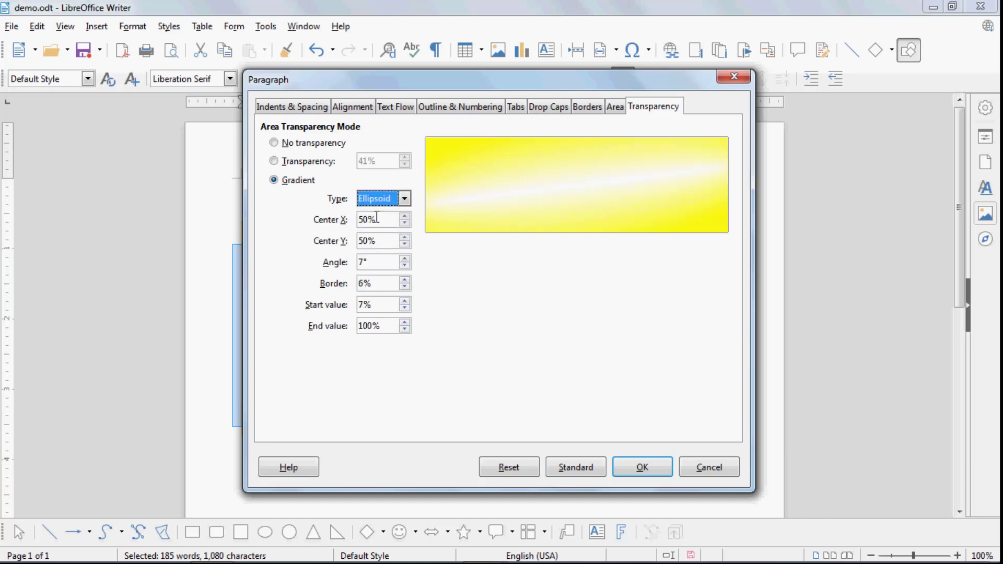
left_click(384, 199)
left_click(381, 275)
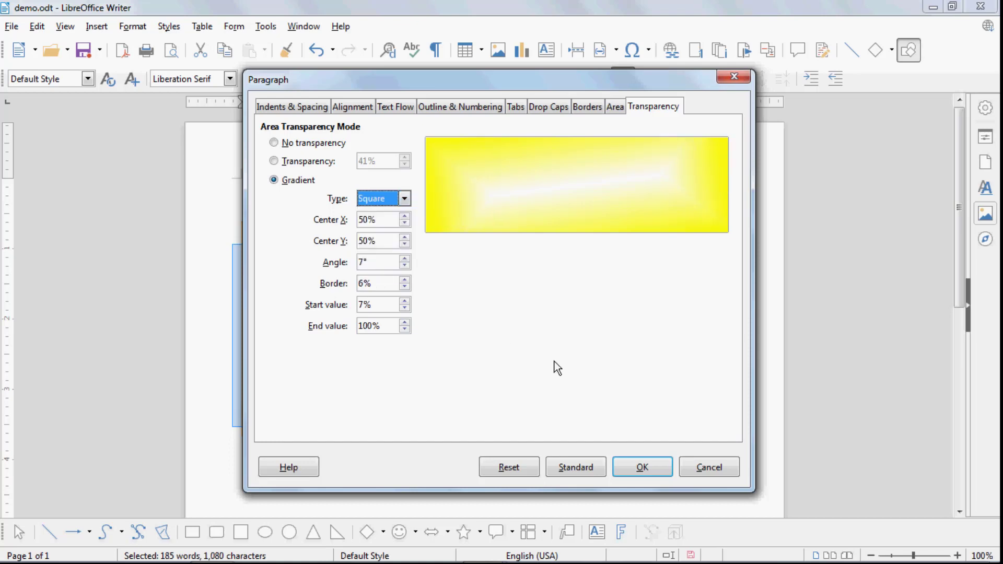
left_click(631, 468)
left_click(494, 376)
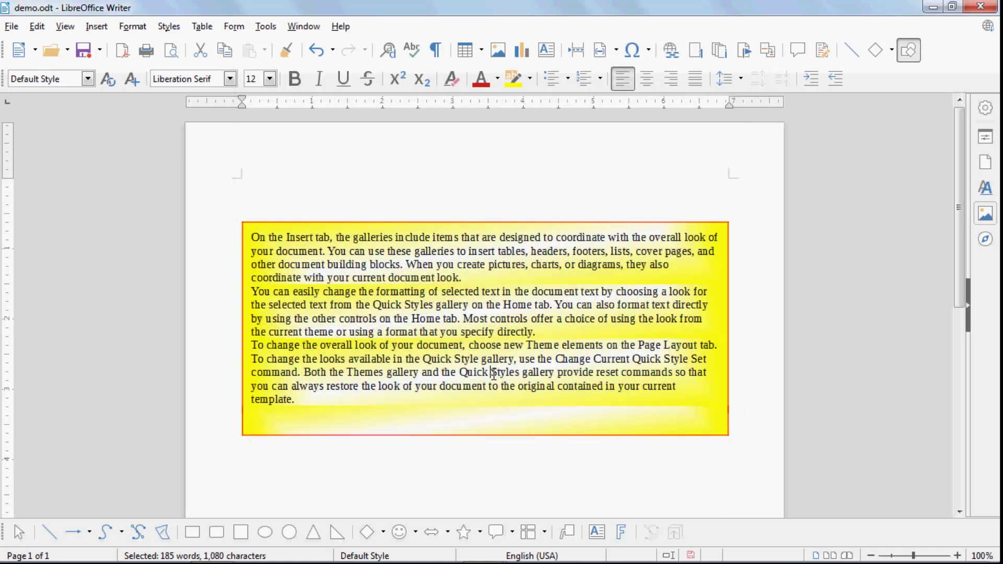
Select all the bordered paragraphs and set their area to no transparency
left_click_drag(324, 418, 224, 226)
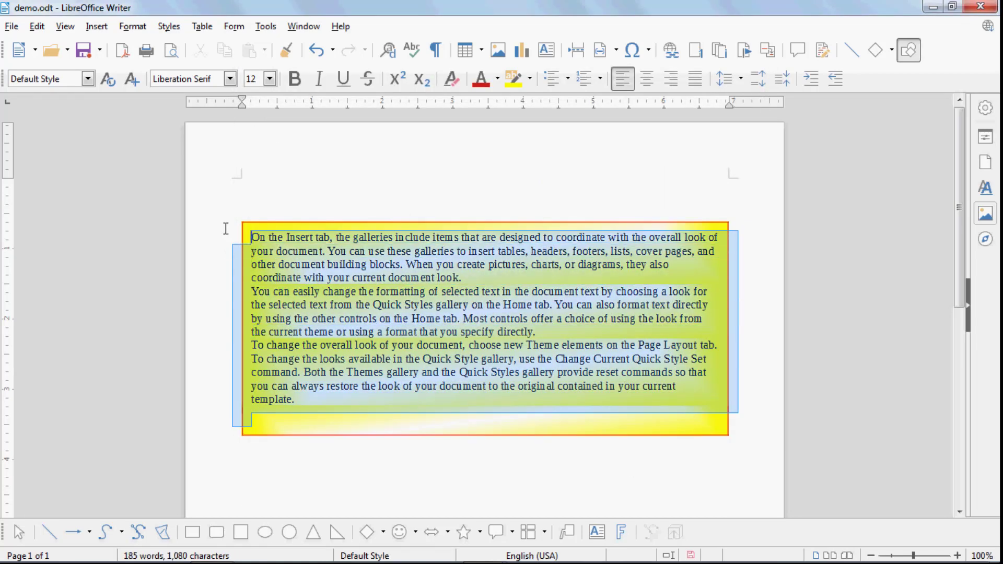
left_click(133, 26)
left_click(169, 183)
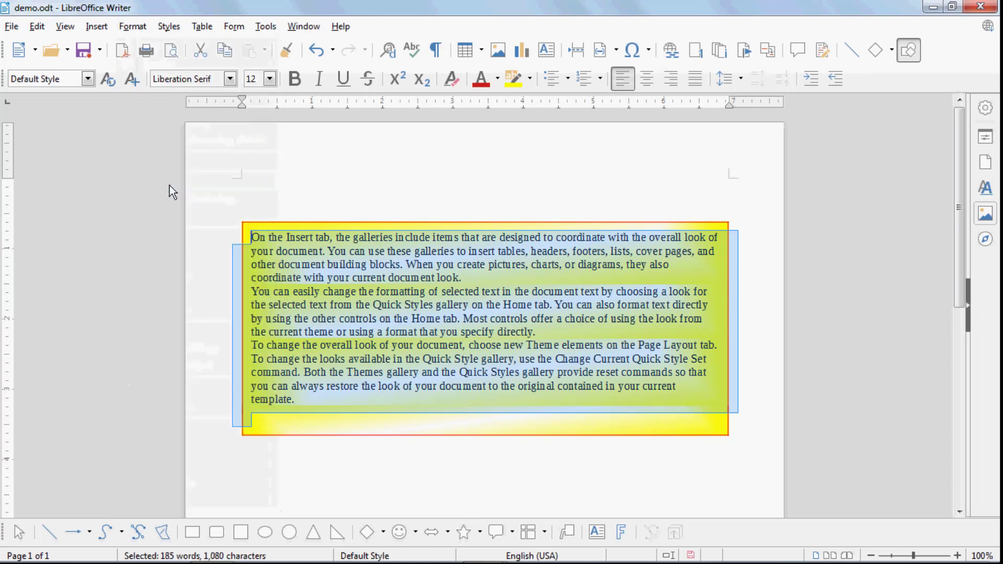
left_click(275, 144)
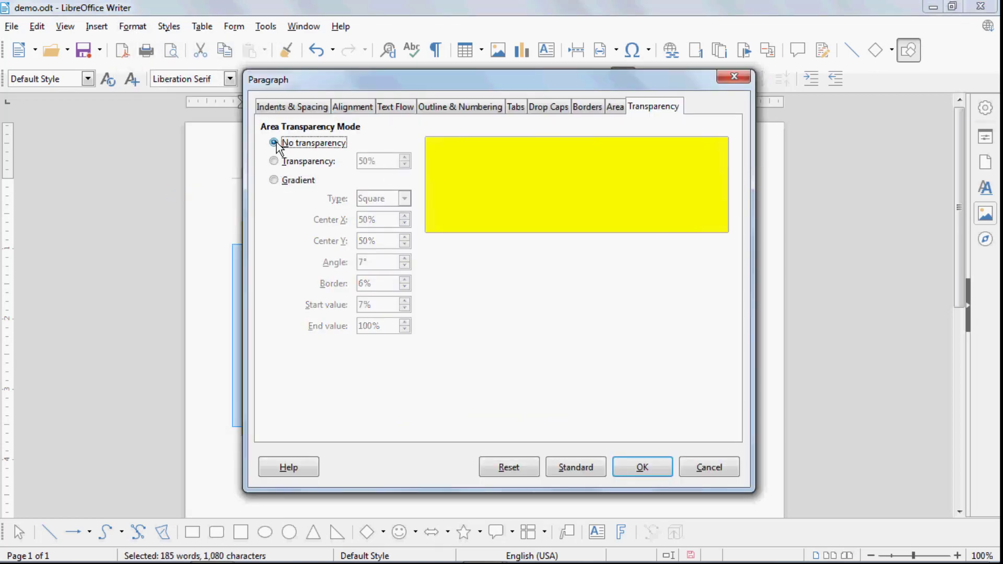
left_click(632, 466)
Remove both the borders and the area fill from the selected paragraphs
left_click(134, 25)
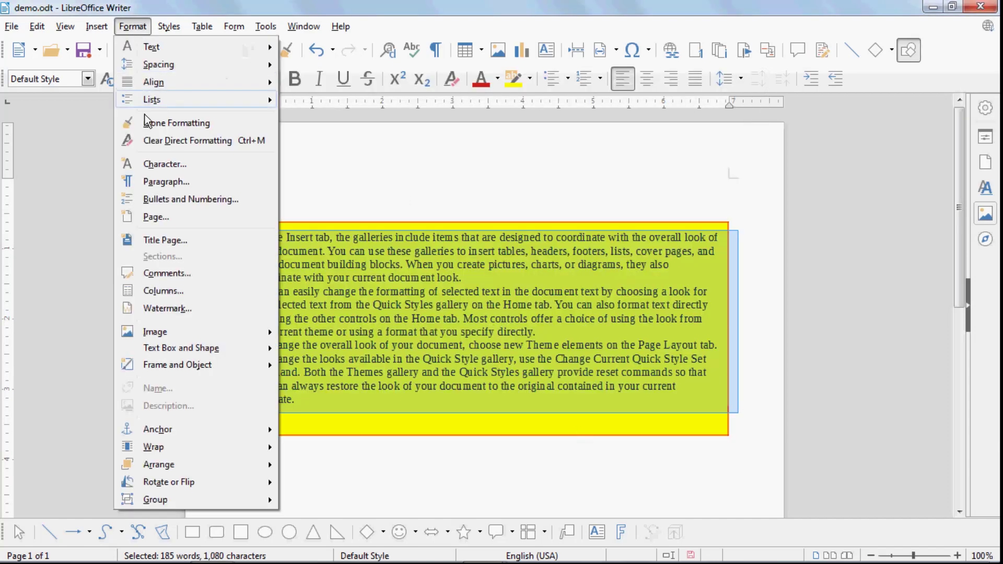
left_click(156, 182)
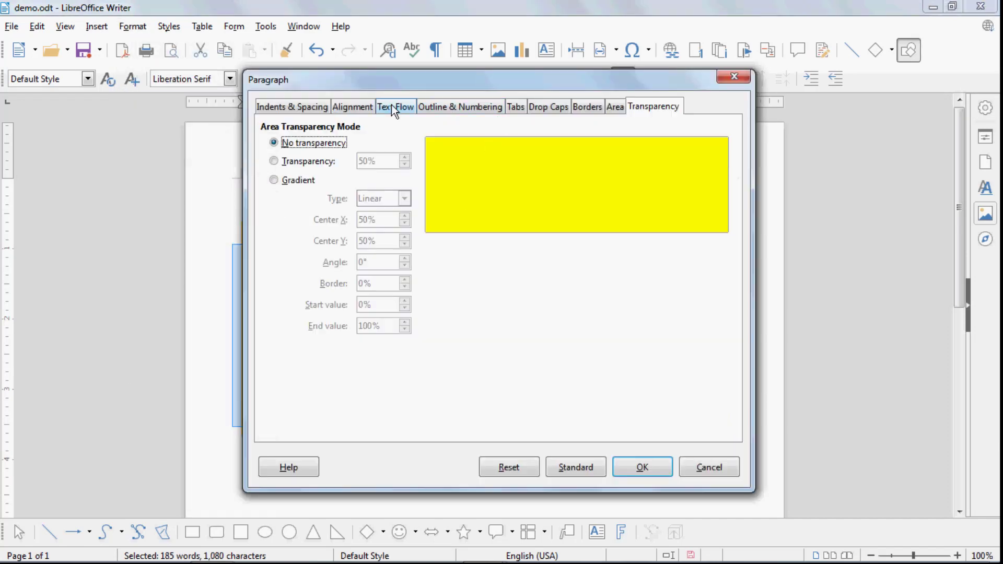
left_click(585, 106)
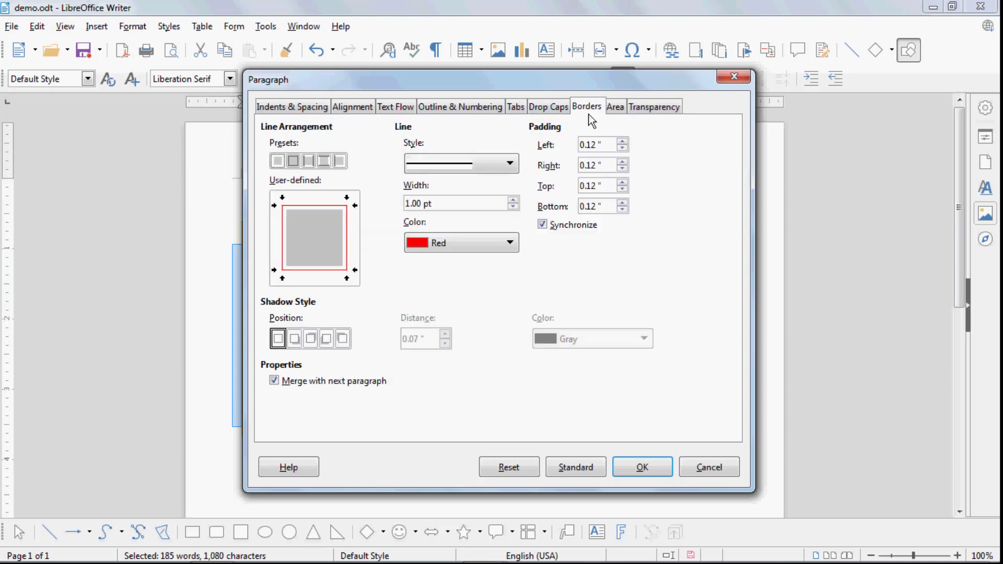
left_click(277, 165)
left_click(620, 107)
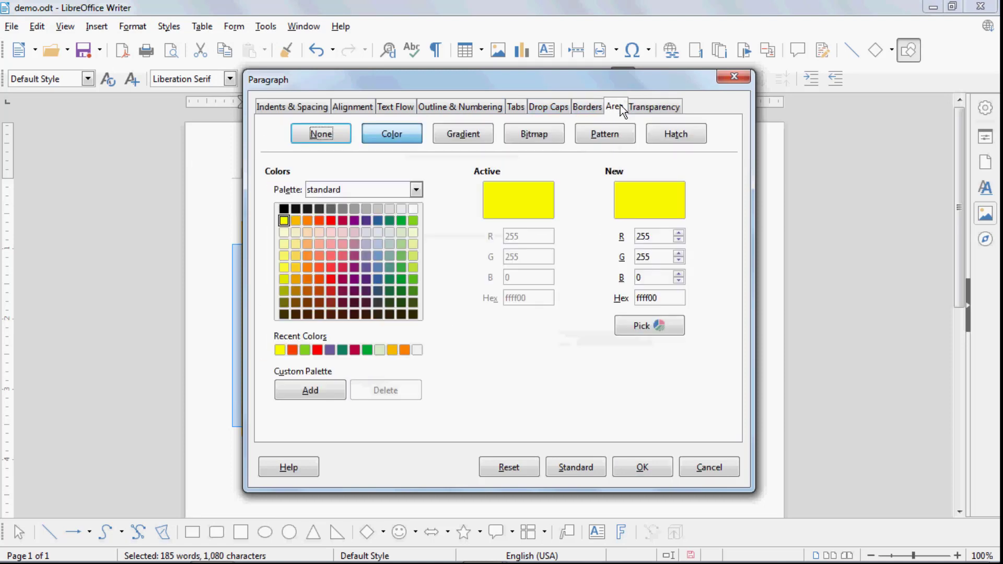
left_click(322, 135)
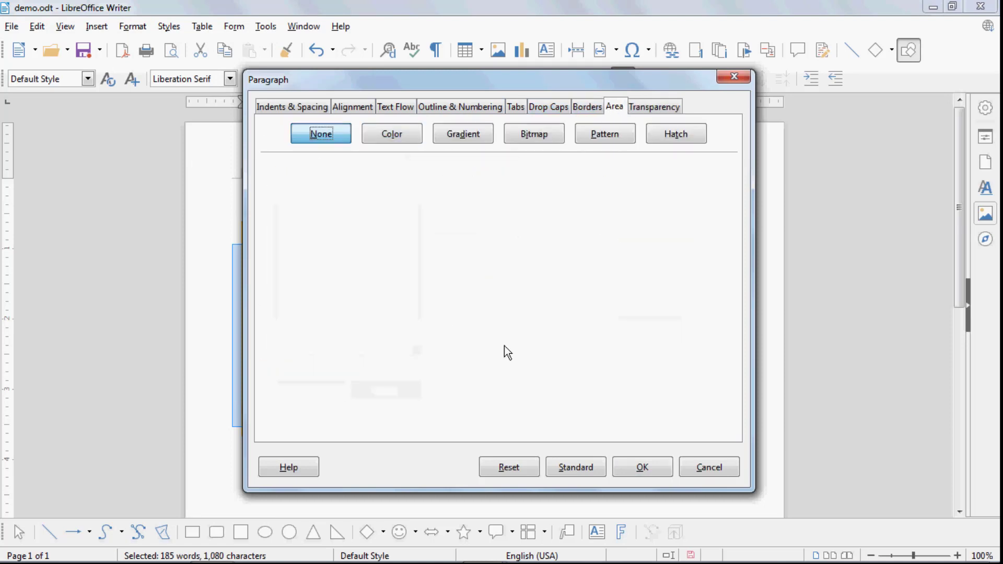
left_click(641, 466)
left_click(471, 329)
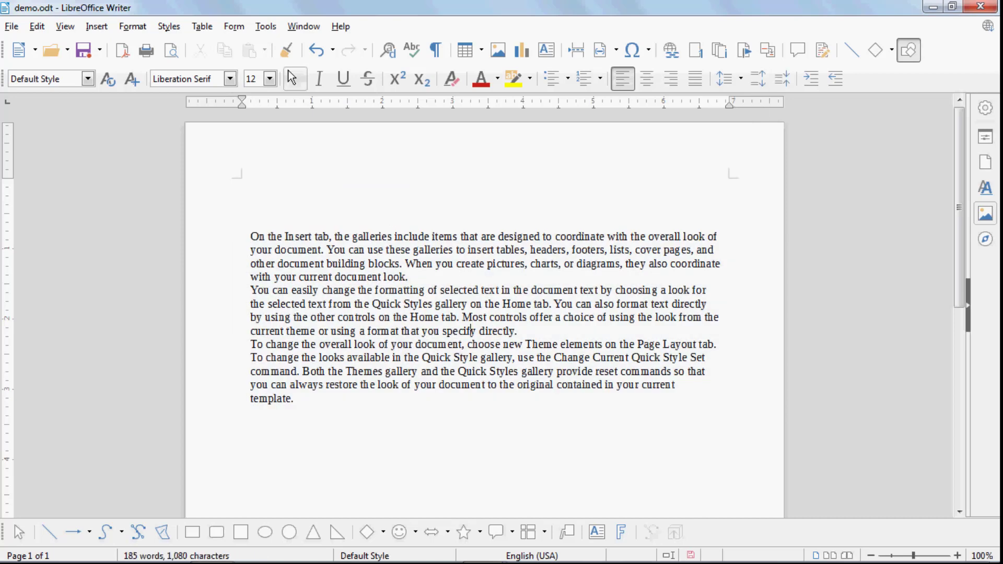
Open the list of formatting commands for the document
left_click(135, 27)
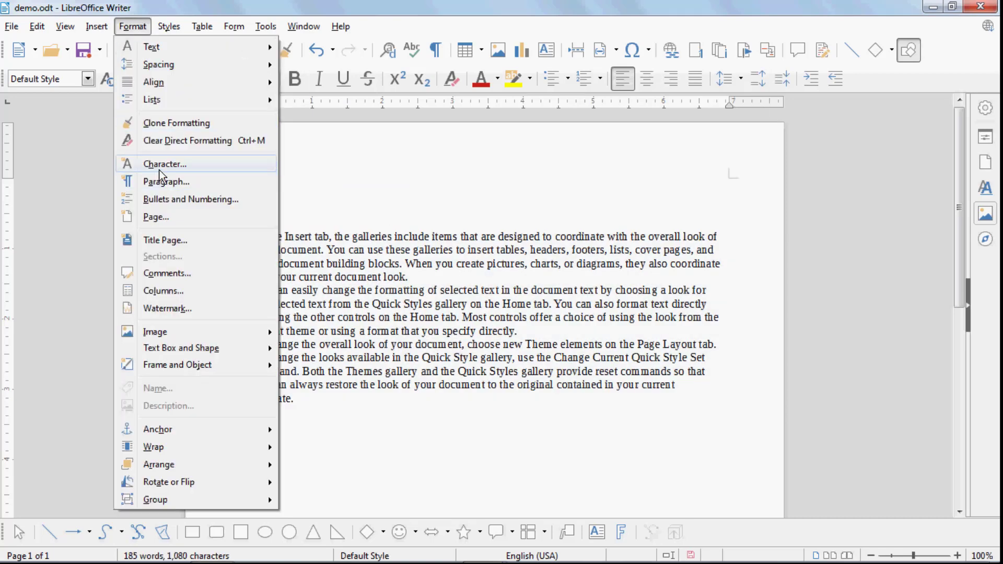